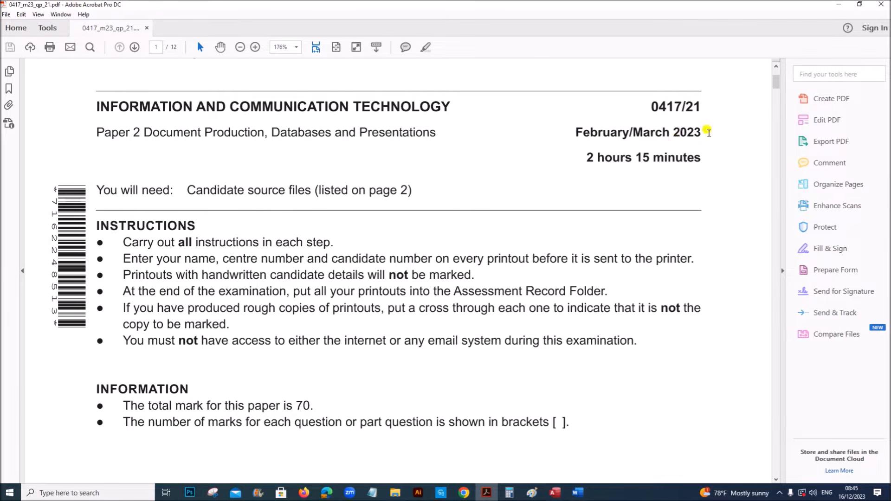
# Scroll the exam paper down to Task 3 – Database
pyautogui.scroll(-15, 275, 293)
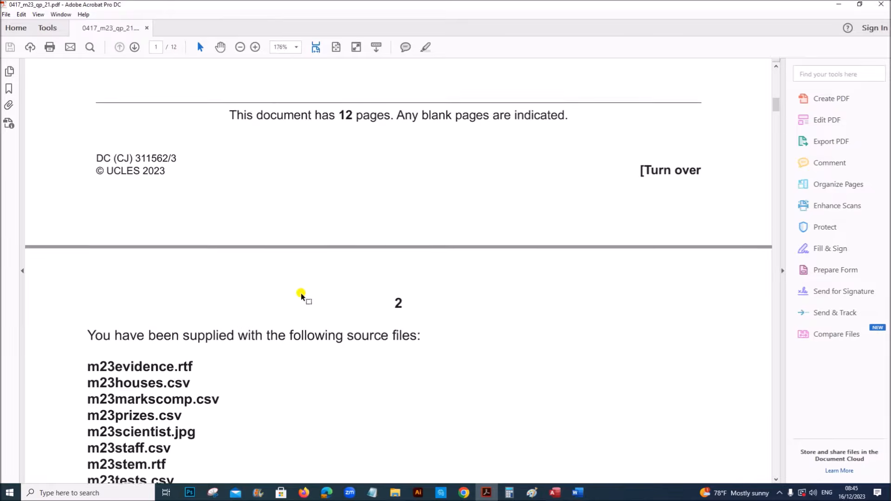
pyautogui.scroll(-15, 300, 296)
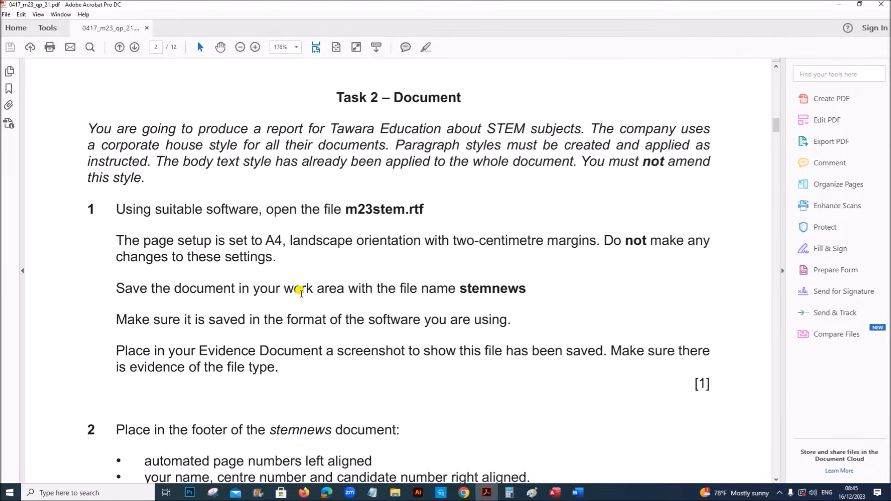
pyautogui.scroll(-15, 301, 293)
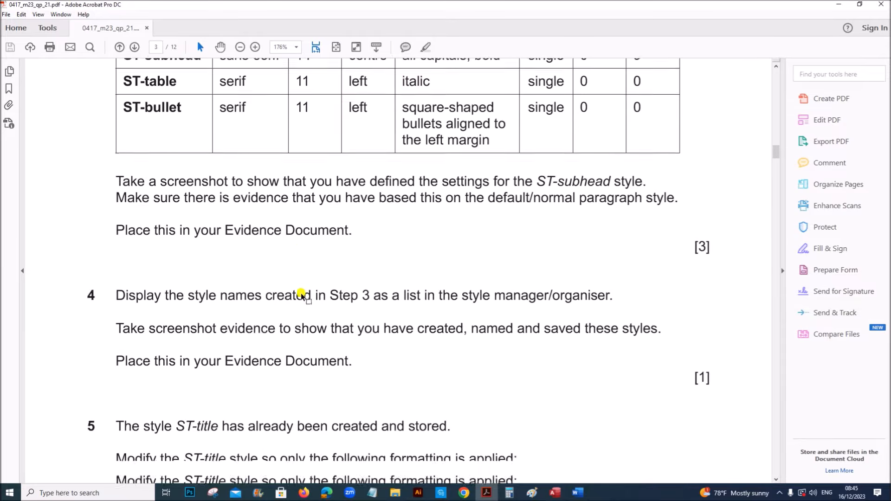
pyautogui.scroll(-15, 301, 293)
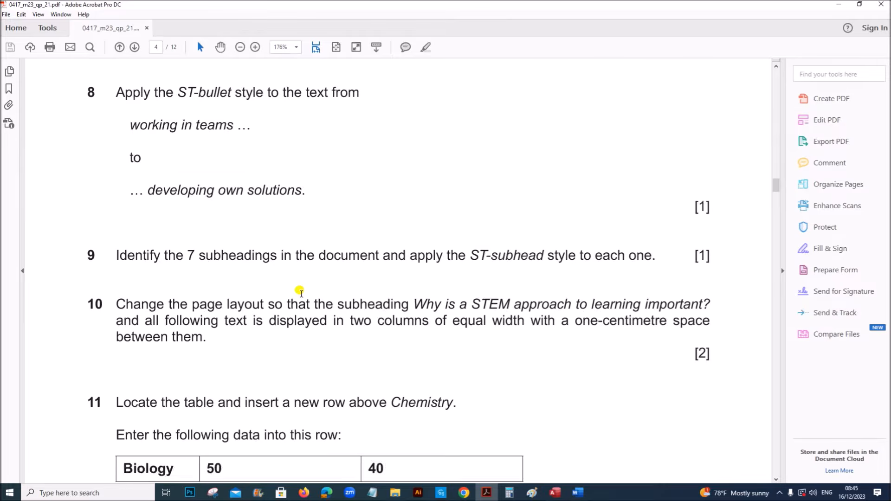
pyautogui.scroll(-10, 301, 295)
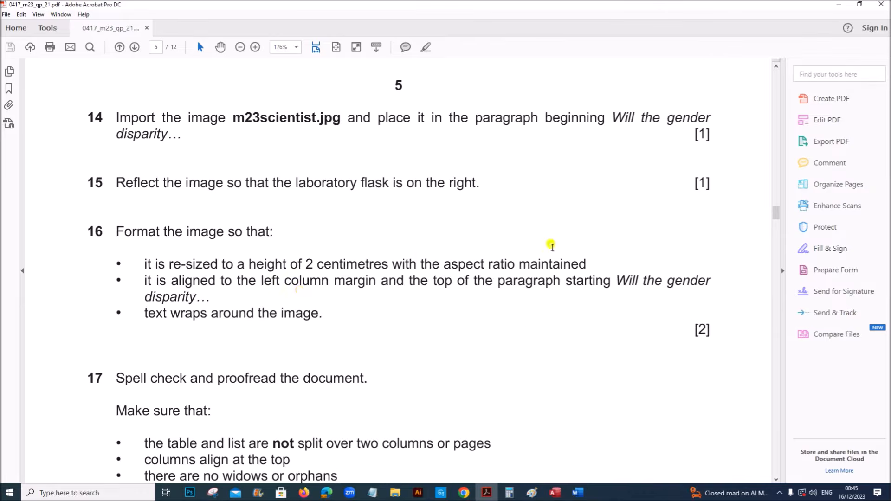
pyautogui.moveTo(776, 213); pyautogui.dragTo(776, 242)
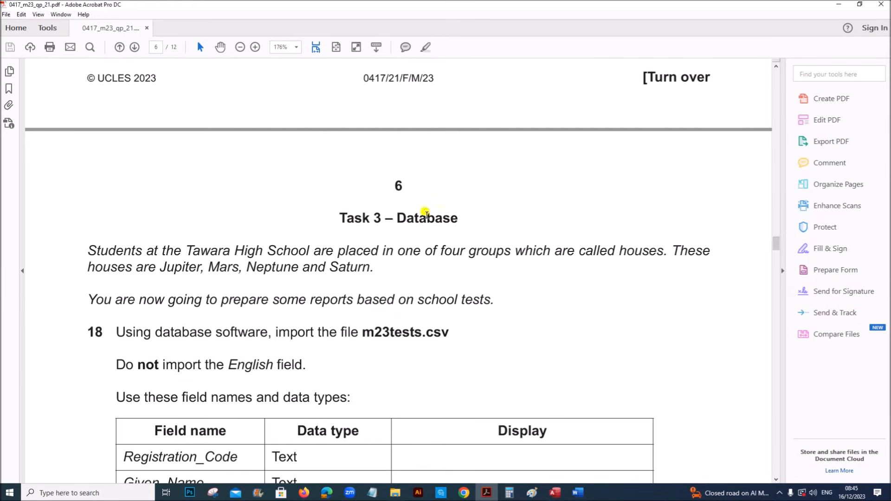
# Mark the sentence about preparing reports from school tests, then bring Access forward
pyautogui.scroll(-3, 263, 389)
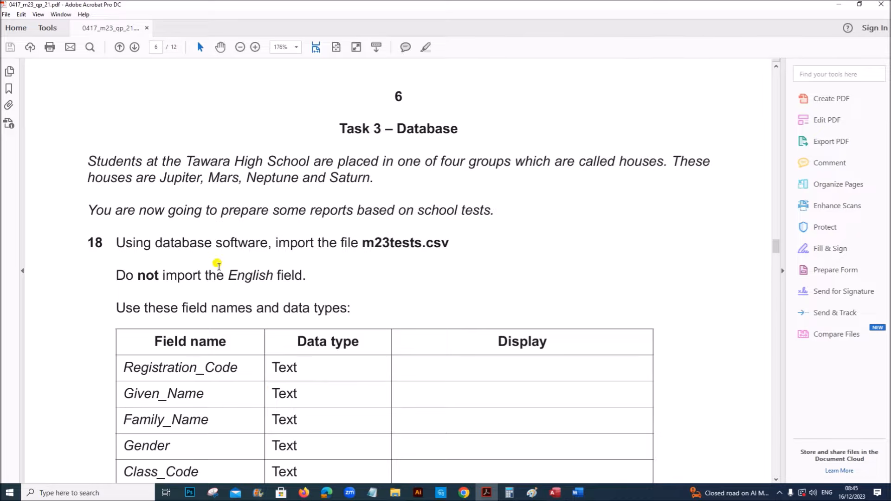
pyautogui.moveTo(213, 218); pyautogui.dragTo(456, 213)
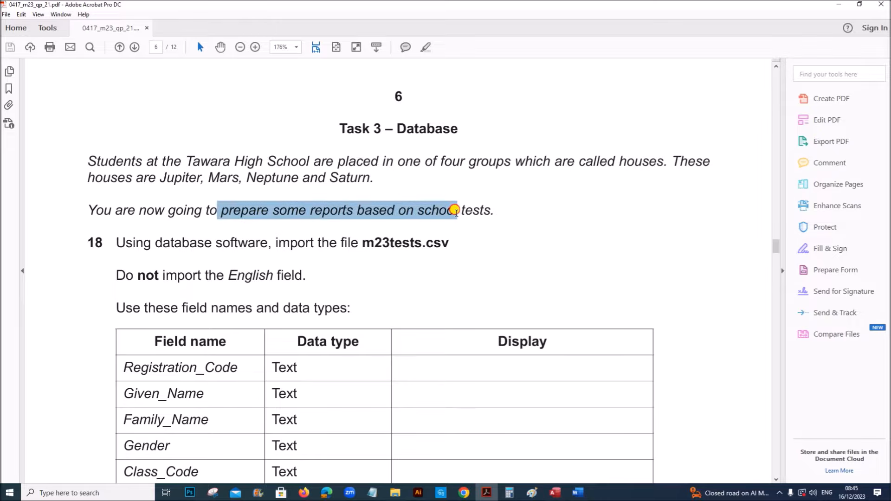
pyautogui.scroll(-2, 304, 290)
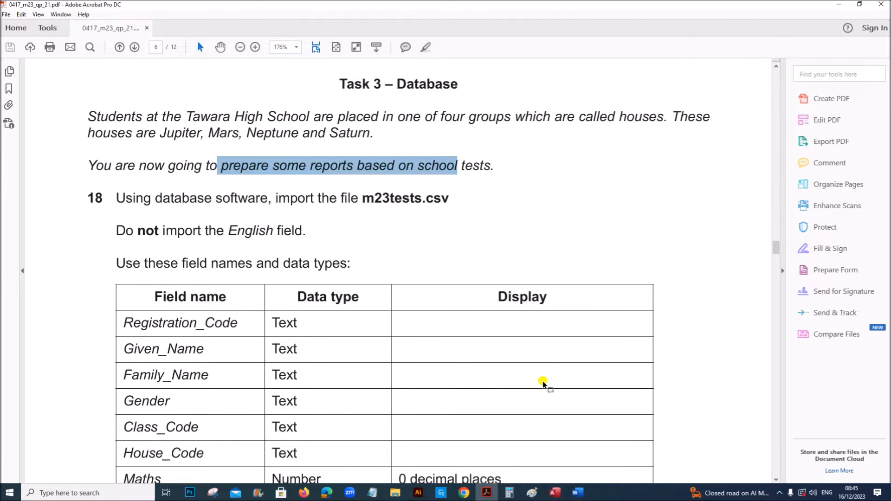
pyautogui.moveTo(551, 495)
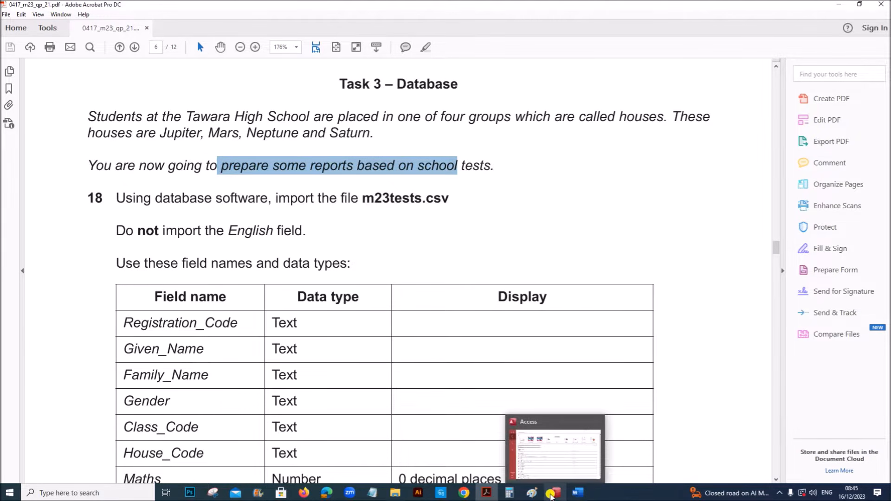
pyautogui.click(551, 495)
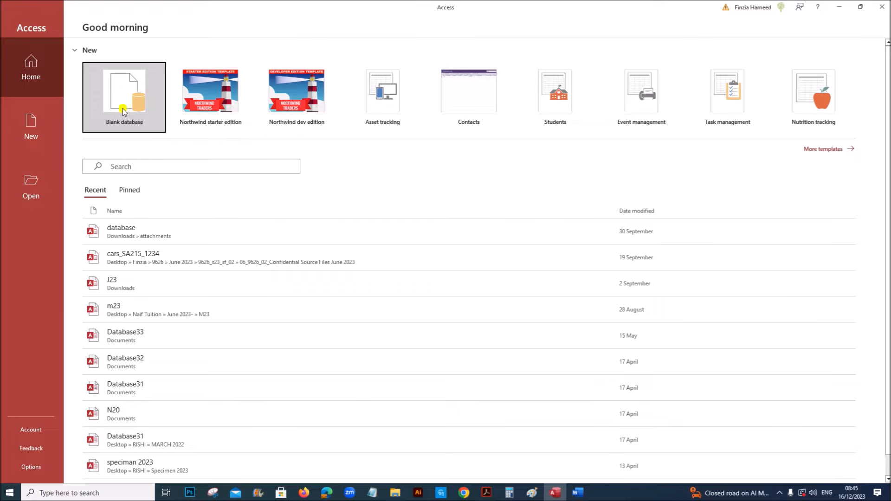
# Create blank database M23.accdb saved in the Desktop's March 2023 P2 folder
pyautogui.click(115, 94)
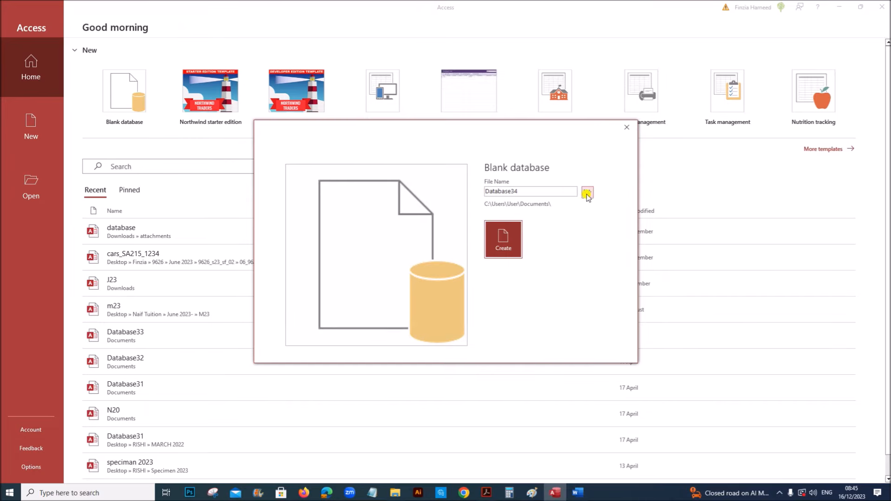
pyautogui.doubleClick(549, 194)
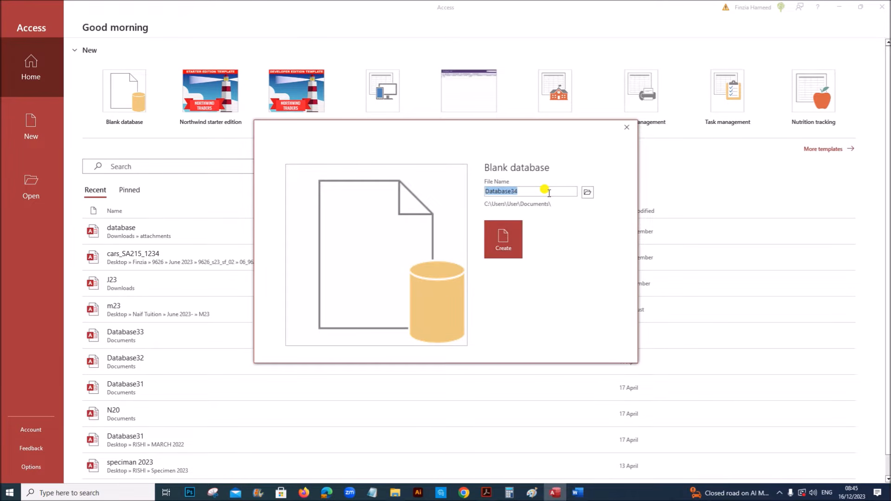
pyautogui.write('M23')
pyautogui.click(589, 191)
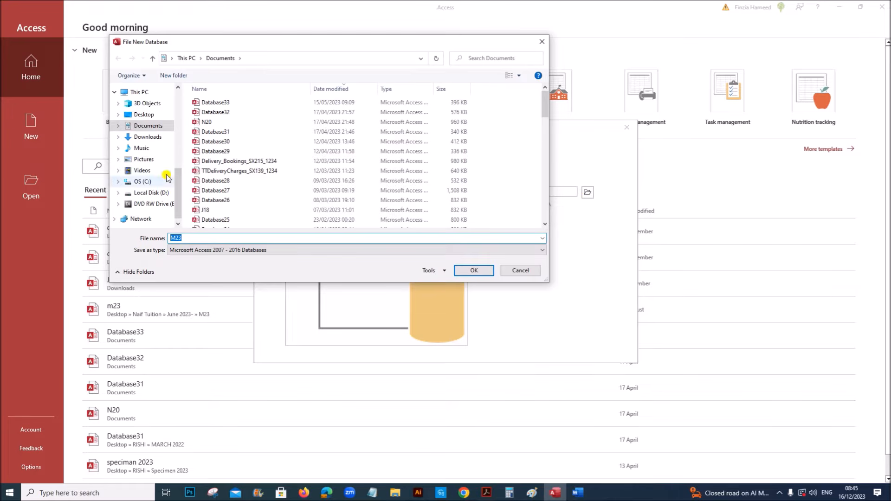
pyautogui.moveTo(176, 179); pyautogui.dragTo(175, 88)
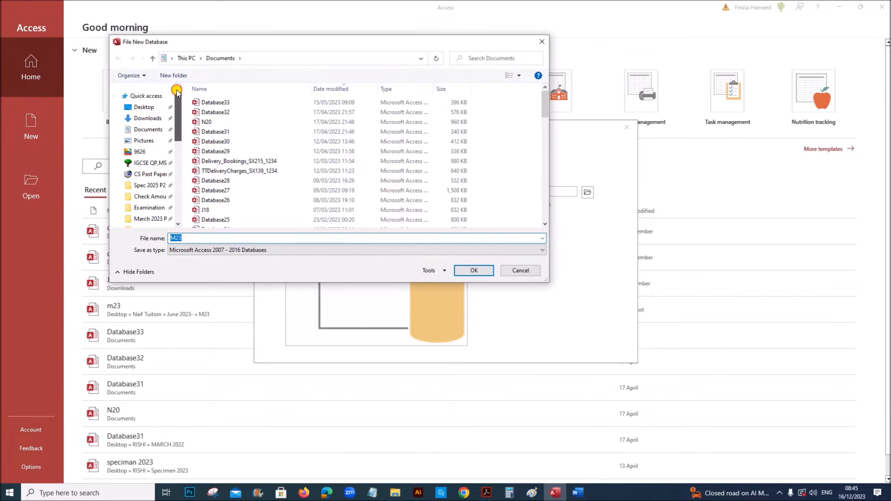
pyautogui.click(153, 219)
pyautogui.click(476, 272)
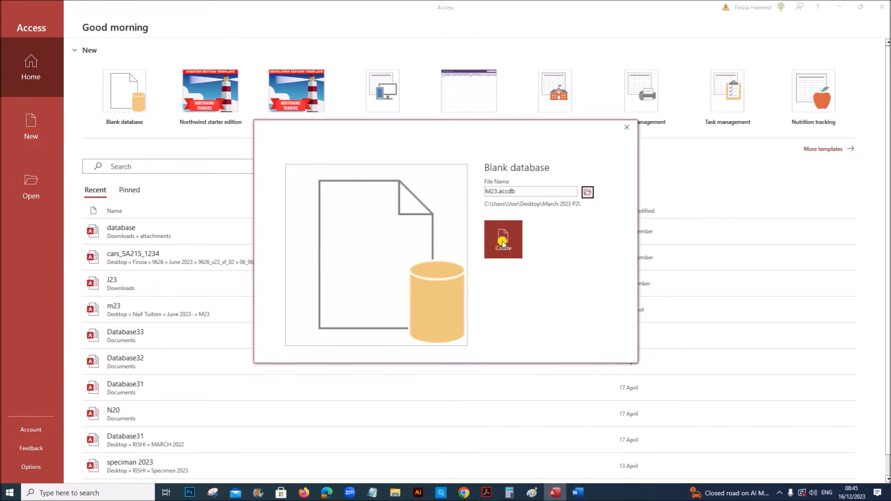
pyautogui.click(503, 243)
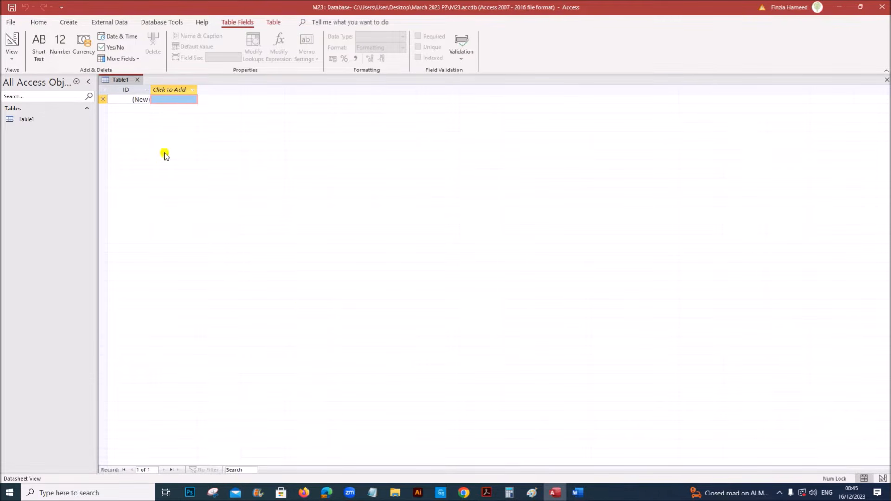
# Close the empty Table1 and start a Text File import from External Data
pyautogui.rightClick(113, 81)
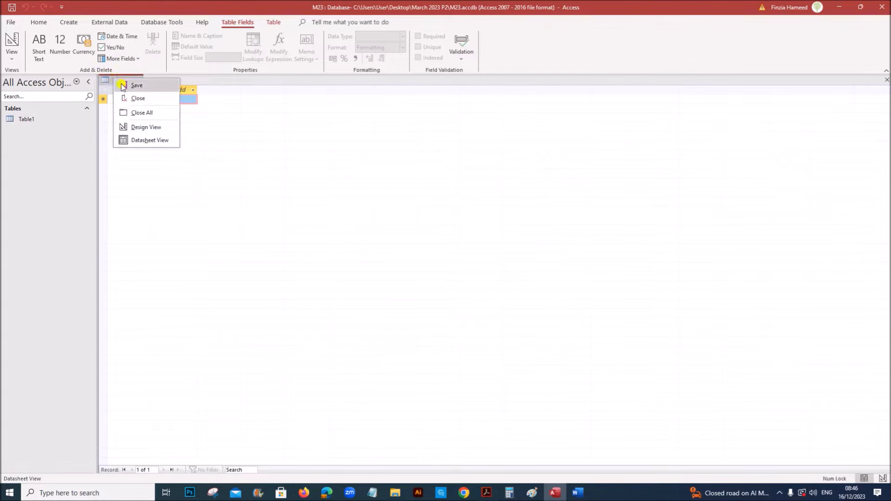
pyautogui.click(147, 98)
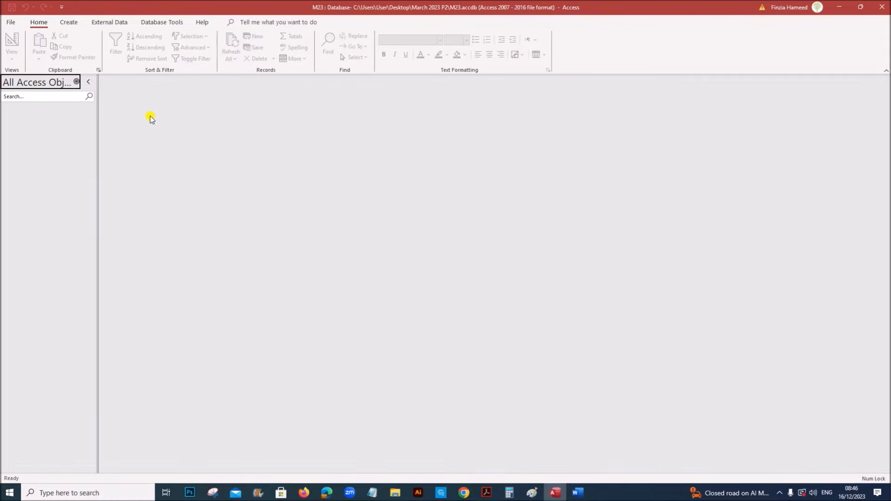
pyautogui.click(107, 21)
pyautogui.click(19, 63)
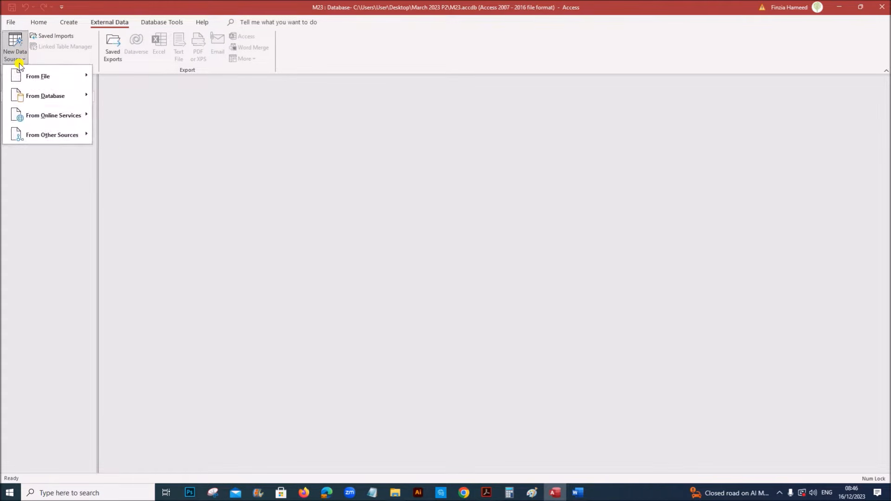
pyautogui.moveTo(59, 74)
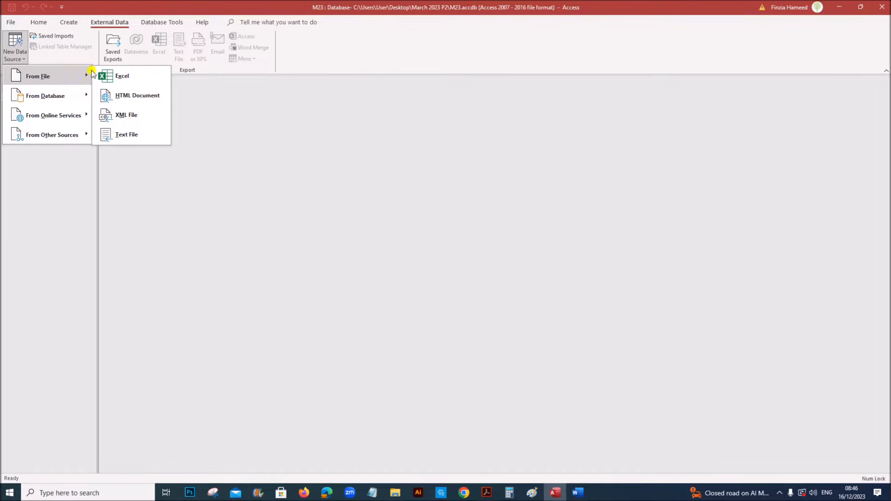
pyautogui.click(132, 138)
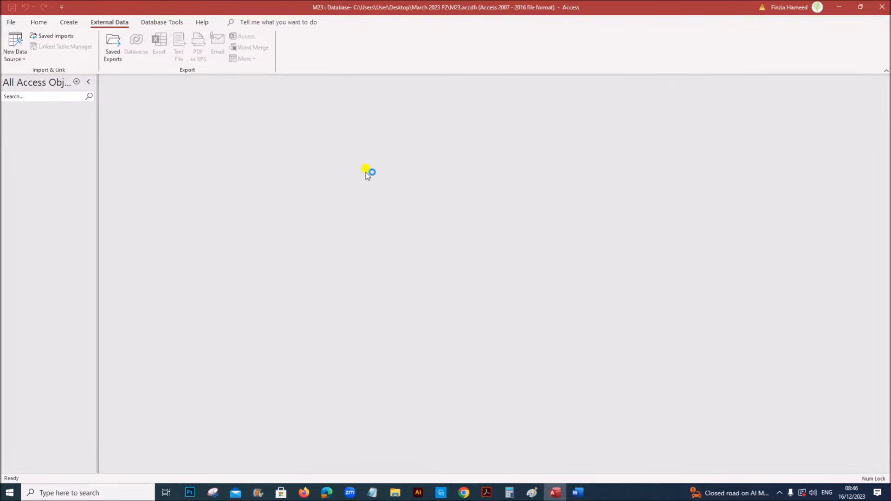
# Pick m23tests.csv from March 2023 P2 to import into a new table
pyautogui.click(597, 178)
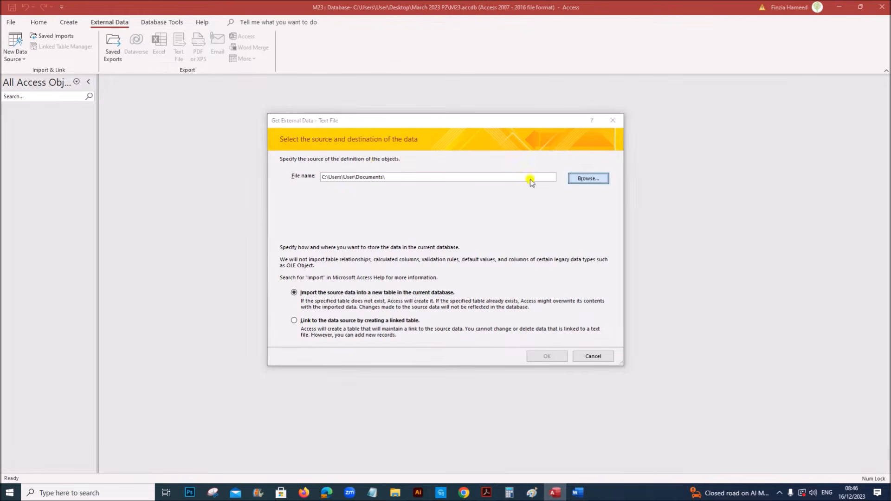
pyautogui.click(244, 218)
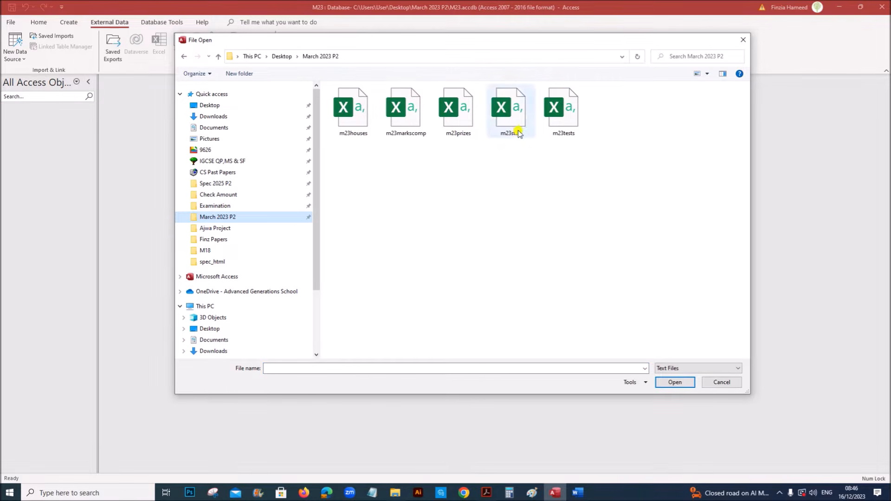
pyautogui.click(563, 115)
pyautogui.click(675, 383)
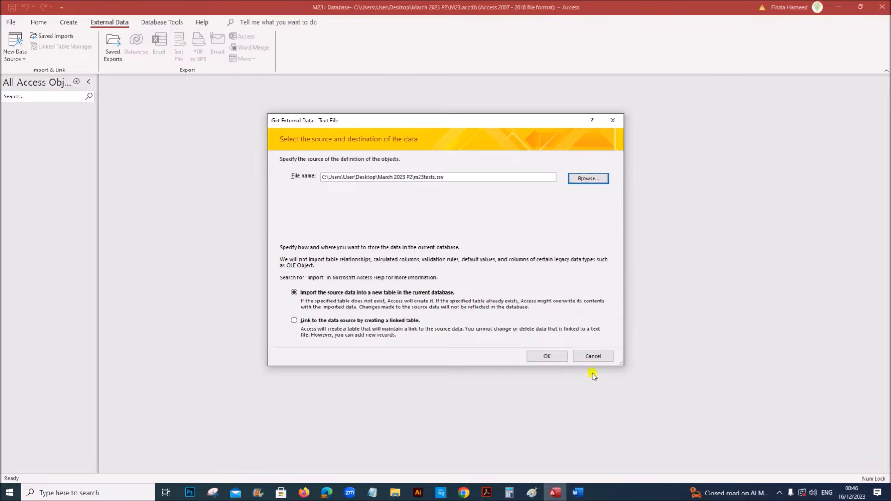
pyautogui.click(550, 357)
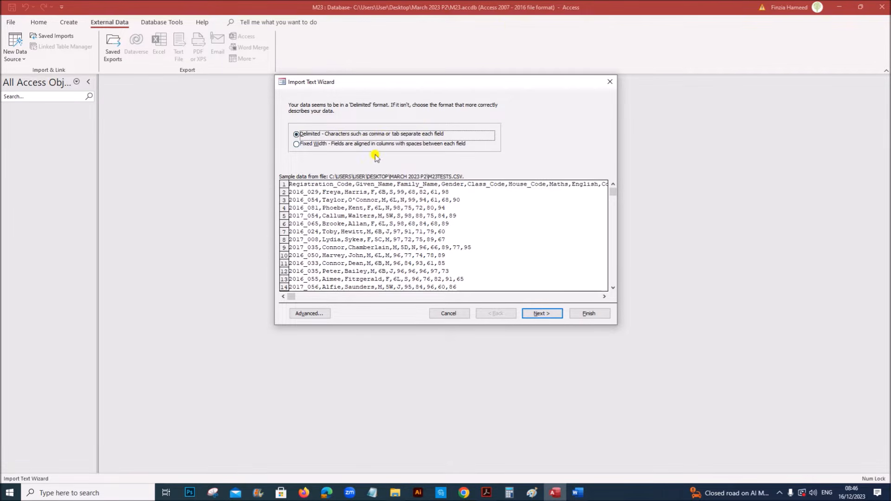
# Keep the Delimited format and use the first row as field names
pyautogui.click(538, 313)
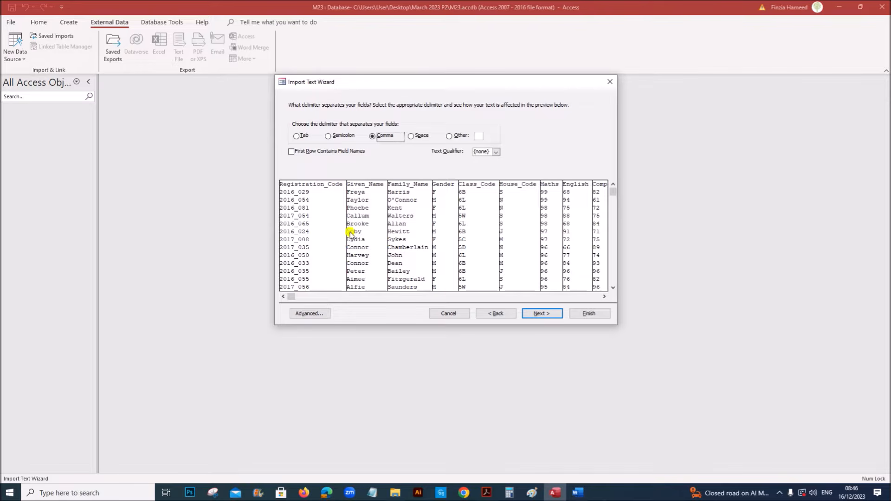
pyautogui.click(314, 155)
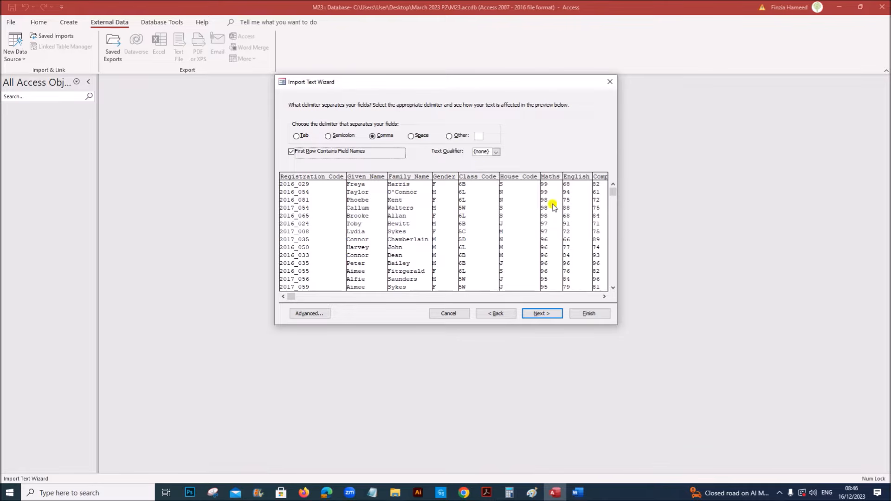
pyautogui.click(539, 313)
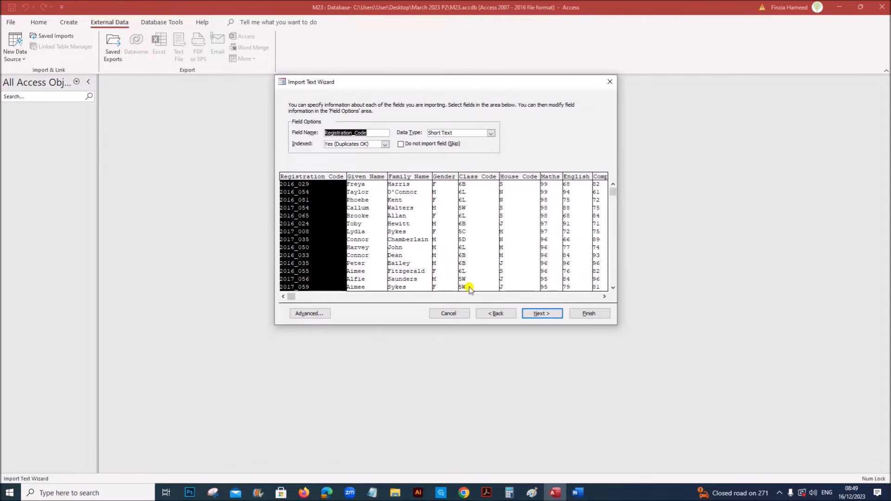
# Set the English field to be skipped, as the task paper requires
pyautogui.click(486, 491)
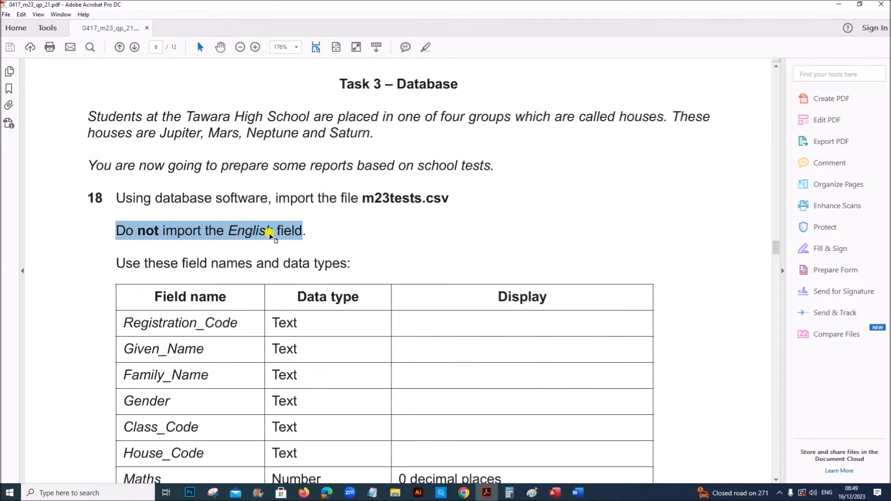
pyautogui.click(556, 493)
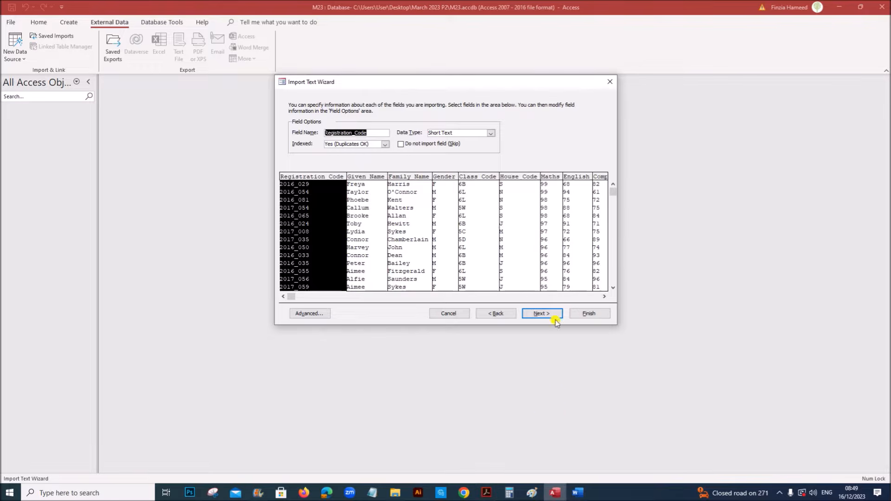
pyautogui.click(569, 191)
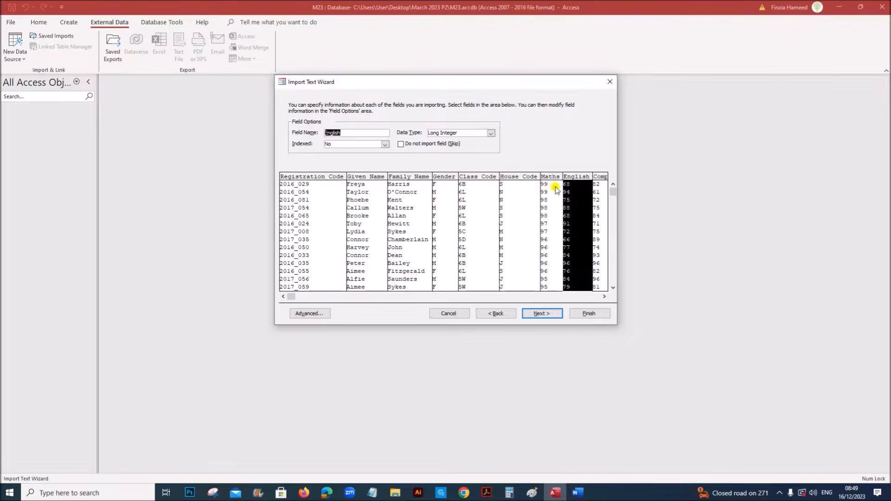
pyautogui.click(400, 144)
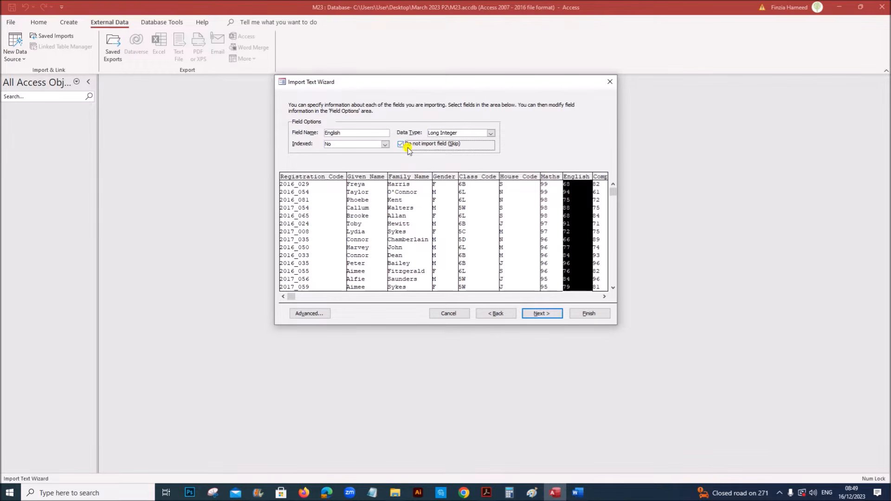
pyautogui.click(541, 314)
# Mark the Registration_Code primary key instruction in the task sheet
pyautogui.click(479, 487)
pyautogui.scroll(-6, 451, 371)
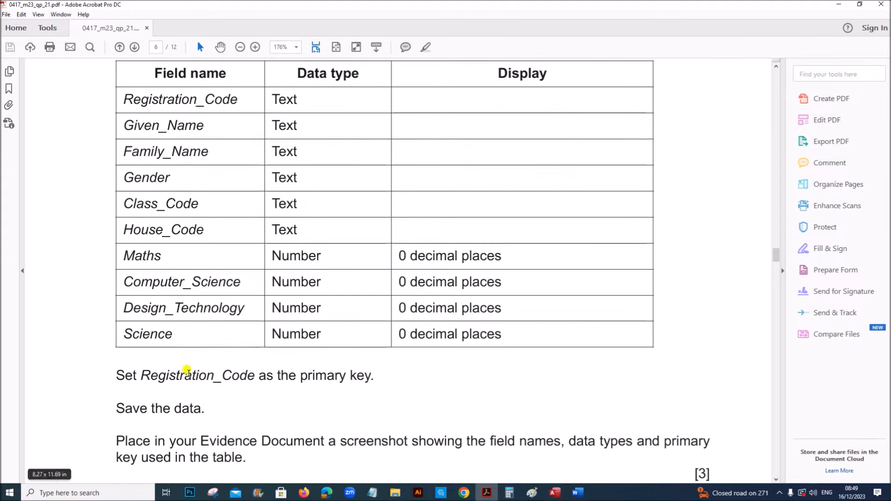
pyautogui.moveTo(117, 373); pyautogui.dragTo(374, 369)
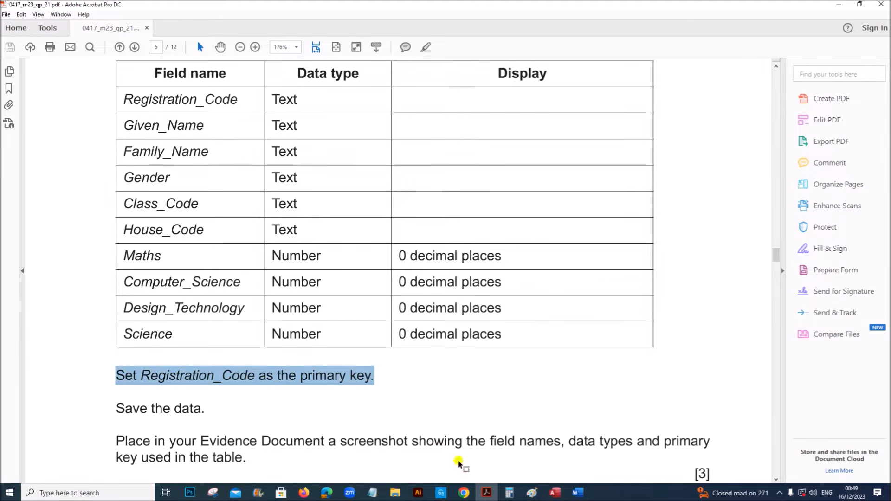
# Choose my own primary key and set it to Registration_Code
pyautogui.click(554, 492)
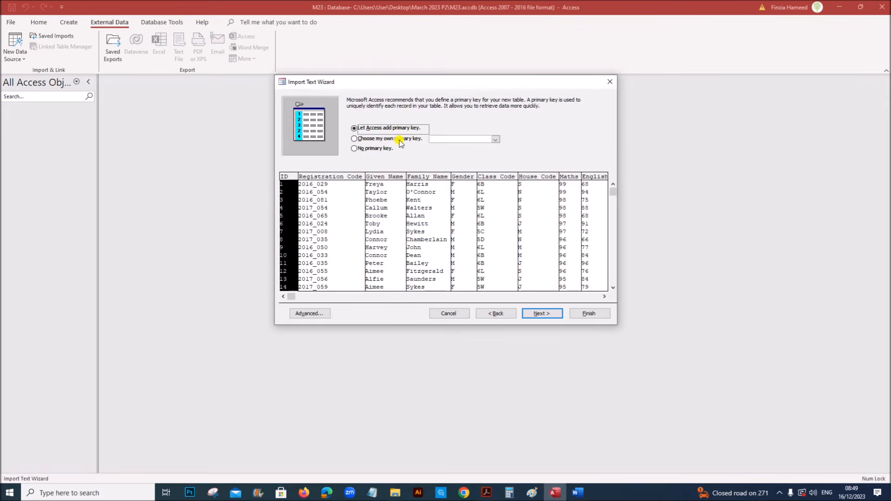
pyautogui.click(323, 218)
pyautogui.click(366, 139)
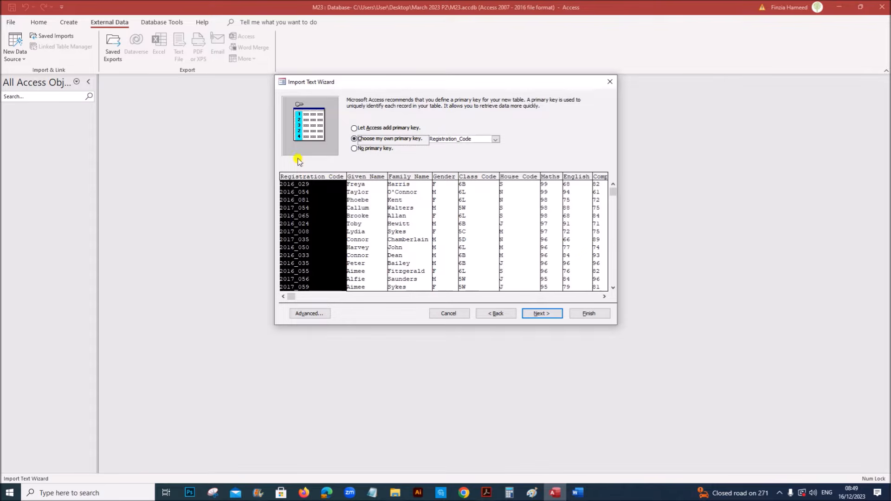
pyautogui.click(487, 494)
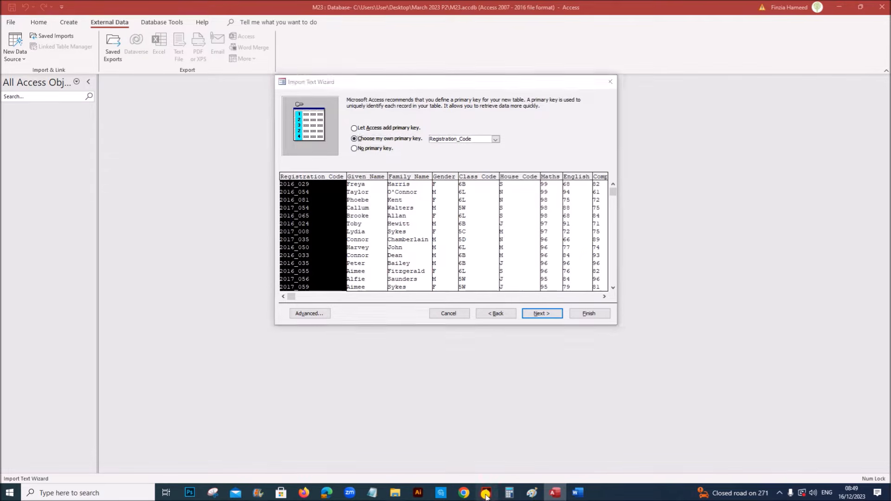
pyautogui.scroll(3, 338, 308)
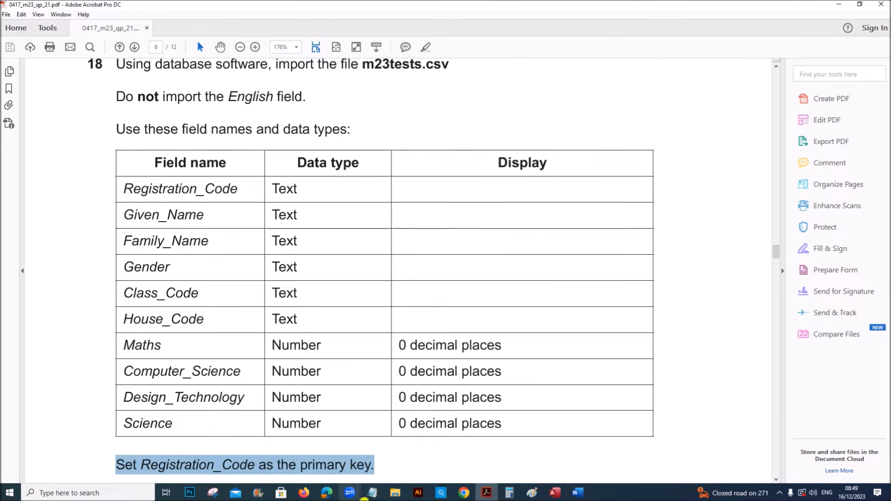
# Check the Advanced import specification's data types against the task sheet's text fields
pyautogui.click(554, 493)
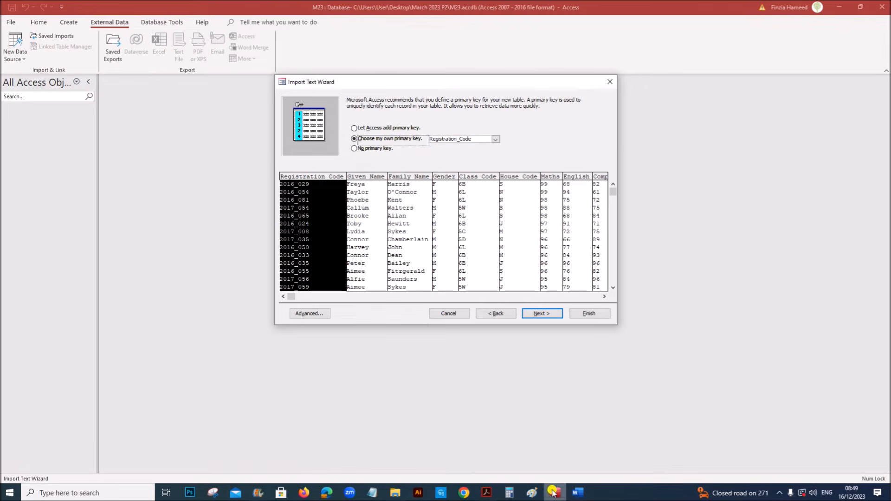
pyautogui.click(327, 314)
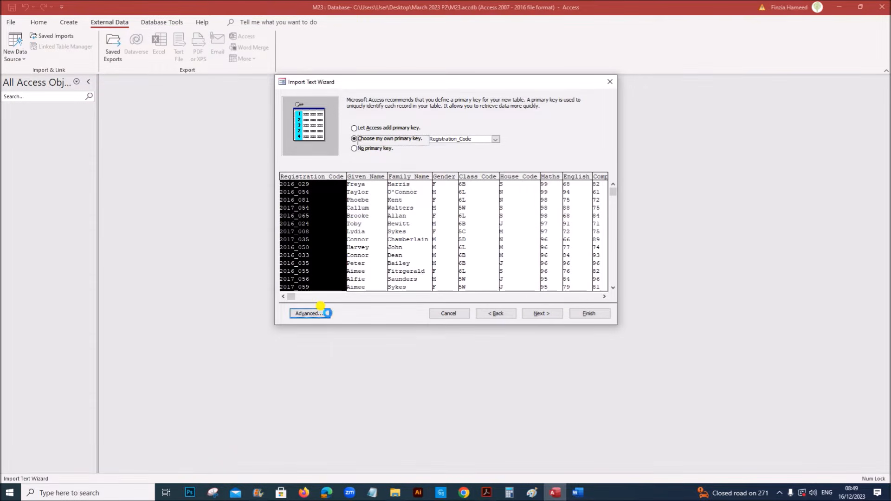
pyautogui.moveTo(453, 93); pyautogui.dragTo(347, 94)
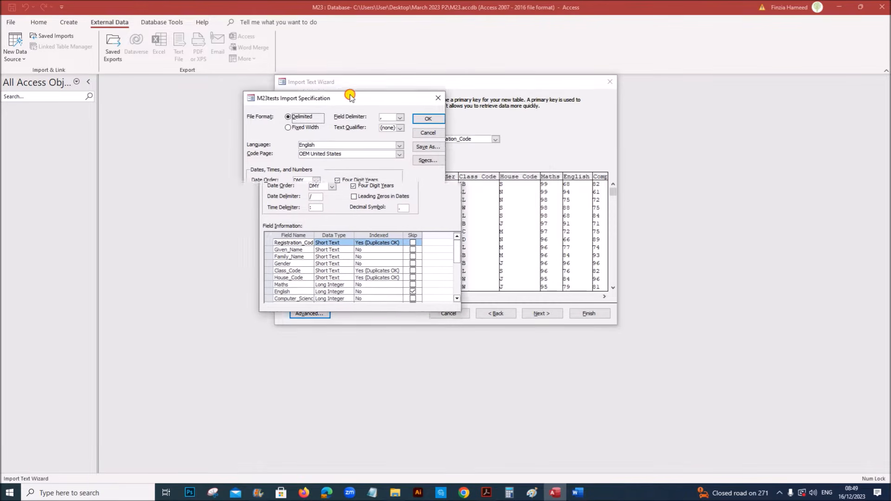
pyautogui.click(486, 493)
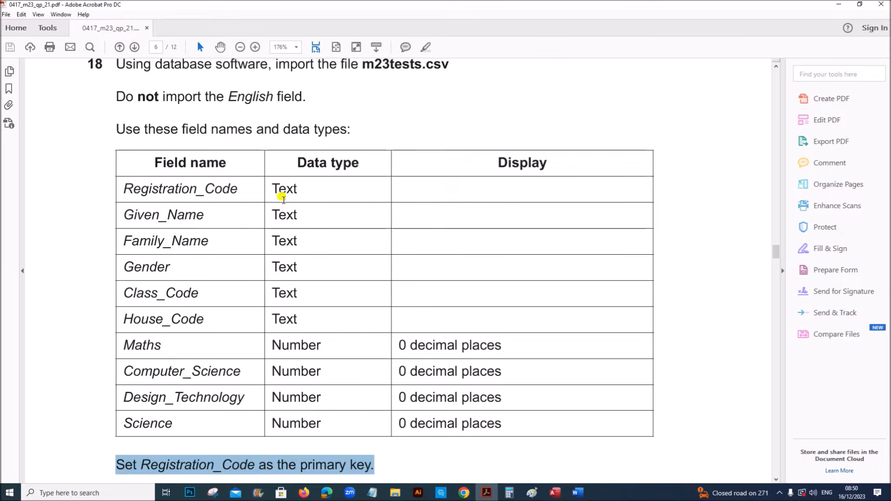
pyautogui.moveTo(271, 189); pyautogui.dragTo(291, 316)
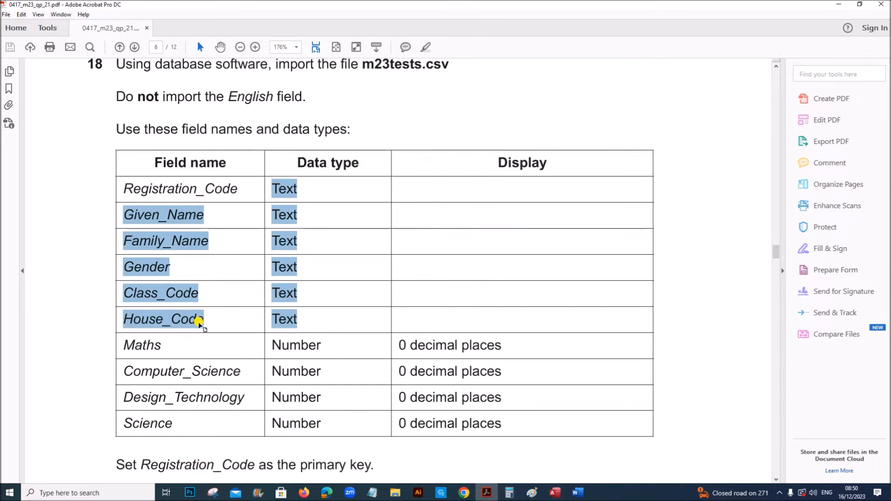
pyautogui.click(556, 493)
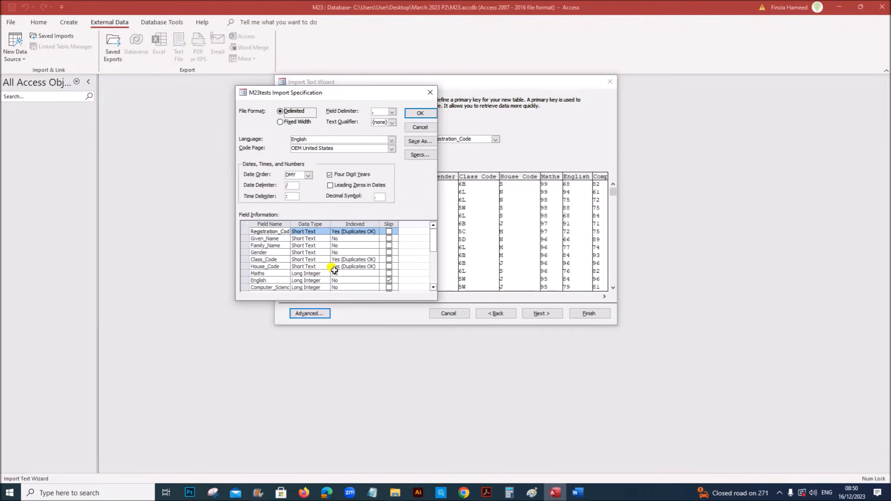
pyautogui.moveTo(433, 230)
pyautogui.mouseDown()
pyautogui.moveTo(435, 253)
pyautogui.moveTo(435, 242)
pyautogui.mouseUp()
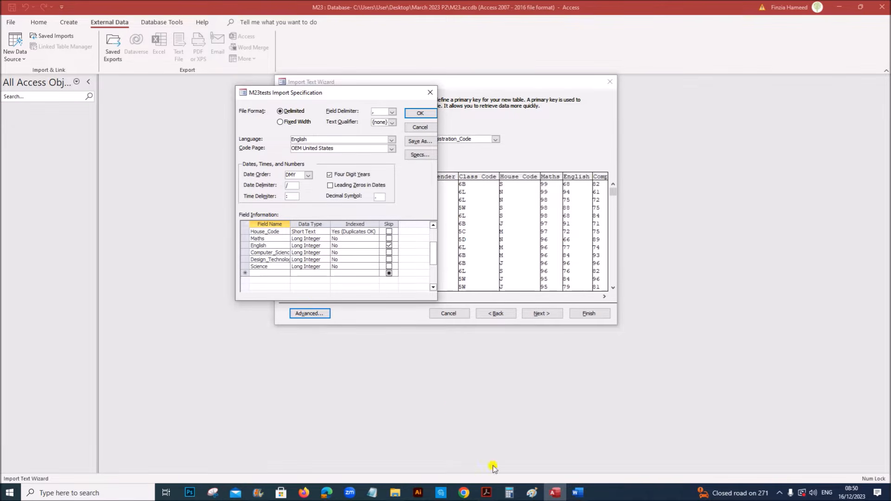
pyautogui.click(486, 493)
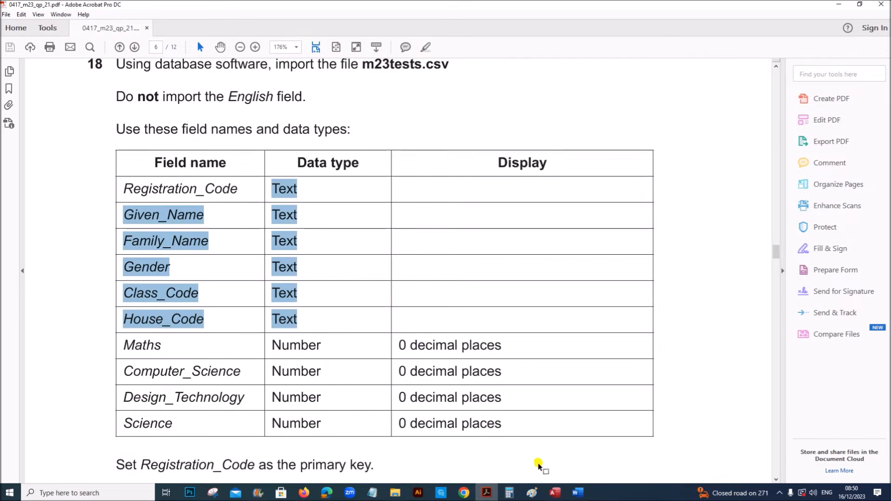
pyautogui.click(556, 493)
# Finish importing as table M23tests without saving the import steps
pyautogui.click(419, 113)
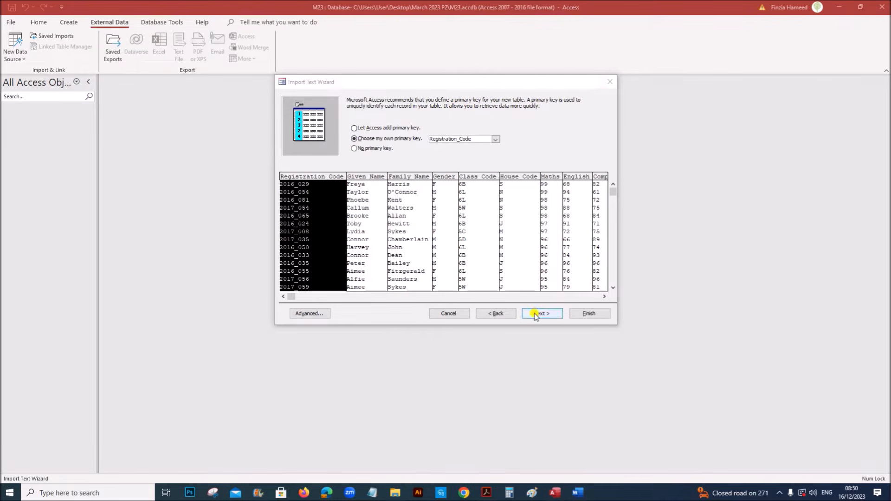
pyautogui.click(538, 314)
pyautogui.click(586, 314)
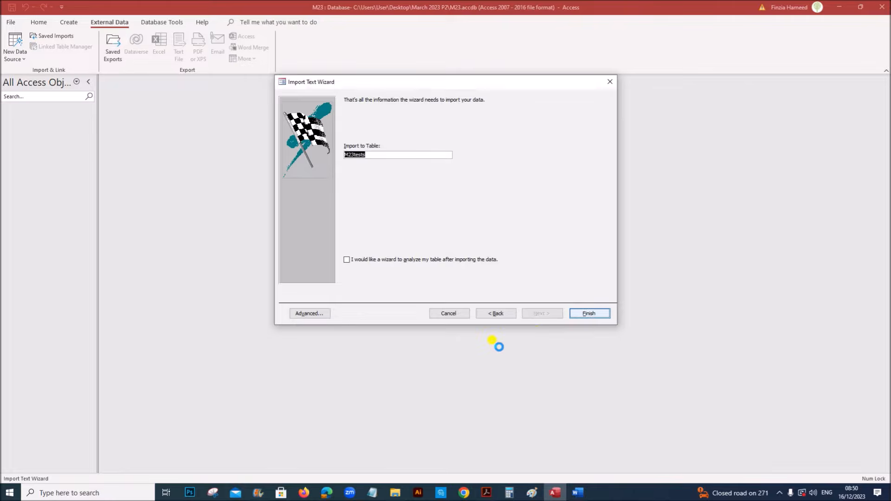
pyautogui.click(583, 359)
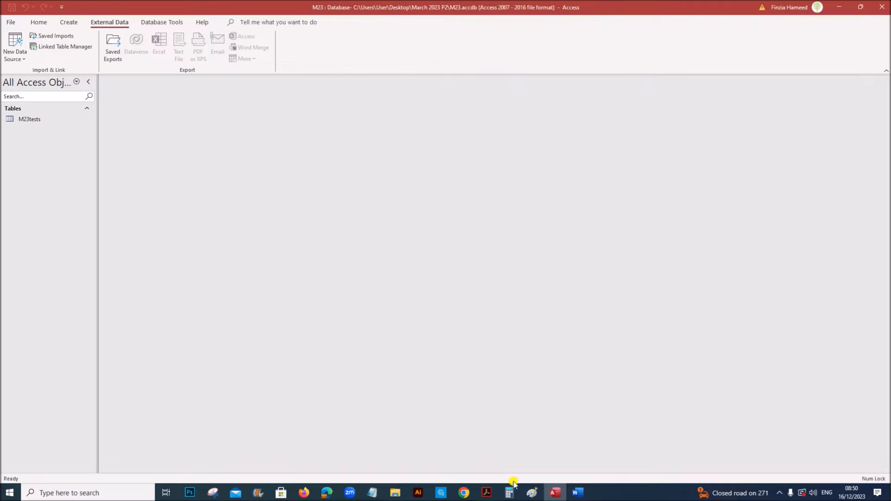
pyautogui.click(487, 493)
# Highlight question 18's screenshot-evidence instruction, then select the M23tests table in Access
pyautogui.scroll(-5, 459, 371)
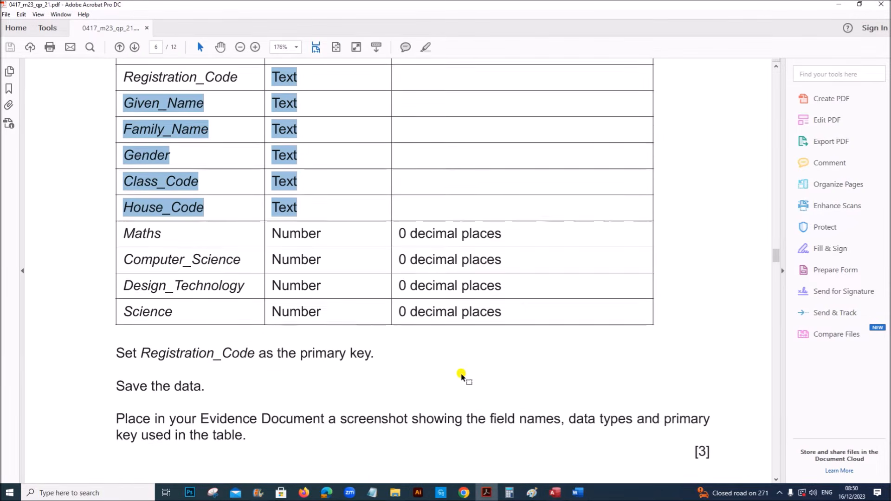
pyautogui.moveTo(305, 329); pyautogui.dragTo(595, 329)
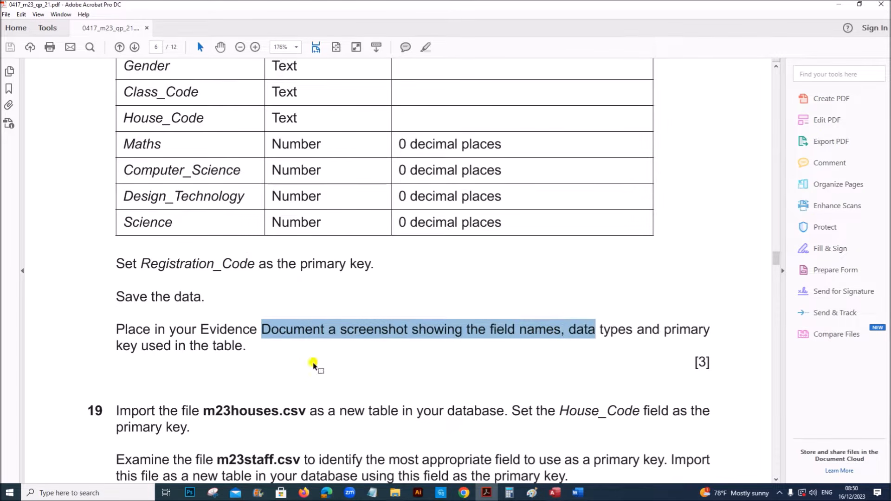
pyautogui.click(555, 494)
pyautogui.click(56, 119)
# Open M23tests in Design view and snip its field names and data types grid
pyautogui.rightClick(57, 121)
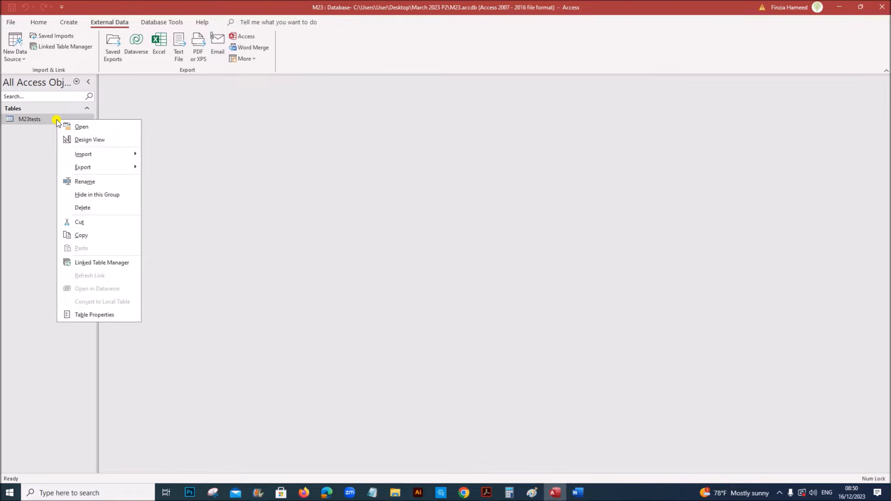
pyautogui.click(78, 140)
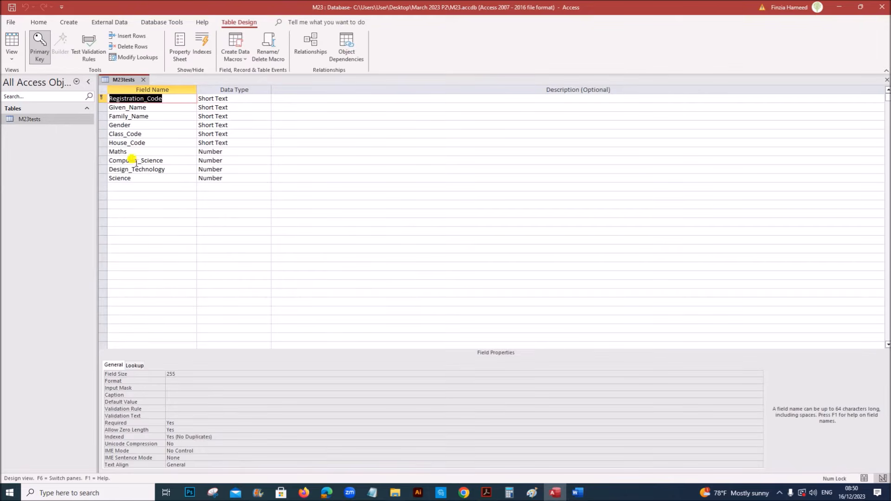
pyautogui.click(349, 149)
pyautogui.click(213, 493)
pyautogui.click(645, 303)
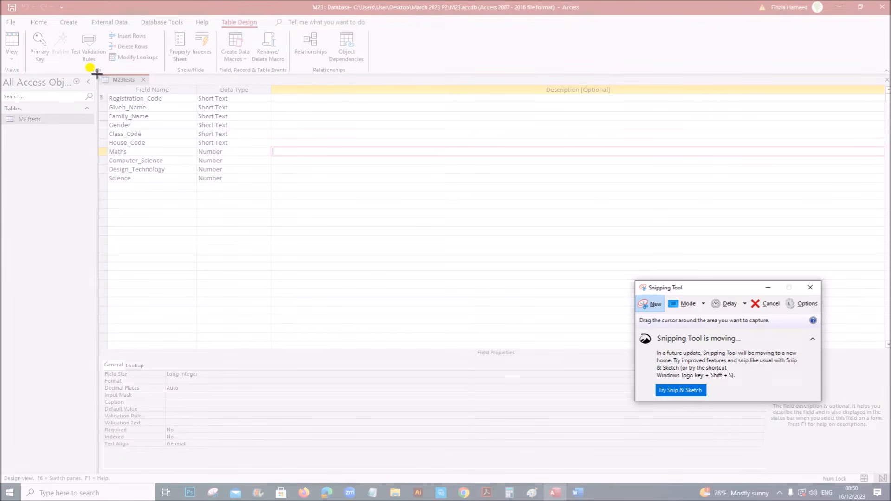
pyautogui.moveTo(96, 73); pyautogui.dragTo(267, 192)
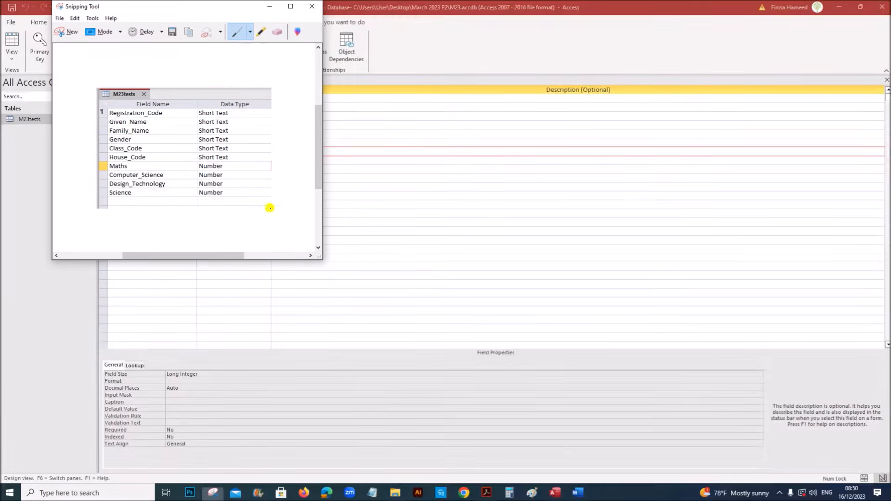
pyautogui.click(576, 493)
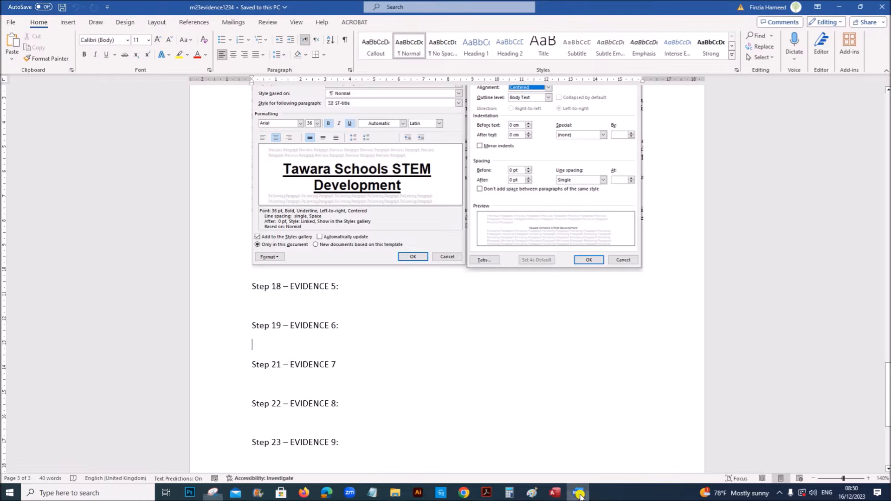
# Paste the M23tests field snip below the Step 18 – EVIDENCE 5 heading
pyautogui.click(266, 305)
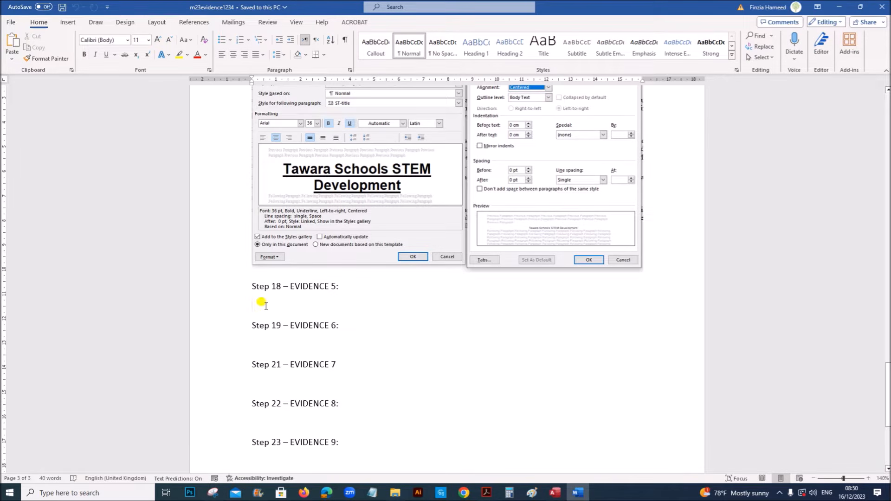
pyautogui.hotkey('ctrl', 'v')
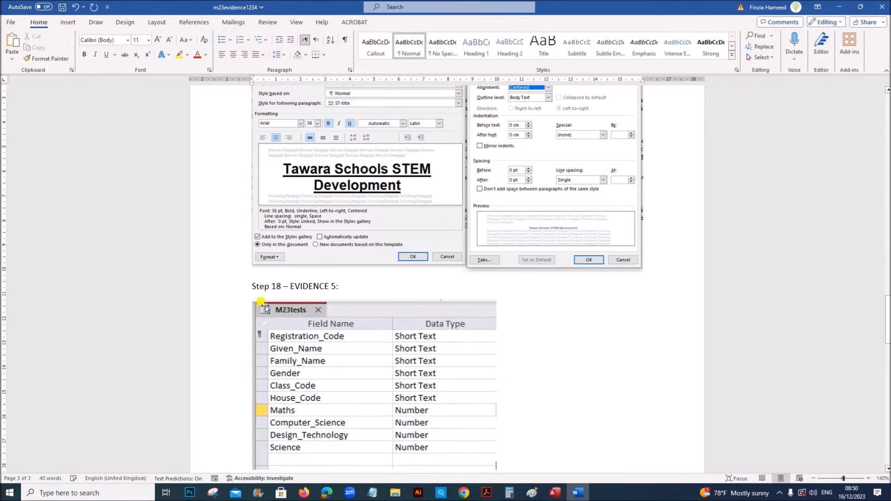
pyautogui.scroll(-5, 332, 338)
pyautogui.scroll(2, 362, 353)
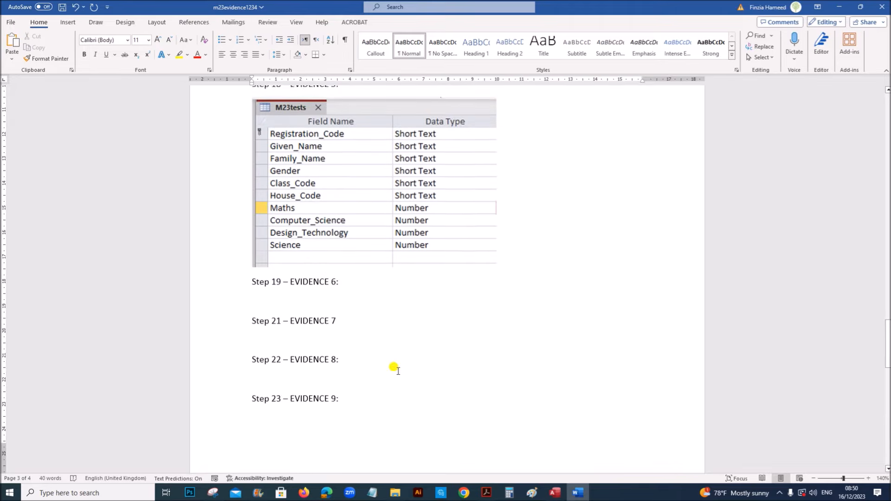
pyautogui.scroll(-3, 380, 380)
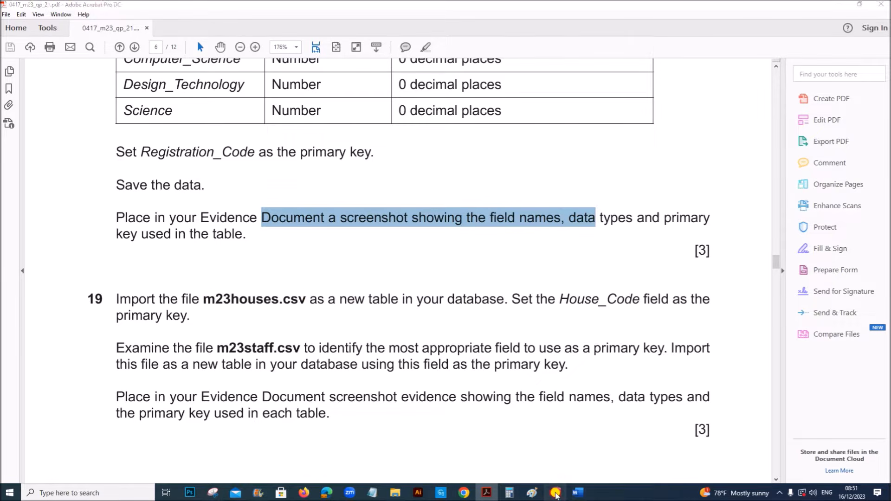
# Save and close the M23tests table design
pyautogui.click(555, 493)
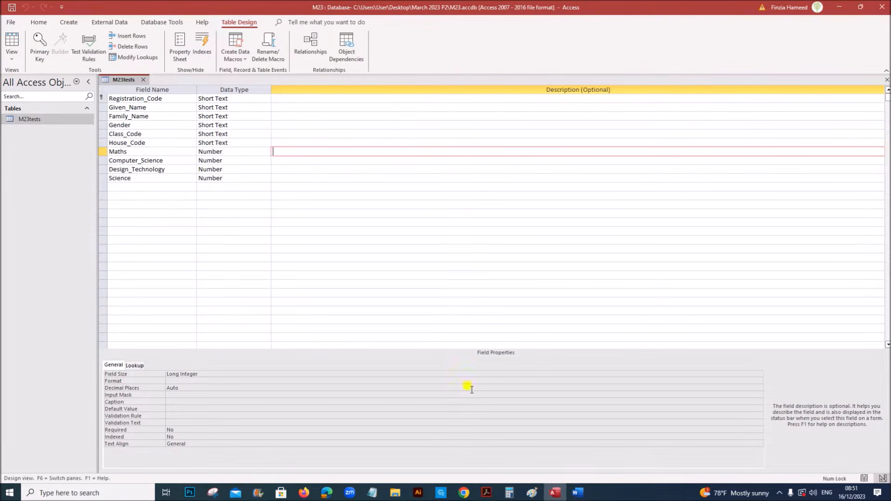
pyautogui.rightClick(126, 83)
pyautogui.click(140, 87)
pyautogui.click(143, 80)
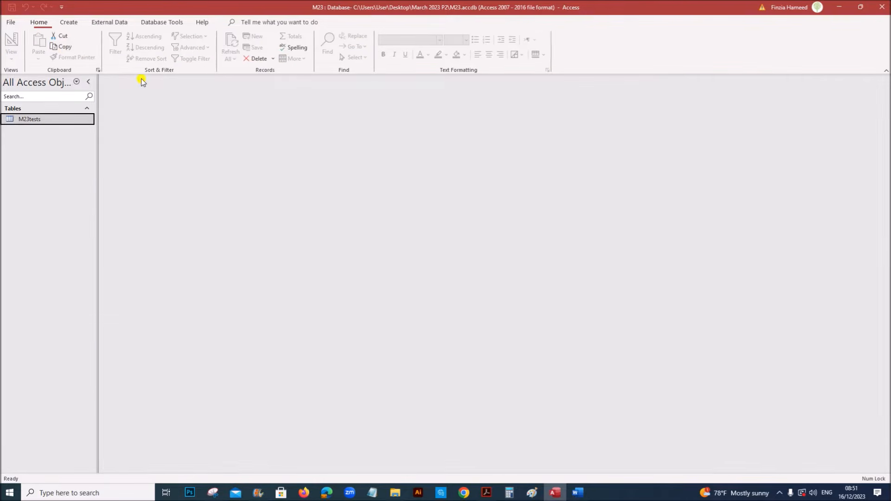
# Start a Text File import of m23houses.csv into a new table
pyautogui.click(109, 22)
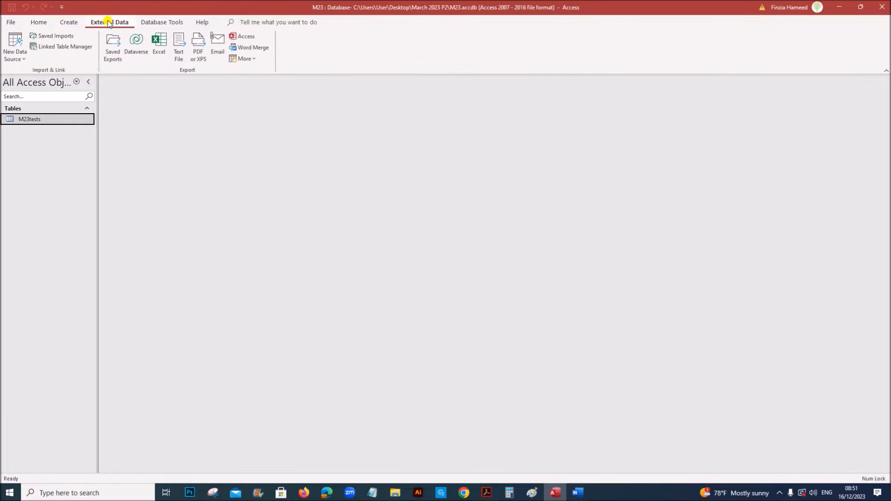
pyautogui.click(21, 59)
pyautogui.moveTo(58, 74)
pyautogui.click(128, 133)
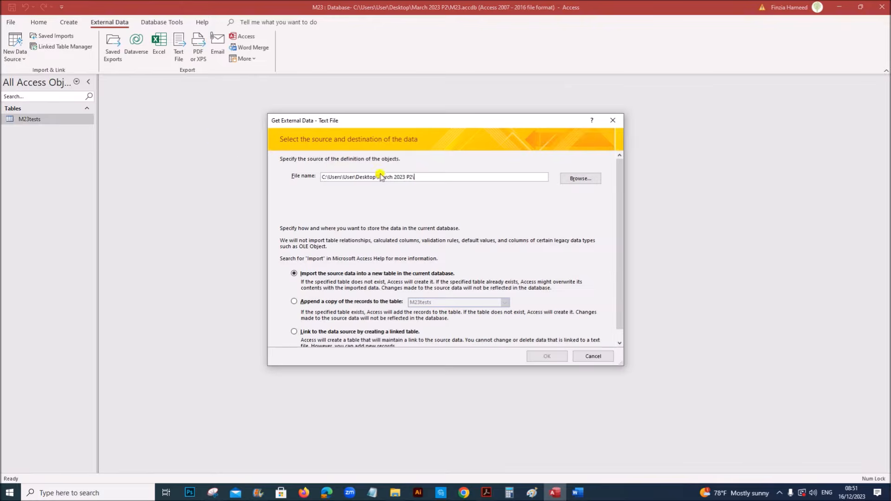
pyautogui.click(574, 179)
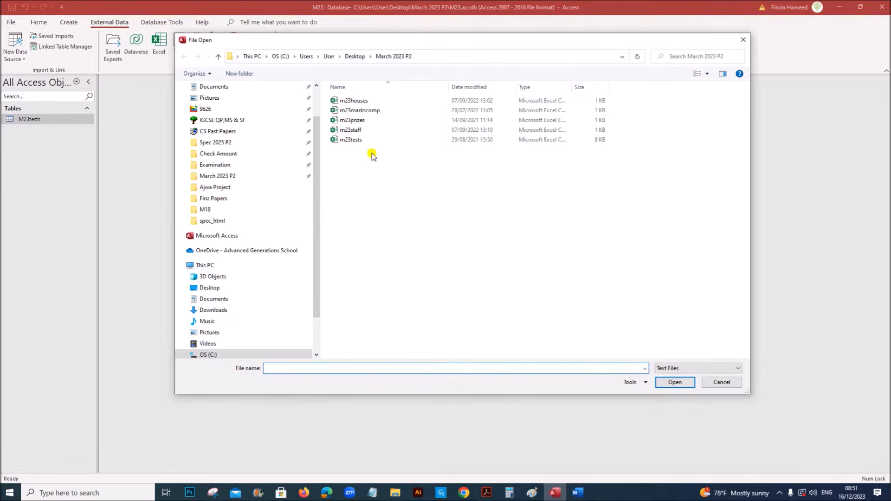
pyautogui.click(358, 101)
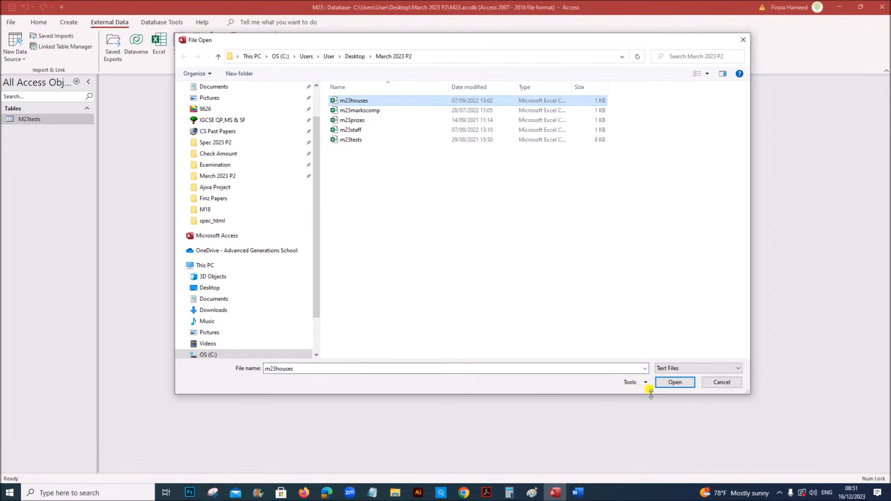
pyautogui.click(674, 382)
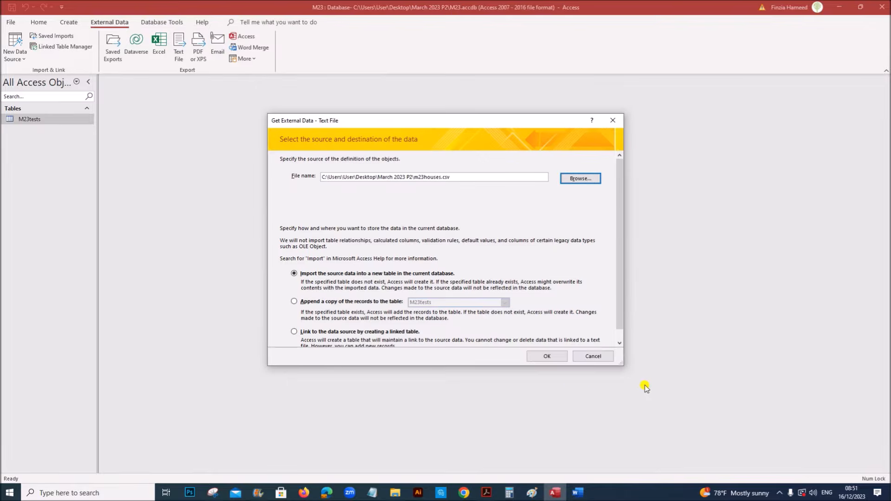
pyautogui.click(559, 358)
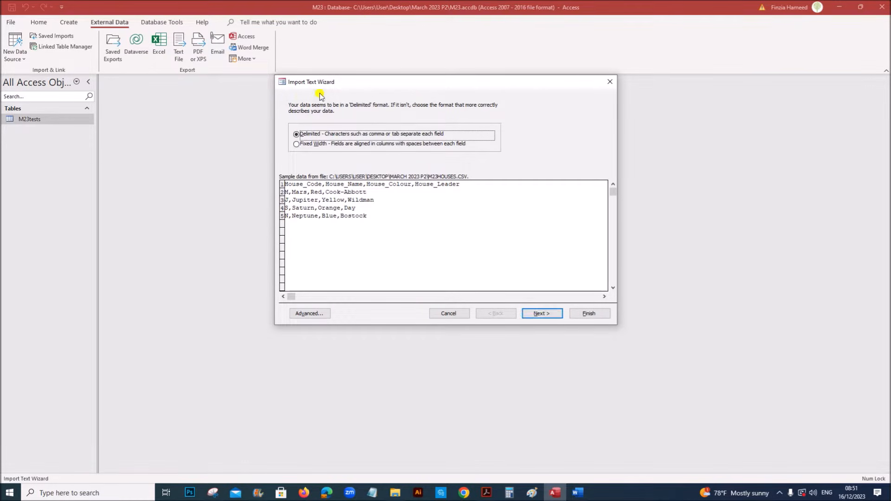
# Import it as M23houses with the header row and House_Code as primary key
pyautogui.click(543, 314)
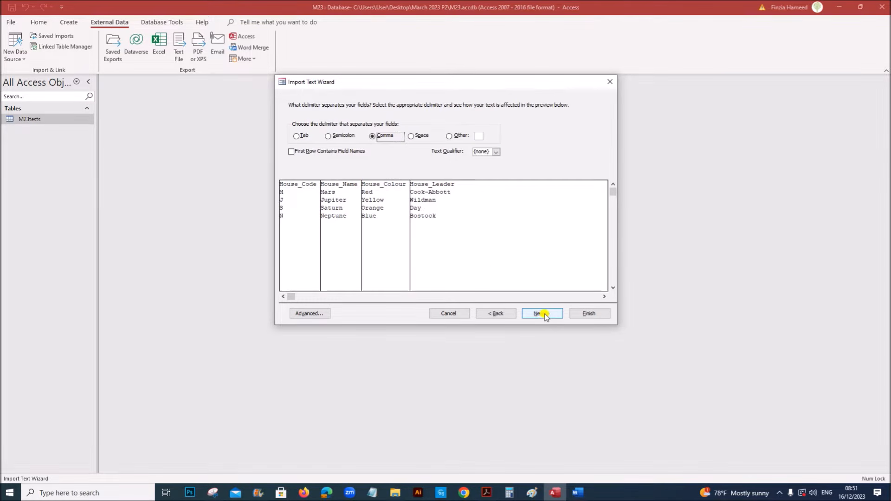
pyautogui.click(318, 152)
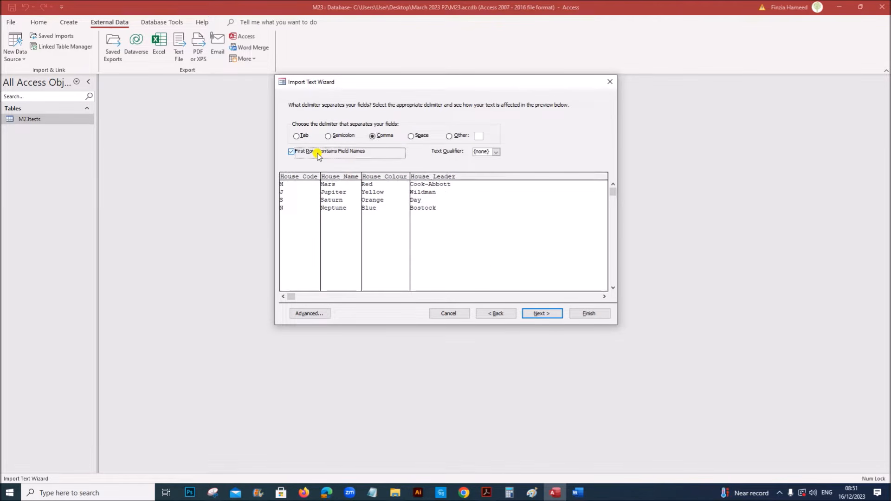
pyautogui.click(547, 315)
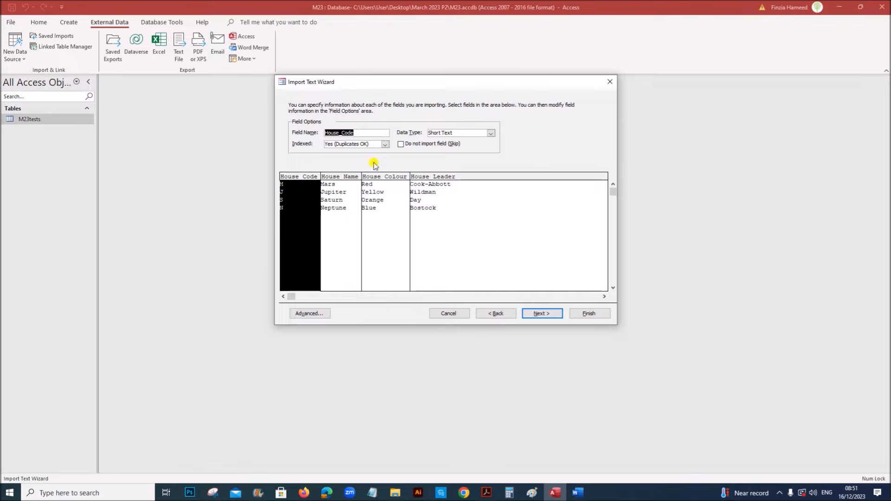
pyautogui.click(529, 313)
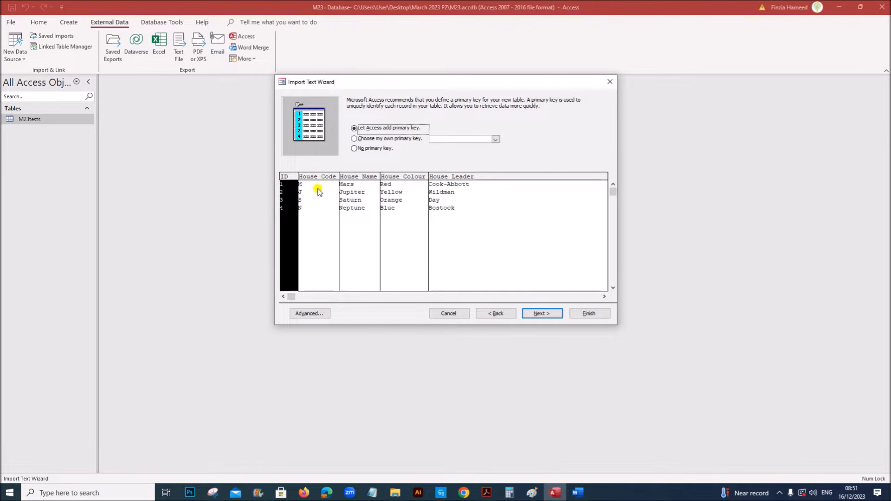
pyautogui.click(374, 138)
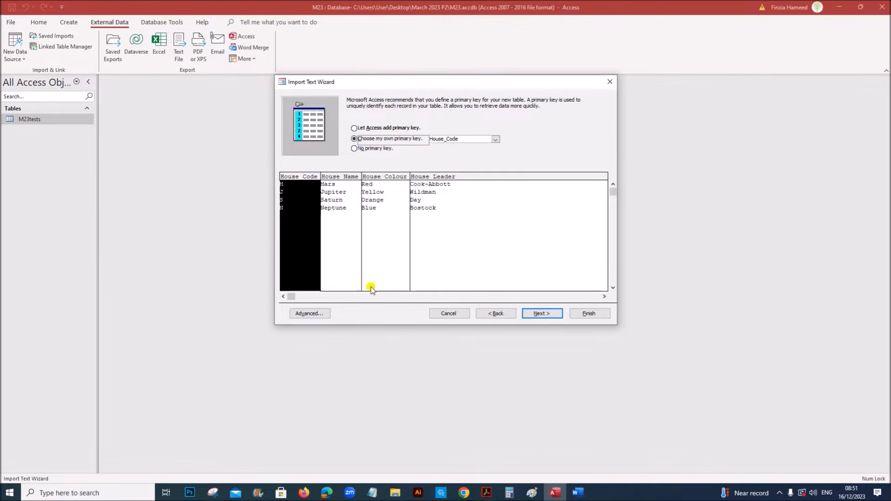
pyautogui.click(310, 313)
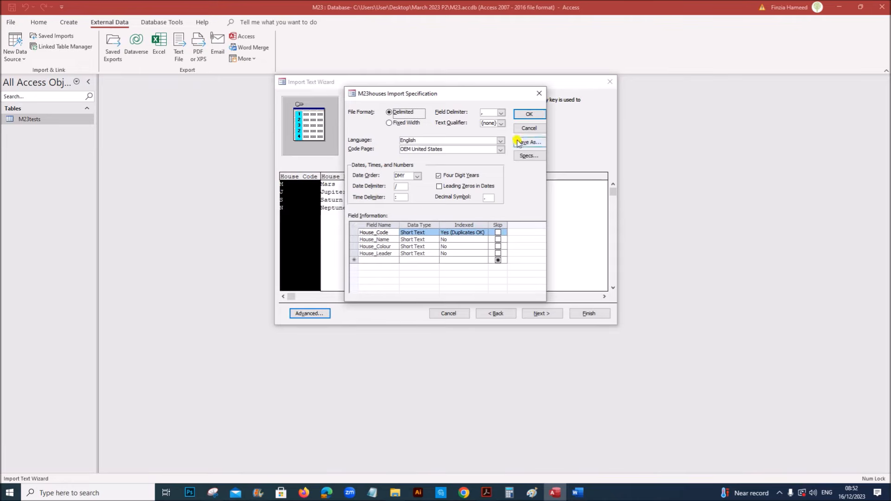
pyautogui.click(523, 113)
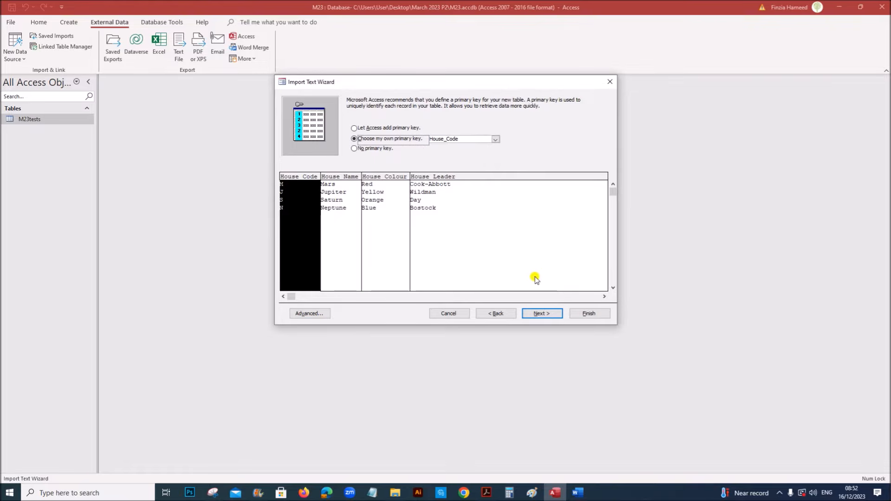
pyautogui.click(542, 313)
pyautogui.click(586, 313)
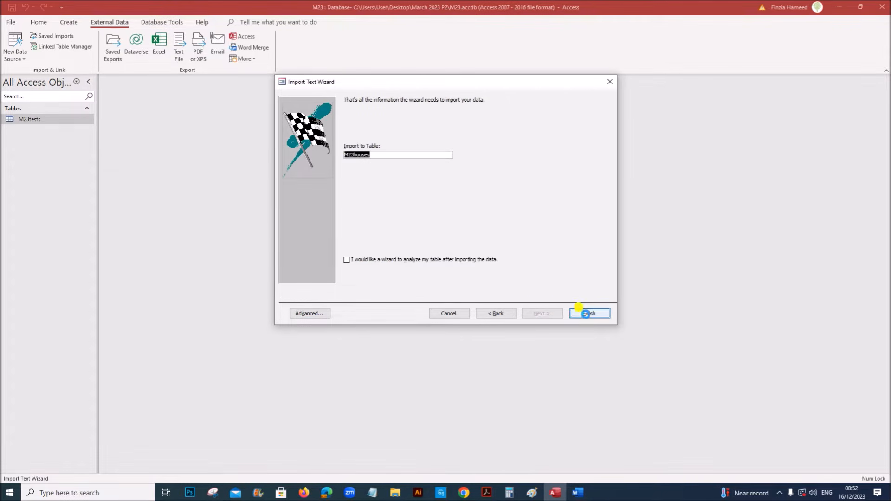
pyautogui.click(593, 356)
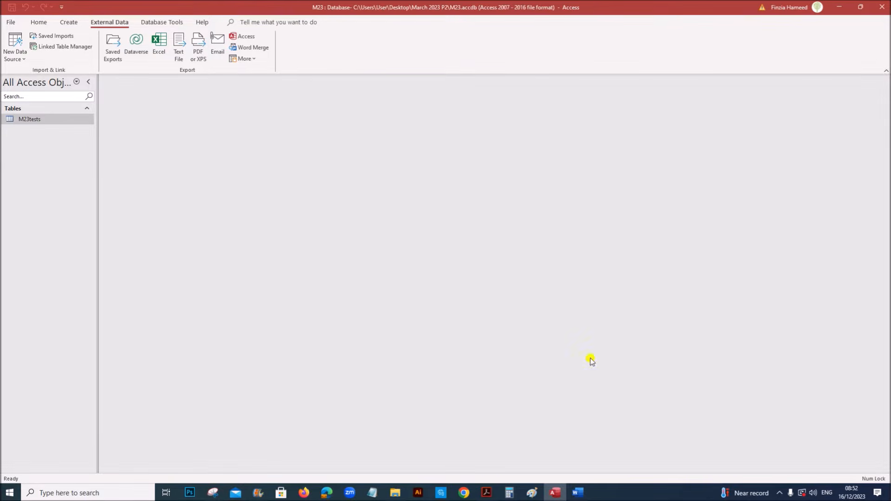
# Highlight the m23staff.csv import paragraph in the question paper, then return to Access
pyautogui.click(486, 492)
pyautogui.scroll(-1, 444, 392)
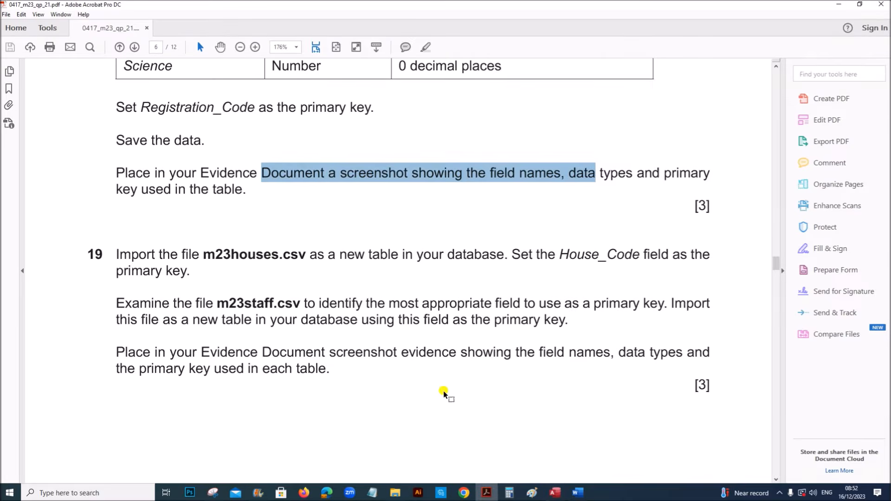
pyautogui.scroll(-1, 445, 390)
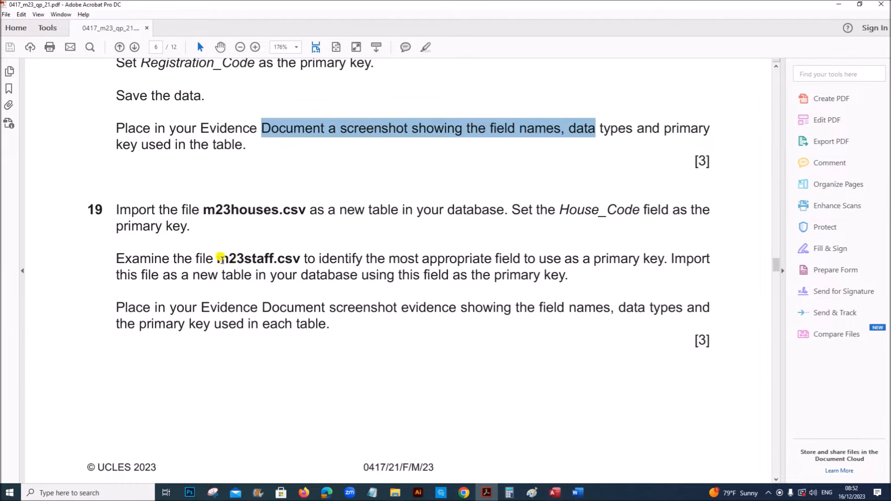
pyautogui.moveTo(217, 256); pyautogui.dragTo(565, 282)
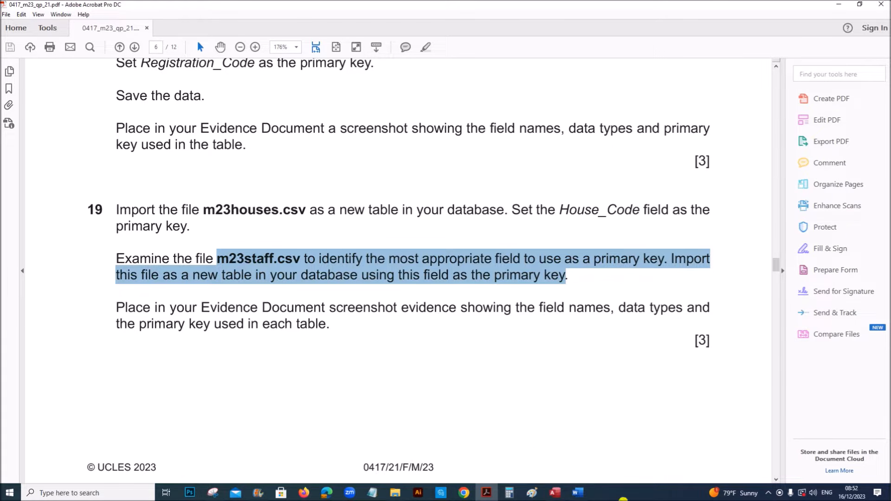
pyautogui.click(555, 493)
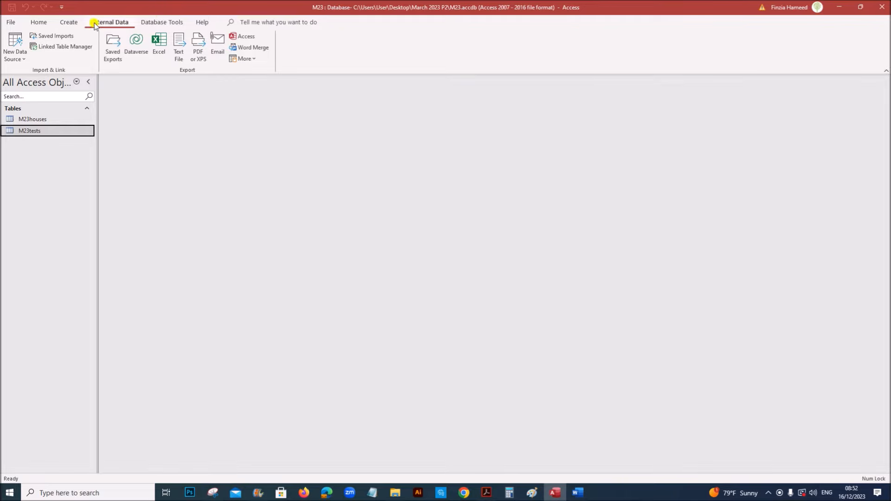
# Start importing m23staff.csv from a text file into a new table
pyautogui.click(16, 53)
pyautogui.moveTo(80, 77)
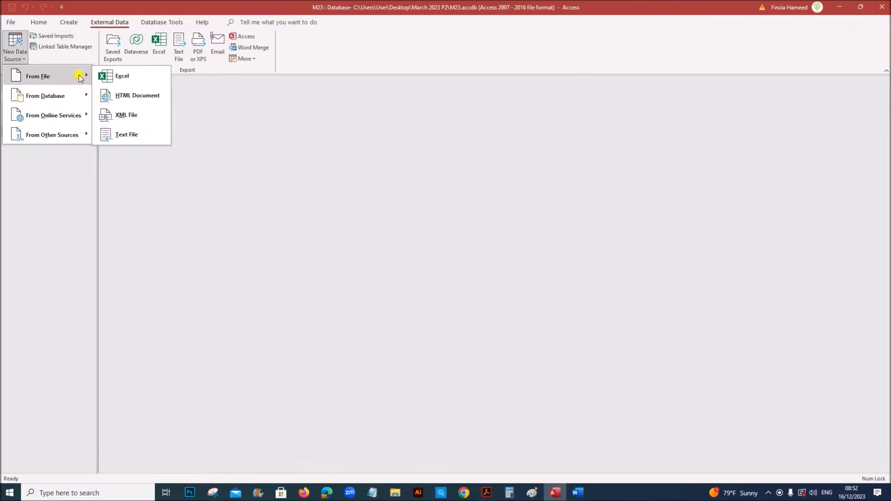
pyautogui.click(131, 135)
pyautogui.click(579, 178)
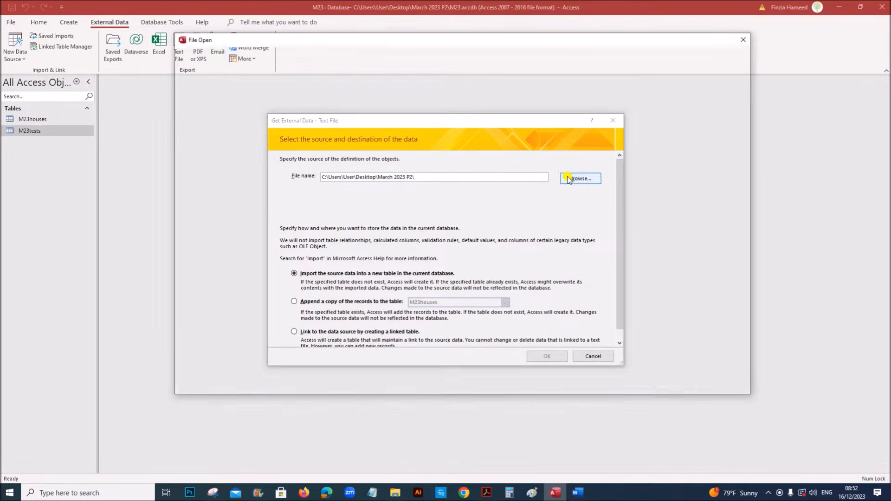
pyautogui.click(359, 132)
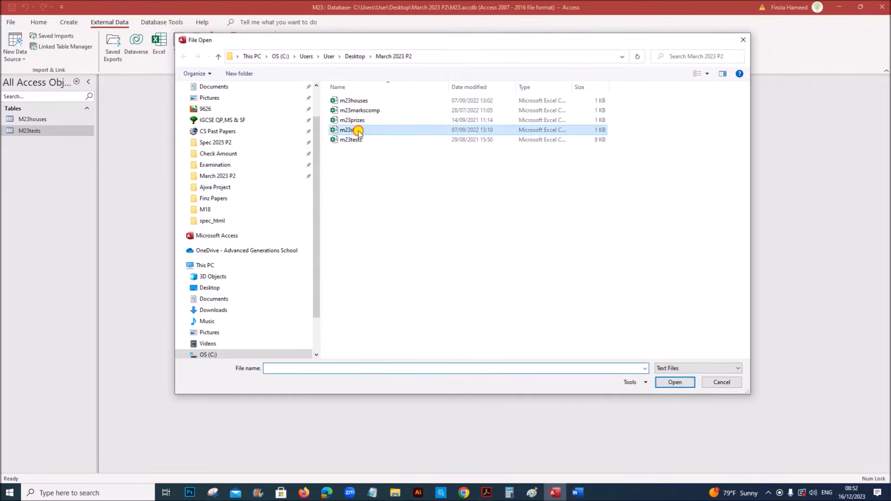
pyautogui.click(676, 383)
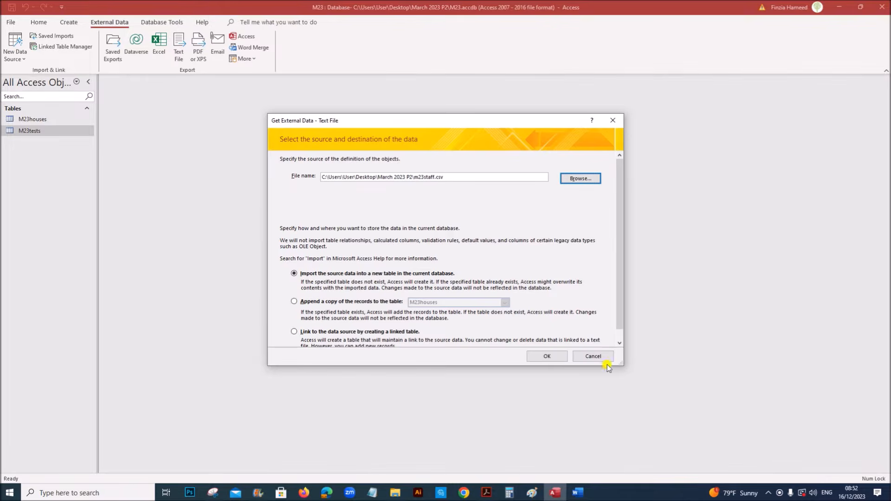
pyautogui.click(547, 356)
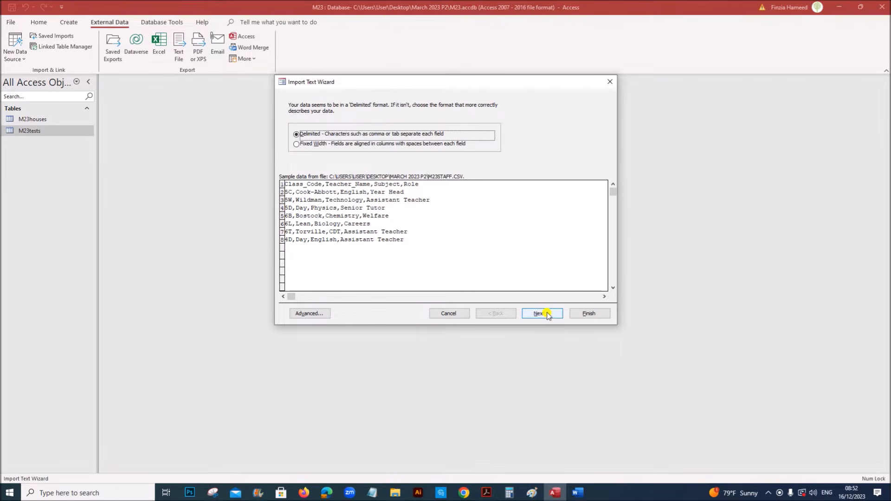
# Import it as delimited with first-row field names and Class_Code as primary key, without saving import steps
pyautogui.click(539, 314)
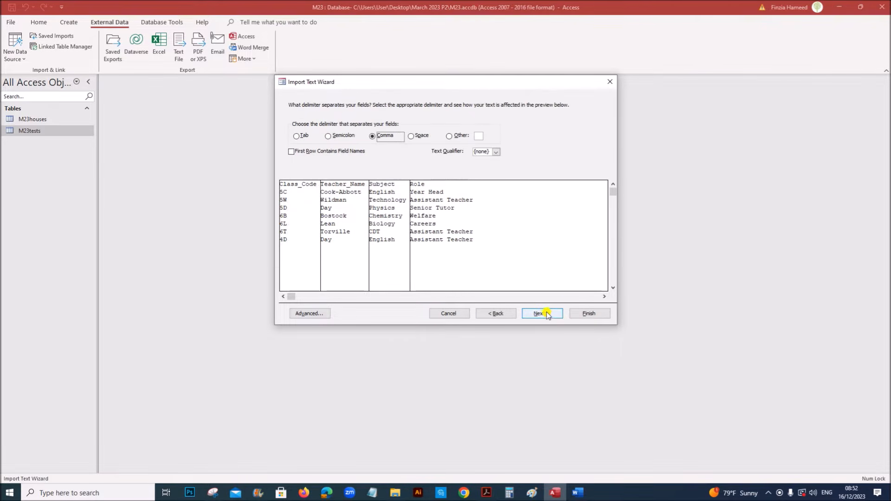
pyautogui.click(314, 154)
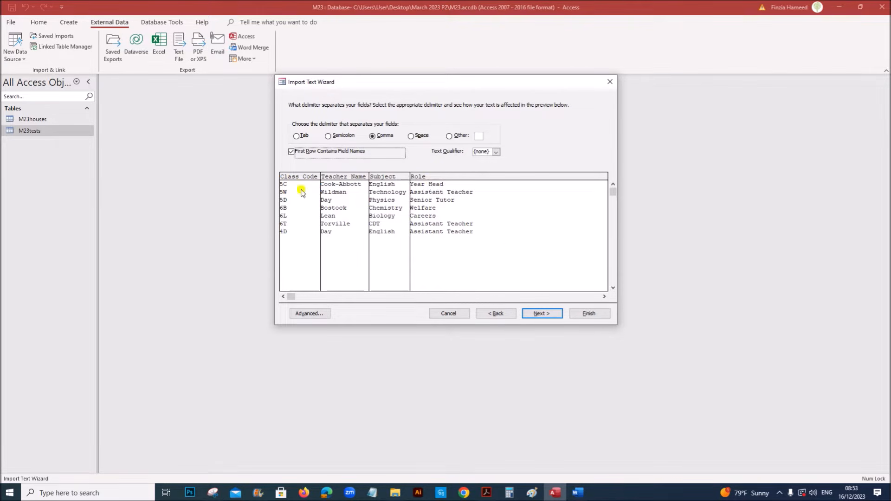
pyautogui.click(556, 314)
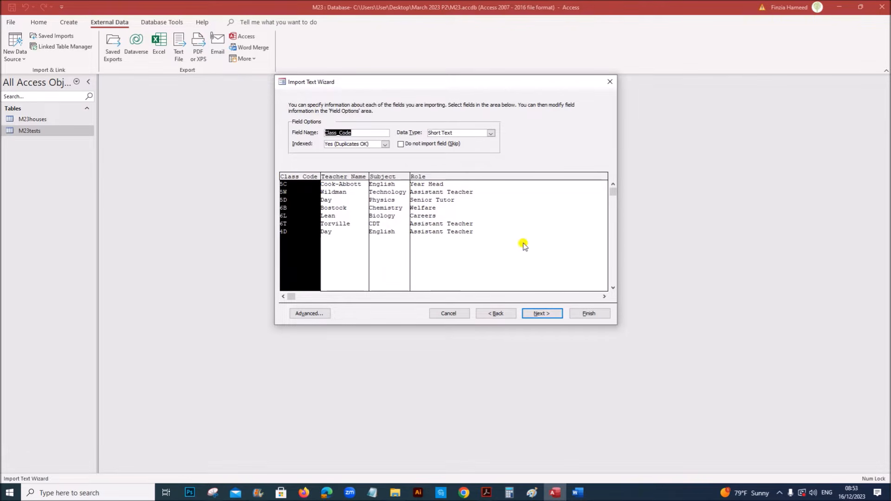
pyautogui.click(542, 313)
pyautogui.click(407, 139)
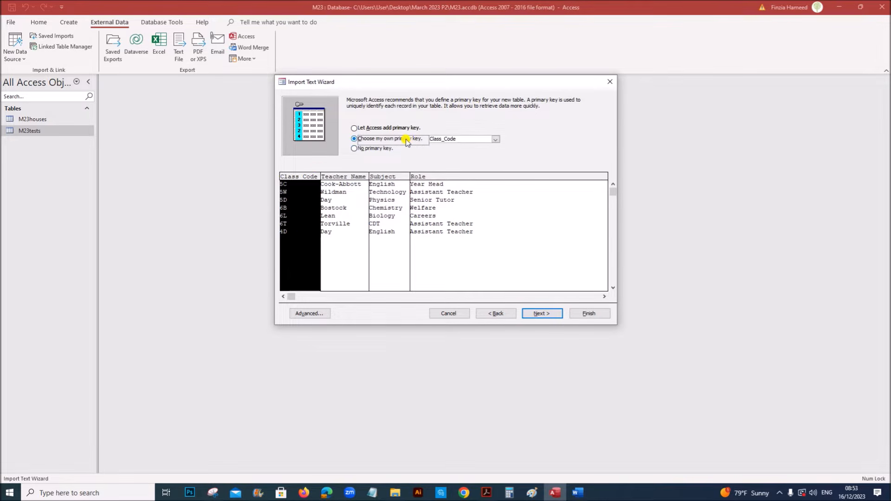
pyautogui.click(309, 313)
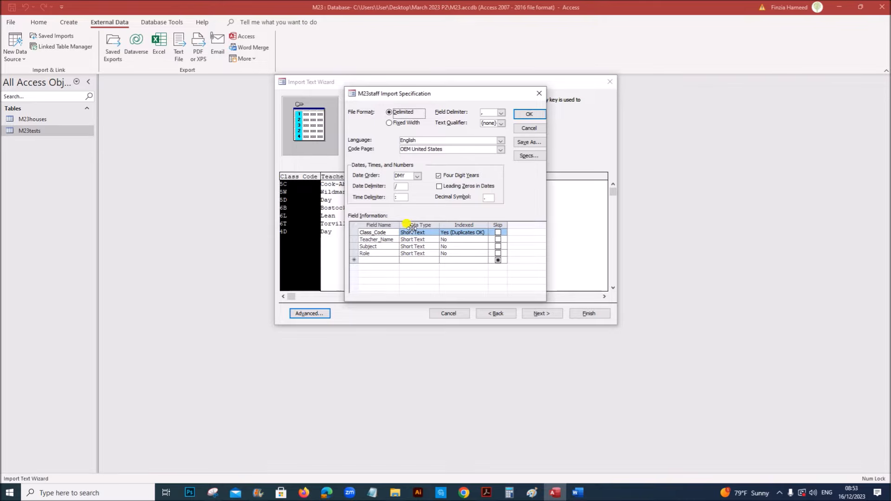
pyautogui.click(529, 115)
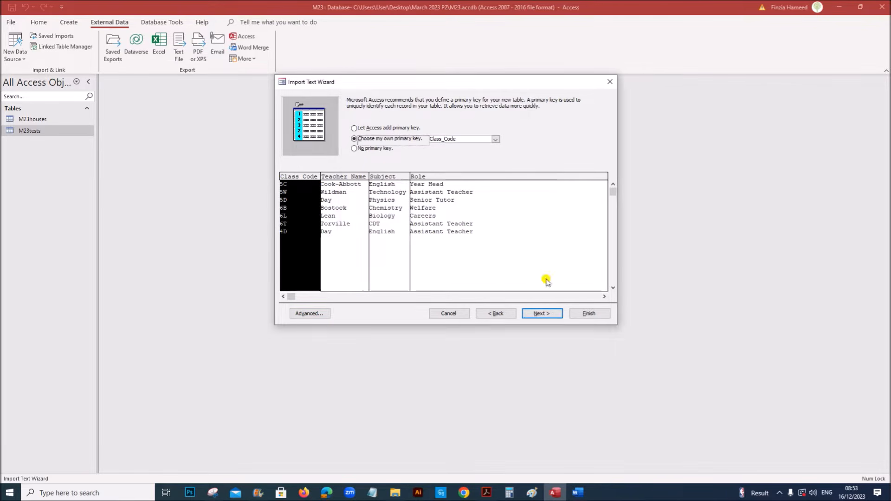
pyautogui.click(544, 313)
pyautogui.click(590, 314)
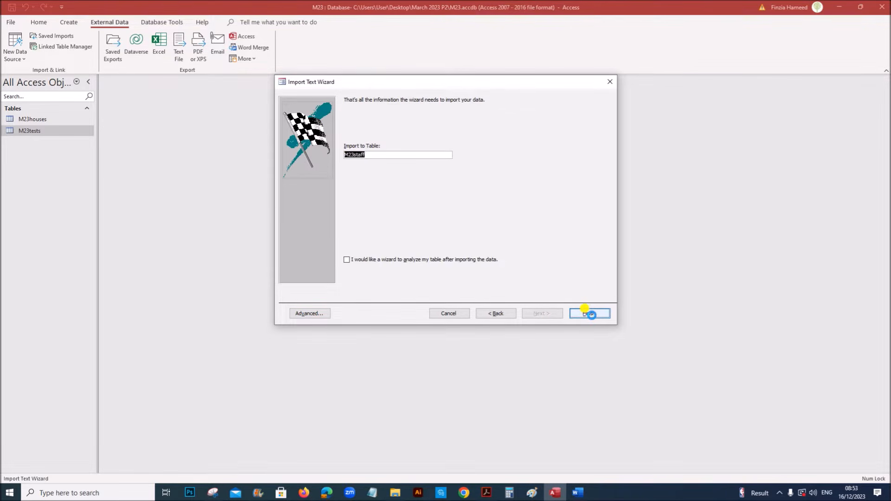
pyautogui.click(591, 357)
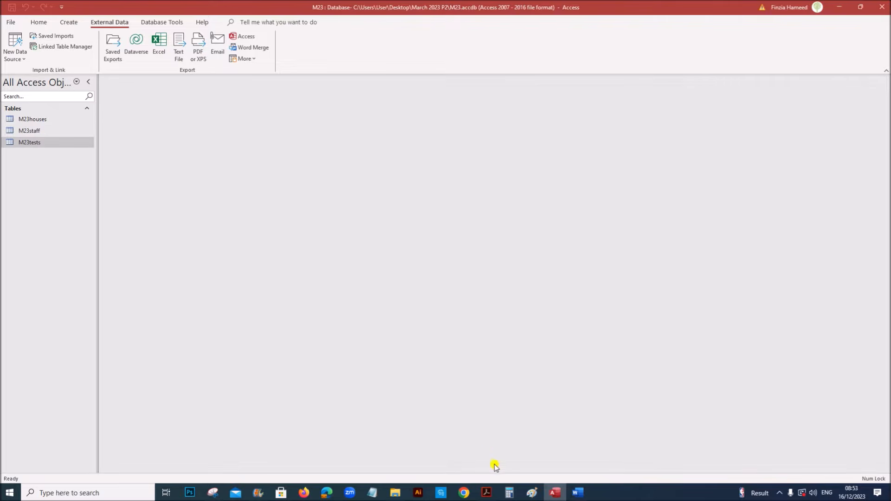
# Scroll through the exam question paper, then return to Access
pyautogui.click(487, 494)
pyautogui.scroll(-3, 486, 390)
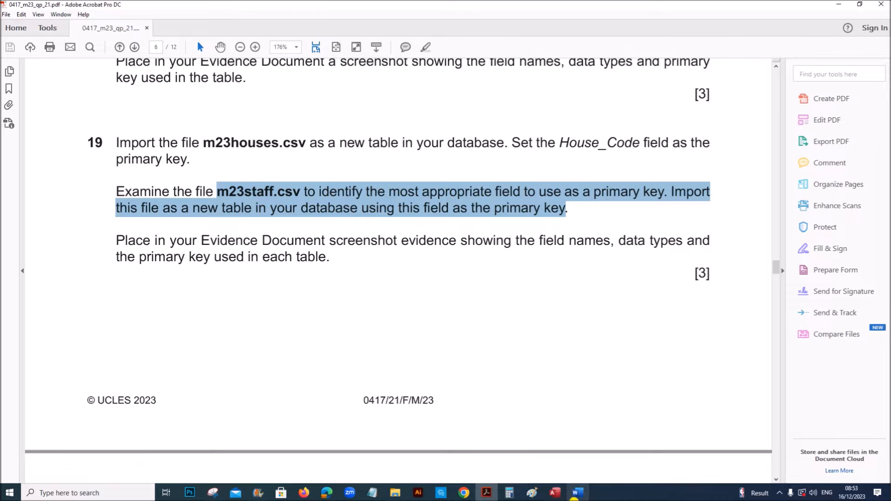
pyautogui.click(555, 493)
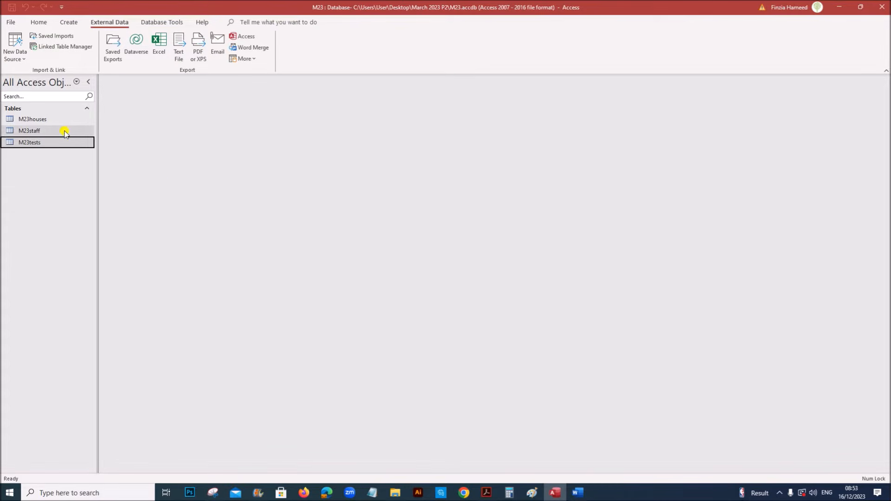
# Snip the M23houses Design View field list and paste it under Step 19 – EVIDENCE 6 in Word
pyautogui.click(57, 119)
pyautogui.rightClick(63, 124)
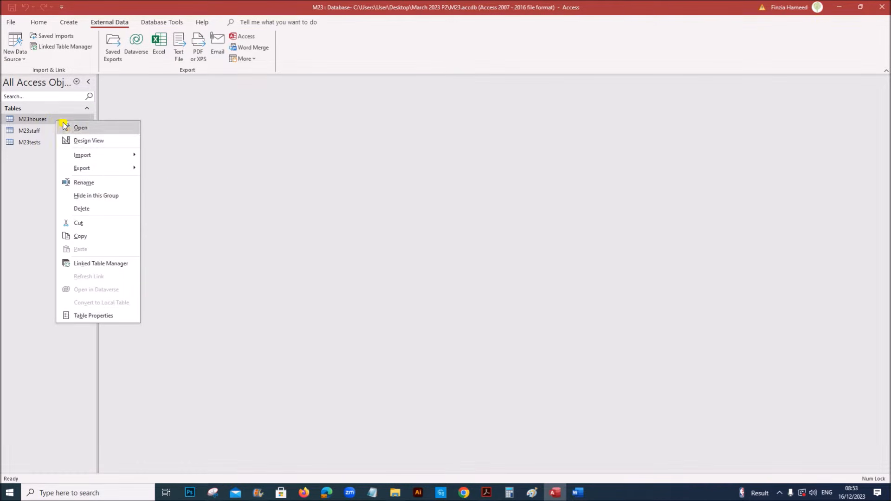
pyautogui.click(77, 140)
pyautogui.click(316, 148)
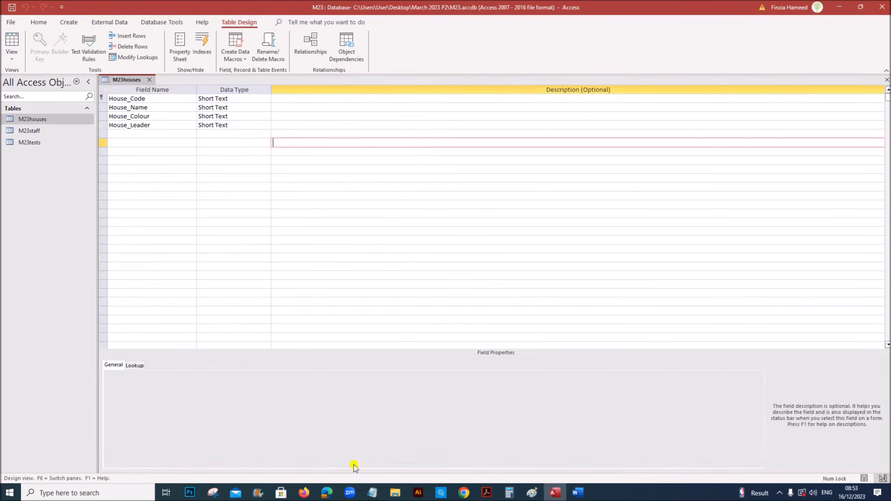
pyautogui.click(213, 493)
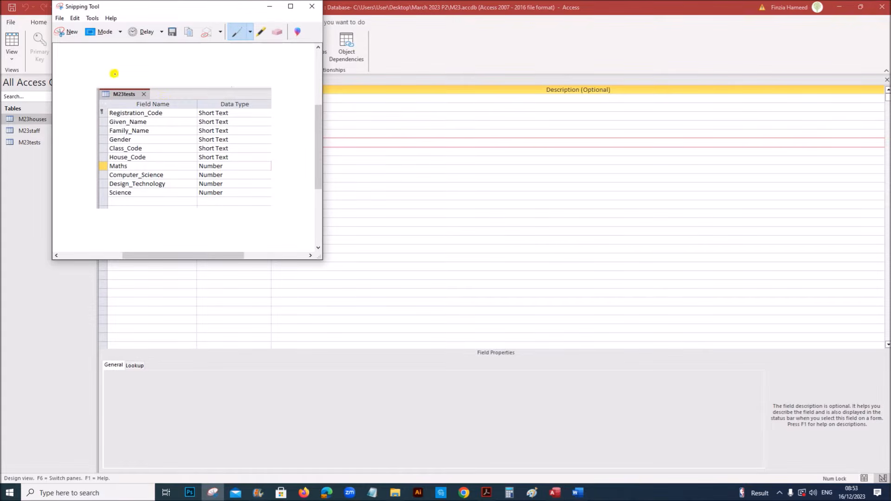
pyautogui.click(70, 37)
pyautogui.moveTo(94, 71); pyautogui.dragTo(274, 133)
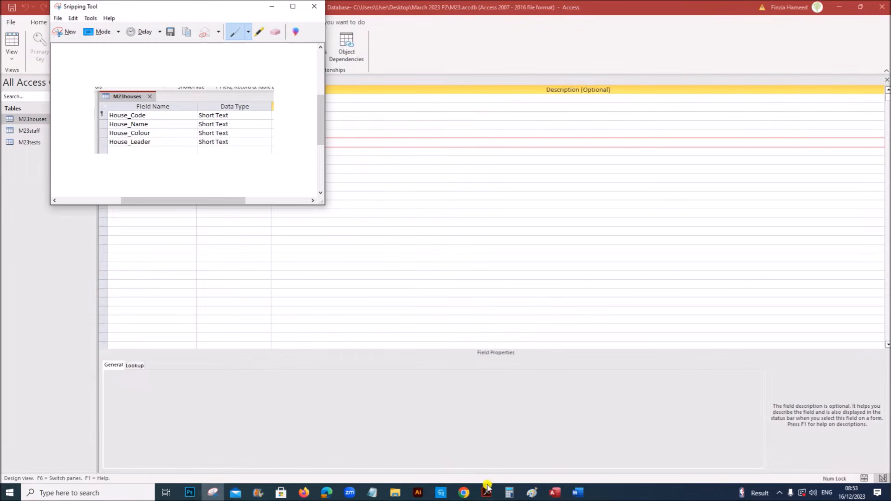
pyautogui.click(578, 493)
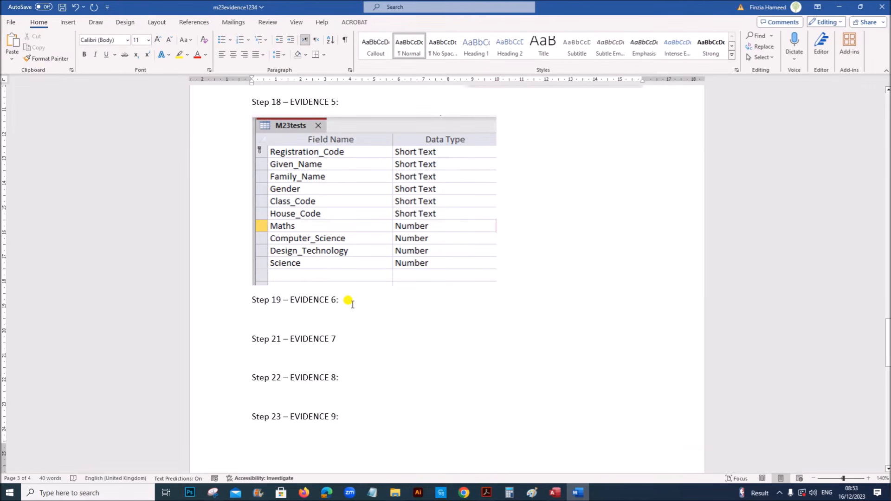
pyautogui.click(342, 312)
pyautogui.hotkey('ctrl', 'v')
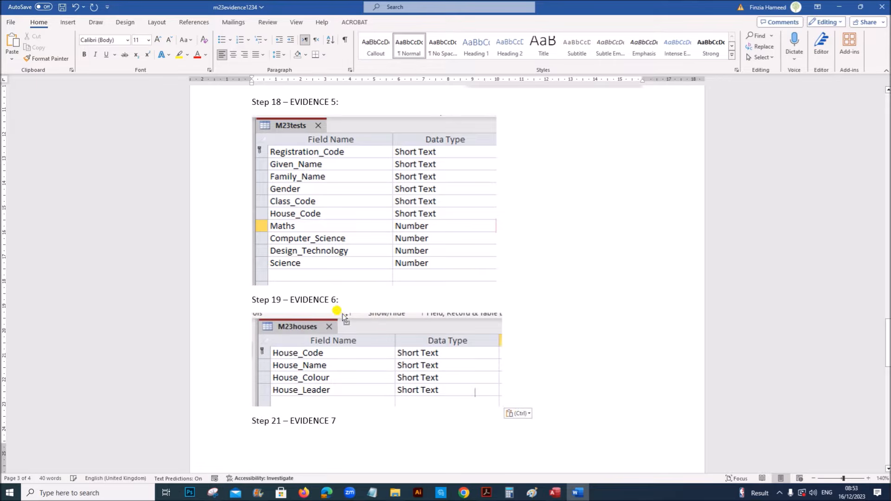
pyautogui.press('Return')
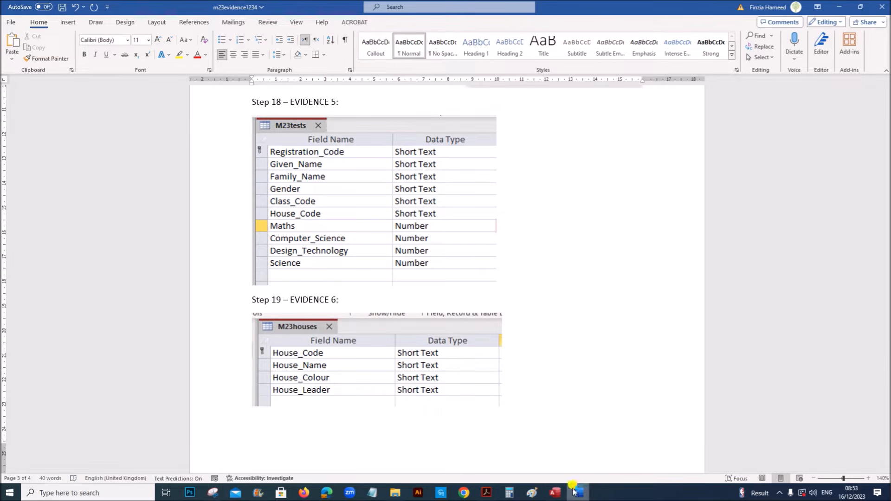
# Close M23houses and open M23staff in Design View
pyautogui.click(547, 494)
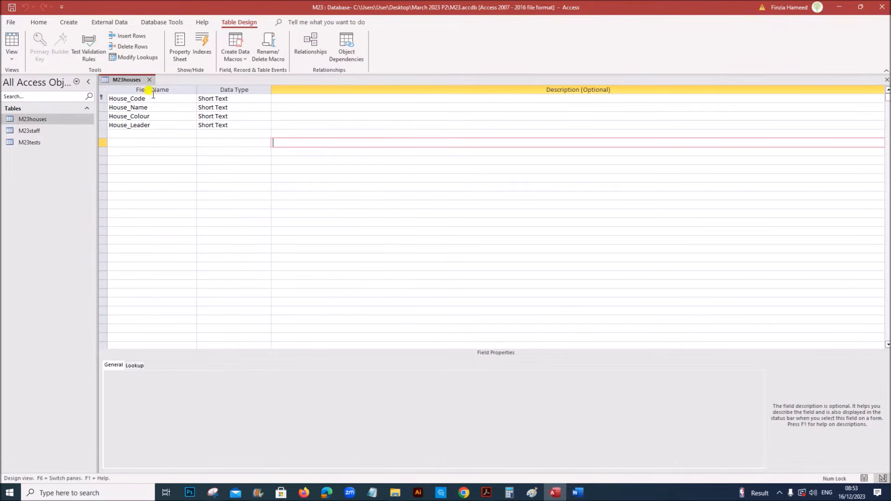
pyautogui.click(149, 80)
pyautogui.click(60, 143)
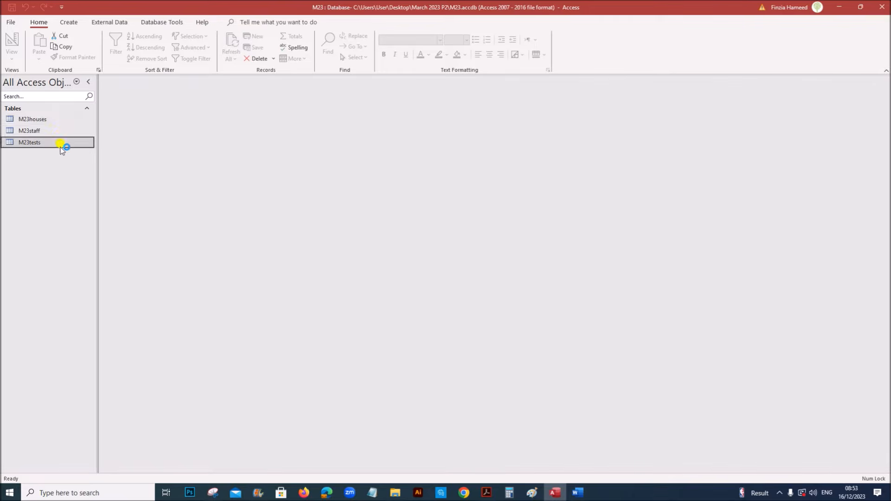
pyautogui.rightClick(58, 132)
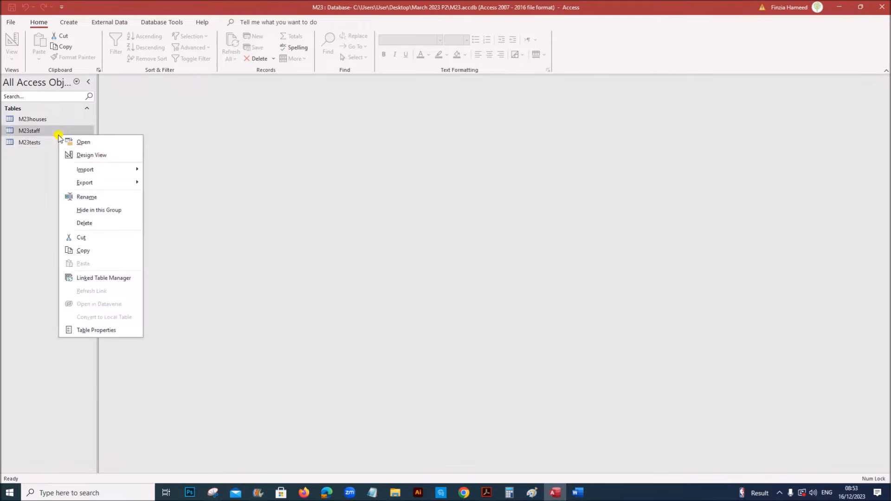
pyautogui.click(84, 153)
pyautogui.click(356, 150)
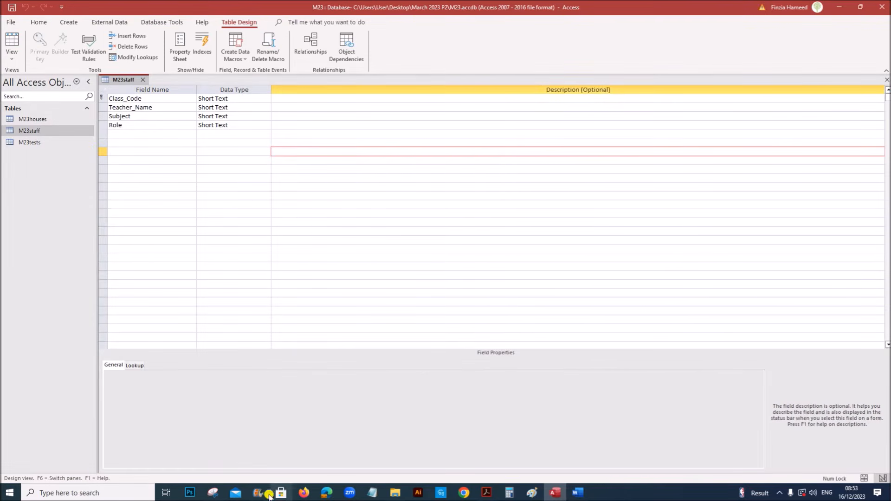
# Snip the M23staff field list, paste it into Word, and check the question paper
pyautogui.click(215, 494)
pyautogui.click(70, 32)
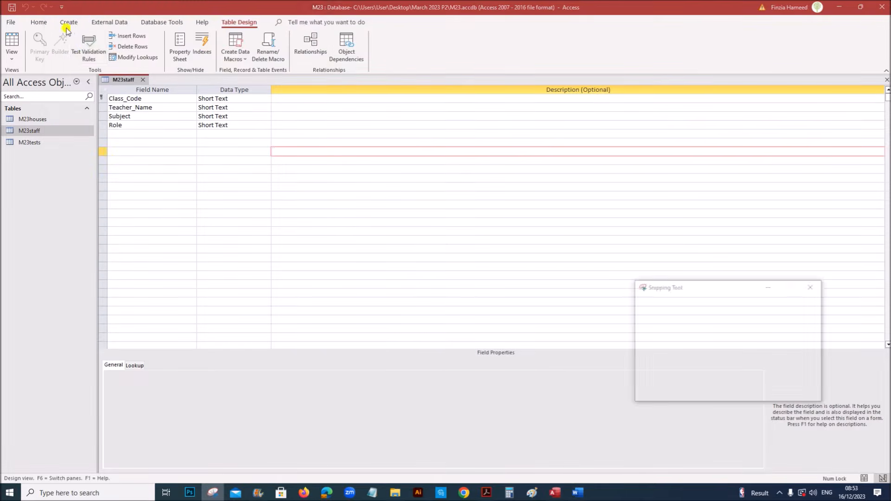
pyautogui.moveTo(94, 69); pyautogui.dragTo(273, 139)
pyautogui.click(576, 493)
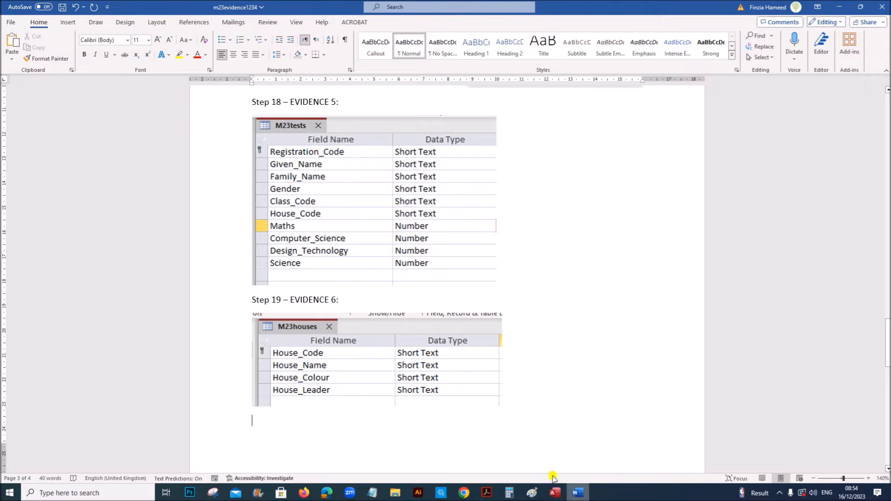
pyautogui.hotkey('ctrl', 'v')
pyautogui.scroll(-4, 541, 441)
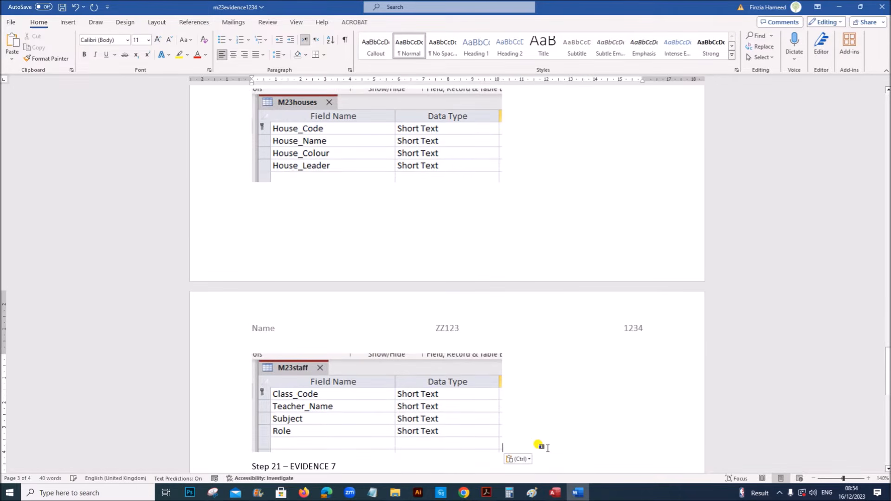
pyautogui.scroll(2, 541, 436)
pyautogui.scroll(-2, 539, 437)
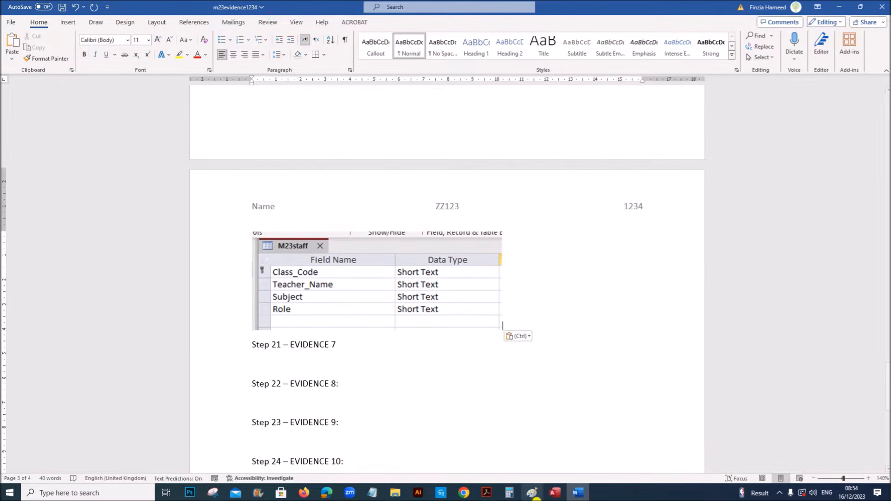
pyautogui.click(487, 493)
pyautogui.scroll(-6, 459, 402)
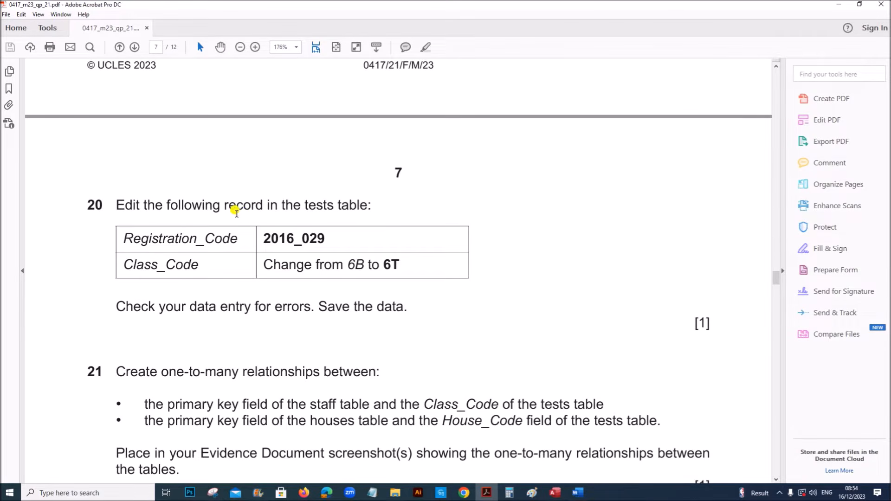
# Close the M23staff design view and locate record 2016_029 in the M23tests datasheet
pyautogui.moveTo(236, 212); pyautogui.dragTo(368, 205)
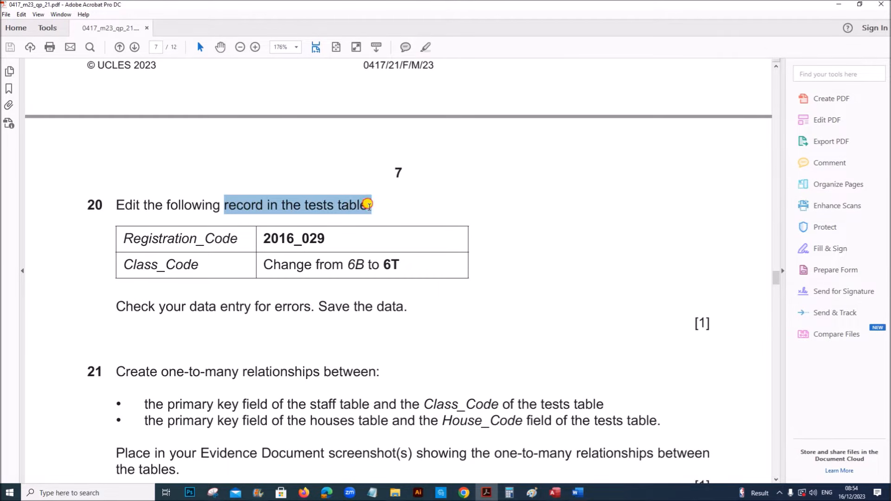
pyautogui.click(555, 493)
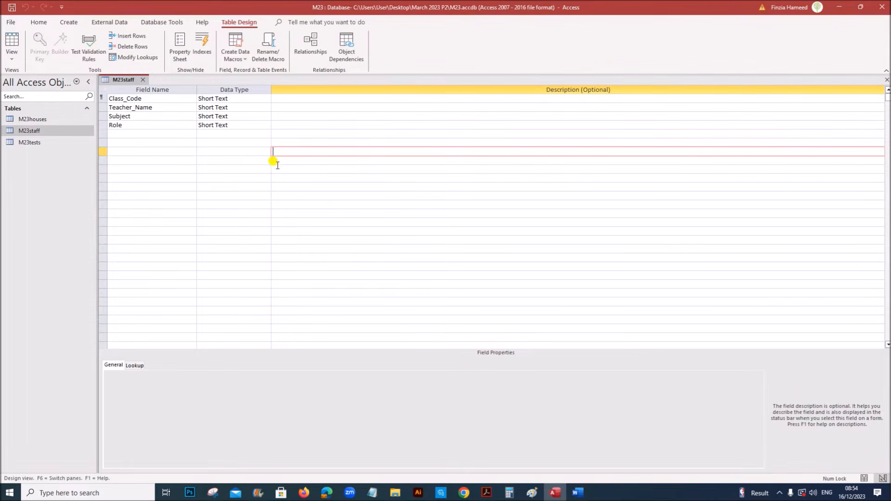
pyautogui.hotkey('ctrl', 'w')
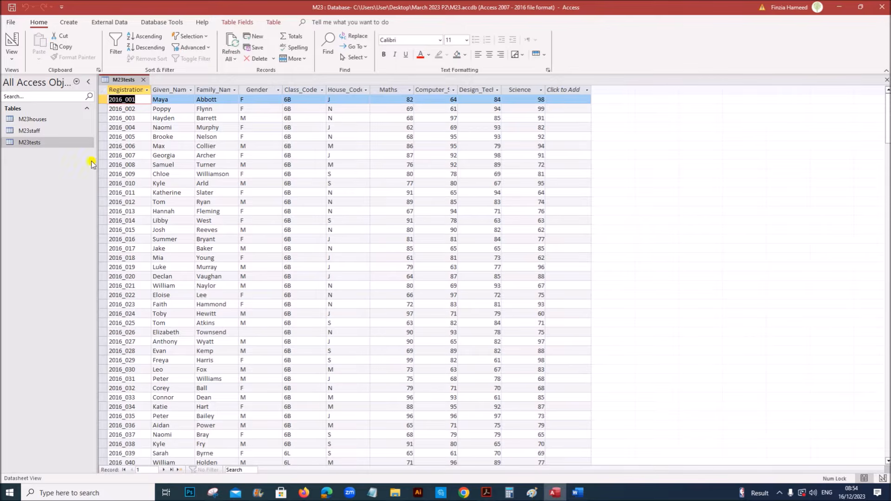
pyautogui.click(486, 492)
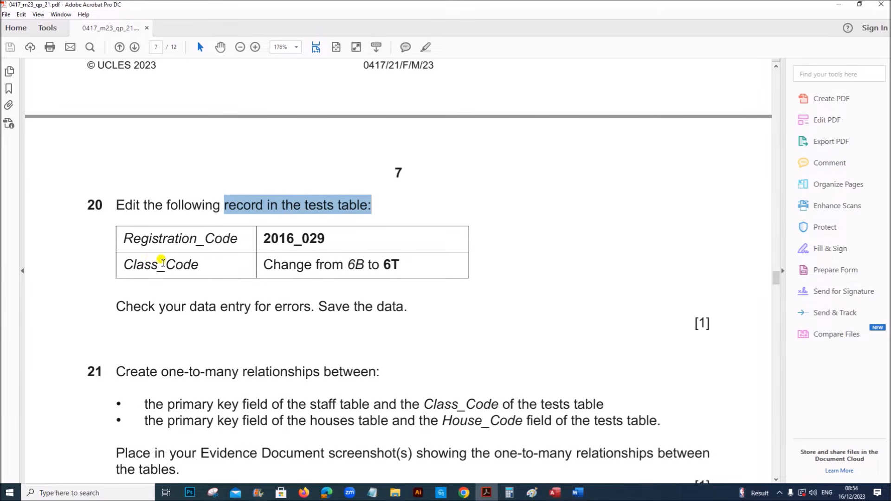
pyautogui.moveTo(262, 236); pyautogui.dragTo(329, 236)
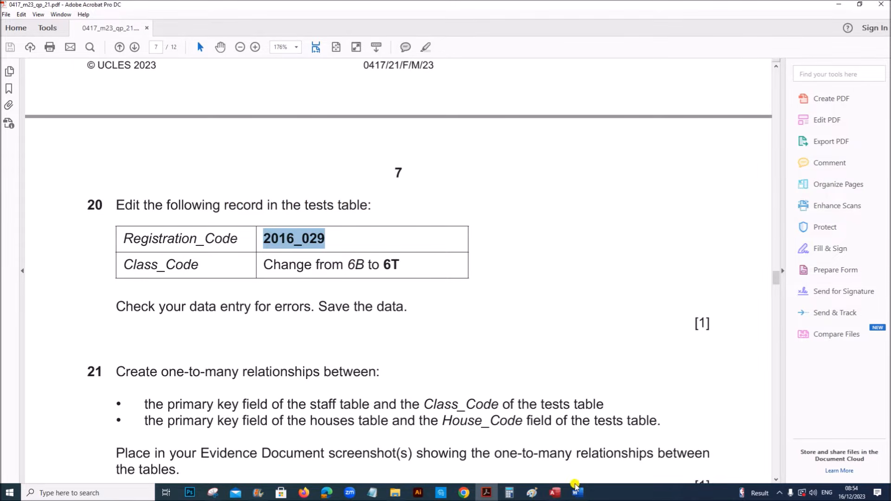
pyautogui.click(555, 493)
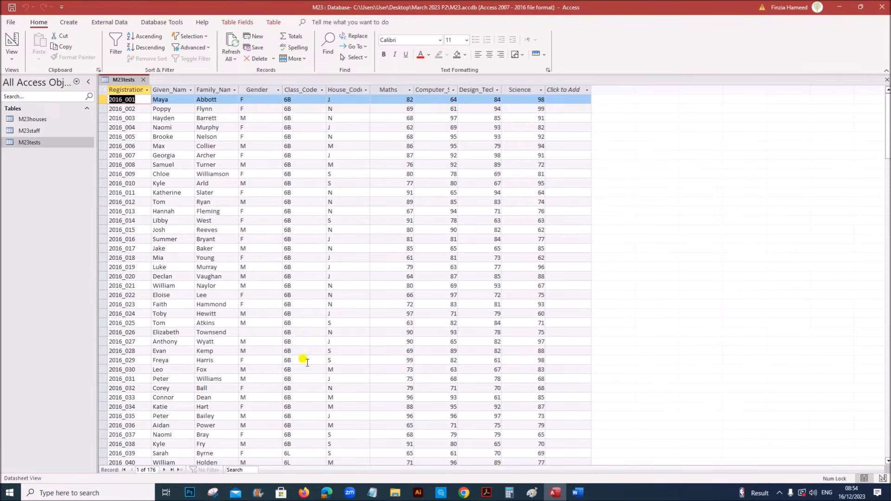
pyautogui.click(124, 190)
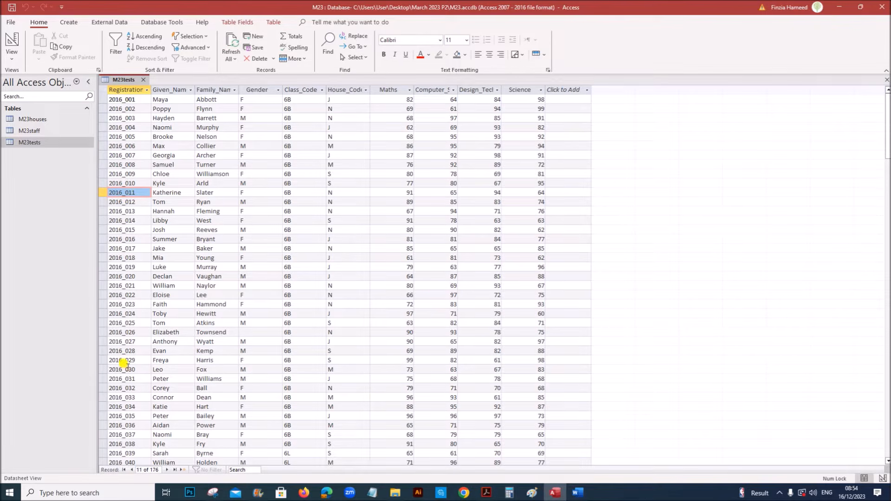
pyautogui.click(123, 360)
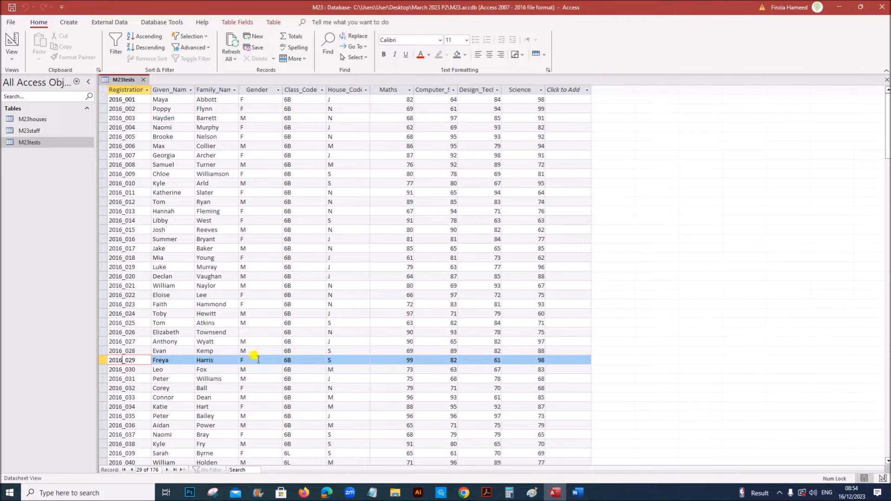
# Change record 2016_029's Class_Code from 6B to 6T and save the record
pyautogui.click(487, 492)
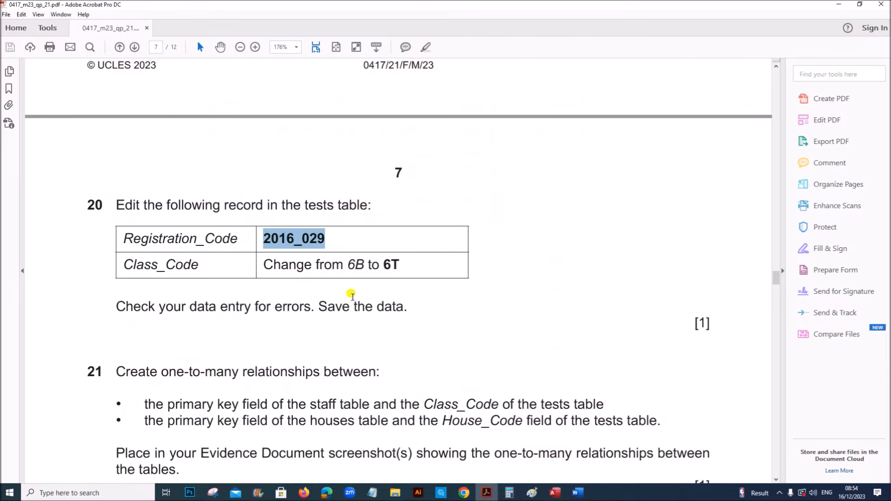
pyautogui.moveTo(348, 259); pyautogui.dragTo(400, 265)
pyautogui.click(555, 493)
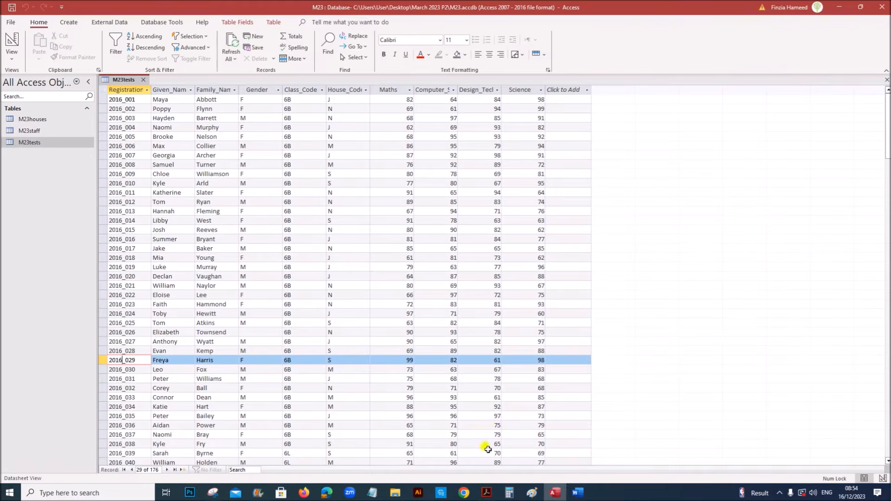
pyautogui.click(297, 360)
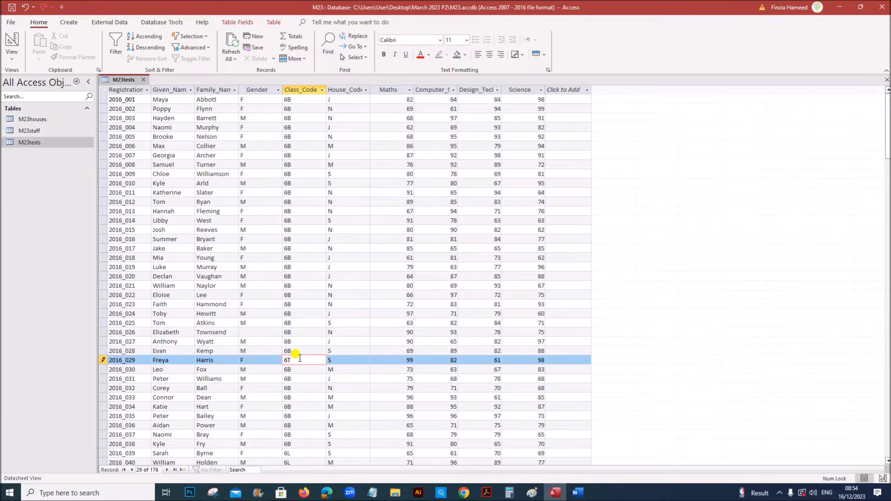
pyautogui.click(485, 492)
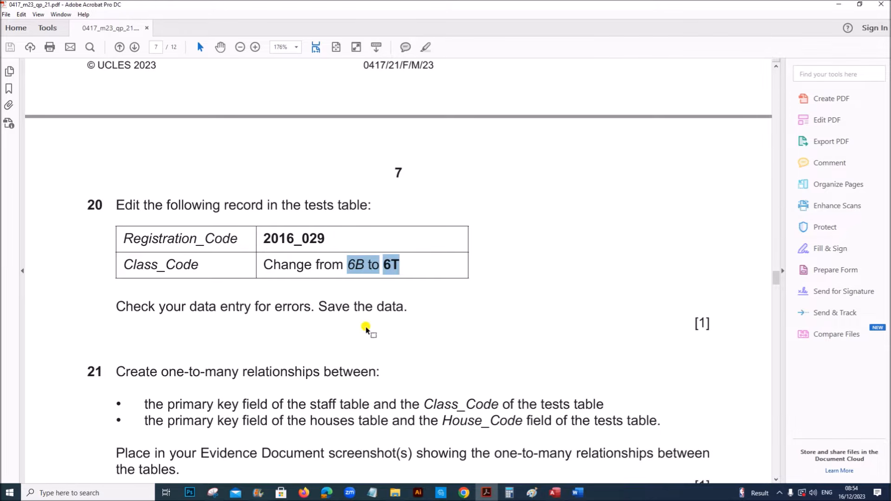
pyautogui.click(555, 493)
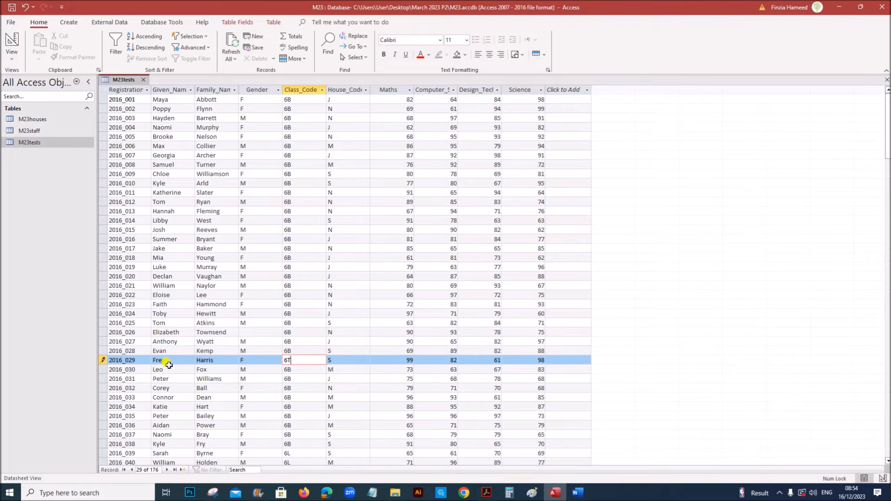
pyautogui.click(372, 332)
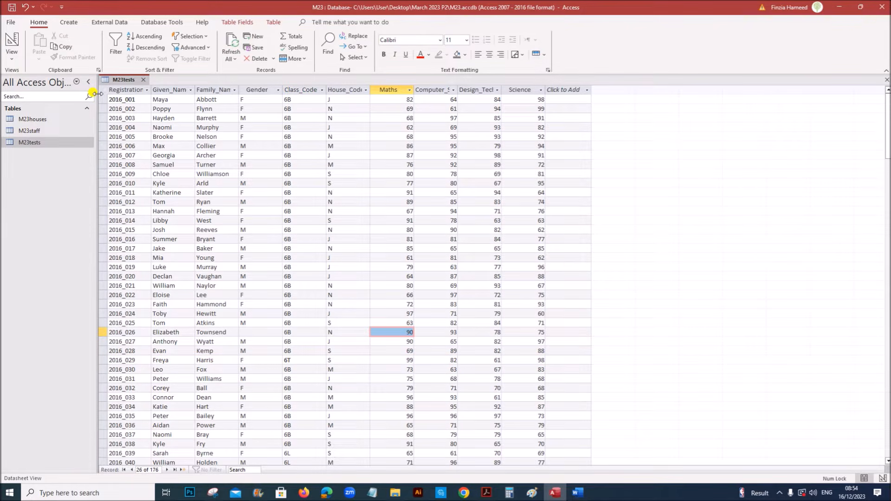
# Close the M23tests table and read question 21 in the paper
pyautogui.click(145, 80)
pyautogui.click(486, 492)
pyautogui.scroll(-5, 415, 394)
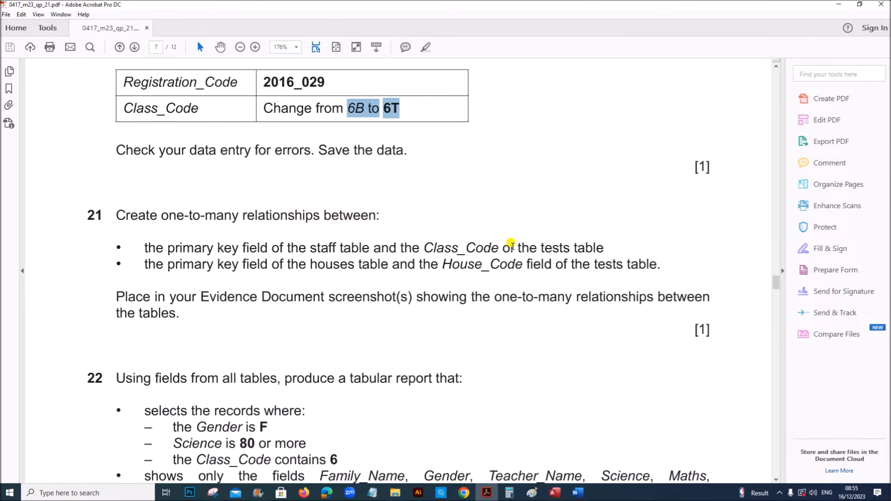
# Open Relationships and add M23houses, M23staff and M23tests to the layout
pyautogui.click(555, 493)
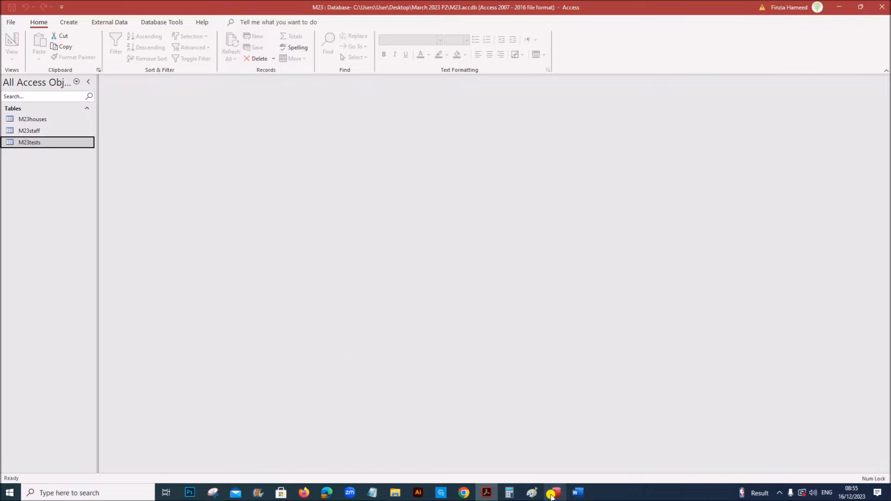
pyautogui.click(154, 21)
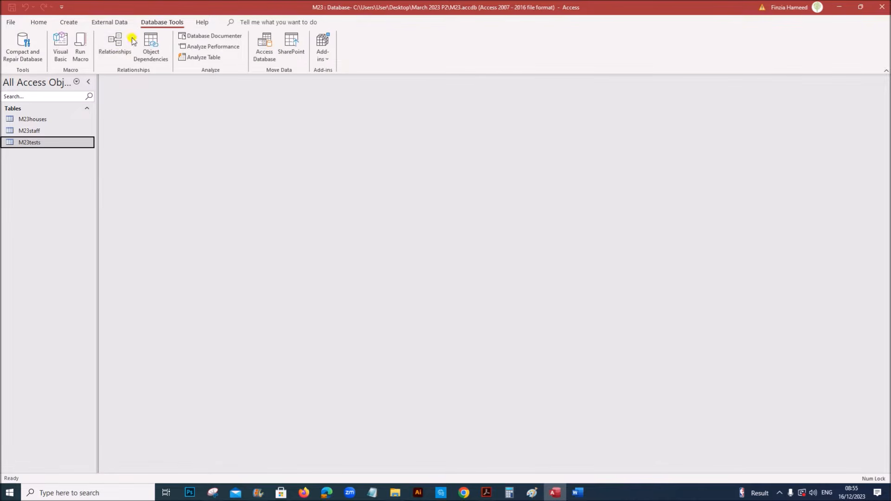
pyautogui.click(121, 52)
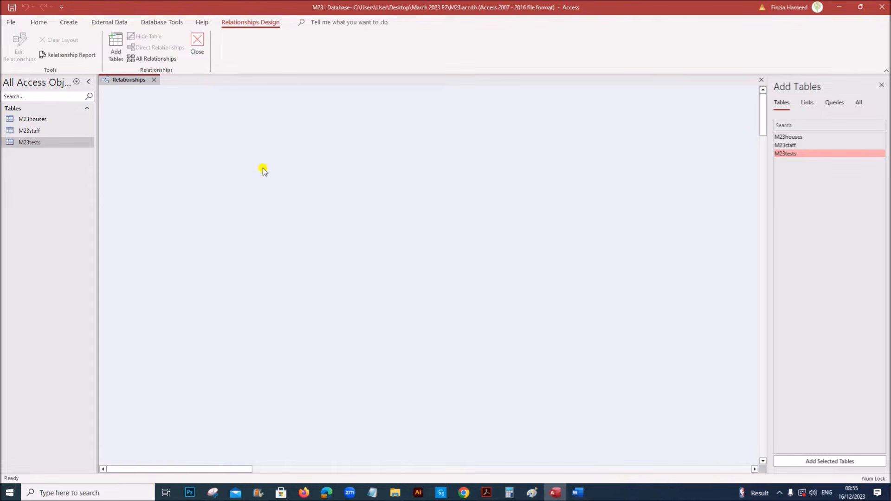
pyautogui.click(787, 137)
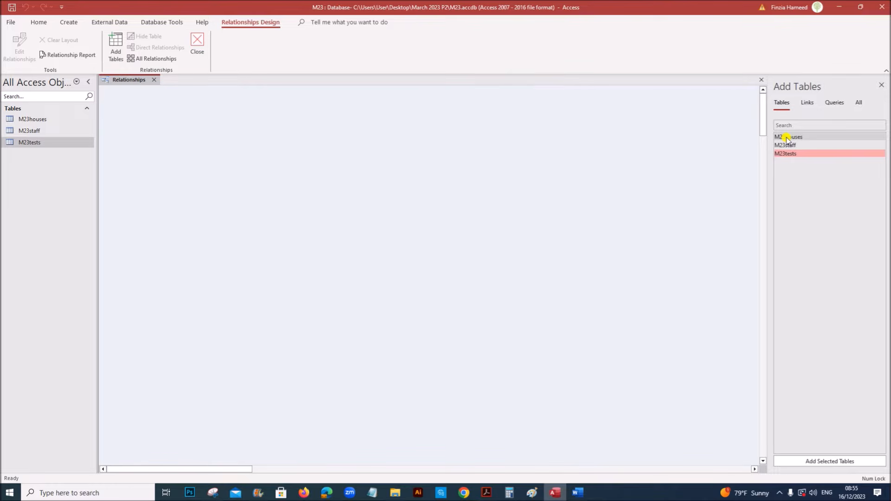
pyautogui.keyDown('ctrl'); pyautogui.click(785, 146); pyautogui.keyUp('ctrl')
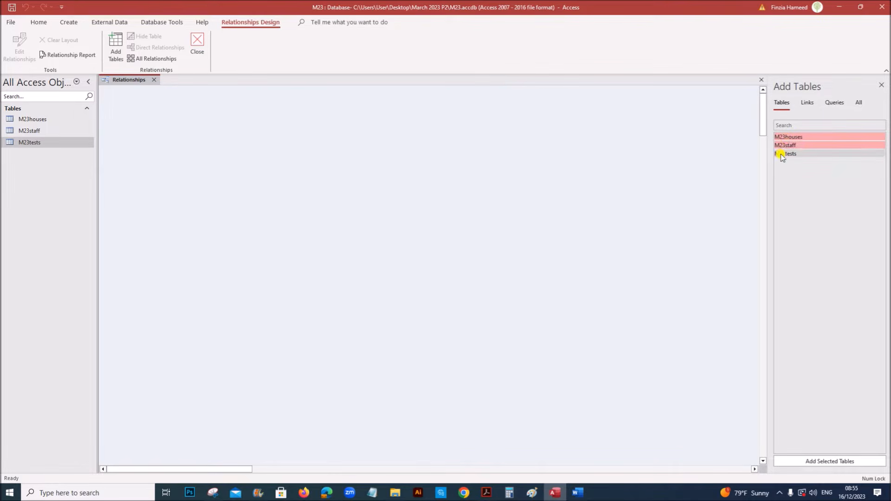
pyautogui.keyDown('ctrl'); pyautogui.click(788, 152); pyautogui.keyUp('ctrl')
pyautogui.moveTo(786, 146); pyautogui.dragTo(235, 160)
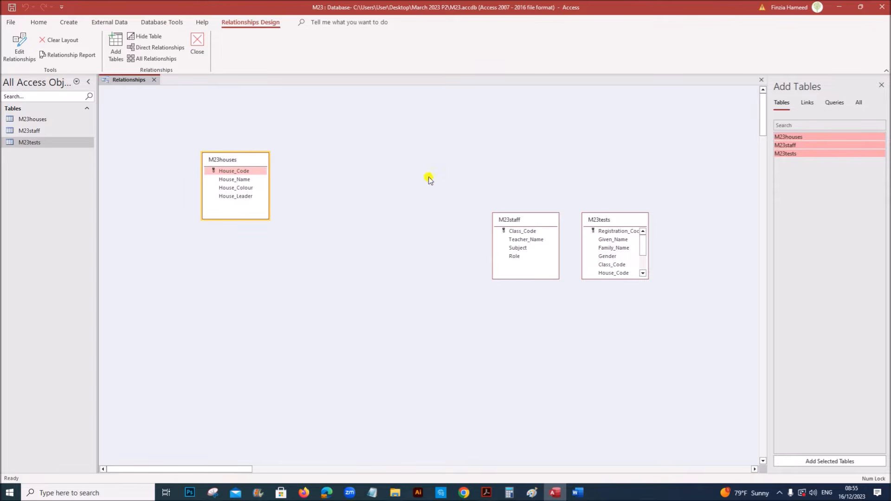
# Arrange the three tables, enlarge M23tests, and drag M23staff Class_Code onto M23tests Class_Code
pyautogui.moveTo(517, 220); pyautogui.dragTo(444, 152)
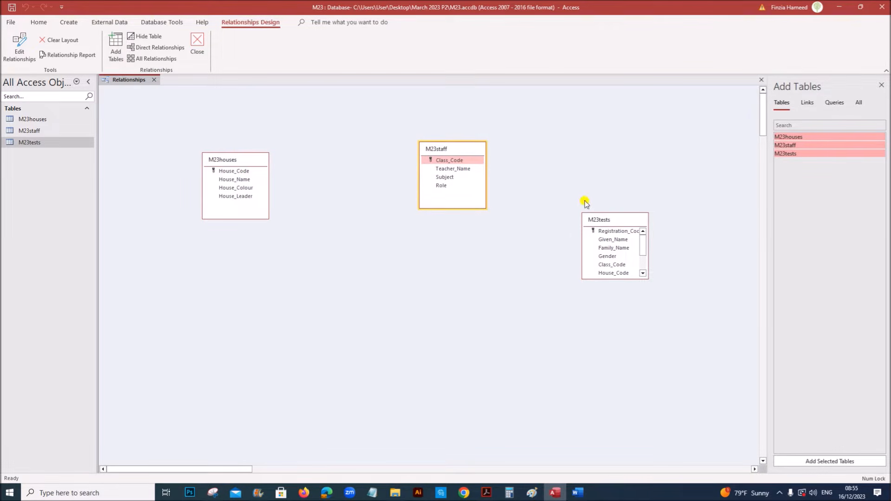
pyautogui.moveTo(603, 222); pyautogui.dragTo(346, 170)
pyautogui.moveTo(353, 229); pyautogui.dragTo(353, 283)
pyautogui.moveTo(466, 148); pyautogui.dragTo(501, 170)
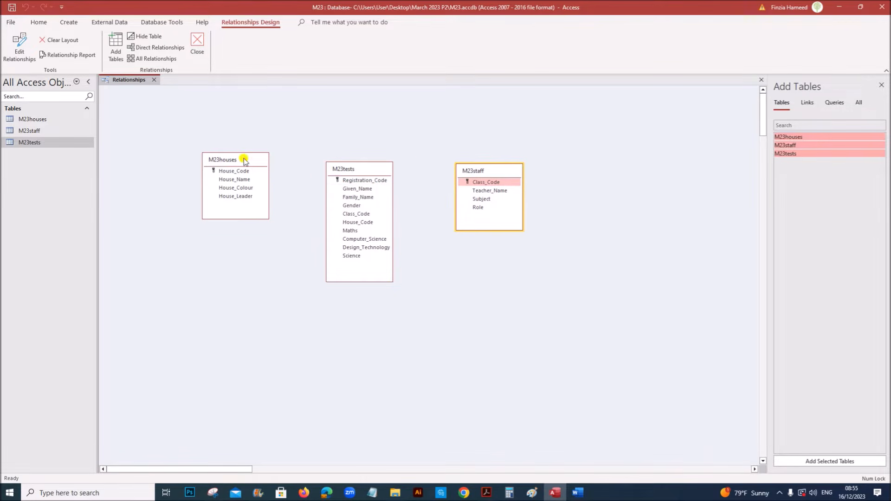
pyautogui.moveTo(244, 161); pyautogui.dragTo(244, 179)
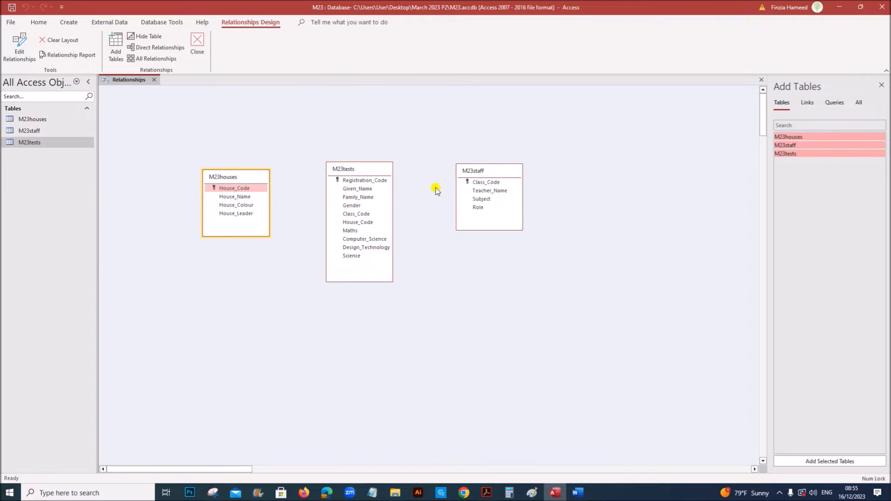
pyautogui.click(479, 183)
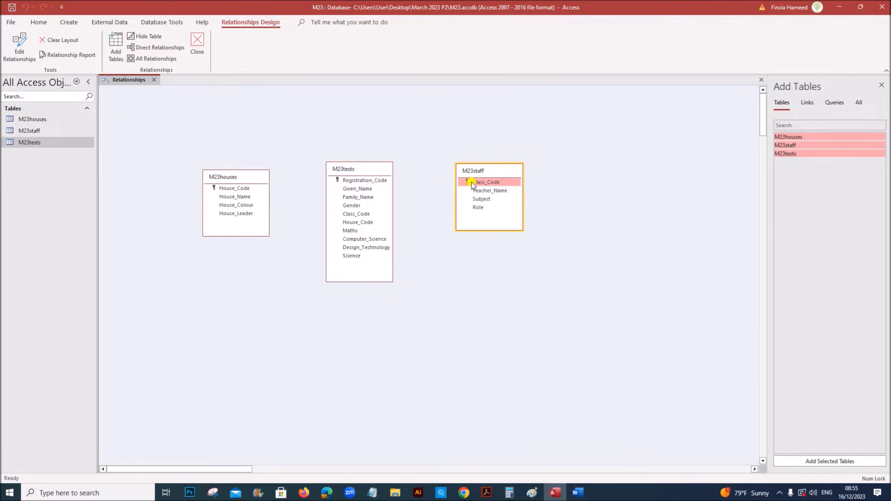
pyautogui.moveTo(472, 184); pyautogui.dragTo(354, 218)
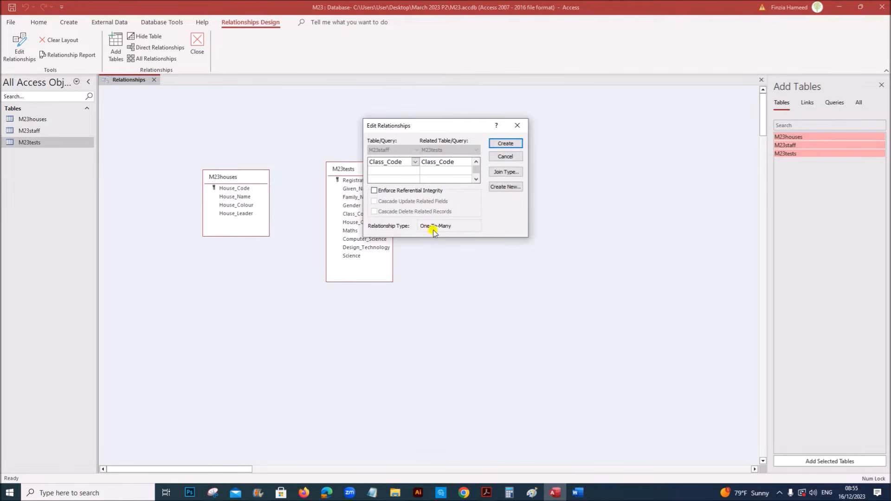
# Create the one-to-many Class_Code relationship and check the houses requirement in the question
pyautogui.click(506, 143)
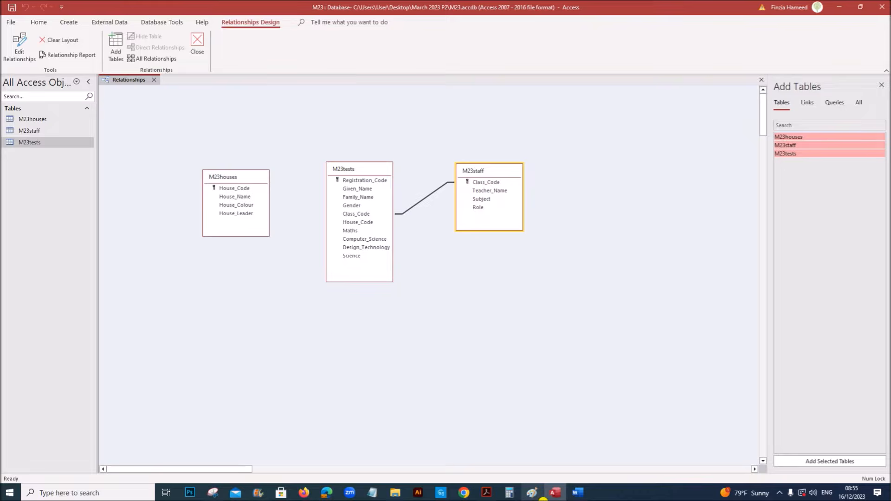
pyautogui.click(486, 493)
pyautogui.moveTo(228, 264); pyautogui.dragTo(550, 263)
pyautogui.click(556, 494)
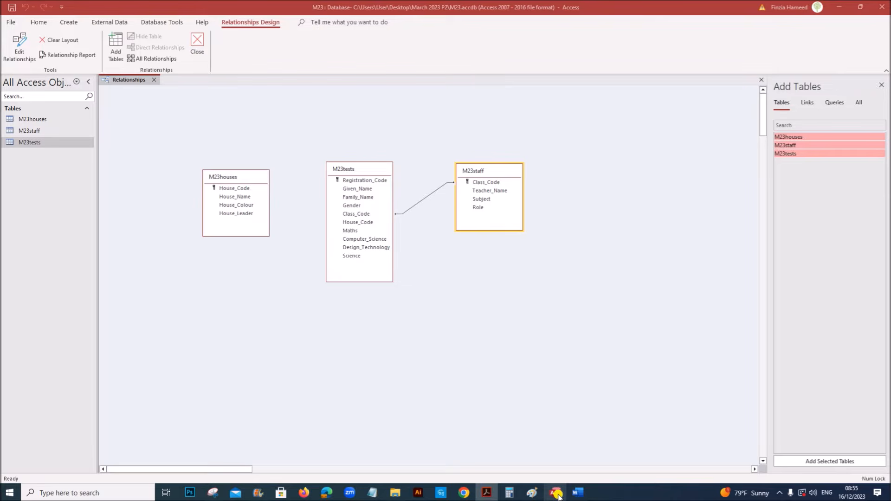
# Link M23houses House_Code one-to-many to M23tests House_Code and note the evidence requirement
pyautogui.click(245, 189)
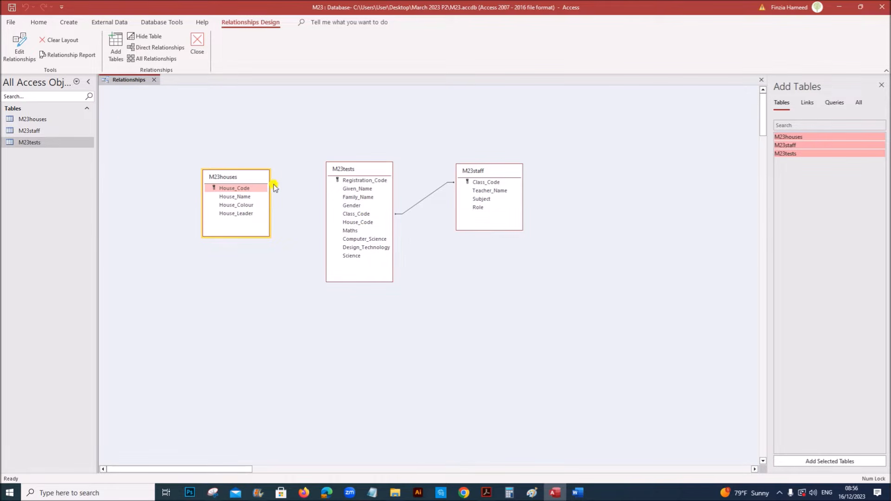
pyautogui.moveTo(244, 192); pyautogui.dragTo(350, 223)
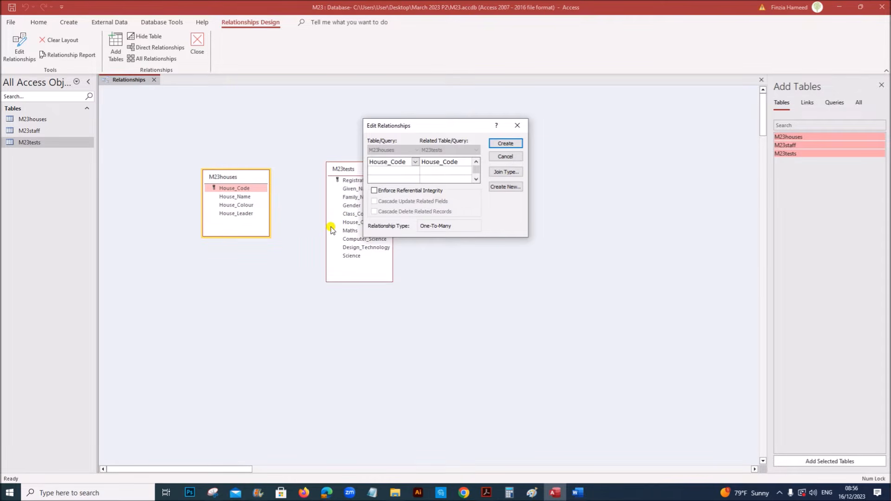
pyautogui.click(519, 147)
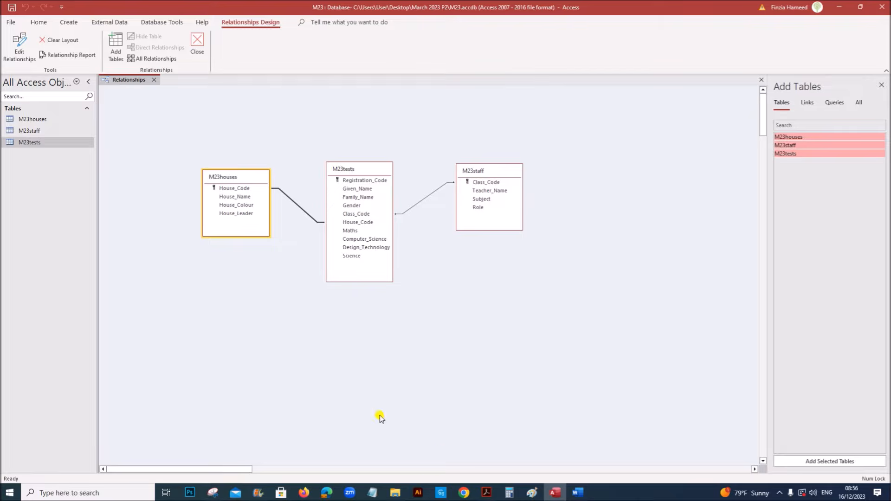
pyautogui.click(487, 493)
pyautogui.scroll(-2, 355, 354)
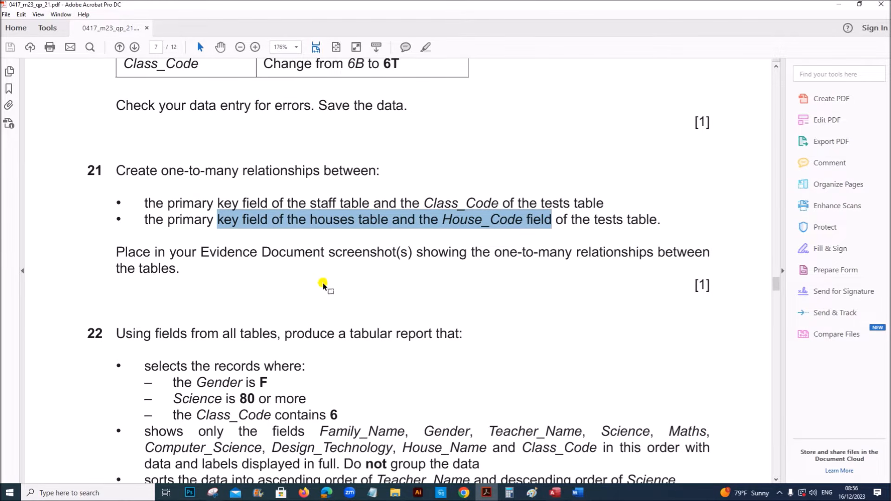
pyautogui.moveTo(314, 252); pyautogui.dragTo(601, 246)
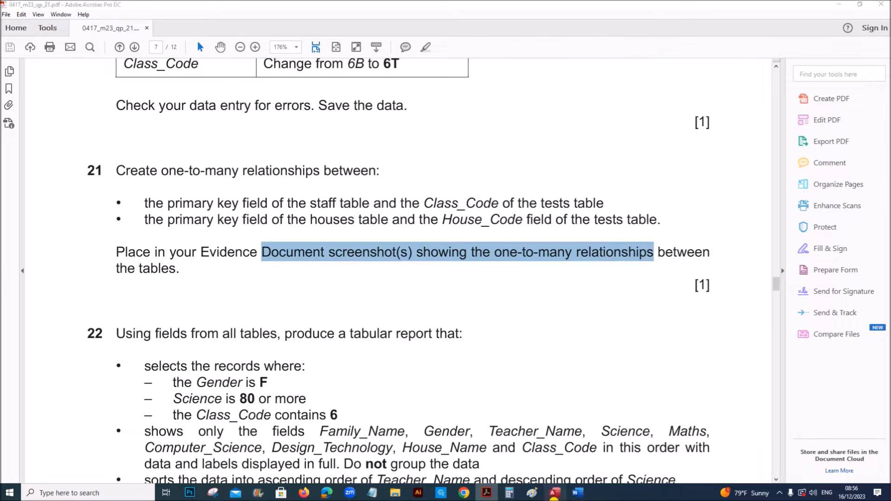
pyautogui.click(555, 493)
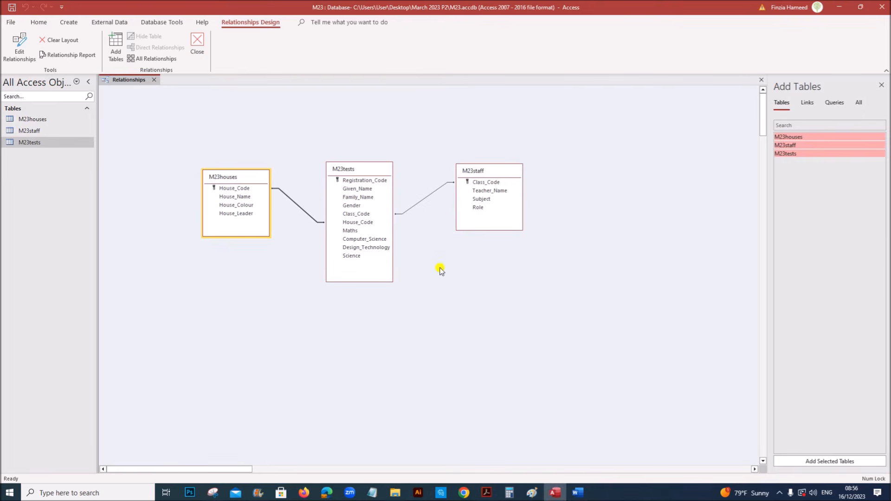
# Open the House_Code relationship's Edit Relationships dialog and move it clear of the tables
pyautogui.rightClick(303, 211)
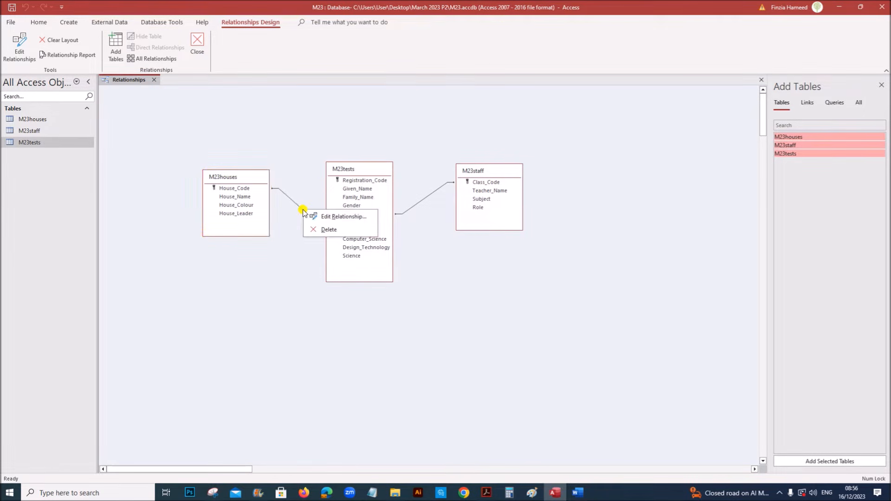
pyautogui.click(337, 221)
pyautogui.moveTo(407, 130); pyautogui.dragTo(216, 262)
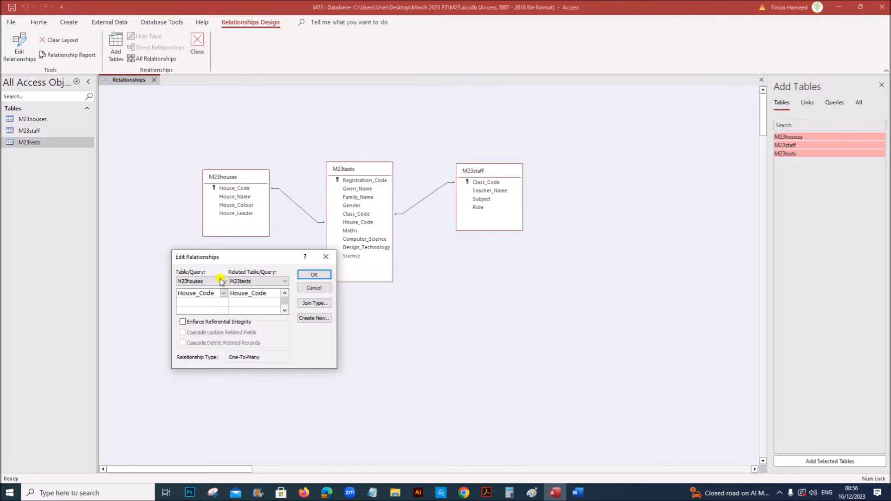
pyautogui.moveTo(274, 255); pyautogui.dragTo(282, 290)
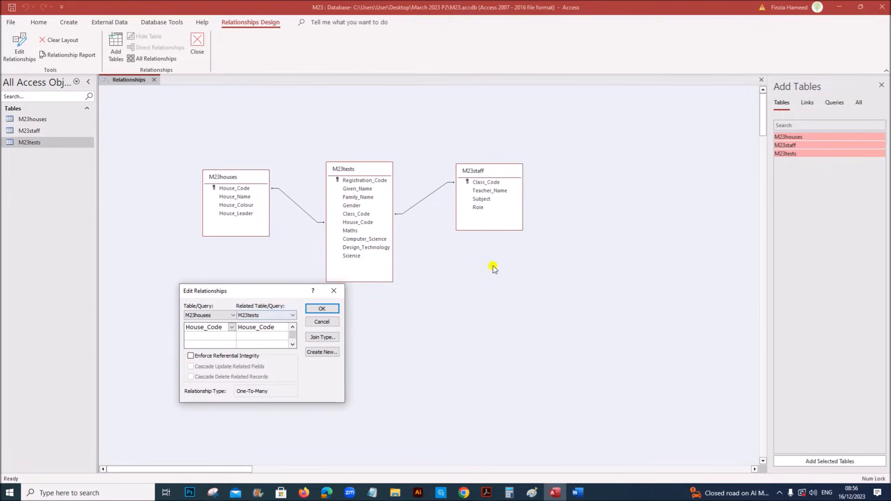
# Snip the relationship diagram with its dialog and bring Word forward
pyautogui.click(213, 493)
pyautogui.click(66, 31)
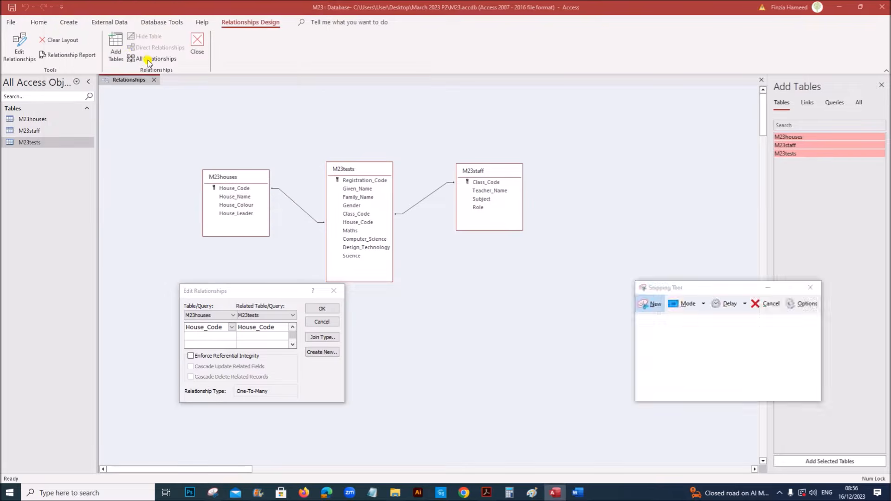
pyautogui.moveTo(163, 134); pyautogui.dragTo(546, 405)
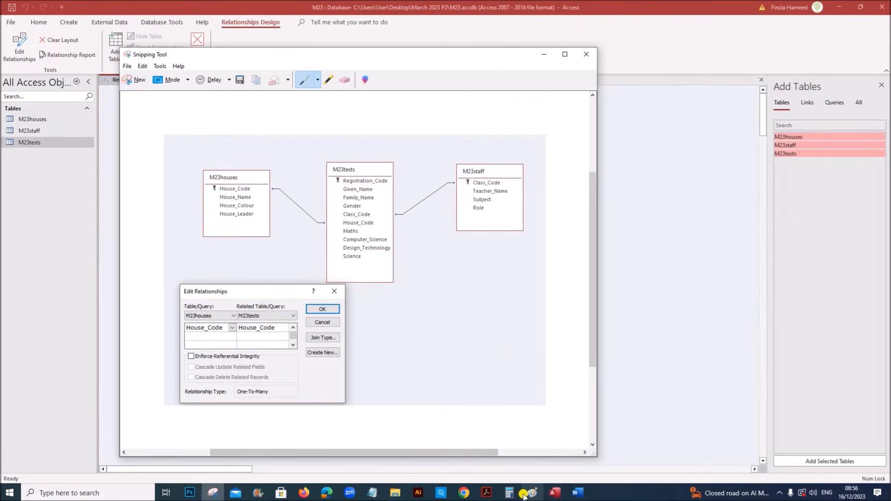
pyautogui.click(575, 494)
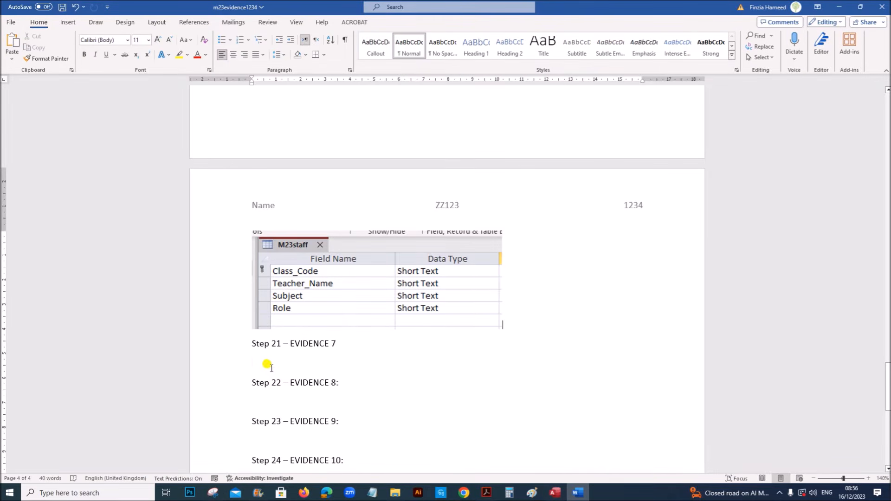
# Paste the relationships snip under Step 21 – EVIDENCE 7 and return to Access
pyautogui.hotkey('ctrl', 'v')
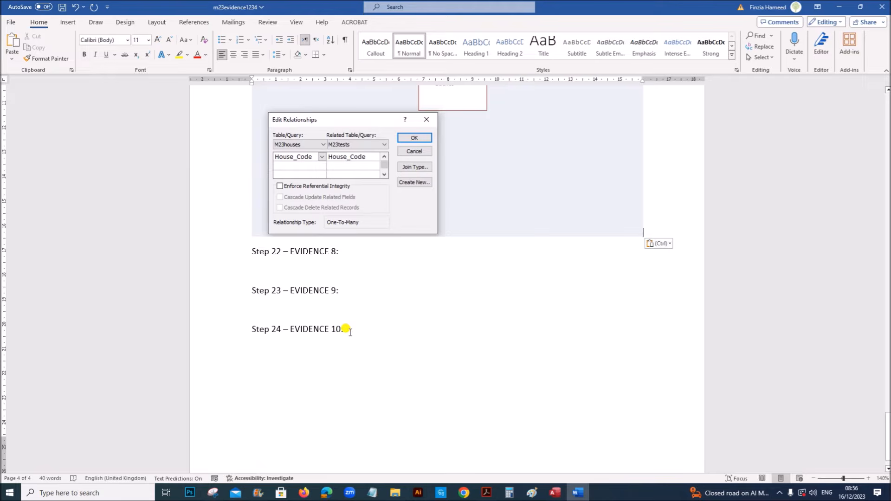
pyautogui.press('Return')
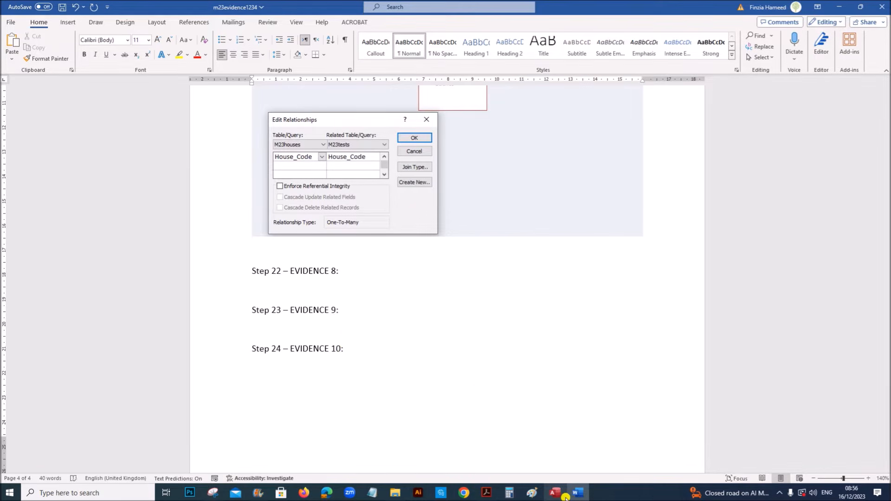
pyautogui.click(563, 495)
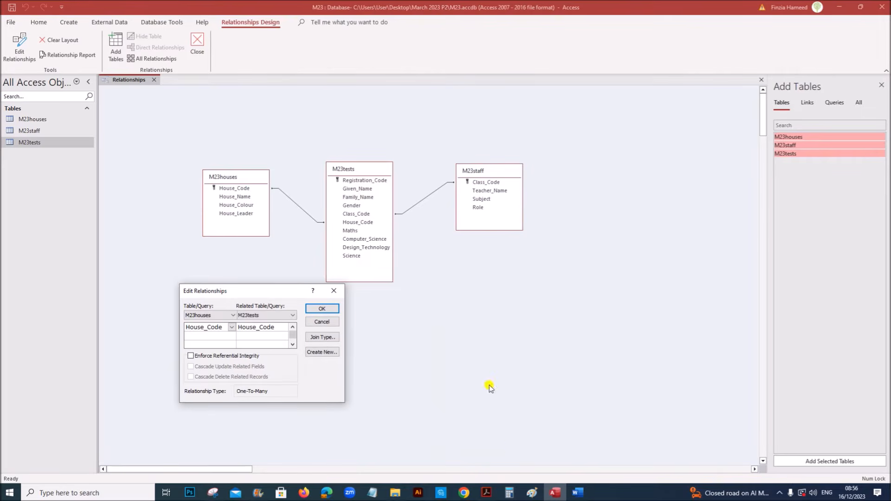
# Close the houses–tests dialog and open the staff–tests relationship details, moved clear of M23staff
pyautogui.click(322, 309)
pyautogui.click(409, 212)
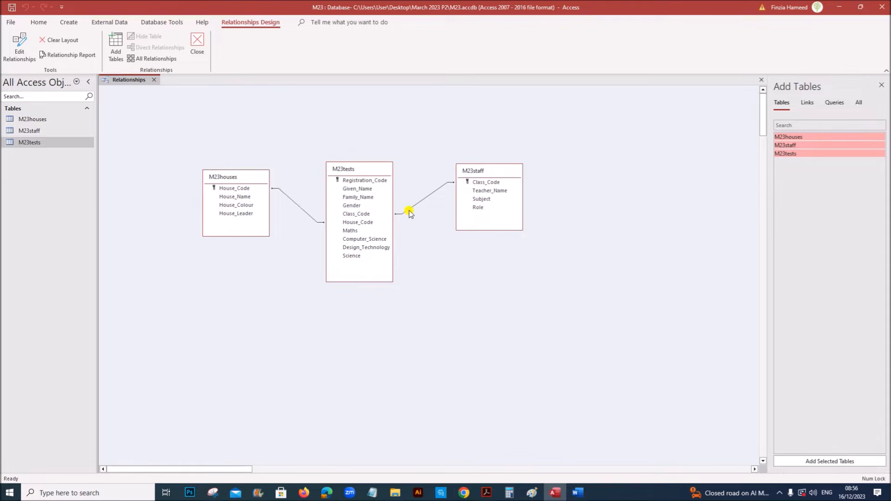
pyautogui.rightClick(409, 211)
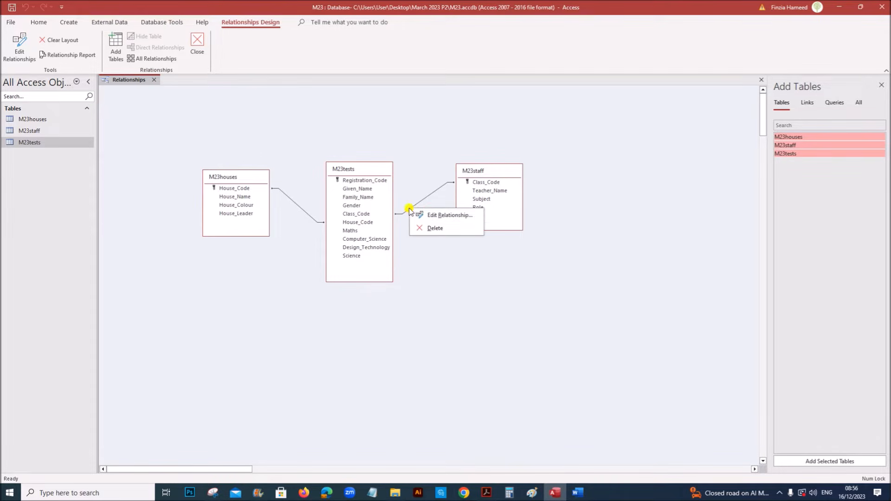
pyautogui.click(421, 213)
pyautogui.moveTo(441, 125); pyautogui.dragTo(506, 262)
# Snip the diagram with the staff–tests relationship details and bring Word forward
pyautogui.click(260, 491)
pyautogui.click(136, 82)
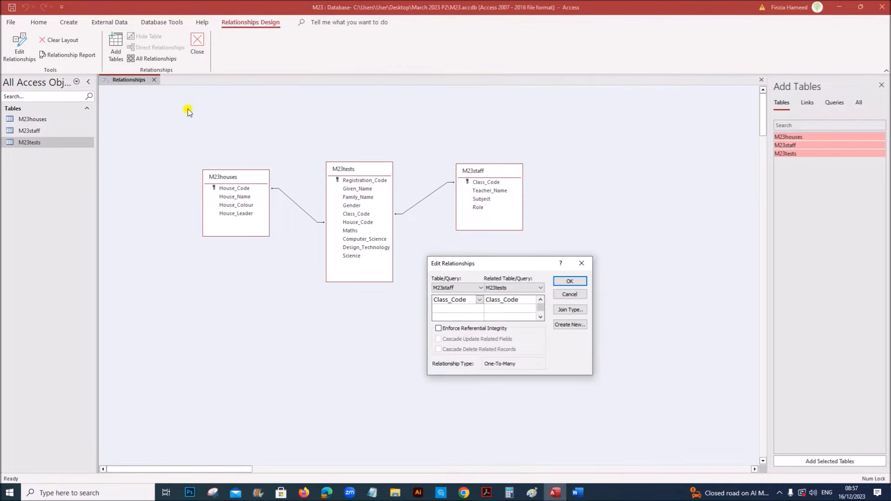
pyautogui.moveTo(194, 131); pyautogui.dragTo(593, 392)
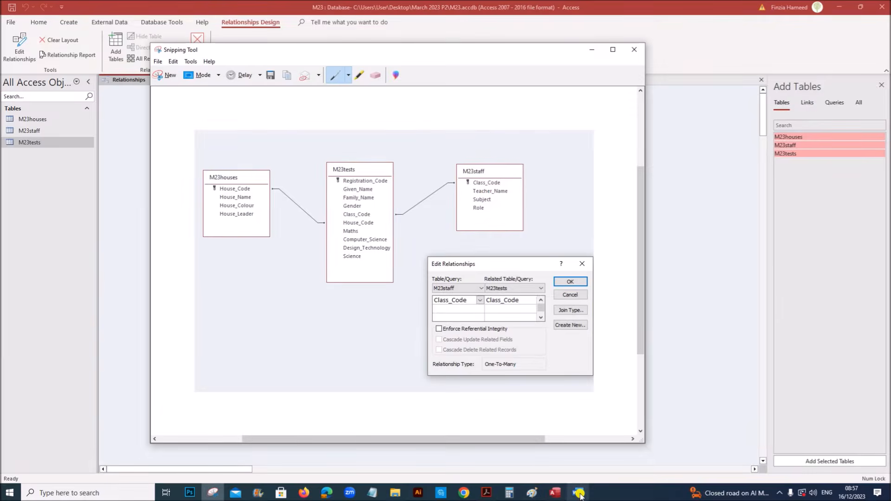
pyautogui.click(578, 493)
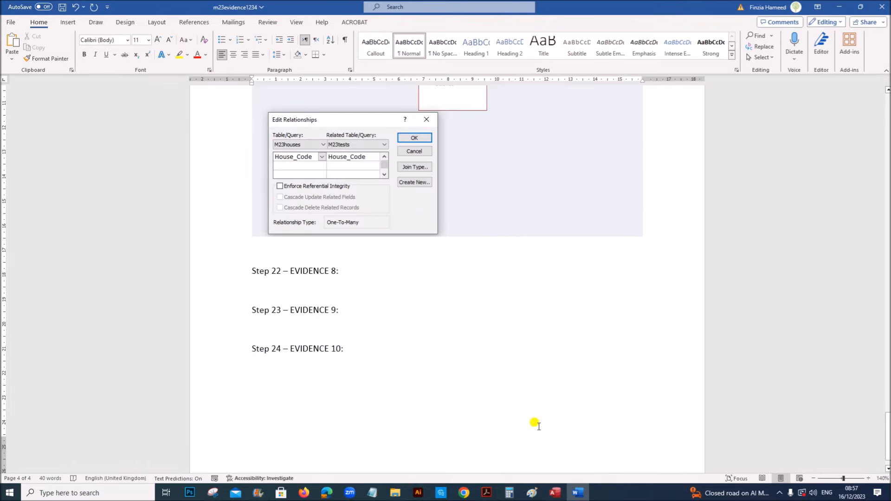
# Paste the staff–tests snip above Step 22 and scroll the question paper toward question 22
pyautogui.hotkey('ctrl', 'v')
pyautogui.scroll(-3, 525, 427)
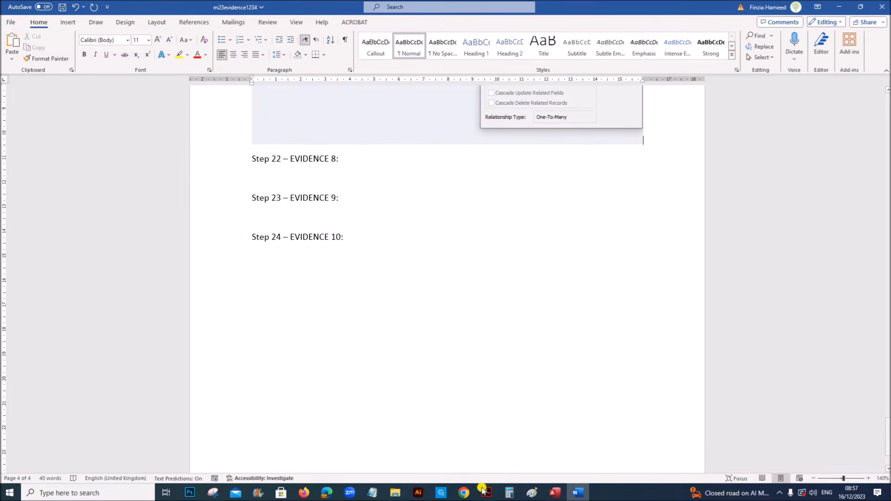
pyautogui.click(486, 493)
pyautogui.scroll(-1, 483, 387)
pyautogui.scroll(-2, 484, 387)
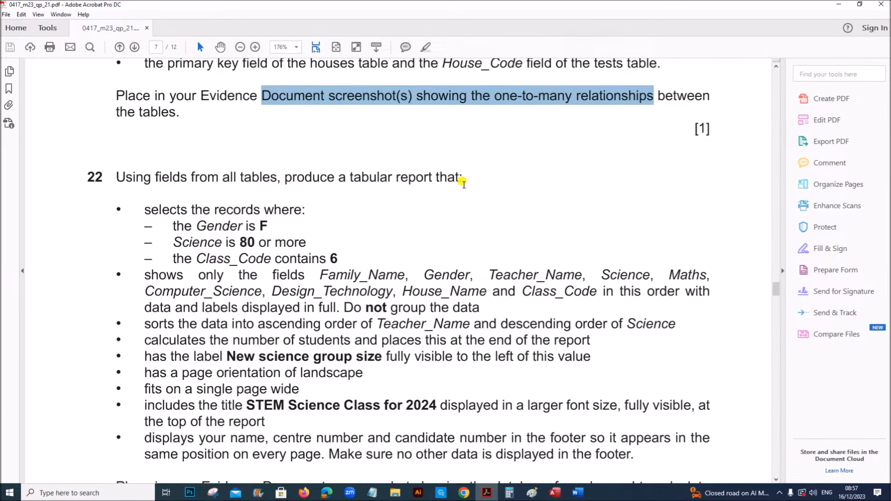
# Read question 22's tabular report requirement in the question paper
pyautogui.scroll(-2, 368, 217)
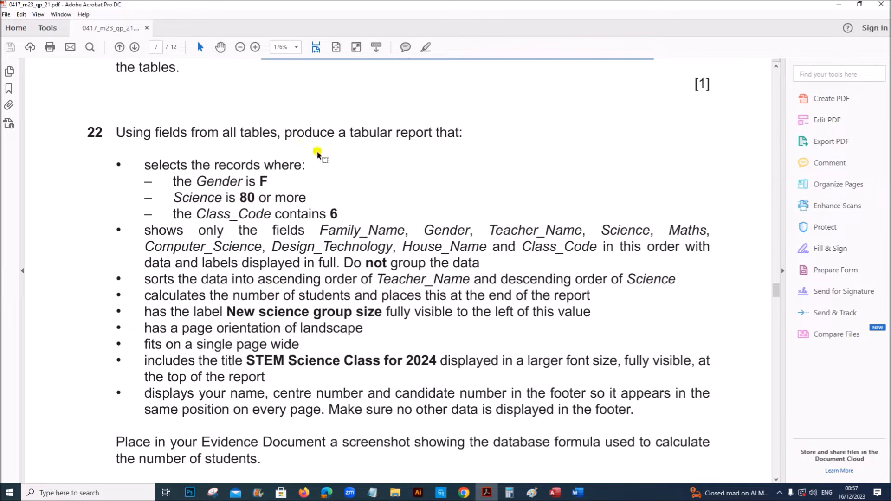
pyautogui.moveTo(354, 132); pyautogui.dragTo(396, 141)
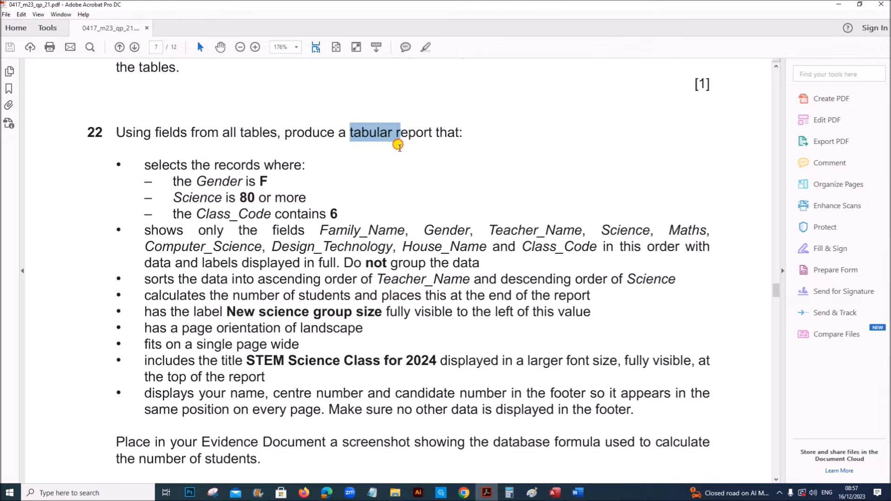
pyautogui.click(423, 231)
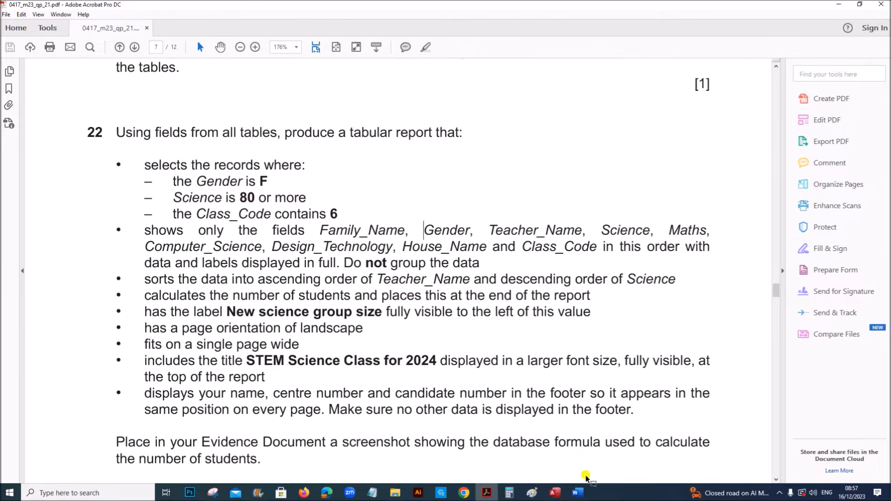
# Close the staff–tests relationship dialog in Access and save the relationships layout
pyautogui.click(563, 495)
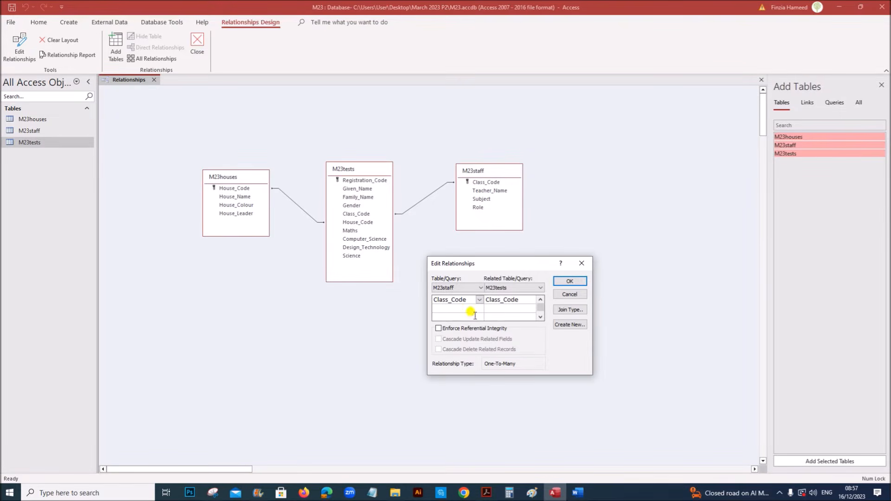
pyautogui.click(571, 281)
pyautogui.rightClick(137, 84)
pyautogui.click(153, 86)
# Close the Relationships view and start a new query in Design view
pyautogui.click(197, 47)
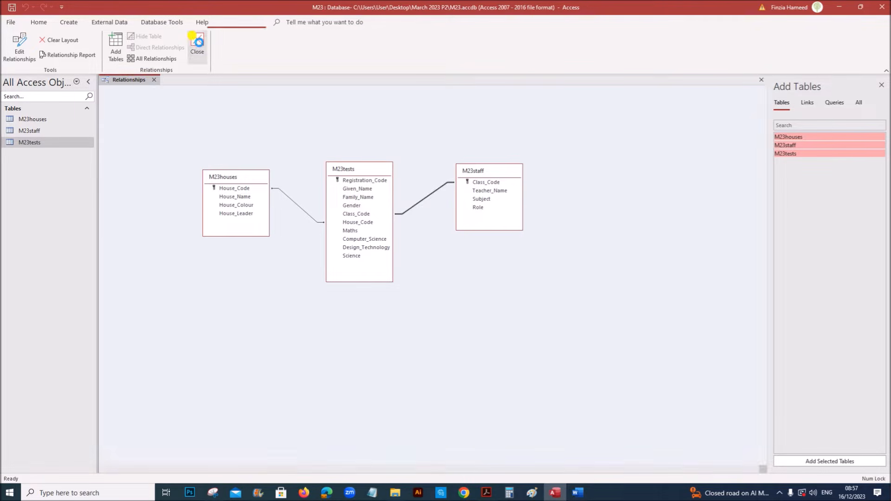
pyautogui.click(68, 24)
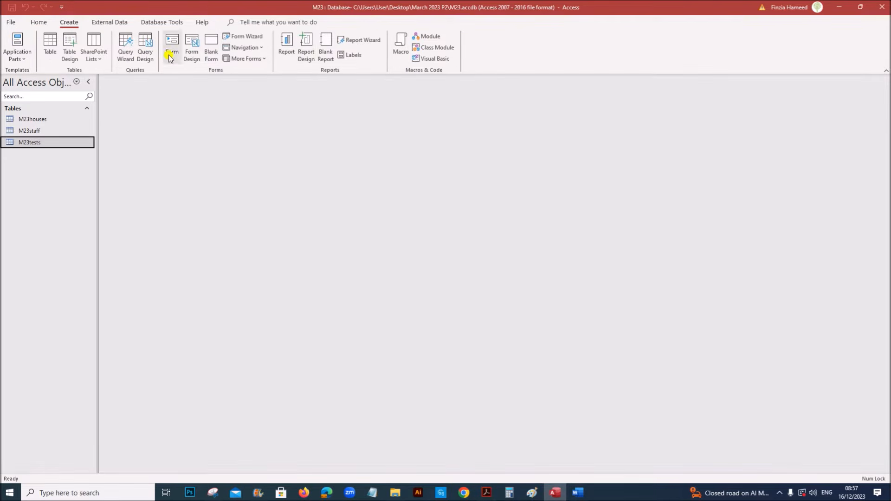
pyautogui.click(146, 55)
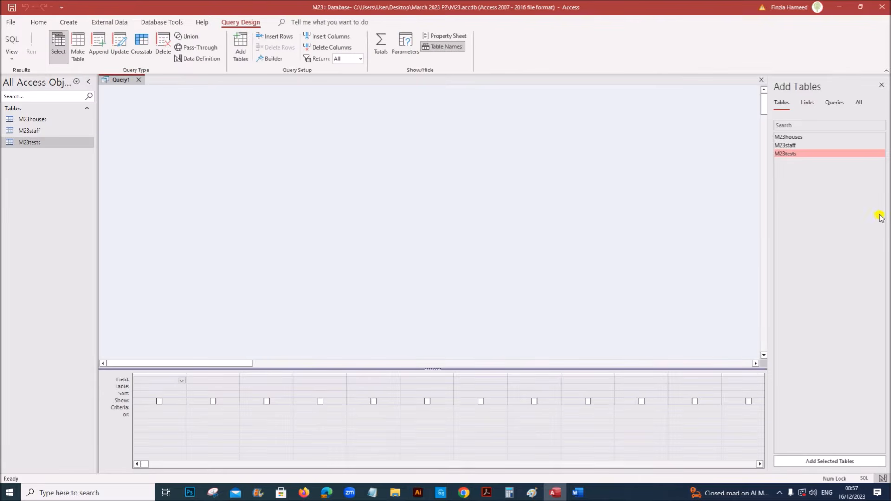
pyautogui.click(486, 492)
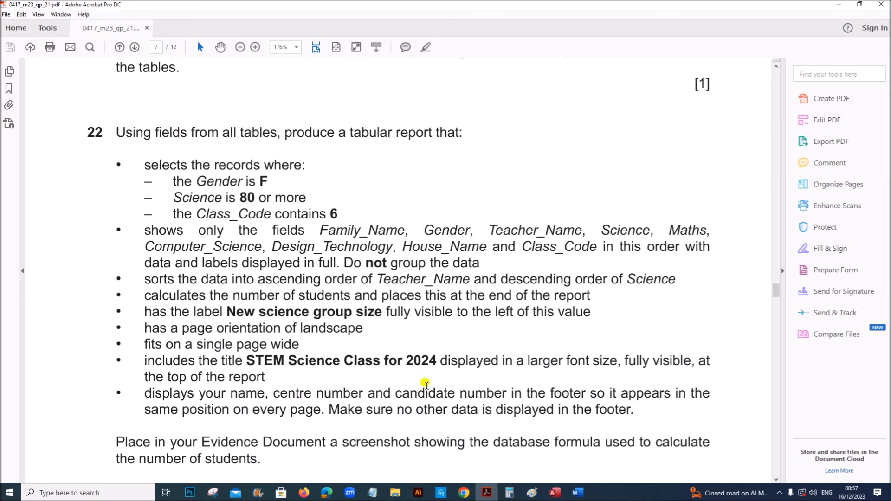
# Add the M23houses, M23staff and M23tests tables to the query design
pyautogui.click(559, 494)
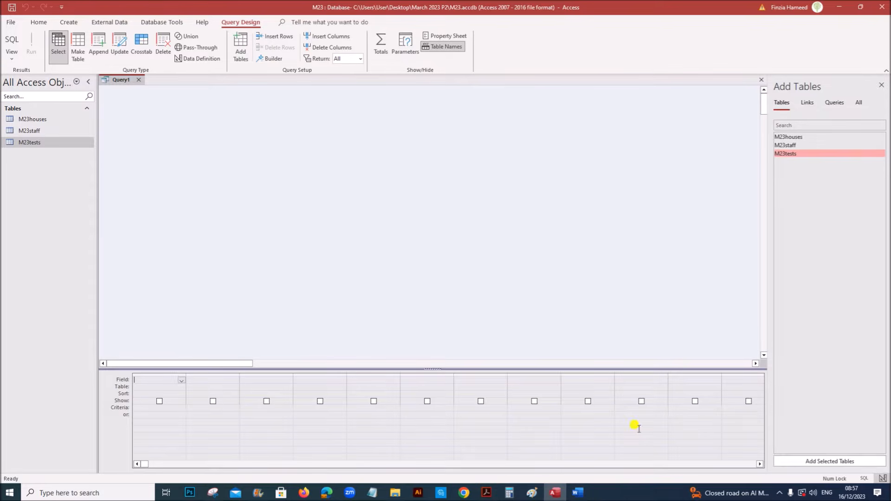
pyautogui.doubleClick(784, 136)
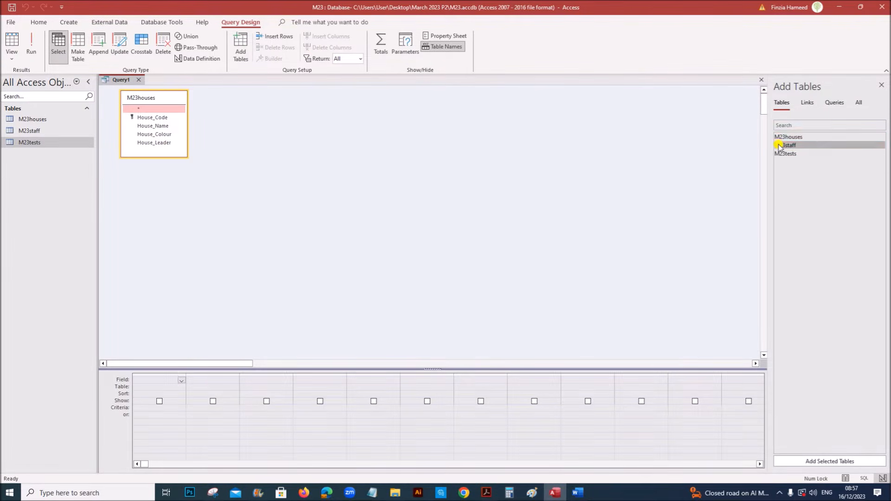
pyautogui.doubleClick(784, 145)
pyautogui.doubleClick(784, 154)
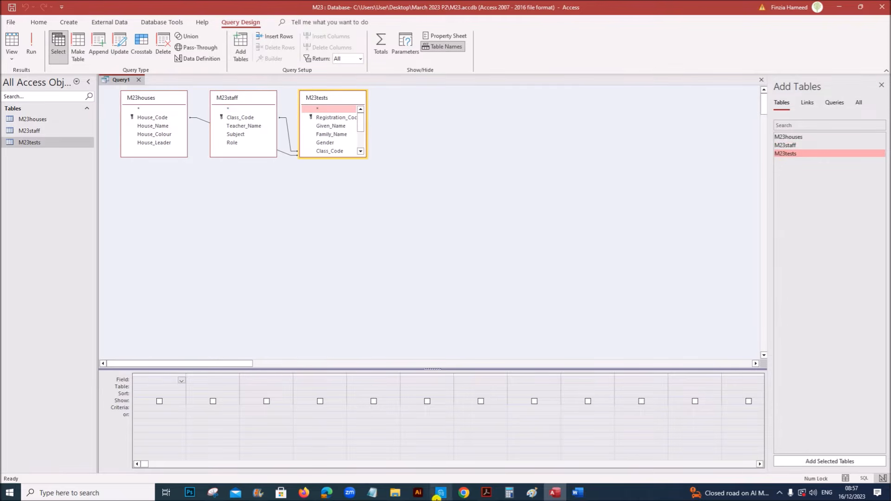
pyautogui.click(487, 493)
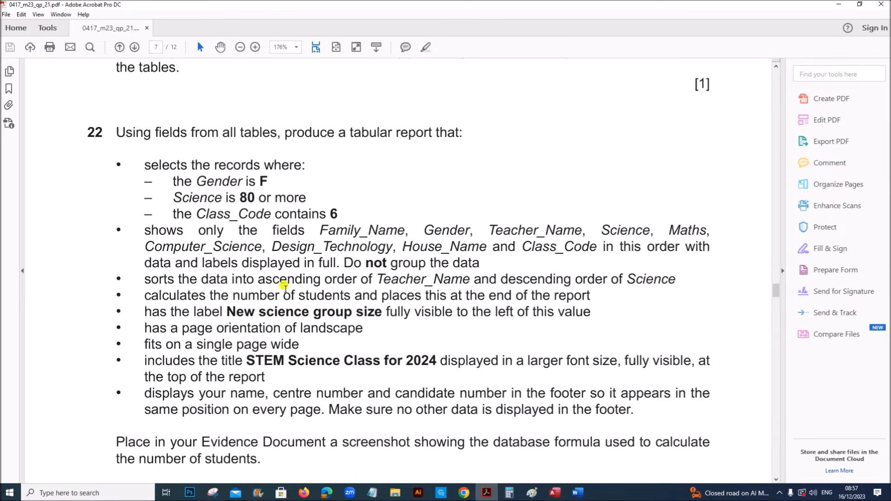
# Highlight question 22's bullet listing the report's fields and their order in the PDF
pyautogui.moveTo(173, 181); pyautogui.dragTo(344, 212)
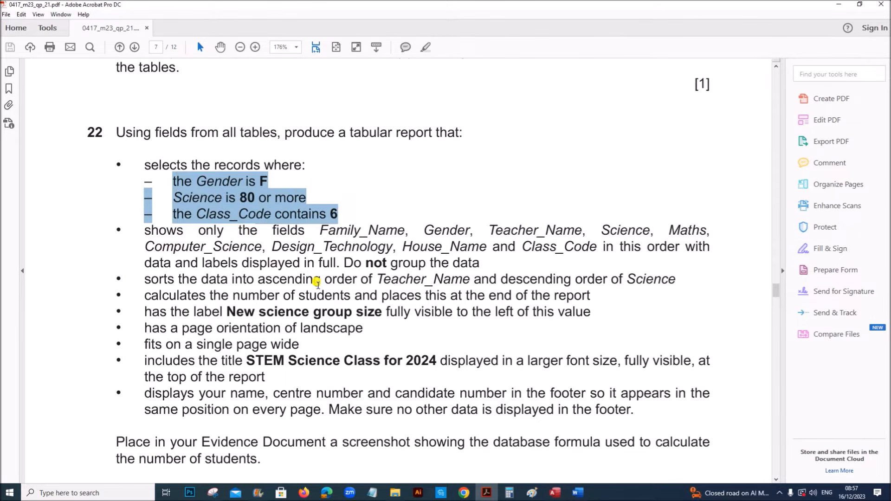
pyautogui.click(317, 279)
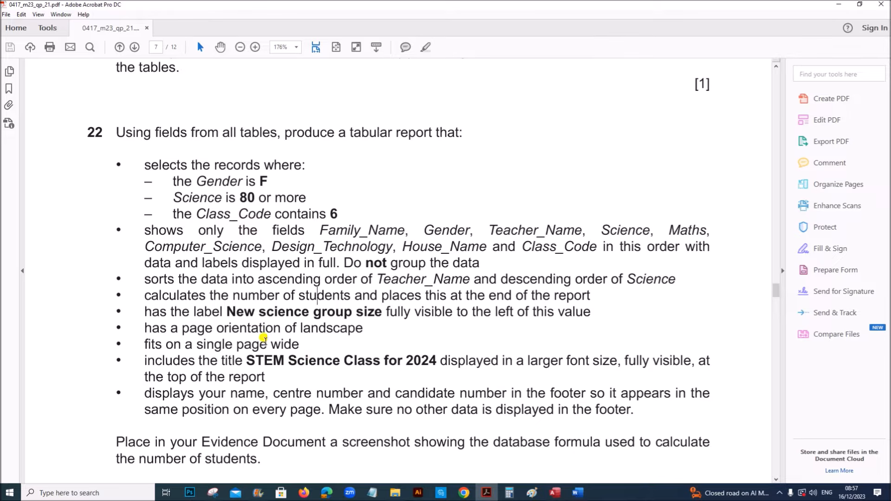
pyautogui.moveTo(142, 231); pyautogui.dragTo(433, 247)
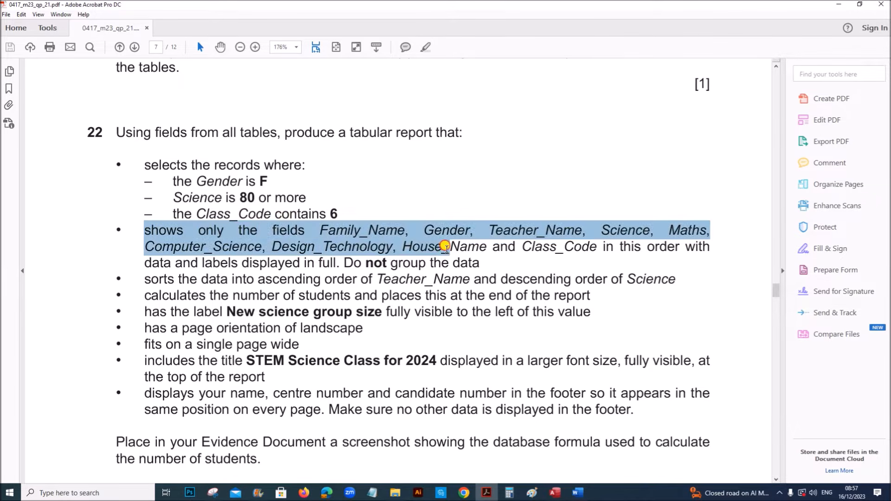
pyautogui.click(264, 311)
pyautogui.click(425, 47)
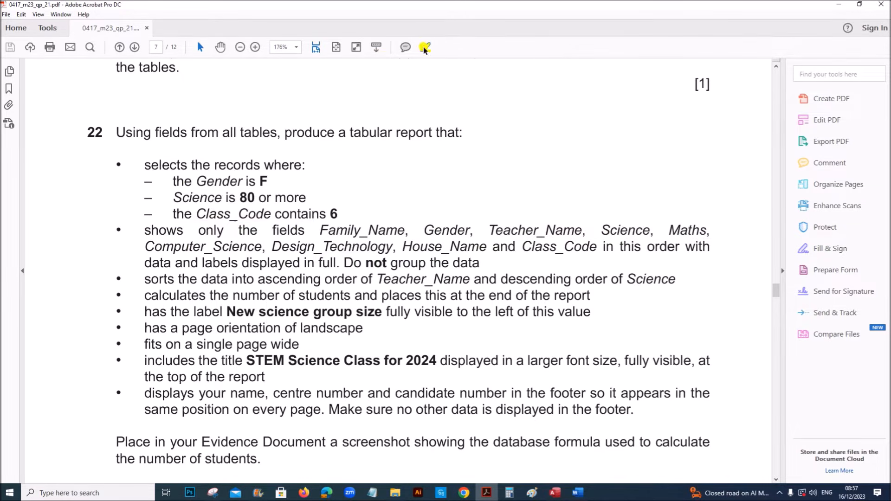
pyautogui.moveTo(145, 229); pyautogui.dragTo(476, 257)
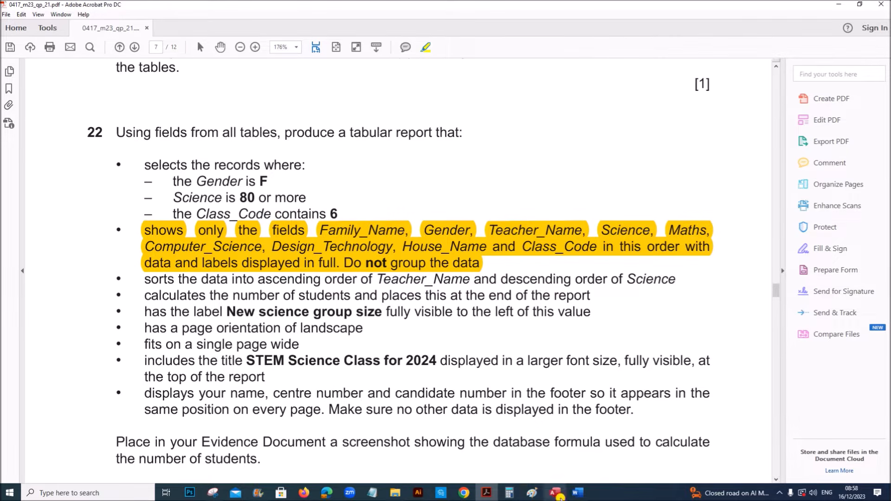
pyautogui.click(556, 493)
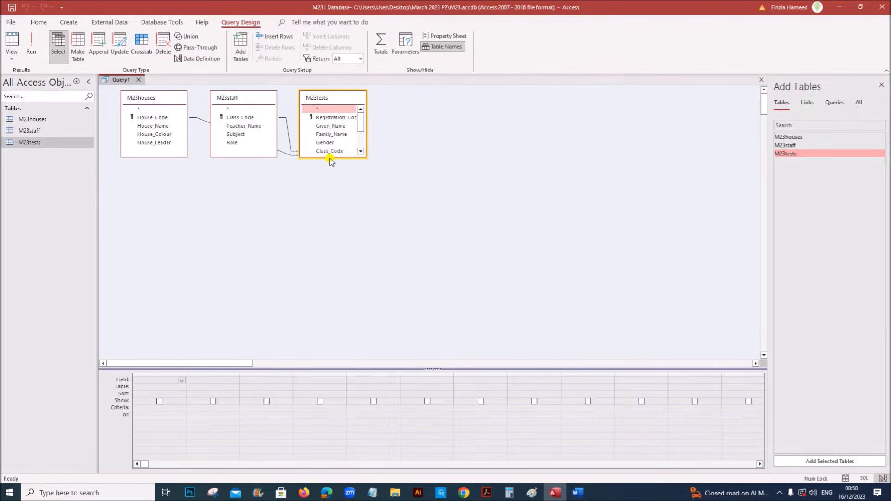
# Enlarge the M23tests field list and add Family_Name, Gender and Teacher_Name to the grid
pyautogui.moveTo(331, 157); pyautogui.dragTo(326, 227)
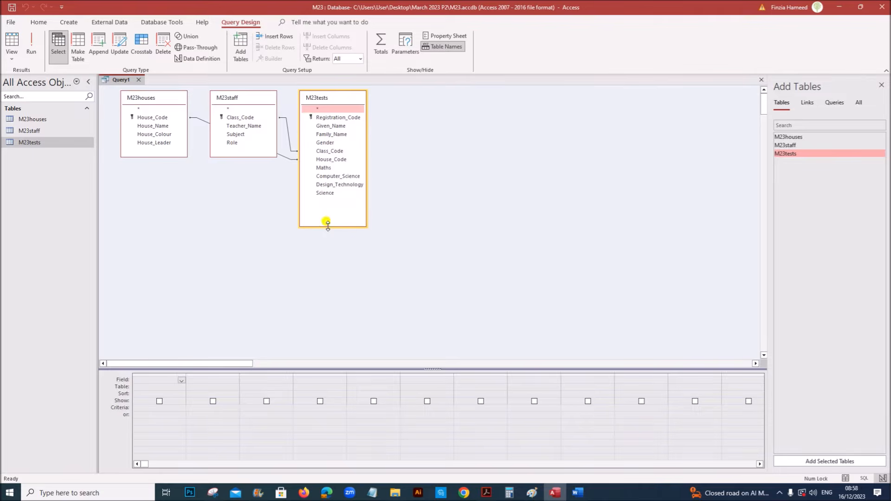
pyautogui.doubleClick(332, 135)
pyautogui.doubleClick(329, 143)
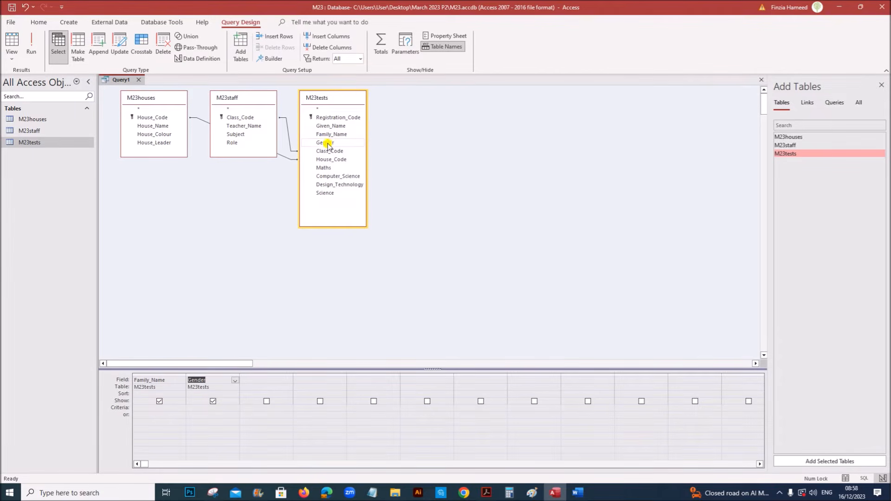
pyautogui.doubleClick(256, 126)
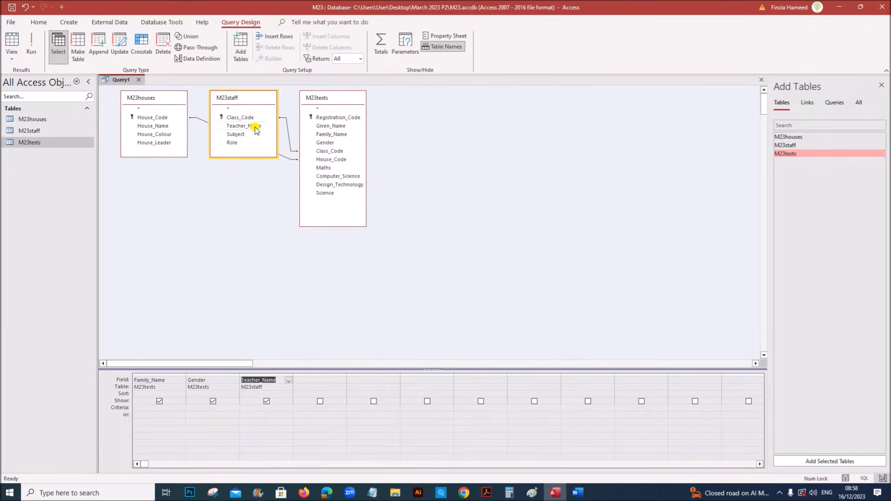
pyautogui.click(480, 495)
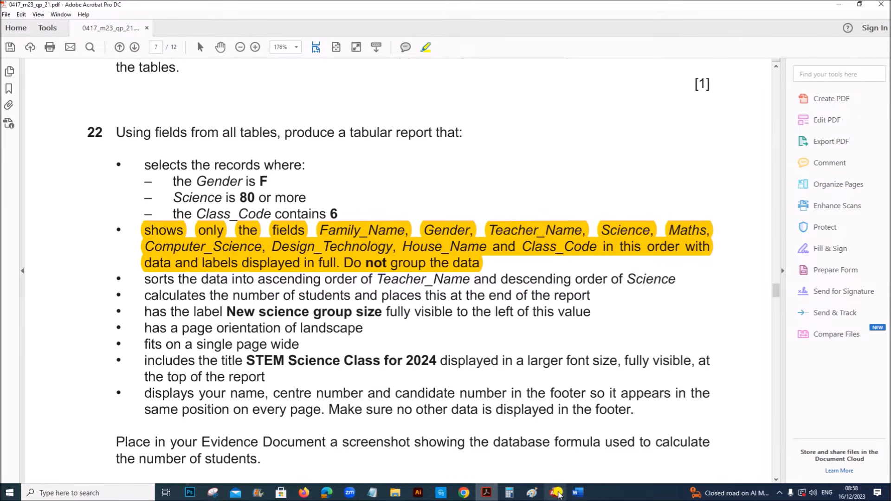
pyautogui.click(553, 493)
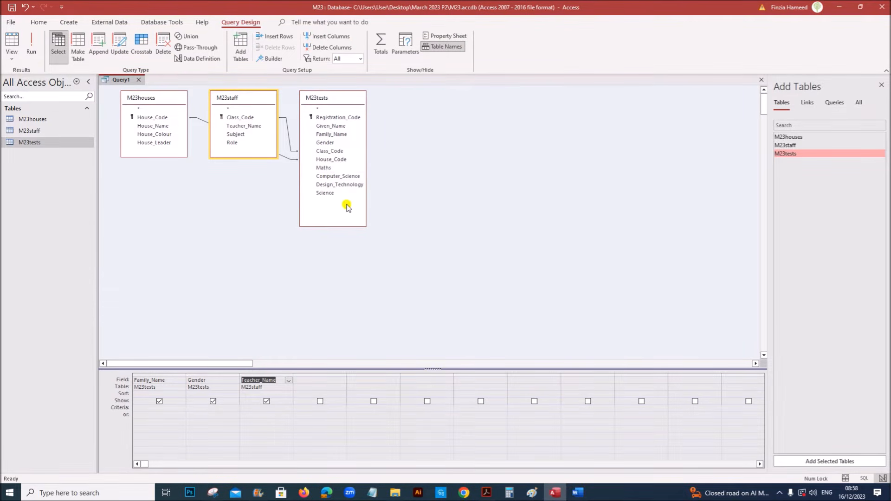
# Add Science, Maths, Computer_Science, Design_Technology, House_Name and Class_Code to the query grid
pyautogui.doubleClick(335, 193)
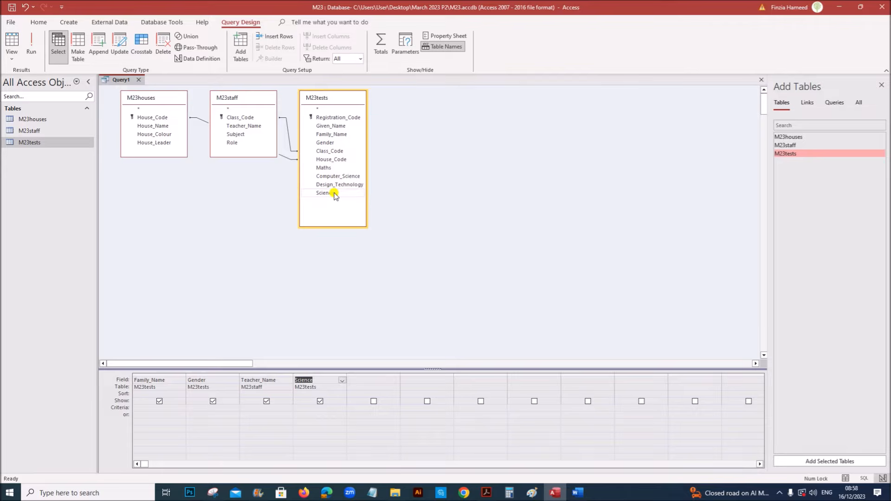
pyautogui.doubleClick(325, 168)
pyautogui.doubleClick(323, 177)
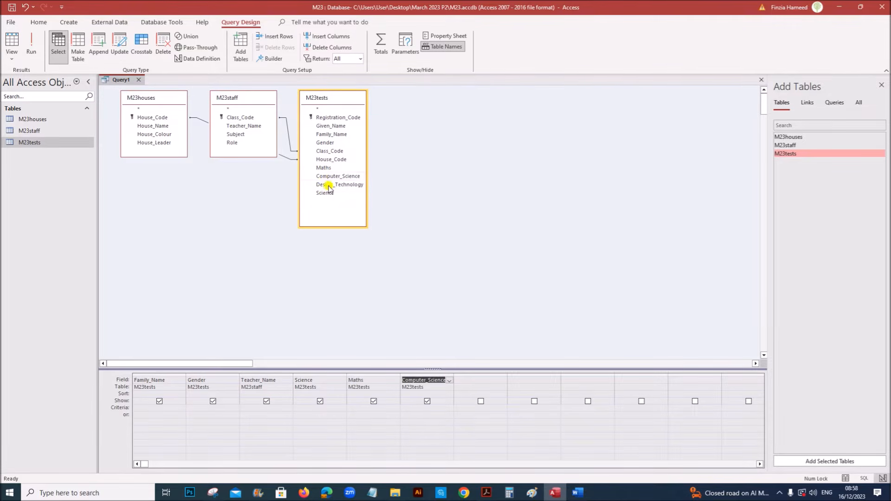
pyautogui.click(487, 493)
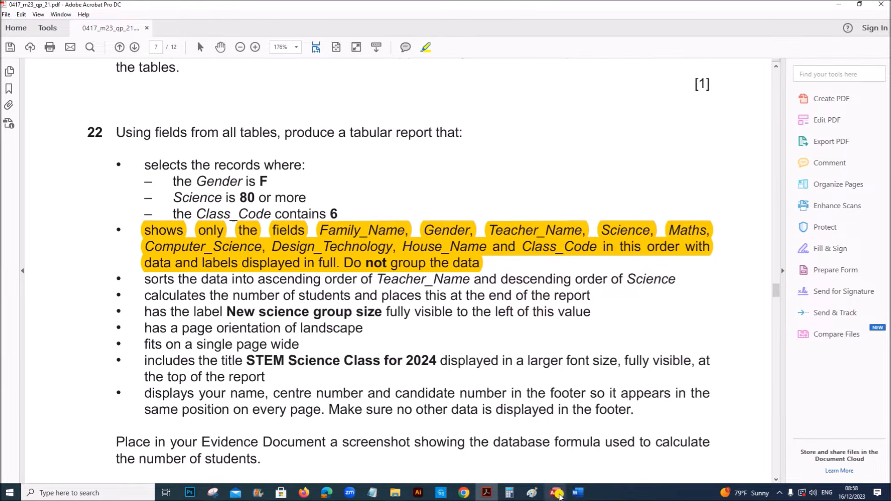
pyautogui.click(555, 493)
pyautogui.doubleClick(343, 186)
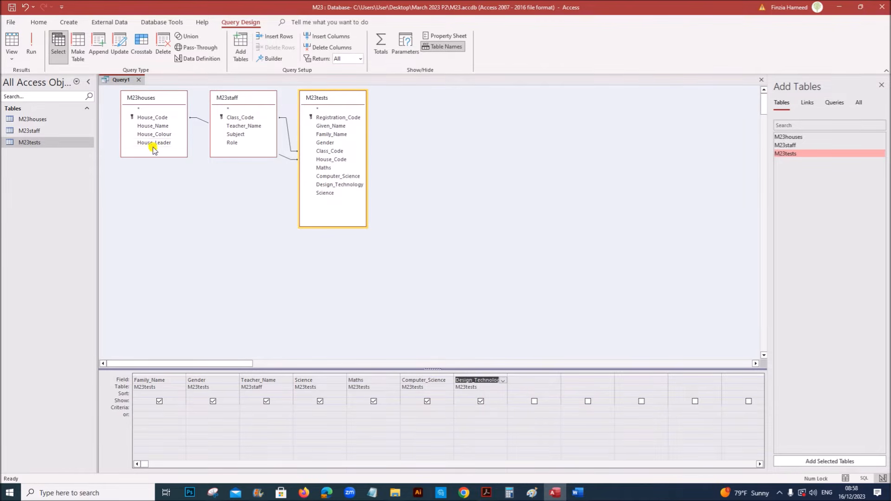
pyautogui.doubleClick(153, 126)
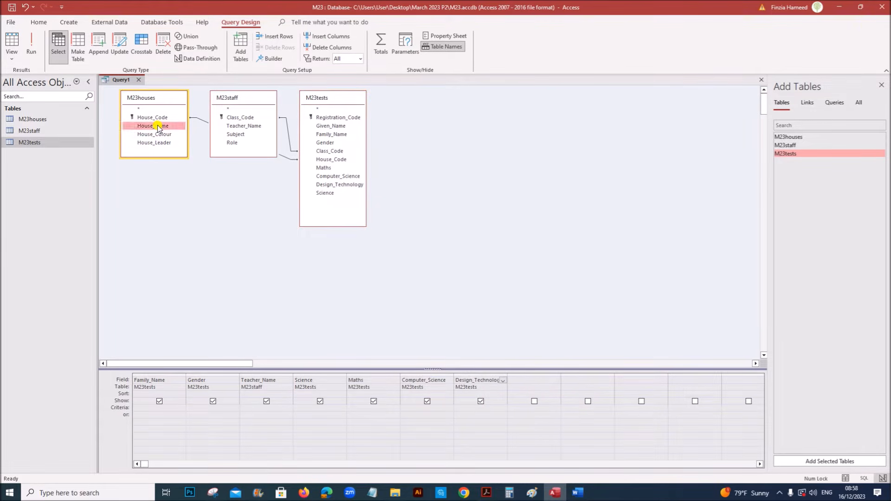
pyautogui.doubleClick(238, 118)
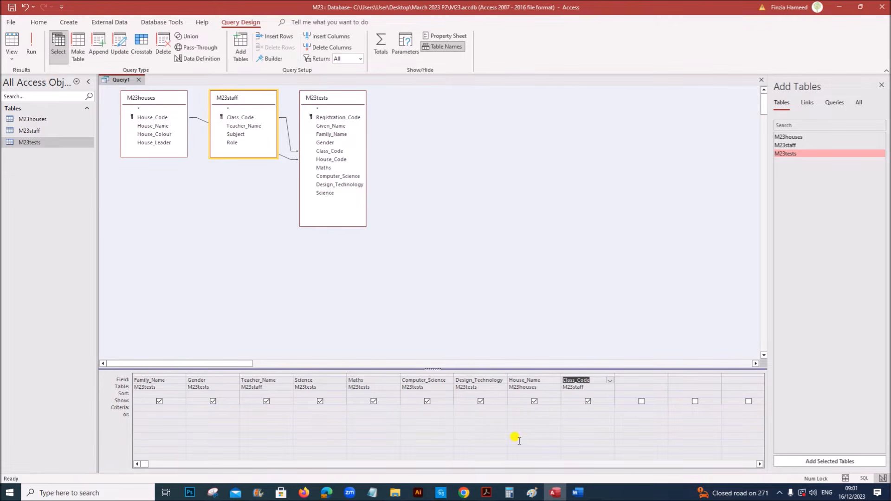
pyautogui.click(487, 493)
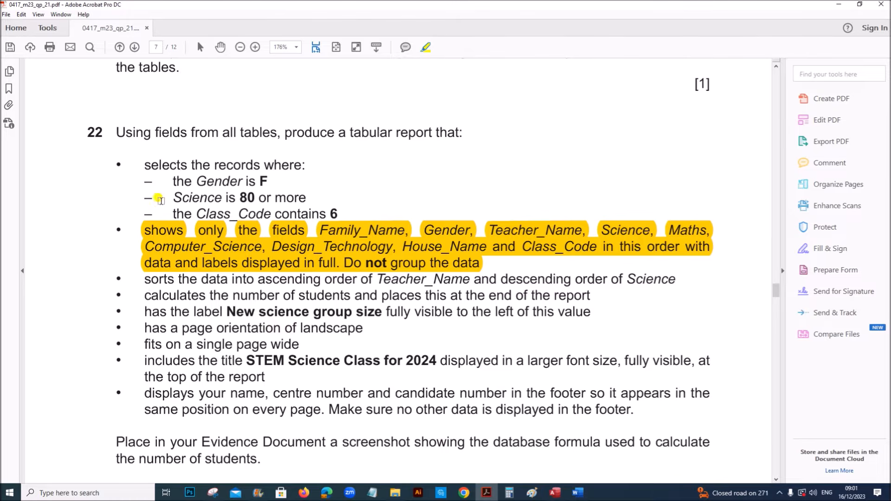
# Enter F as the criterion for the Gender column
pyautogui.moveTo(172, 180); pyautogui.dragTo(269, 178)
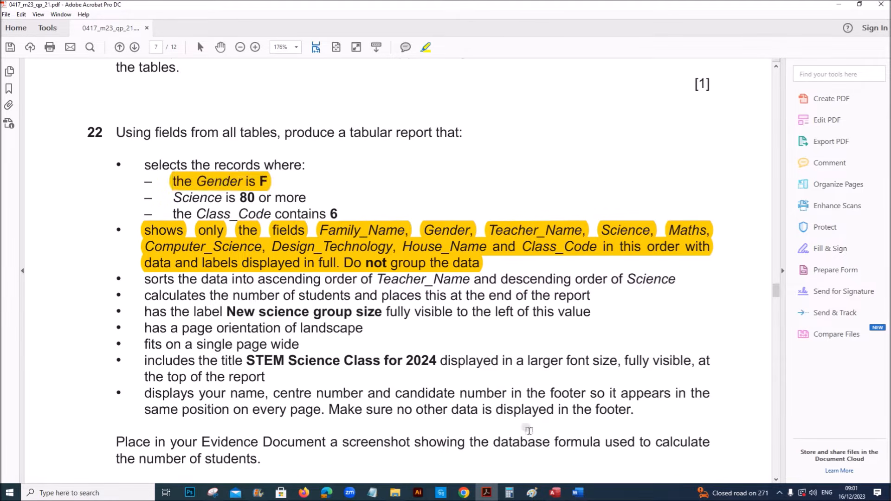
pyautogui.click(555, 493)
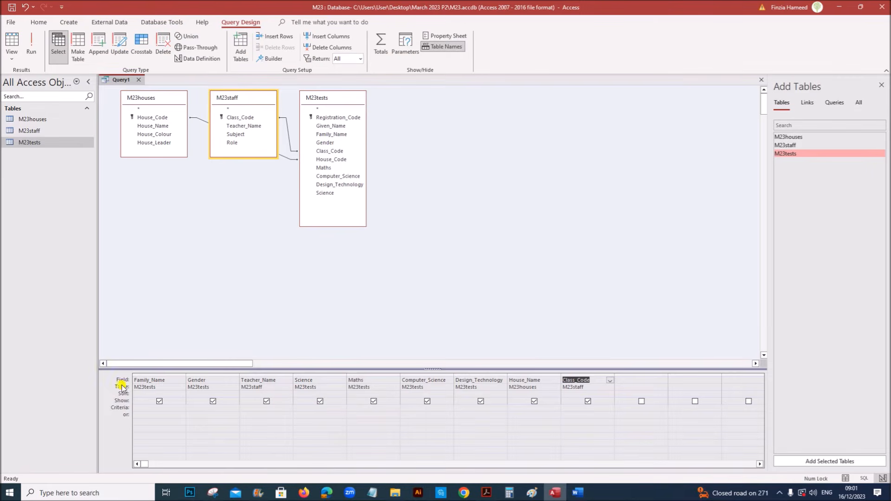
pyautogui.click(204, 380)
pyautogui.click(201, 408)
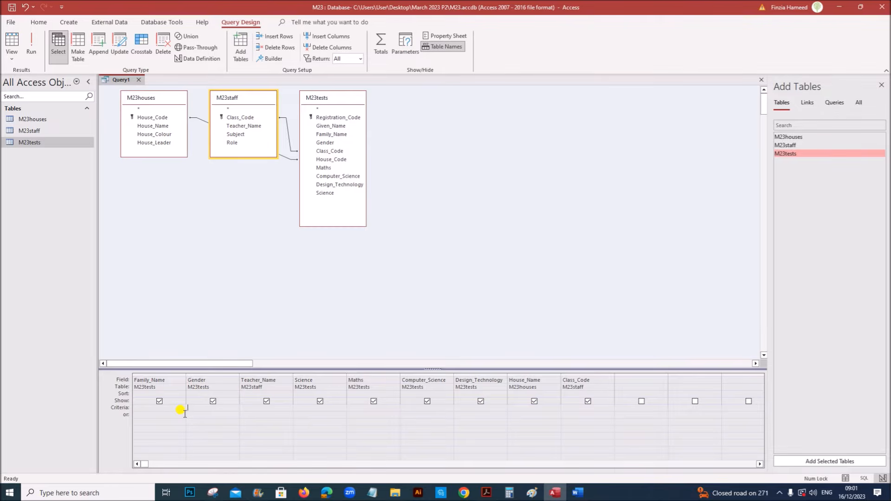
pyautogui.write('F')
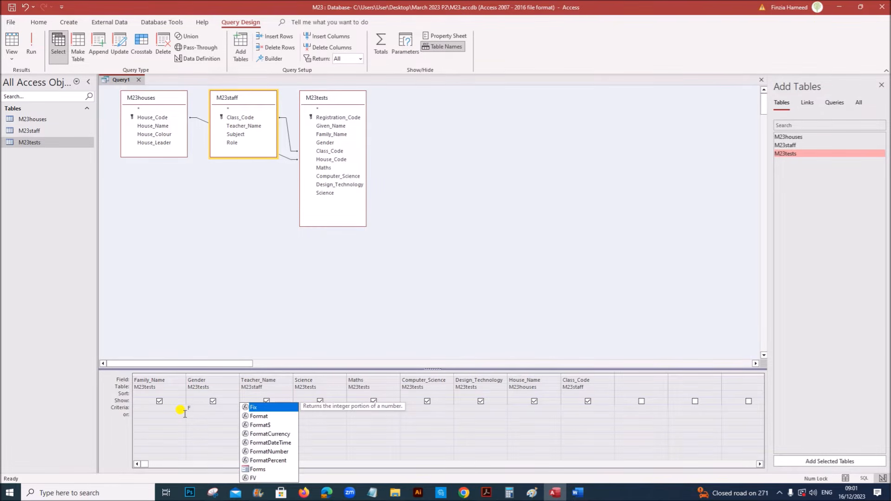
pyautogui.click(197, 428)
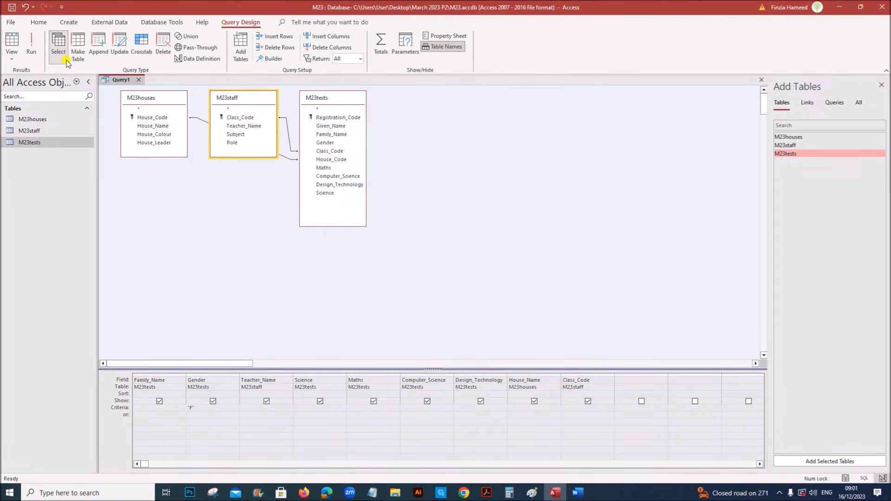
# Run the query to check its 84 female records, then return to Design view
pyautogui.click(31, 44)
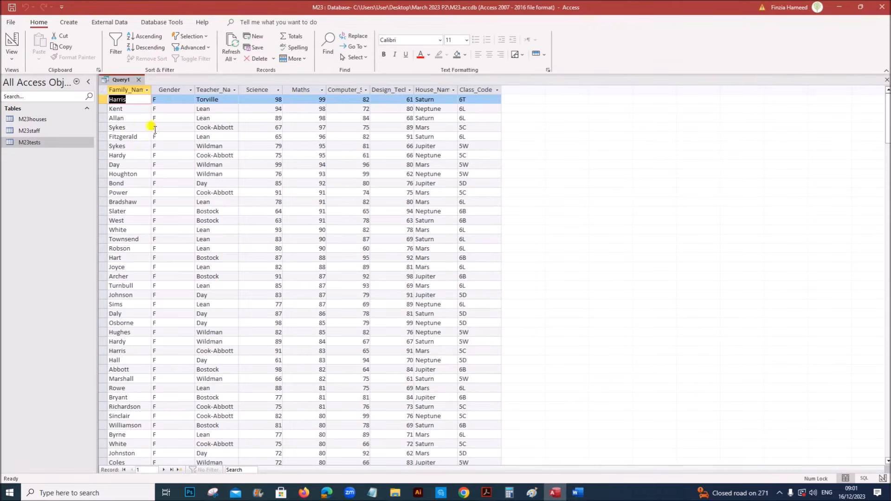
pyautogui.scroll(-10, 185, 258)
pyautogui.scroll(10, 193, 269)
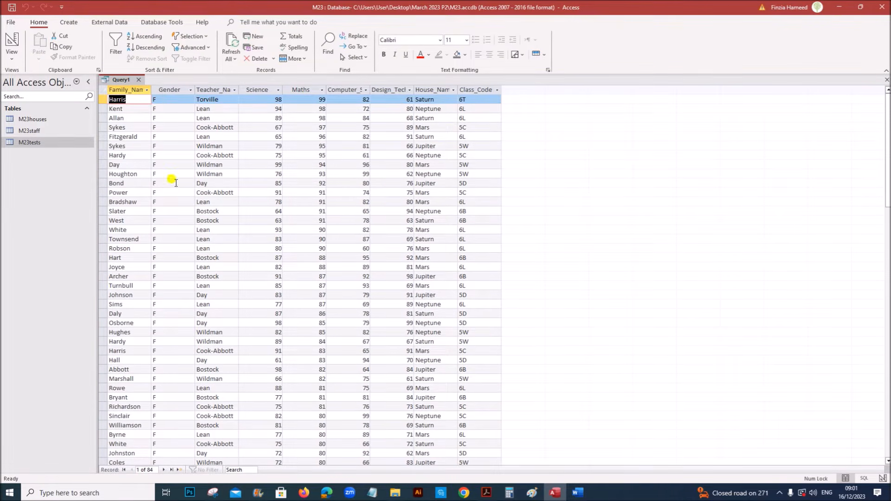
pyautogui.rightClick(126, 83)
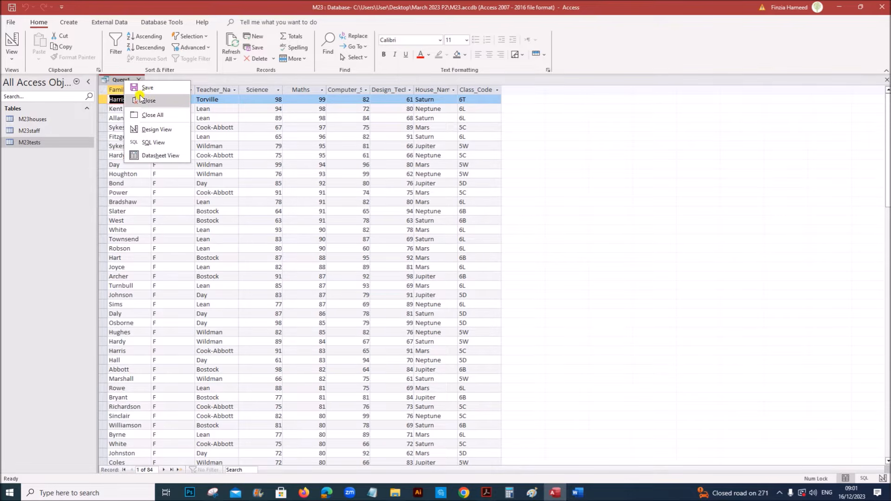
pyautogui.click(154, 130)
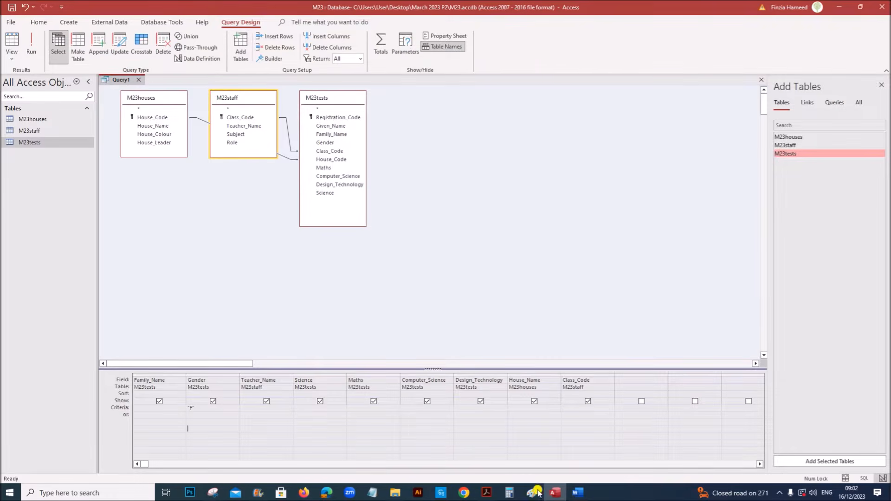
# Add the Science >=80 criterion and run the query to confirm 49 records
pyautogui.click(486, 493)
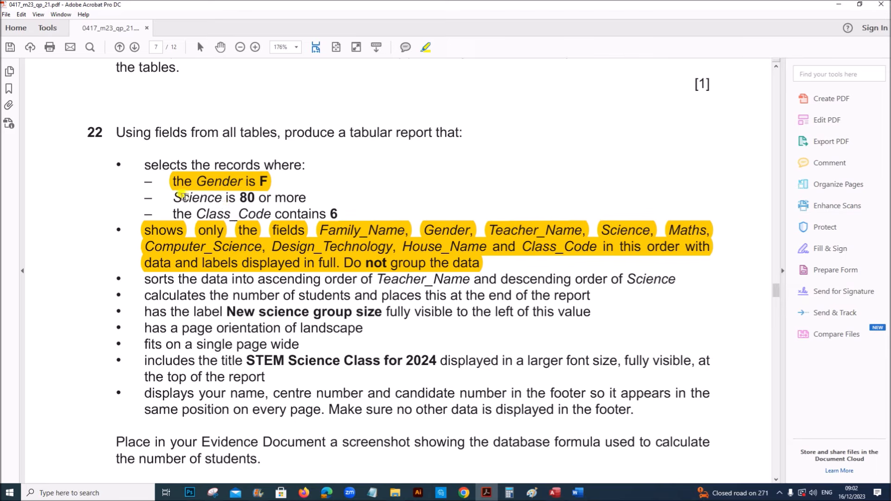
pyautogui.moveTo(176, 193); pyautogui.dragTo(306, 198)
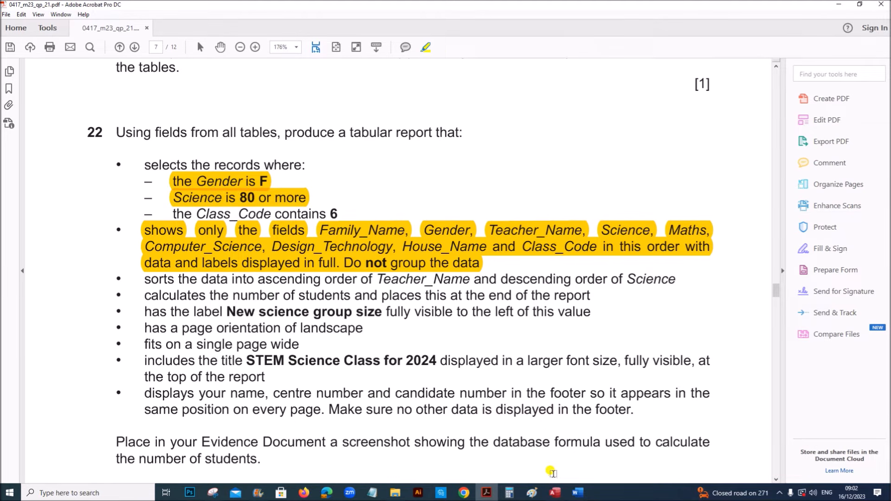
pyautogui.click(555, 494)
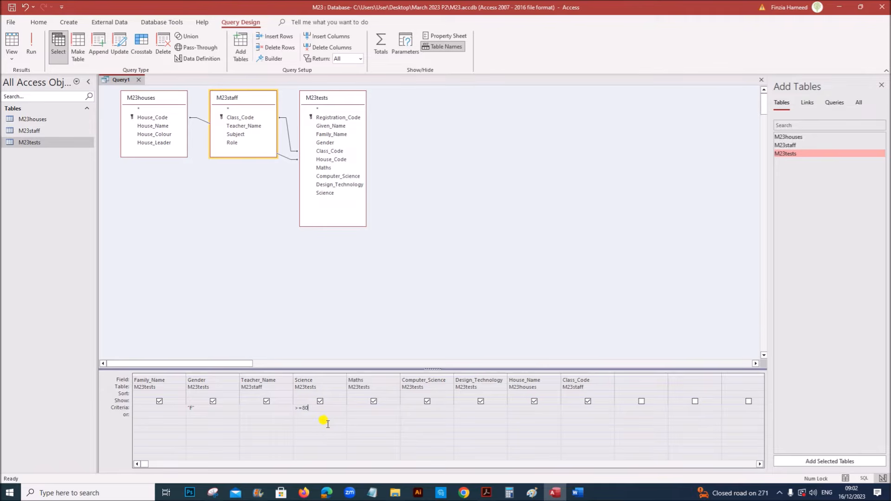
pyautogui.click(31, 46)
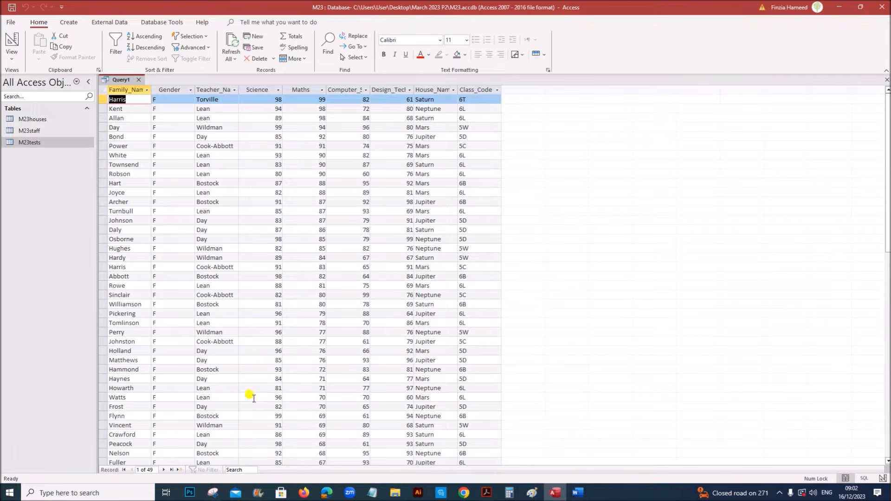
pyautogui.rightClick(111, 83)
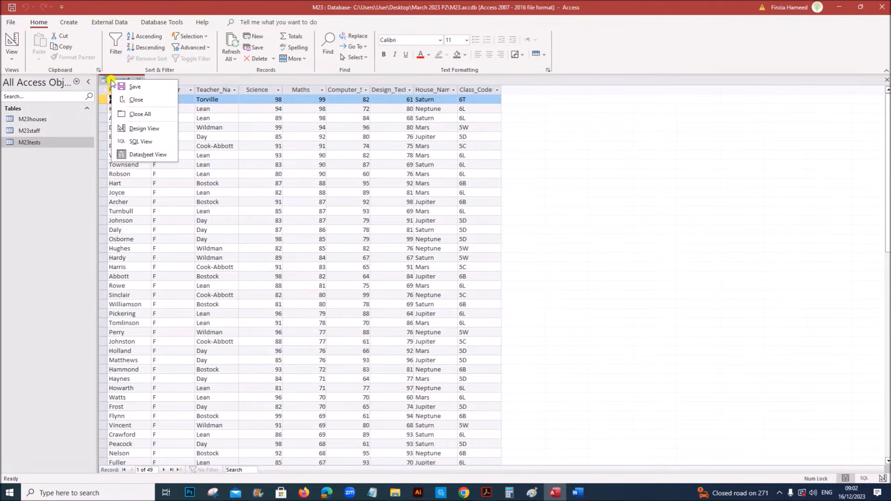
pyautogui.click(147, 123)
pyautogui.click(486, 492)
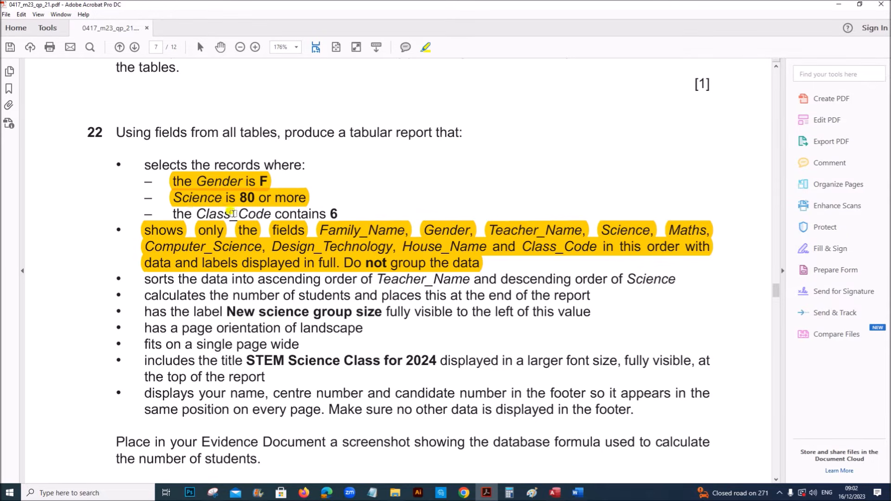
# Add the Class_Code criterion Like "*6*" and run the query to check its 27 records
pyautogui.moveTo(173, 214); pyautogui.dragTo(339, 213)
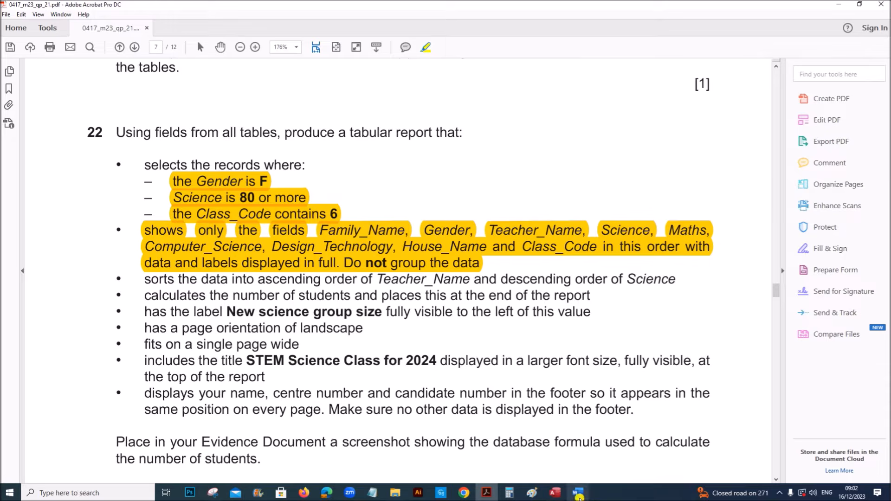
pyautogui.click(552, 493)
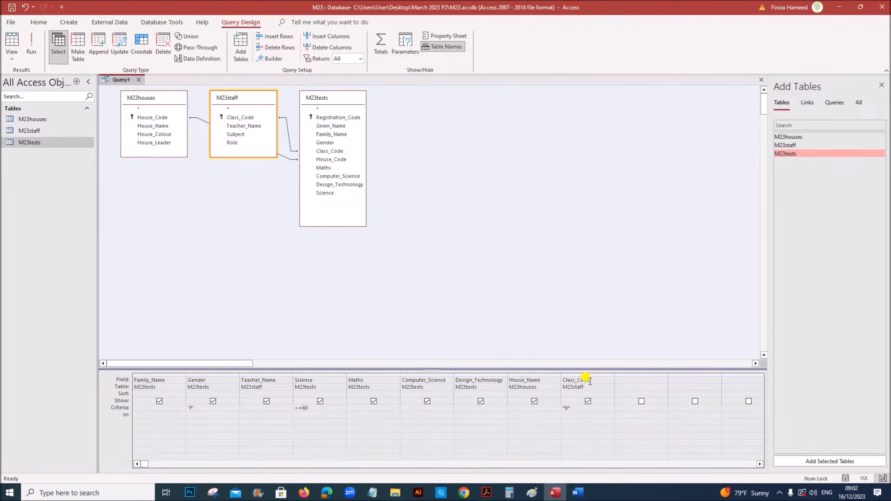
pyautogui.click(574, 408)
pyautogui.click(32, 51)
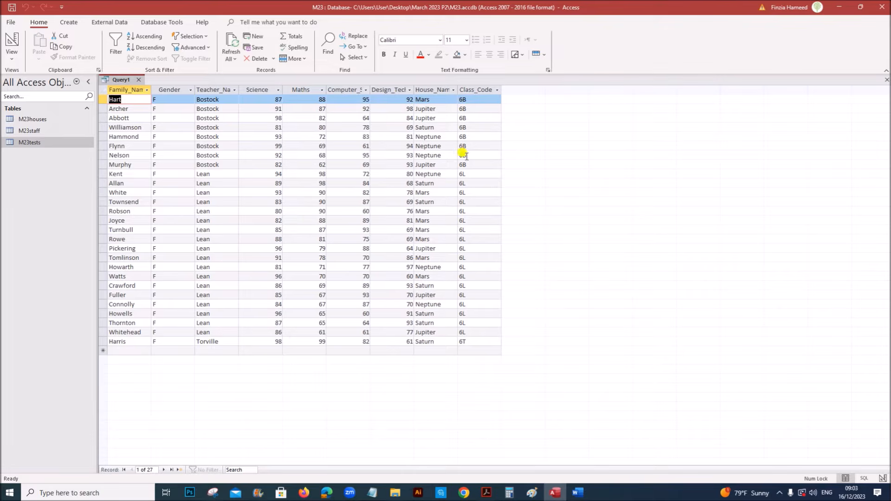
pyautogui.rightClick(121, 80)
pyautogui.click(162, 132)
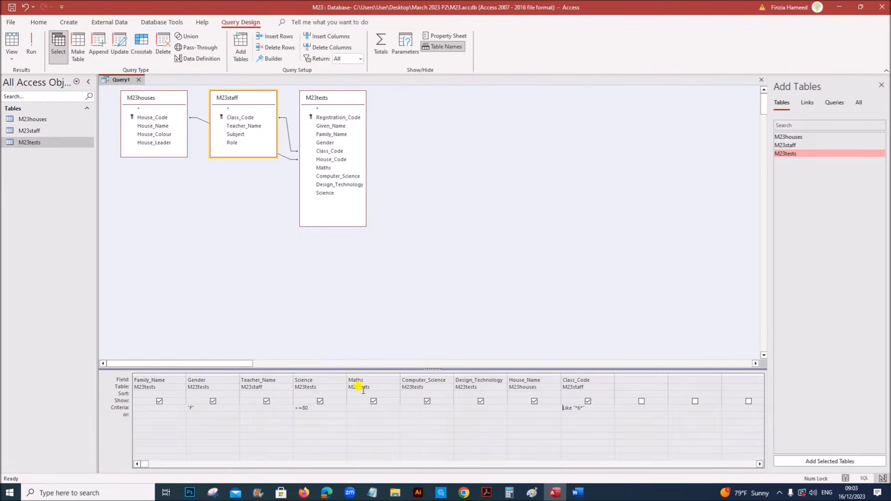
# Save the query as Query1 and close it
pyautogui.click(487, 488)
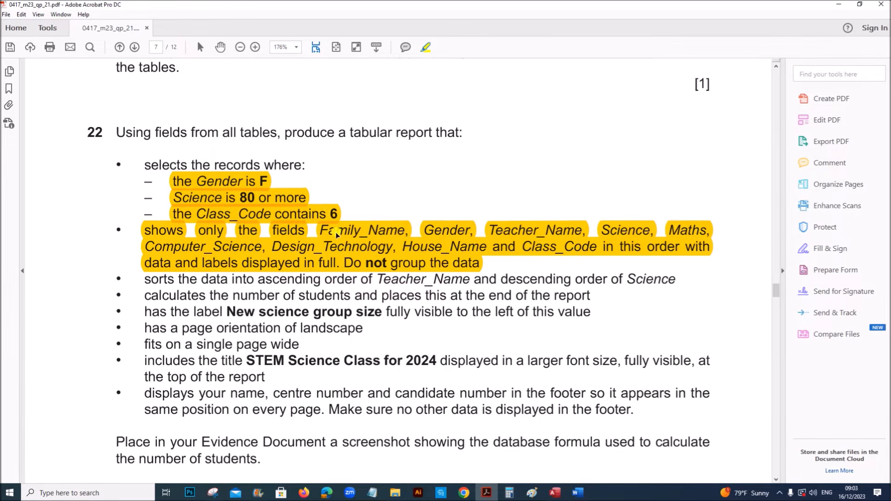
pyautogui.click(560, 495)
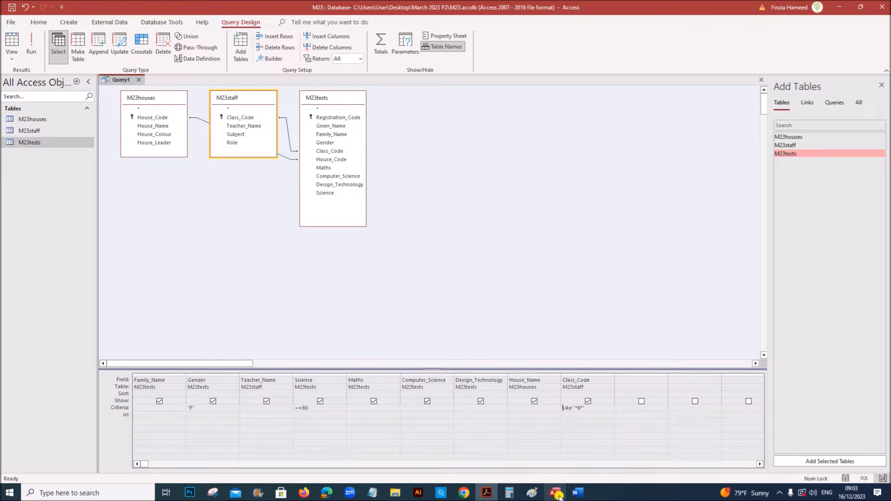
pyautogui.rightClick(117, 79)
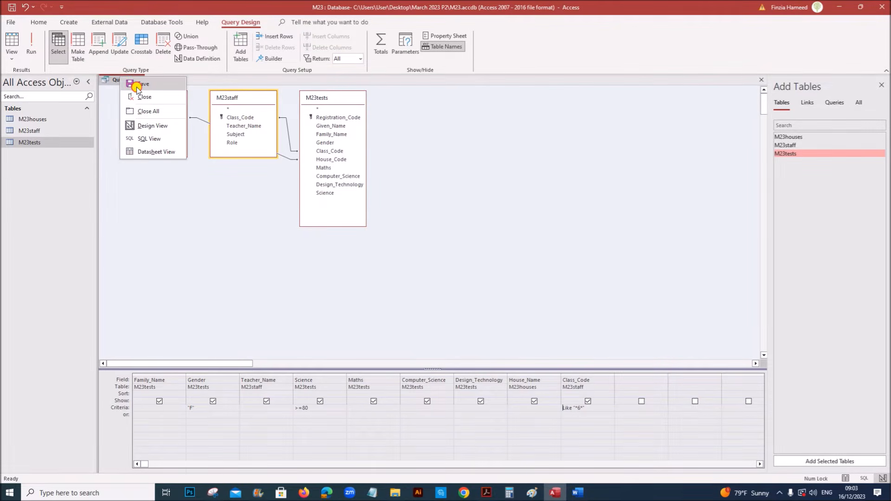
pyautogui.click(136, 86)
pyautogui.click(453, 185)
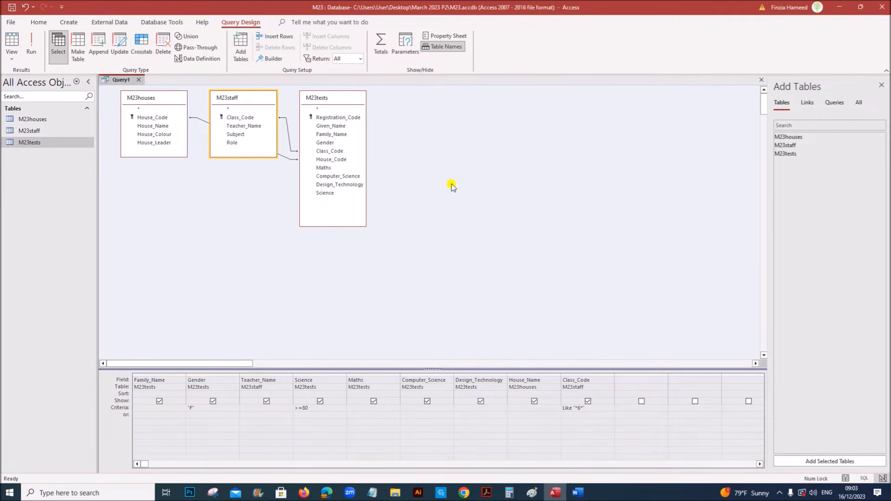
pyautogui.click(140, 79)
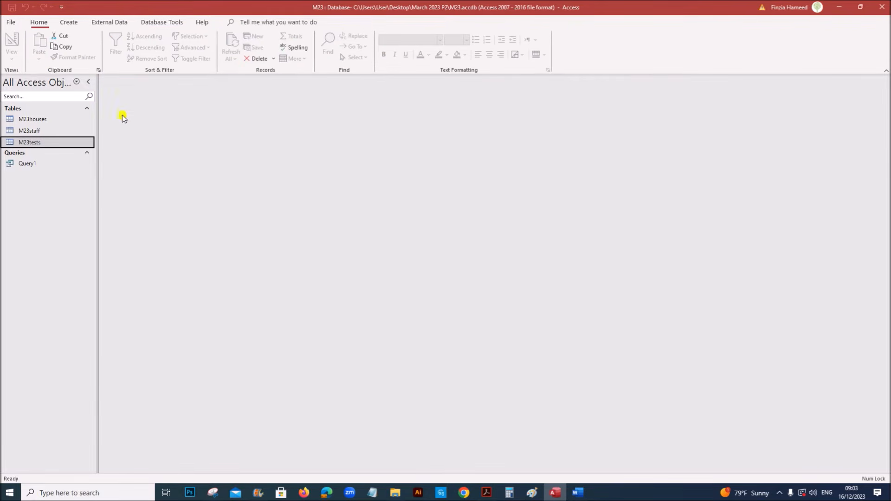
# Start the Report Wizard based on Query1 with all of its fields
pyautogui.click(65, 24)
pyautogui.click(348, 40)
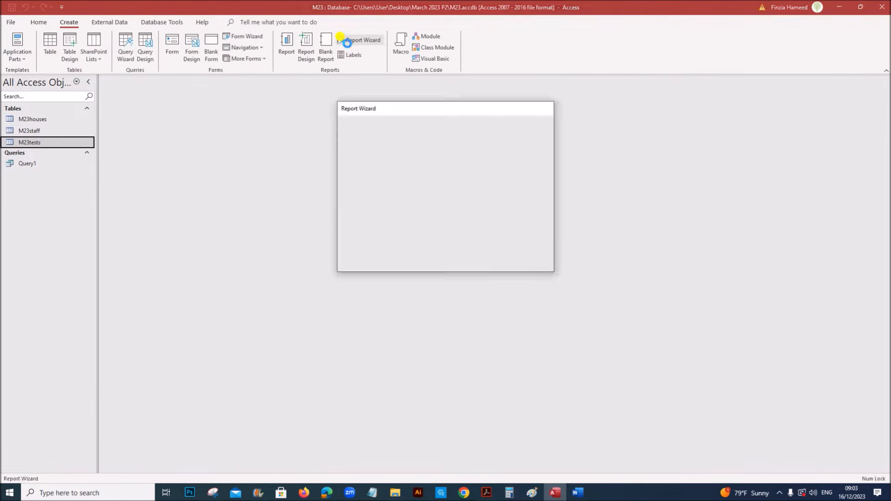
pyautogui.click(456, 170)
pyautogui.click(365, 196)
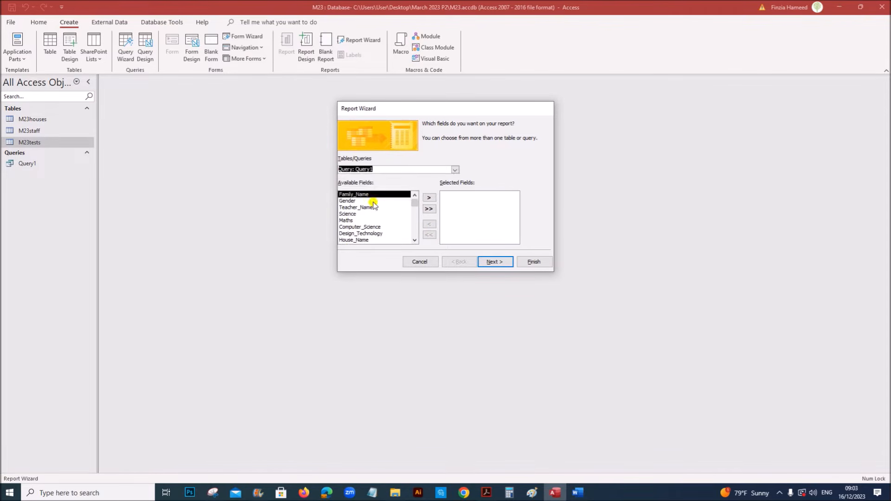
pyautogui.click(429, 210)
pyautogui.click(489, 261)
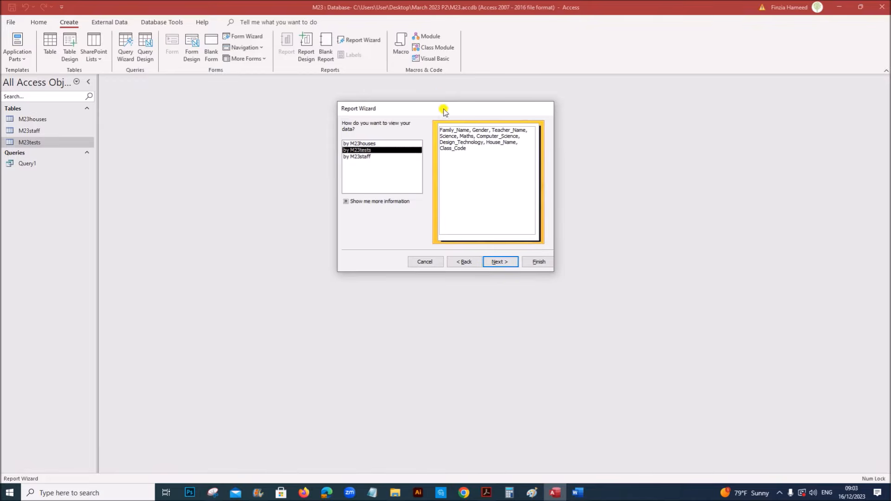
# Keep the report data ungrouped, viewed by M23tests, and continue to sorting
pyautogui.moveTo(438, 110); pyautogui.dragTo(339, 117)
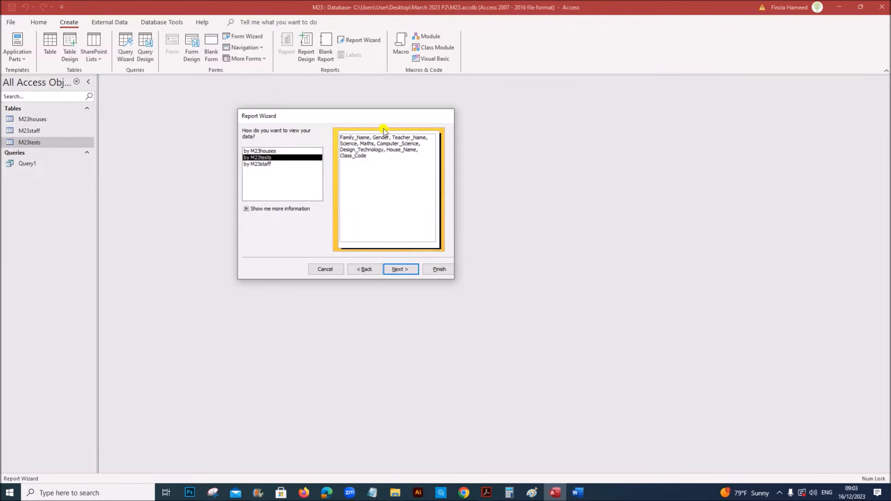
pyautogui.click(262, 151)
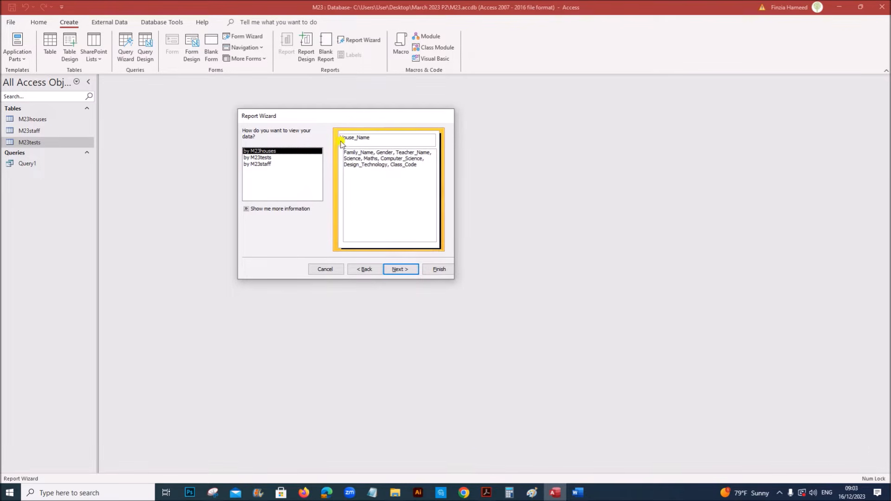
pyautogui.click(268, 158)
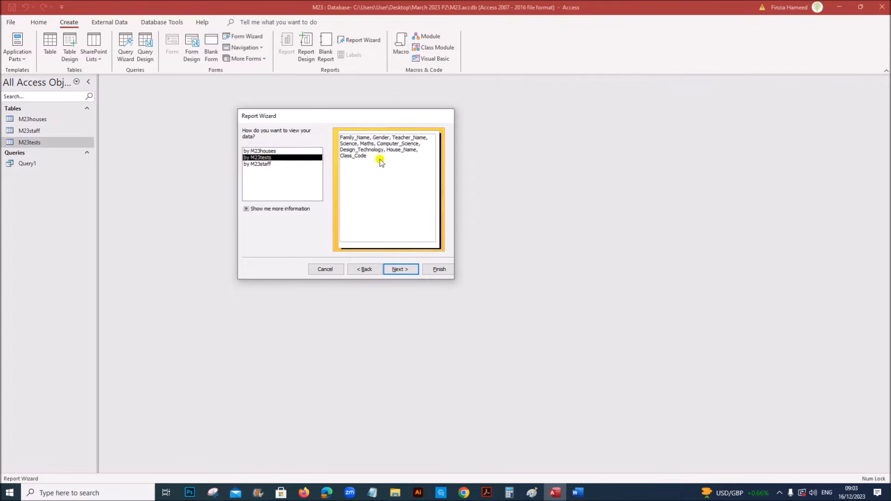
pyautogui.click(398, 269)
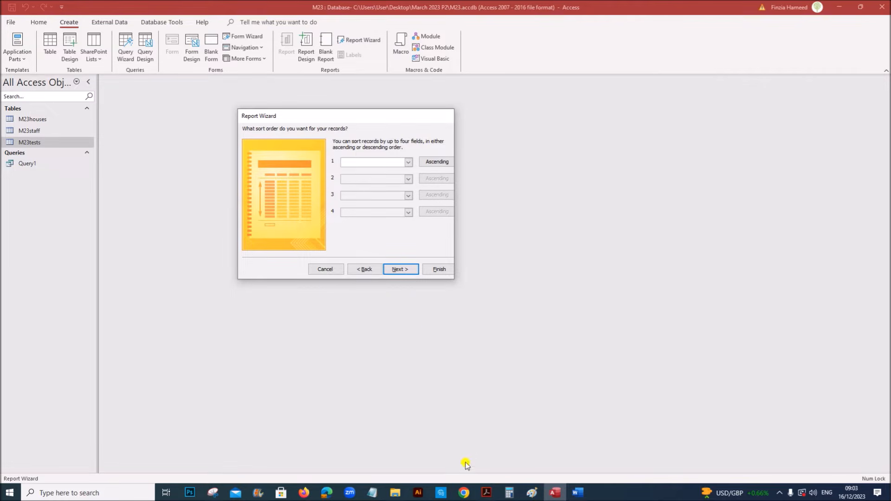
# Review the task requirements and skip the sorting step without adding a sort
pyautogui.click(487, 493)
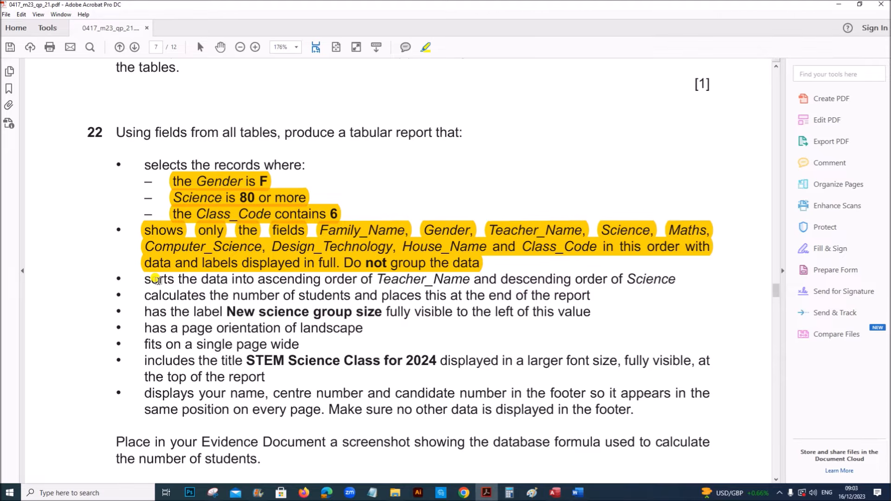
pyautogui.click(556, 493)
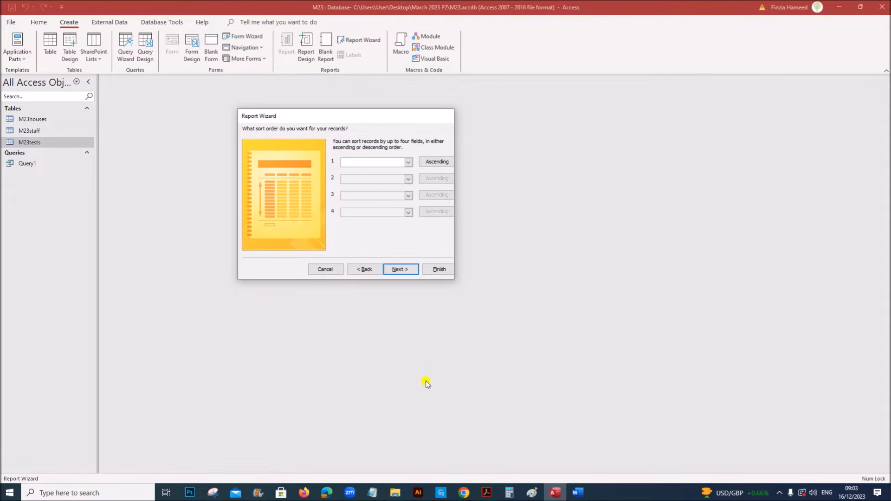
pyautogui.click(487, 493)
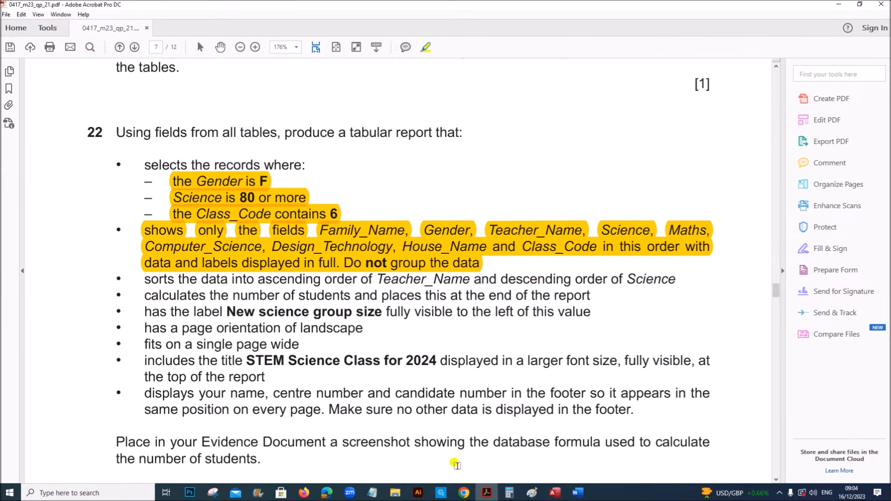
pyautogui.click(556, 493)
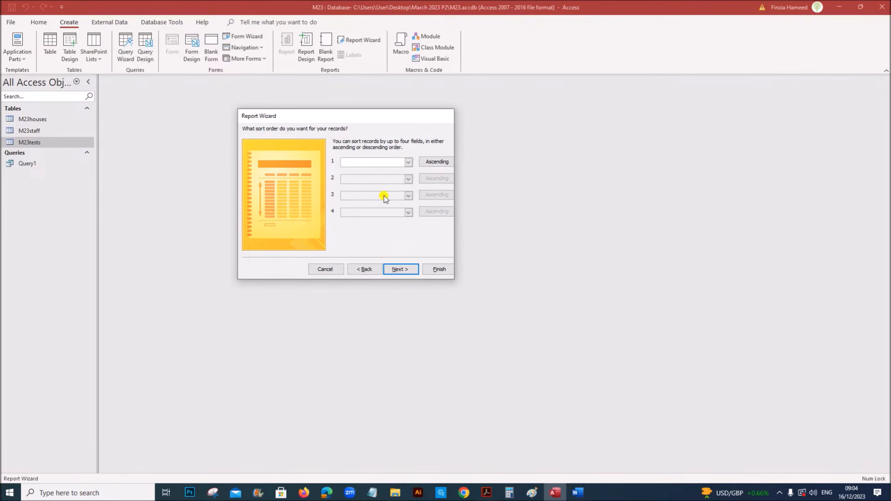
pyautogui.click(400, 270)
# Set the report layout to tabular with landscape orientation
pyautogui.click(484, 492)
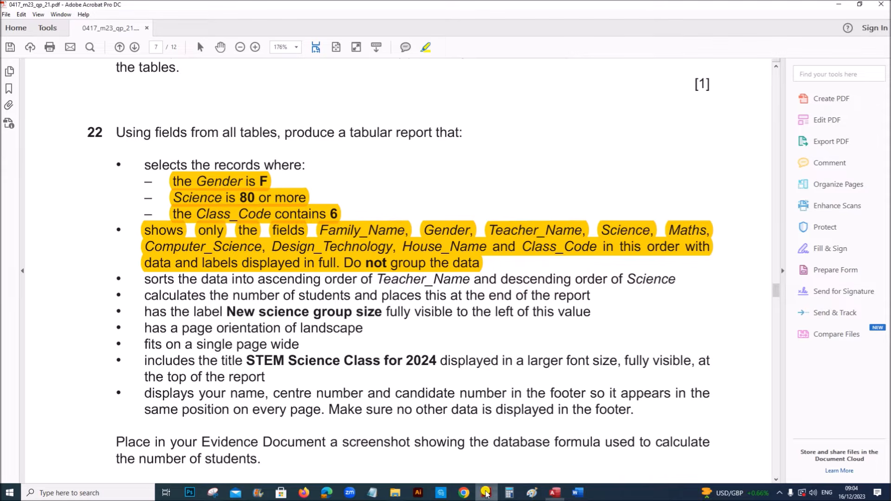
pyautogui.moveTo(144, 327); pyautogui.dragTo(365, 328)
pyautogui.click(555, 492)
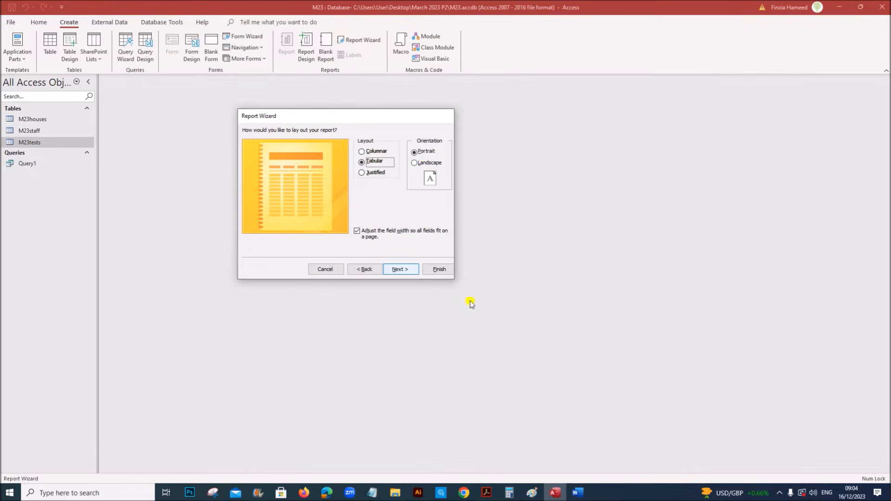
pyautogui.click(419, 163)
pyautogui.click(402, 270)
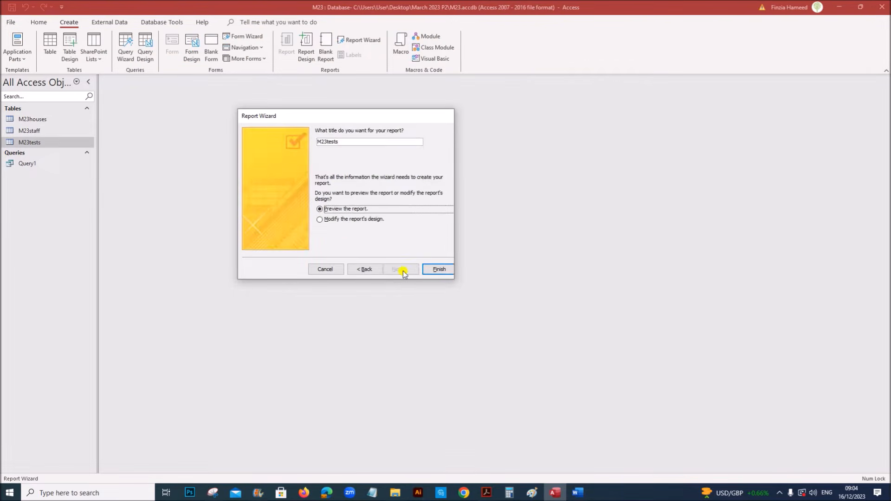
# Highlight the title requirement and select the default M23tests title to replace it
pyautogui.click(486, 493)
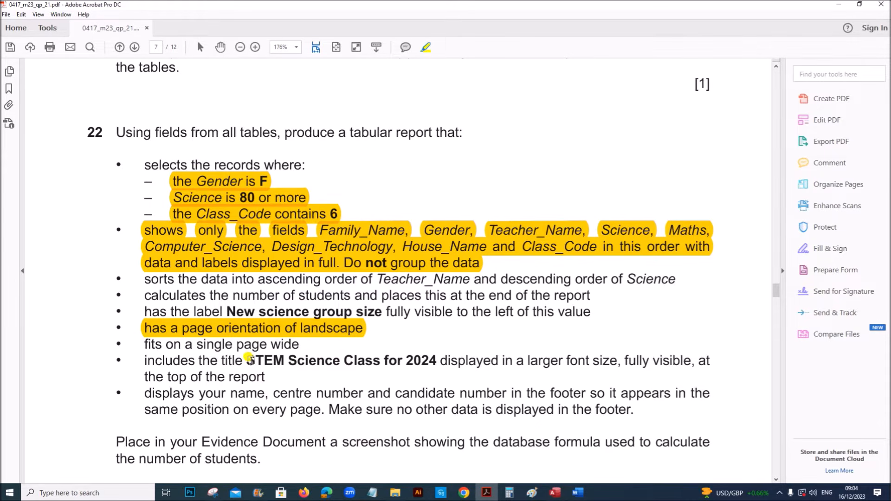
pyautogui.moveTo(145, 361); pyautogui.dragTo(269, 394)
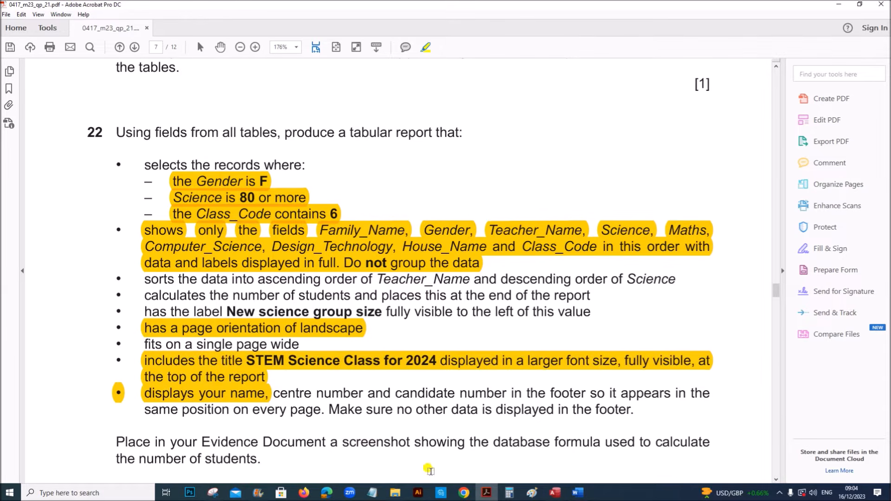
pyautogui.click(561, 494)
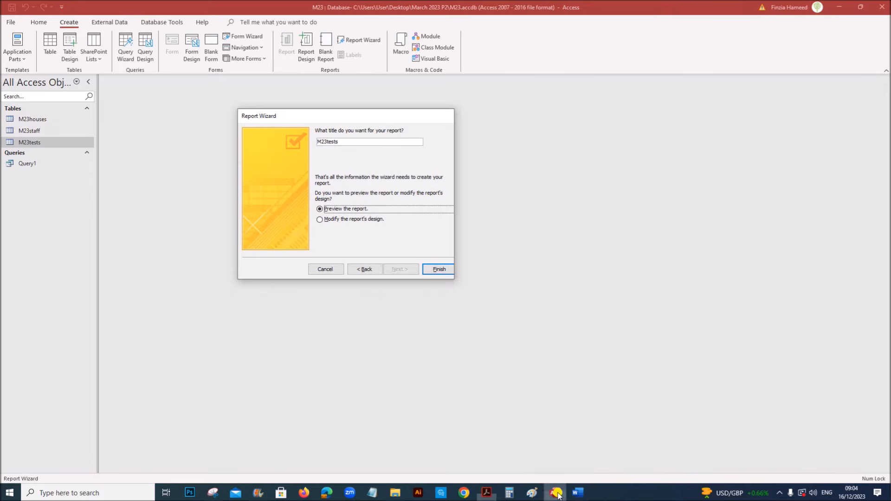
pyautogui.moveTo(339, 141); pyautogui.dragTo(317, 143)
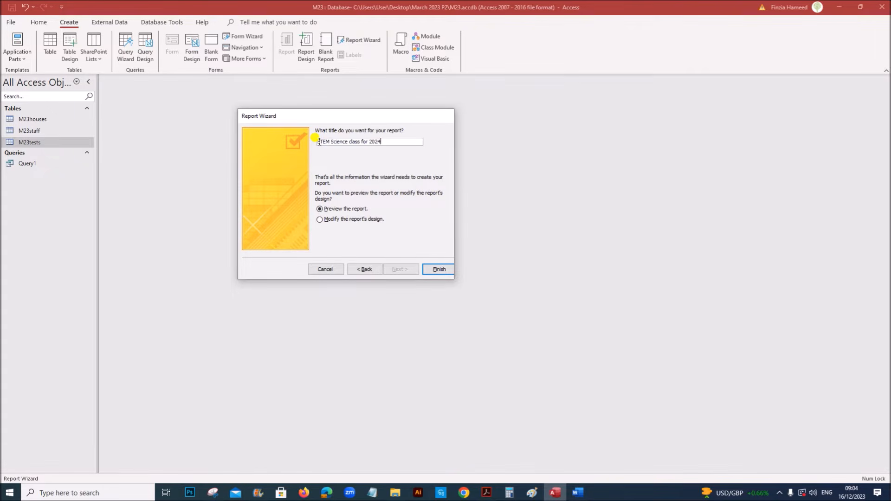
# Confirm the 'STEM Science Class for 2024' title against the task and finish the wizard to preview the report
pyautogui.click(486, 493)
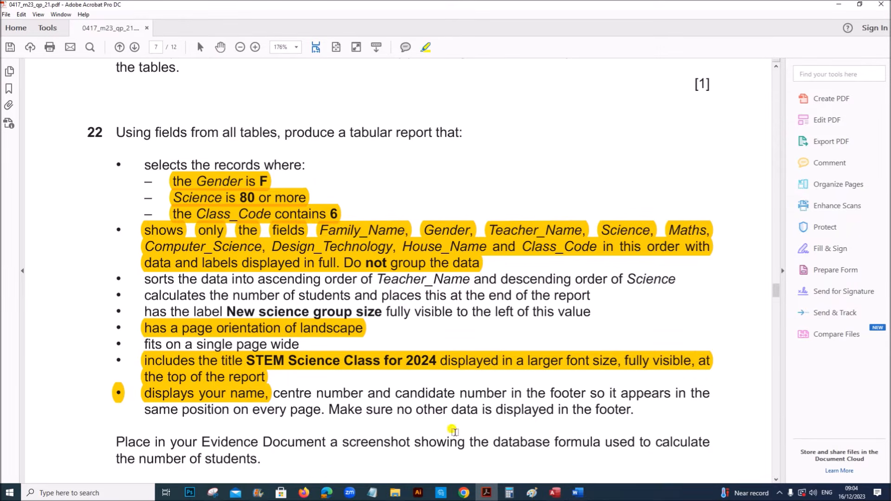
pyautogui.click(556, 493)
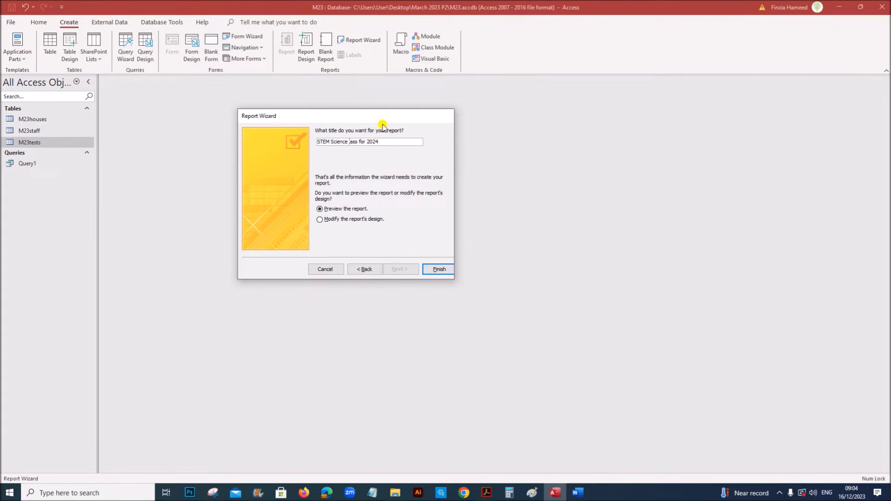
pyautogui.click(430, 270)
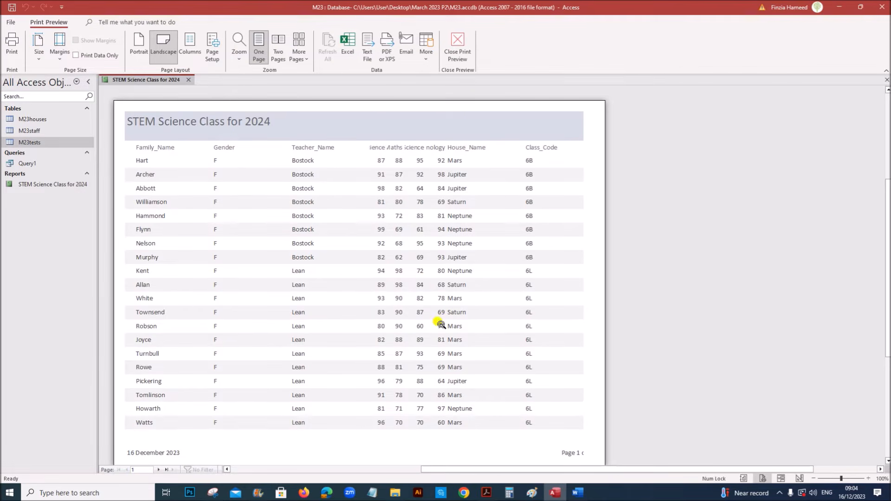
# Switch the report to Design View and show Group & Sort after rechecking the sorting requirement
pyautogui.rightClick(155, 86)
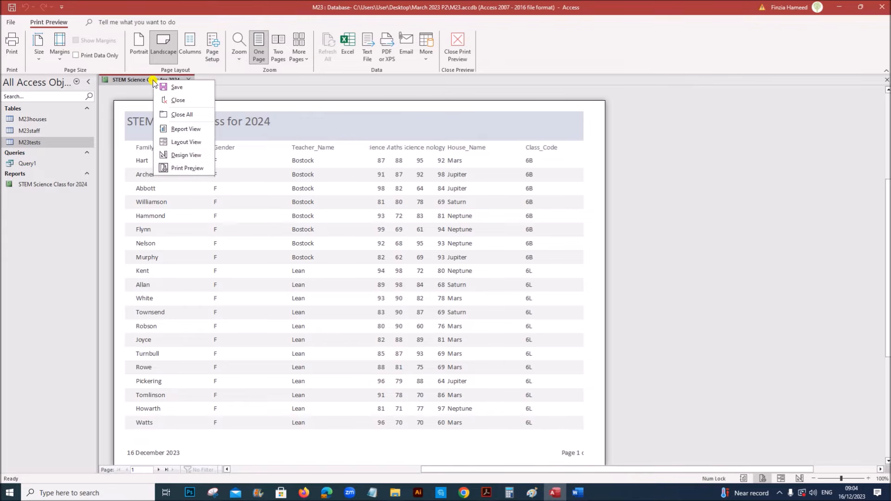
pyautogui.click(179, 150)
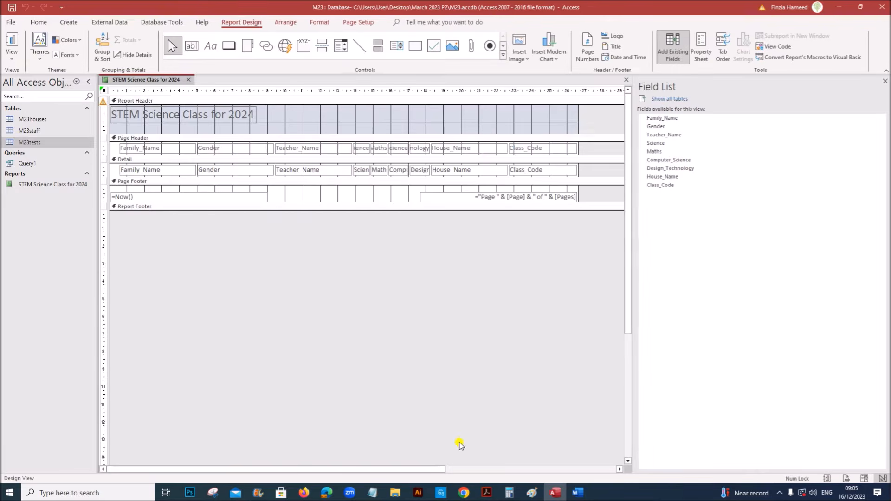
pyautogui.click(487, 493)
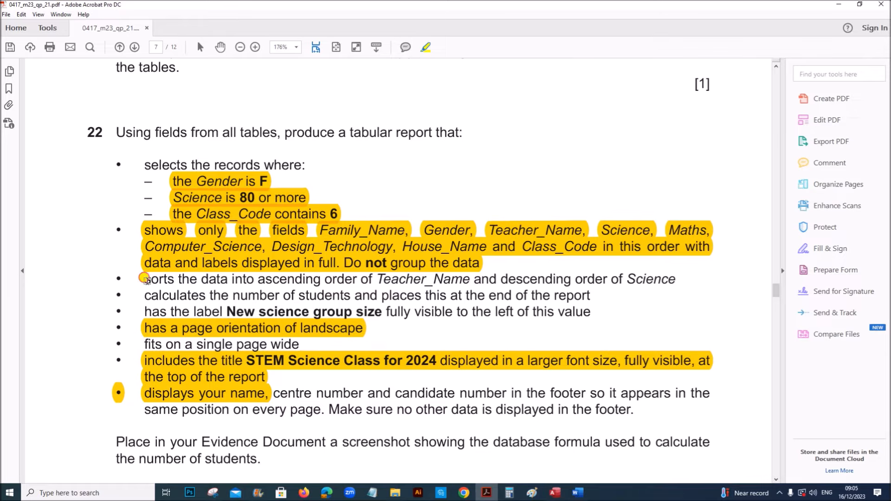
pyautogui.moveTo(145, 279); pyautogui.dragTo(676, 278)
pyautogui.click(555, 493)
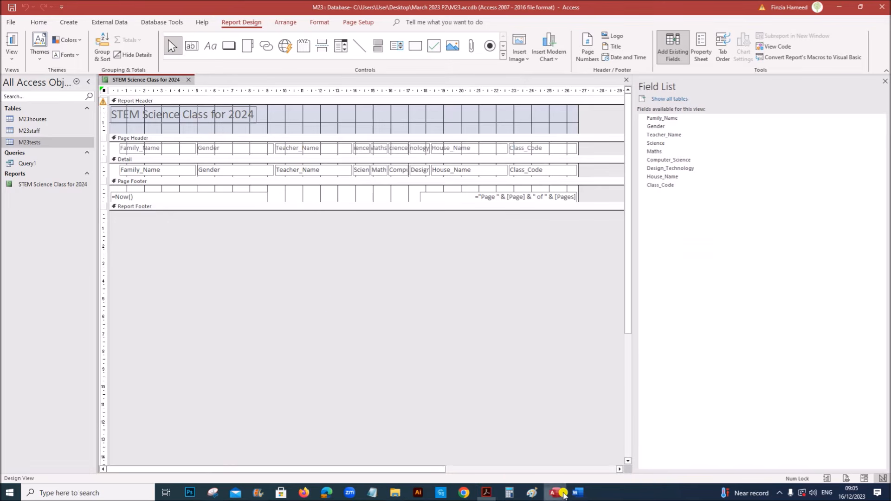
pyautogui.click(102, 49)
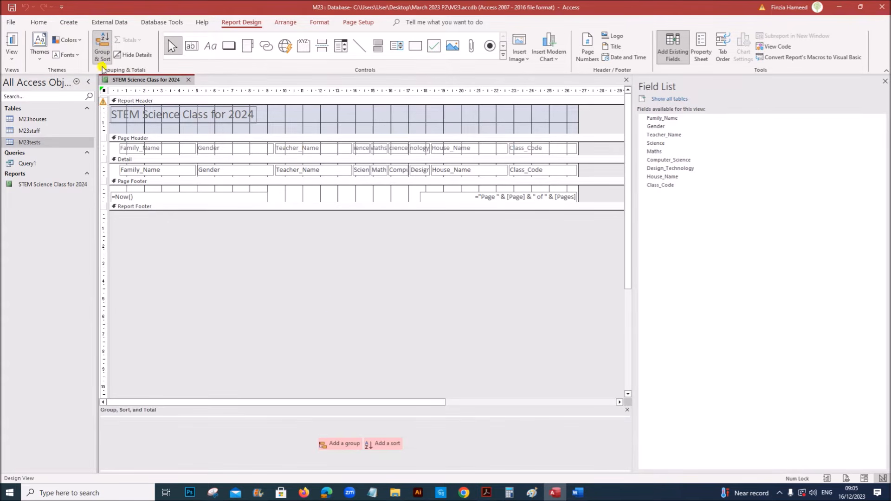
# Add a sort level on Teacher_Name in ascending order
pyautogui.click(384, 445)
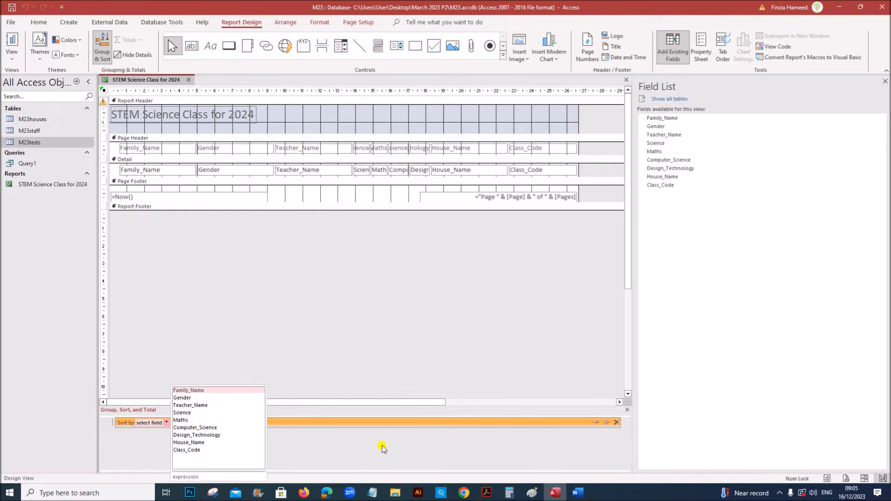
pyautogui.click(200, 405)
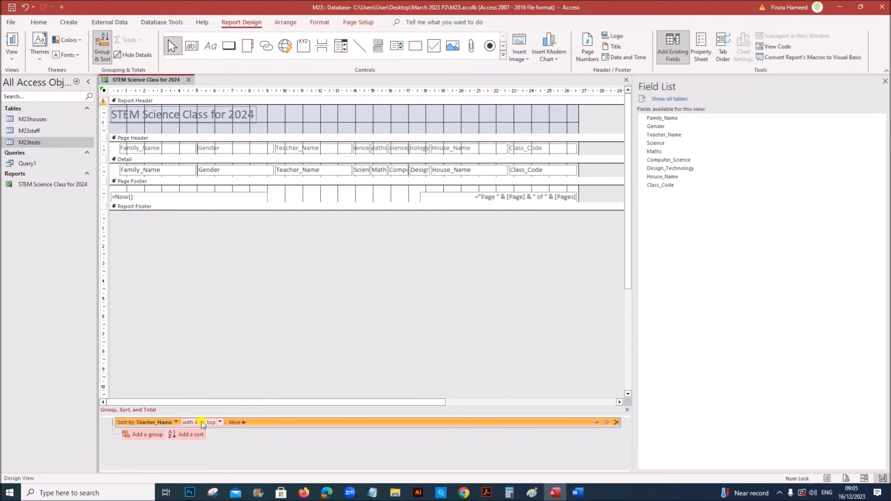
pyautogui.click(486, 492)
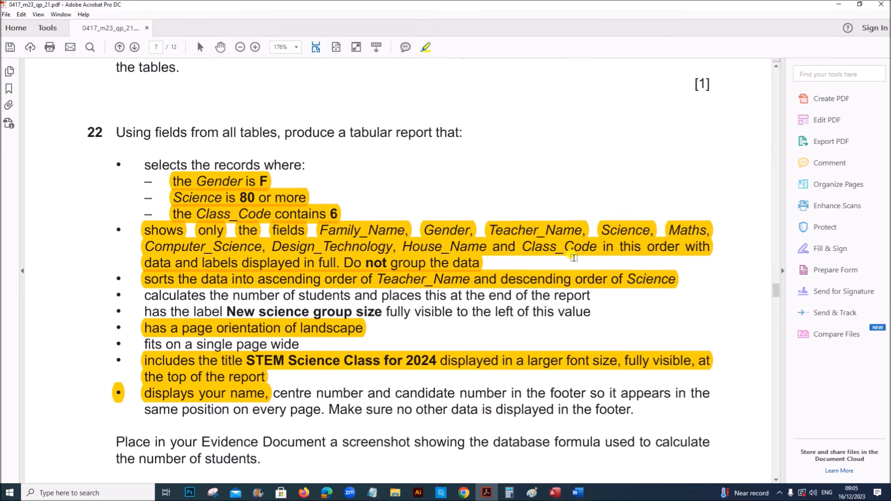
pyautogui.click(555, 492)
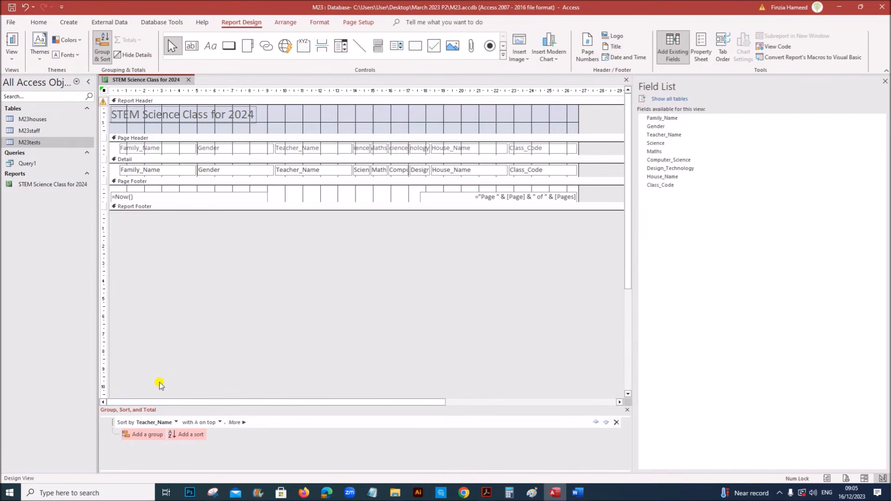
# Add a second sort on Science from largest to smallest and close the grouping pane
pyautogui.click(185, 438)
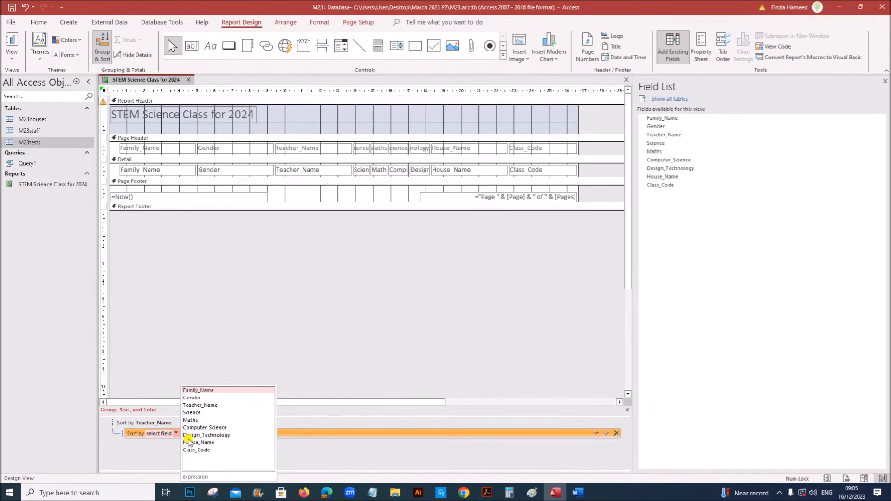
pyautogui.click(203, 413)
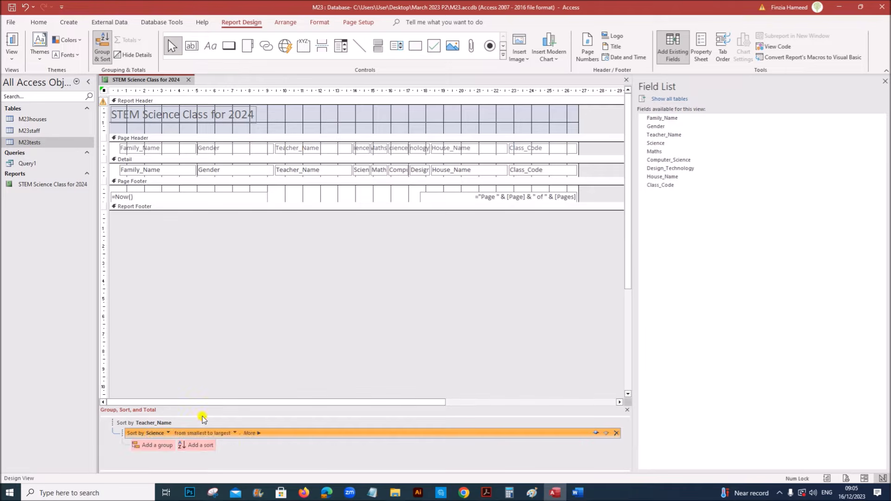
pyautogui.click(233, 434)
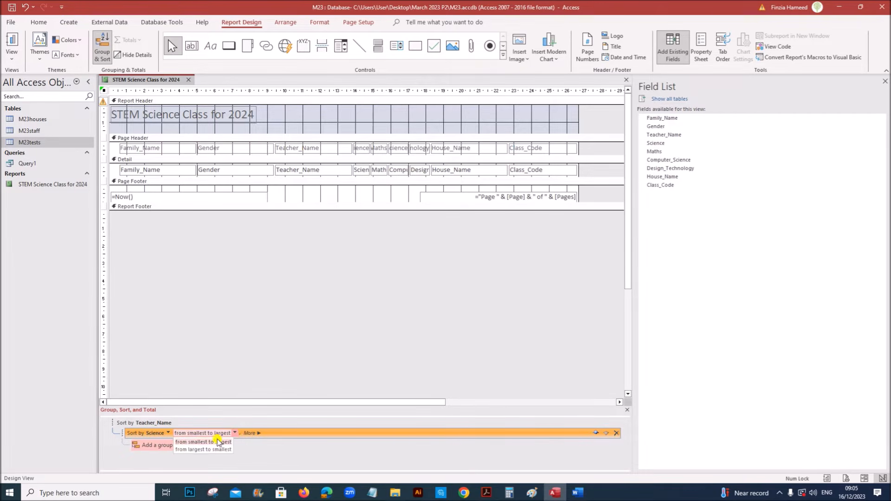
pyautogui.click(195, 451)
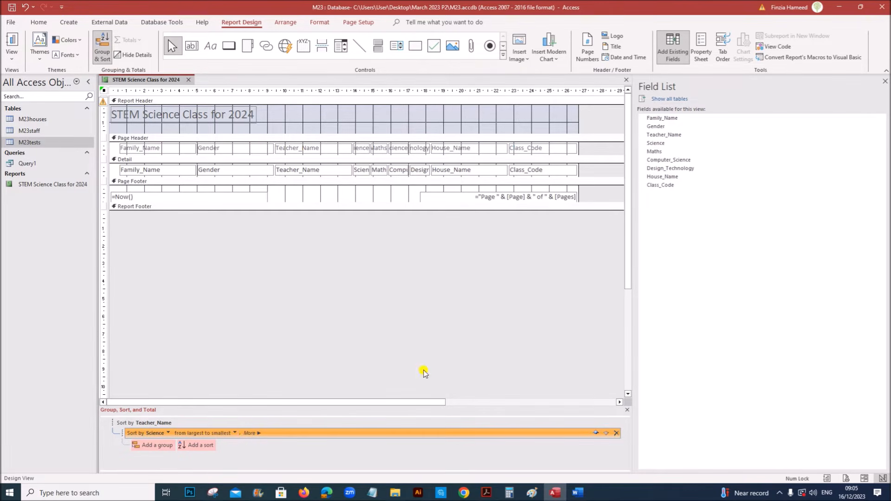
pyautogui.click(484, 318)
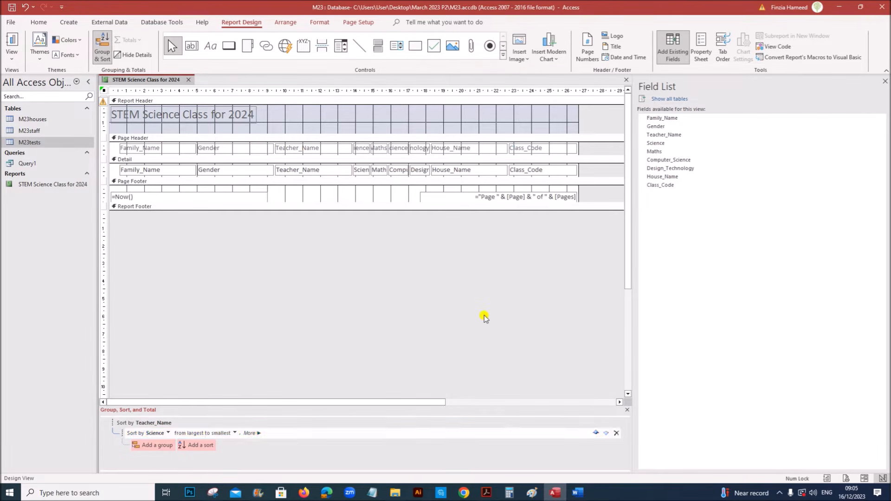
pyautogui.click(627, 411)
pyautogui.click(487, 492)
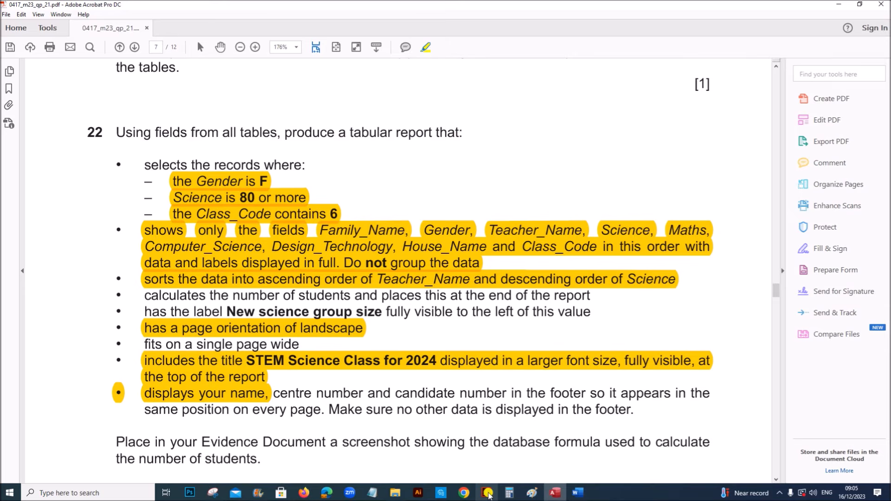
# Add a Count Records total on Family_Name to the report footer and shift it right
pyautogui.moveTo(140, 295); pyautogui.dragTo(591, 293)
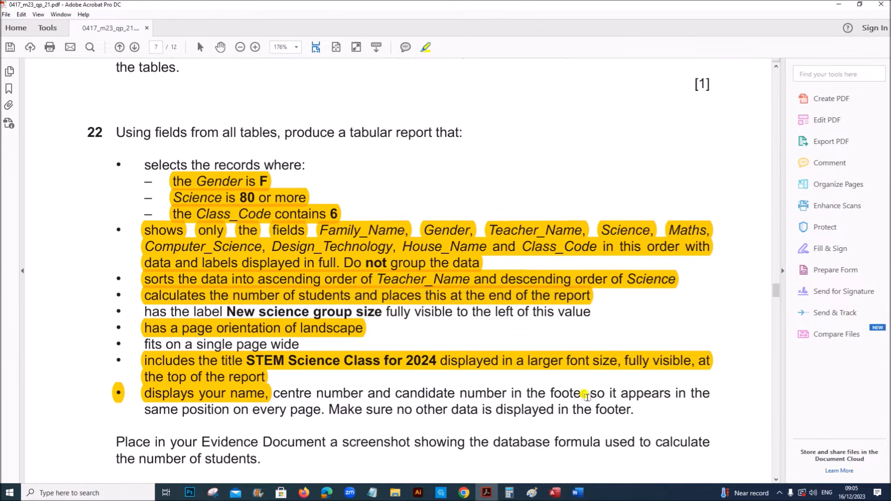
pyautogui.click(555, 494)
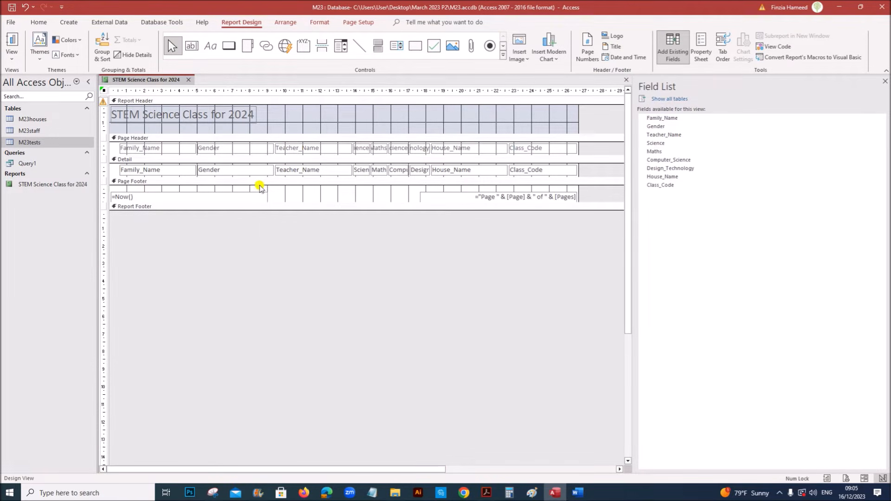
pyautogui.click(186, 172)
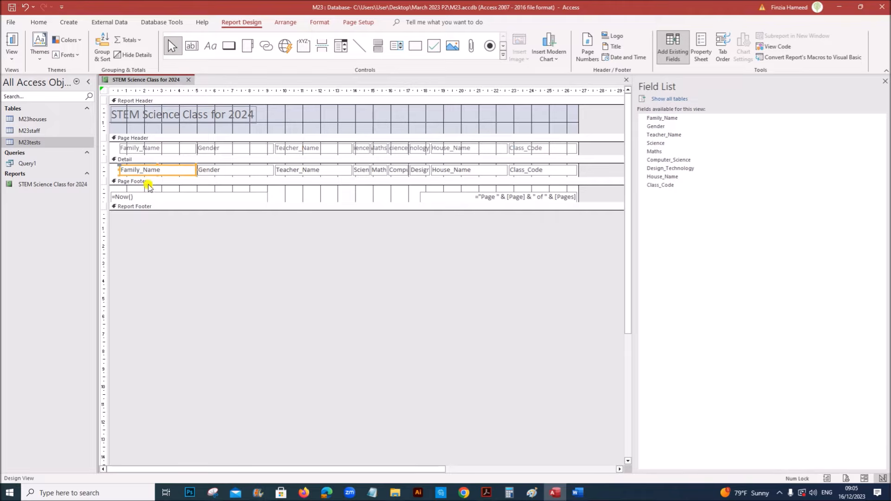
pyautogui.click(138, 44)
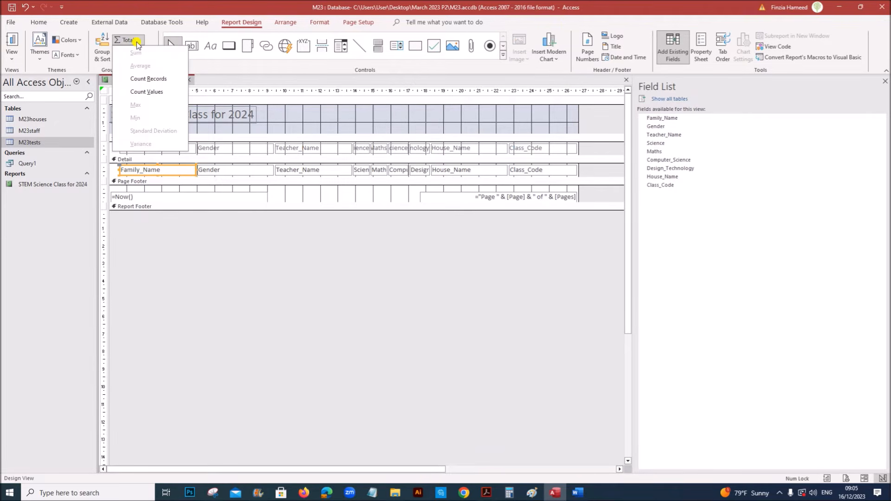
pyautogui.click(158, 80)
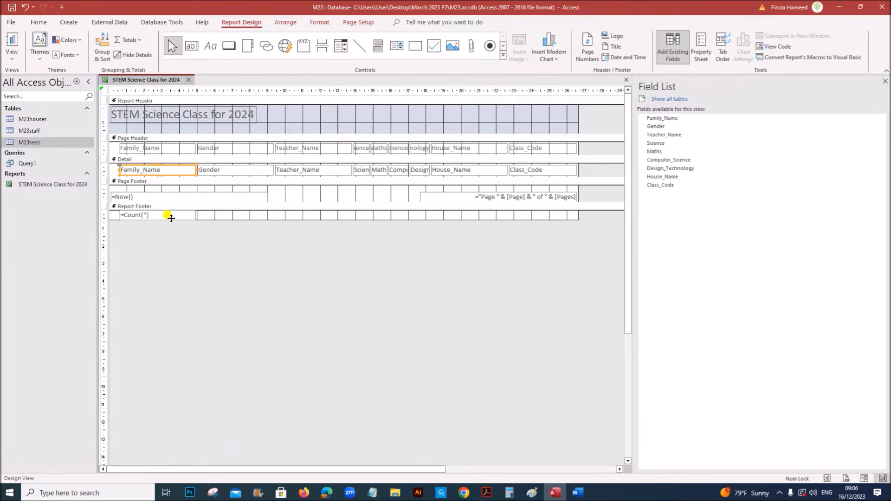
pyautogui.moveTo(203, 218); pyautogui.dragTo(246, 222)
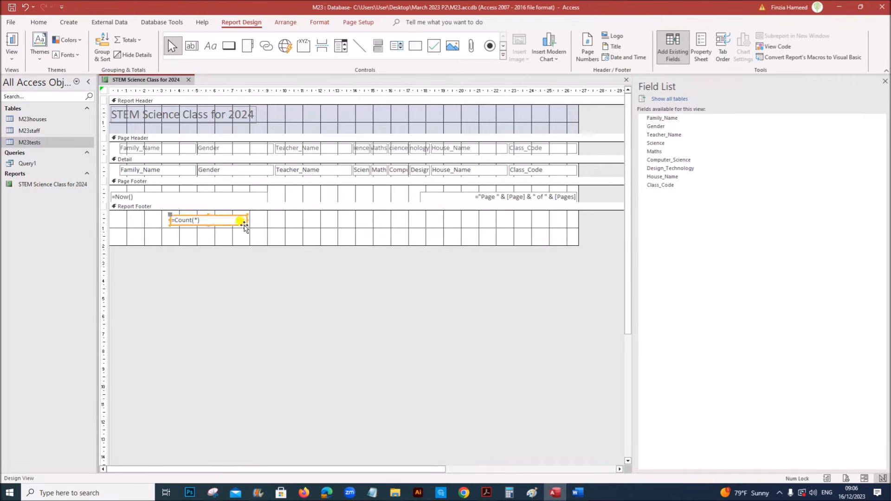
# Highlight the question's label requirement for the student count
pyautogui.click(486, 493)
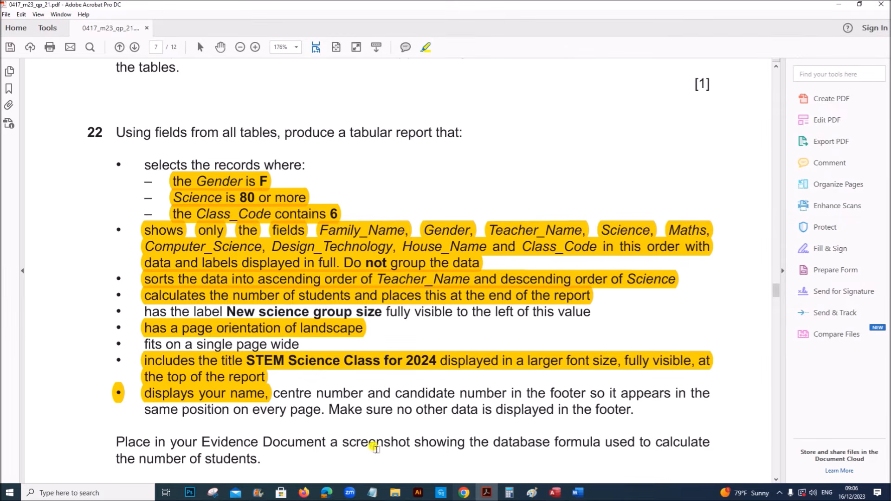
pyautogui.moveTo(144, 311); pyautogui.dragTo(587, 313)
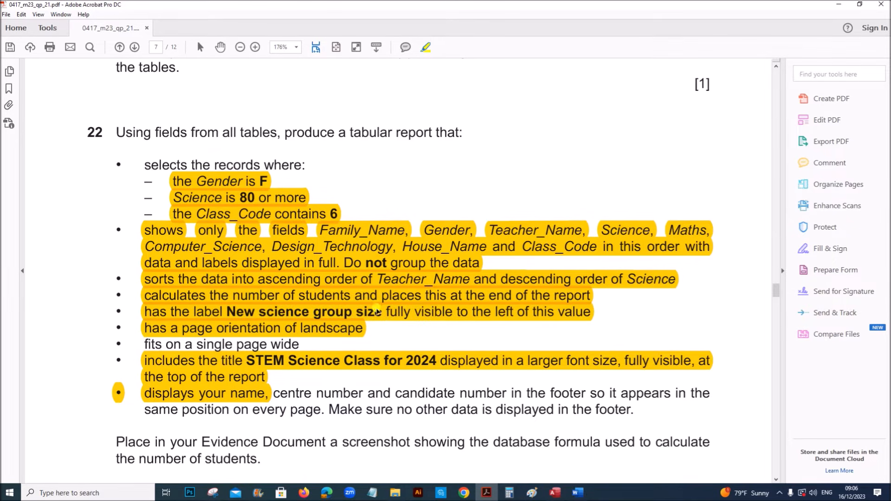
pyautogui.click(551, 495)
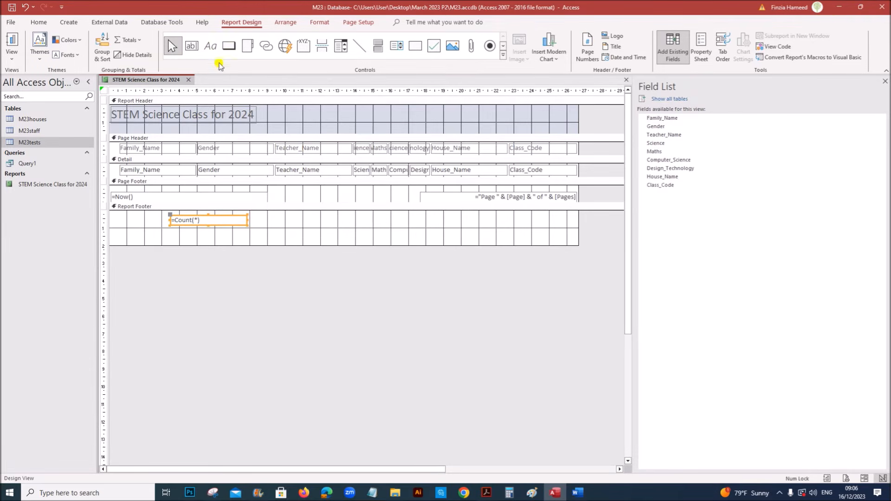
# Add a 'New science group size' label in the report footer with the count beside it
pyautogui.click(210, 47)
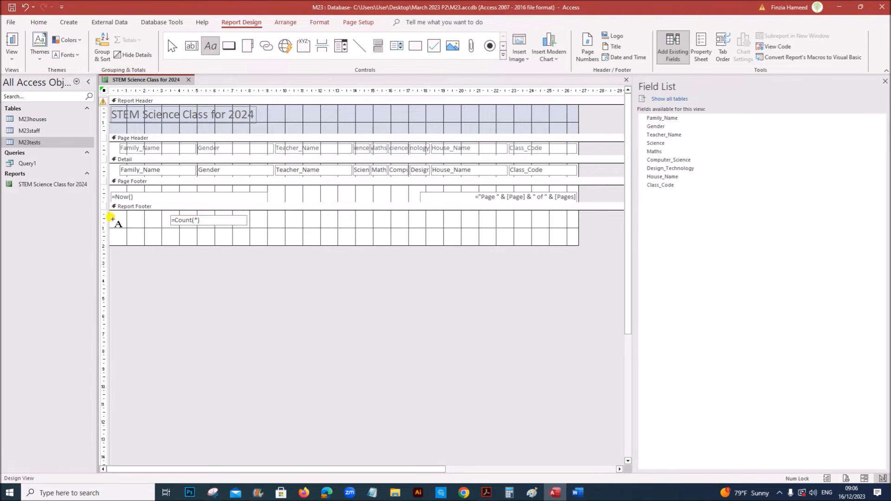
pyautogui.moveTo(110, 216); pyautogui.dragTo(169, 229)
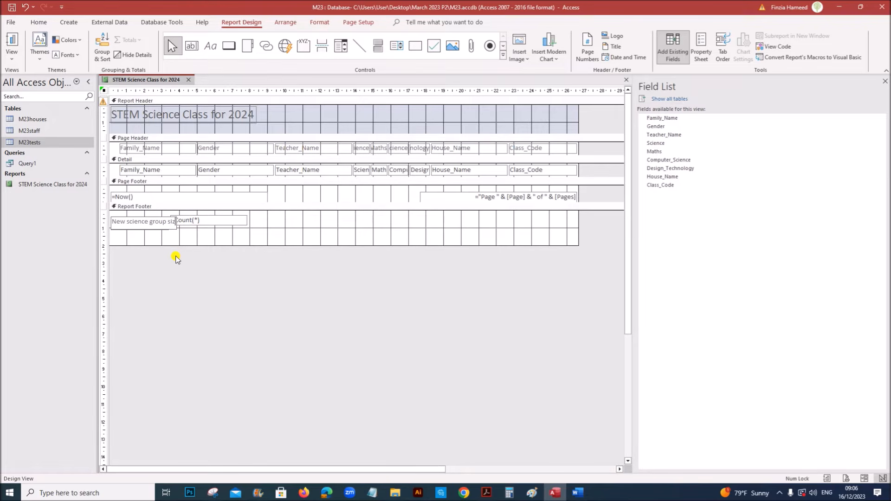
pyautogui.click(190, 238)
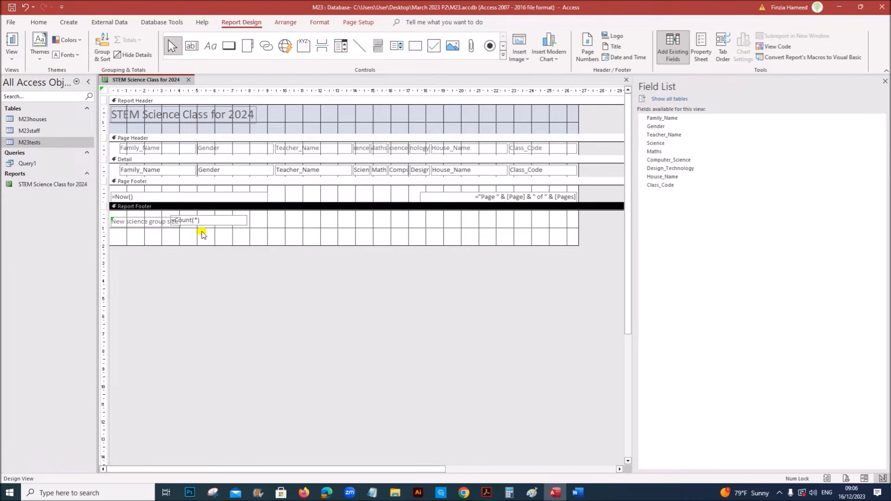
pyautogui.moveTo(207, 223); pyautogui.dragTo(214, 226)
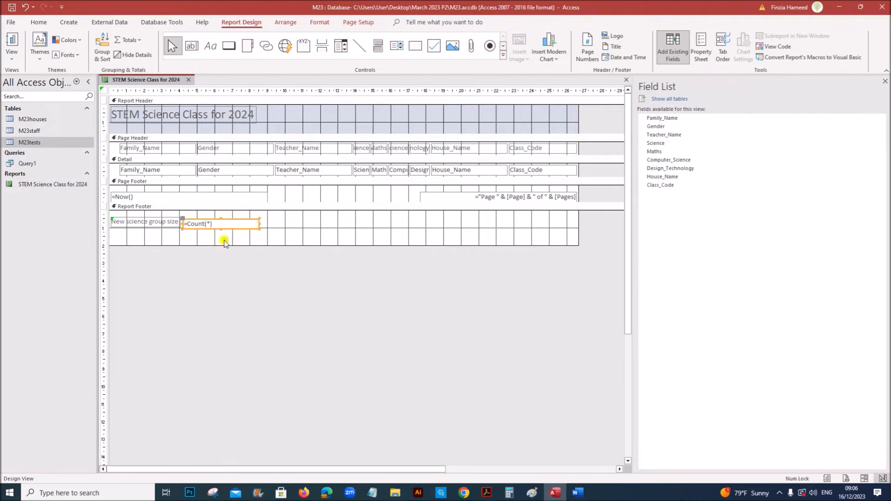
pyautogui.click(271, 236)
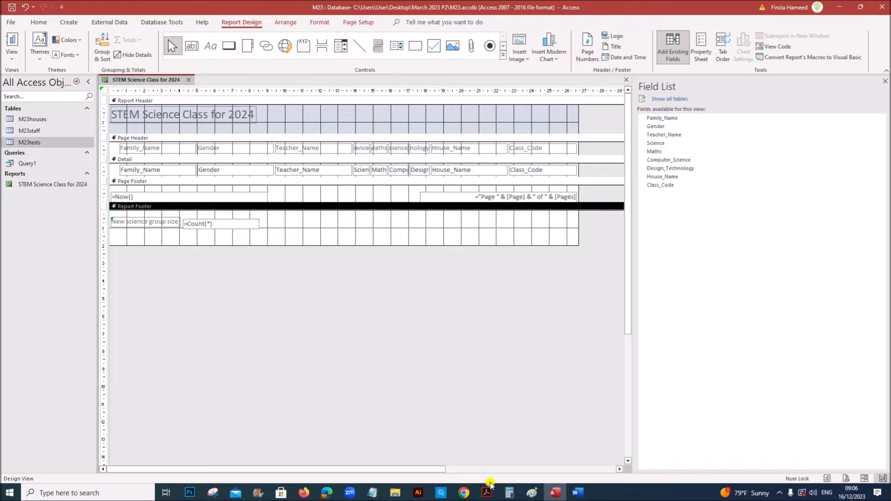
# Highlight the page footer requirement in the question paper
pyautogui.click(488, 492)
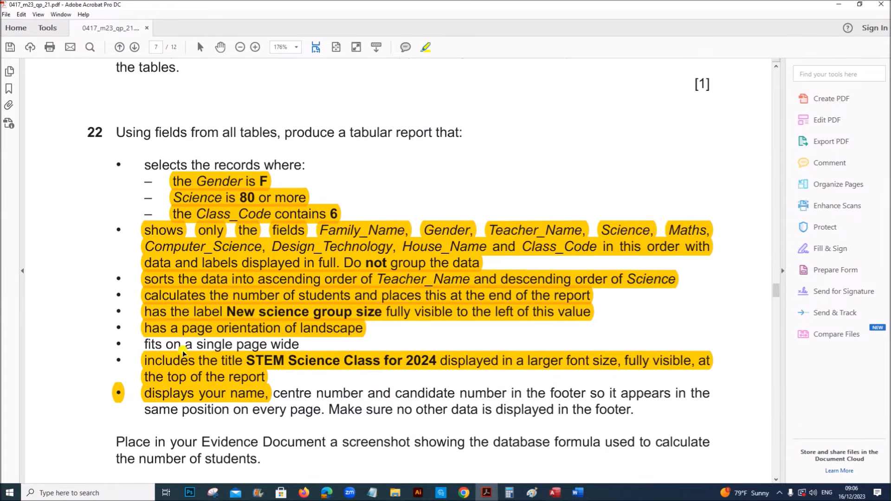
pyautogui.scroll(-2, 184, 354)
pyautogui.moveTo(273, 349); pyautogui.dragTo(635, 361)
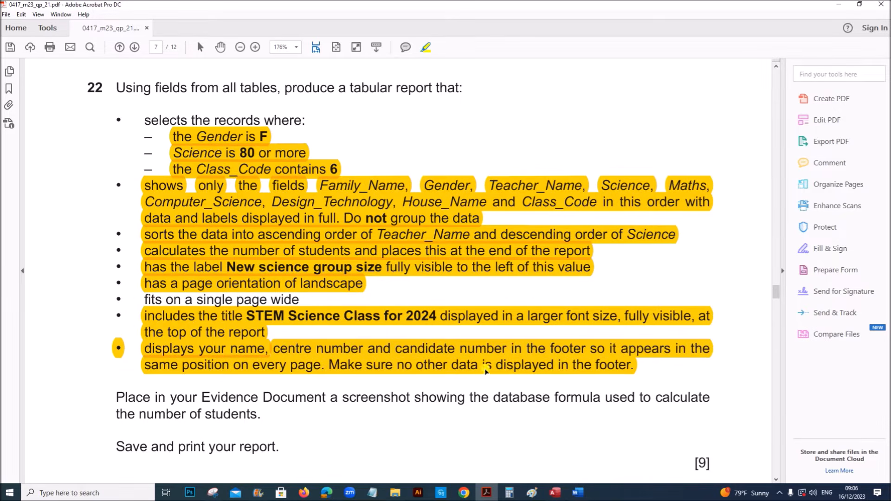
# Delete the date and page-number text boxes from the page footer
pyautogui.click(551, 494)
pyautogui.click(244, 190)
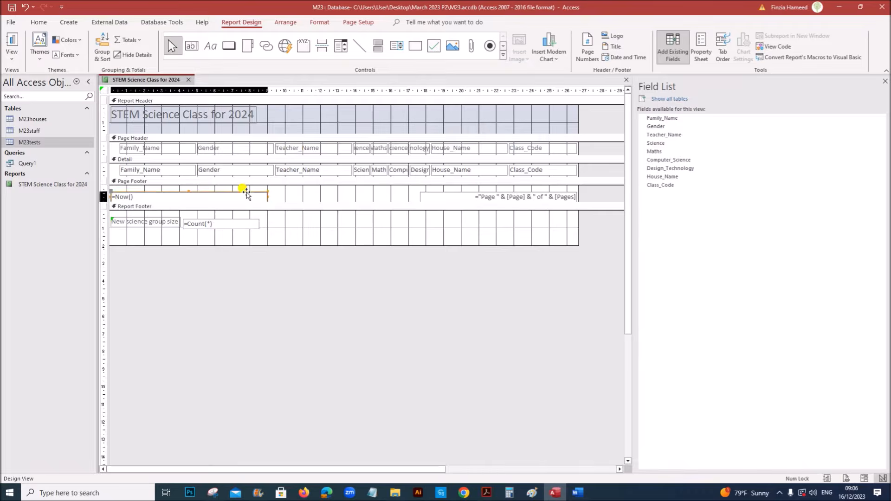
pyautogui.press('Delete')
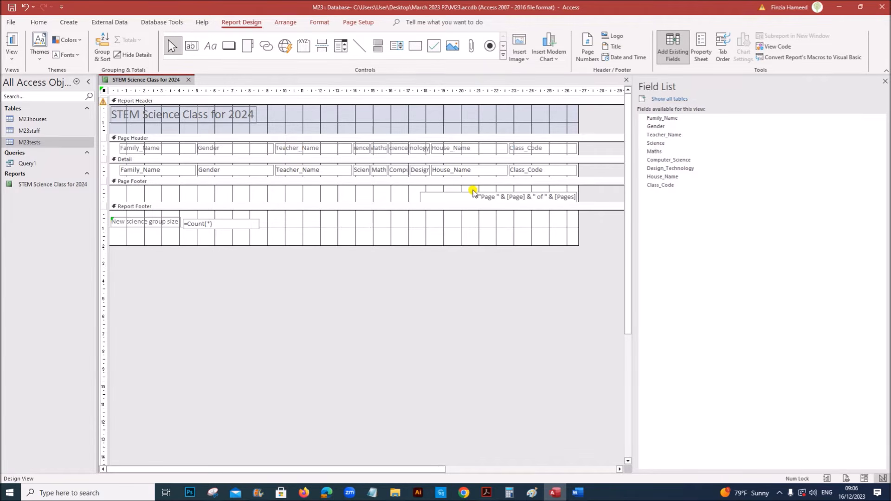
pyautogui.click(473, 193)
pyautogui.press('Delete')
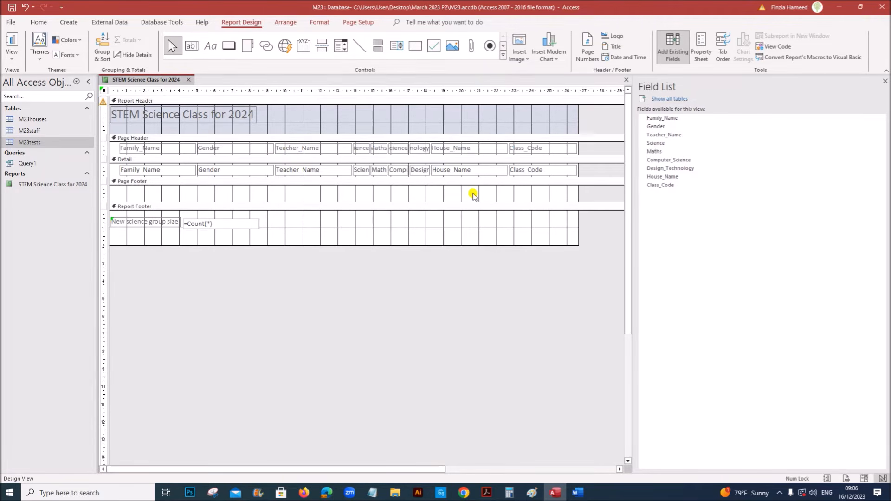
# Add a page footer label with the candidate's name, centre number and candidate number
pyautogui.click(210, 45)
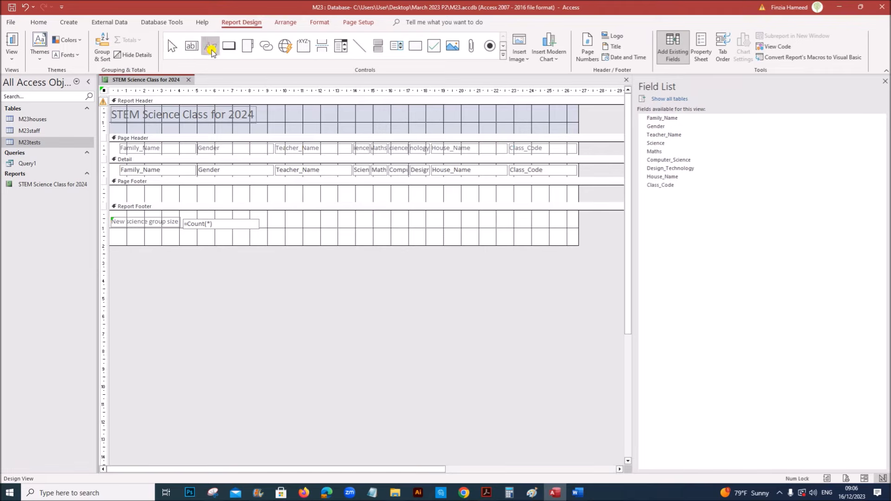
pyautogui.moveTo(114, 188); pyautogui.dragTo(209, 200)
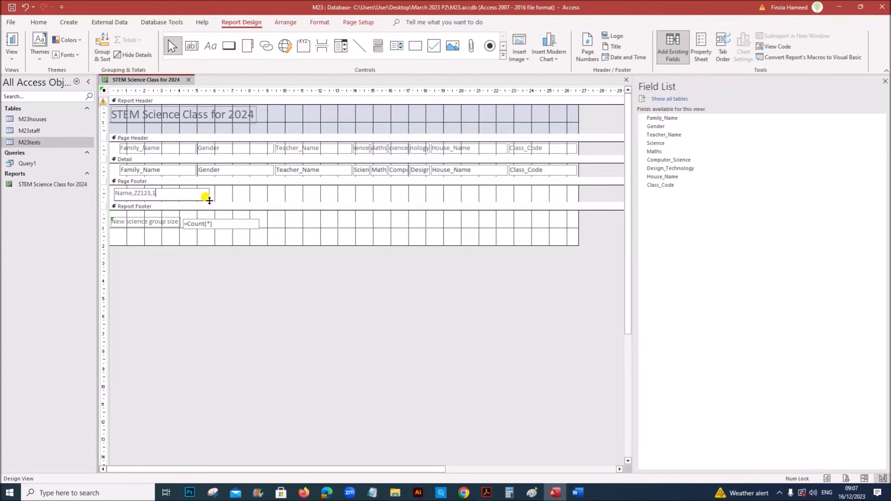
pyautogui.click(233, 199)
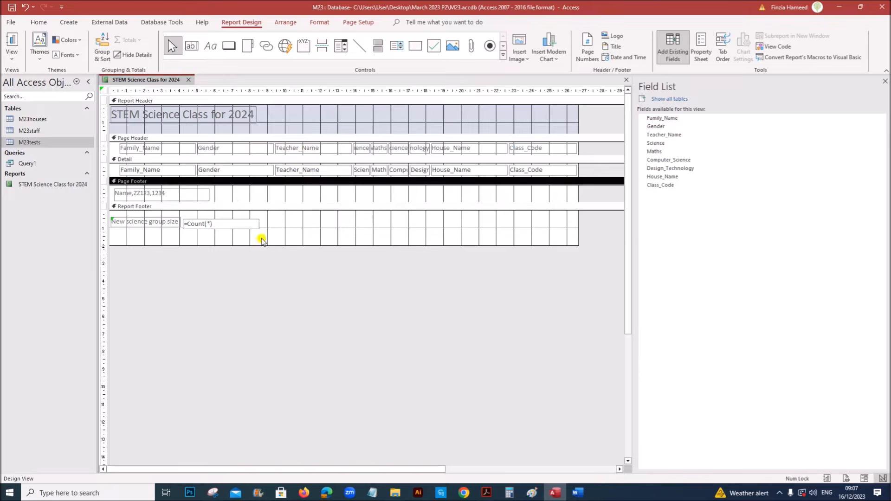
# Highlight the single-page-wide requirement in the question paper
pyautogui.click(486, 492)
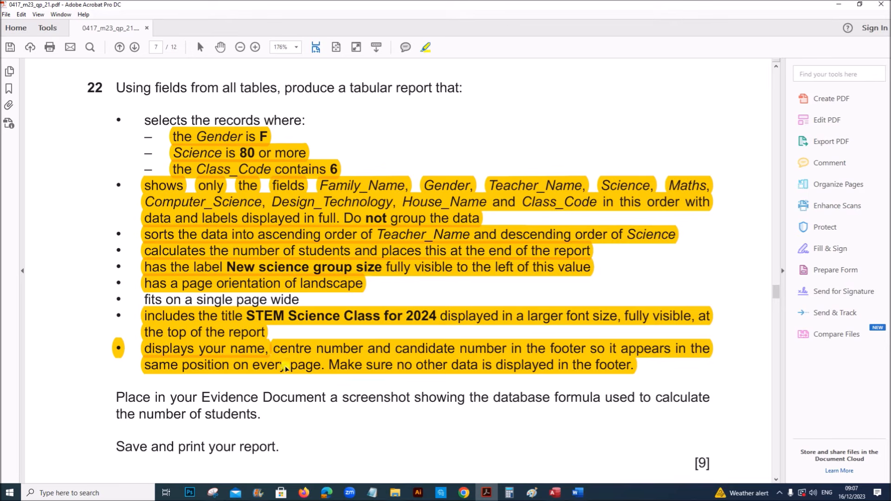
pyautogui.moveTo(165, 298); pyautogui.dragTo(303, 299)
pyautogui.click(555, 494)
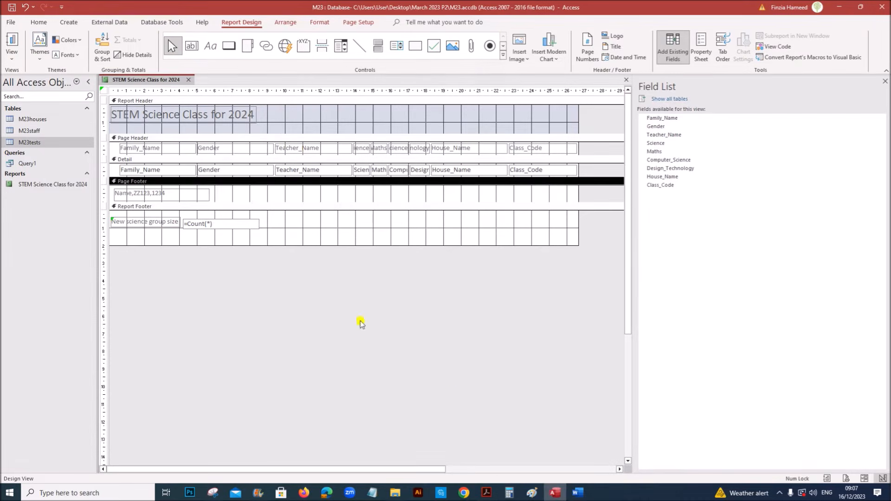
# Switch the report to Layout View and narrow the Family_Name column
pyautogui.rightClick(146, 84)
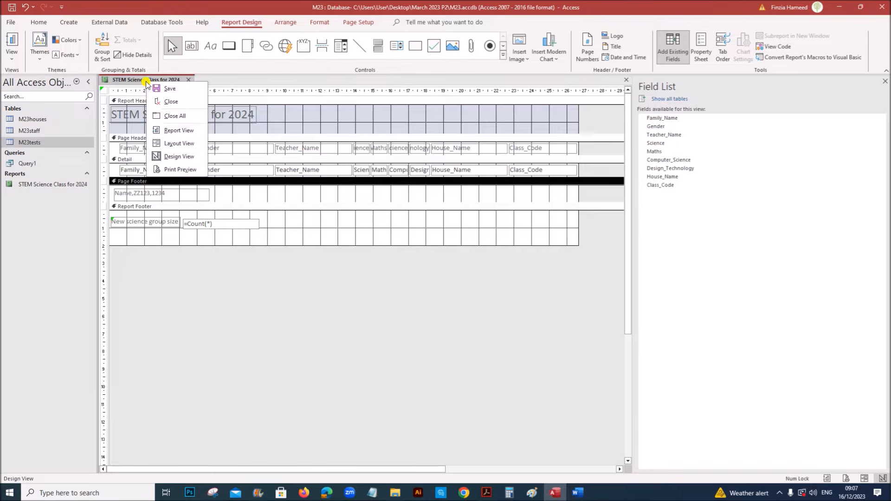
pyautogui.click(172, 143)
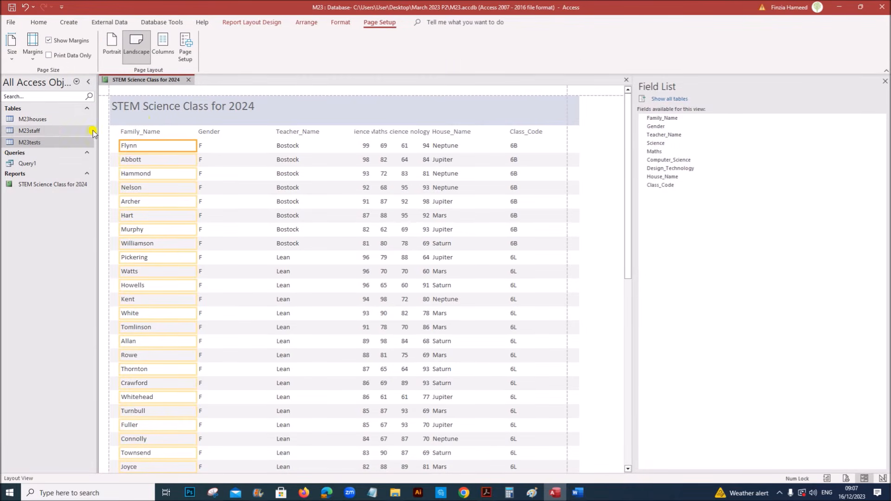
pyautogui.click(135, 134)
pyautogui.moveTo(195, 131); pyautogui.dragTo(181, 133)
pyautogui.click(219, 123)
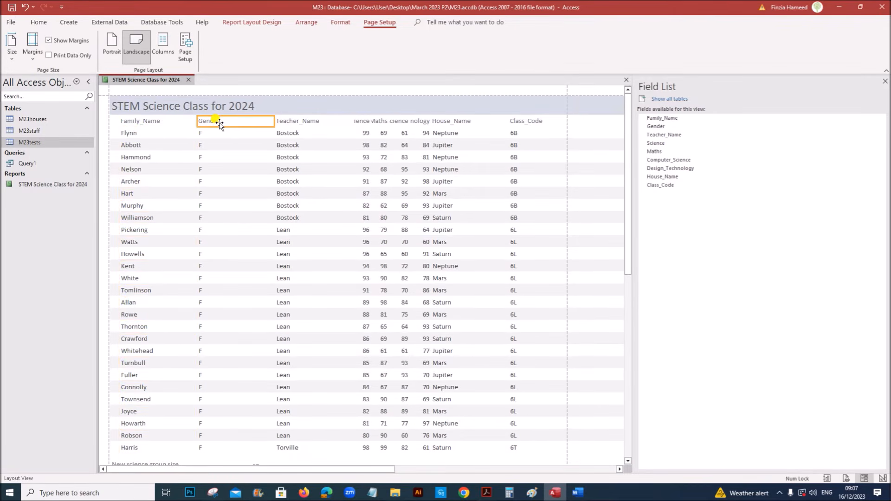
pyautogui.click(218, 132)
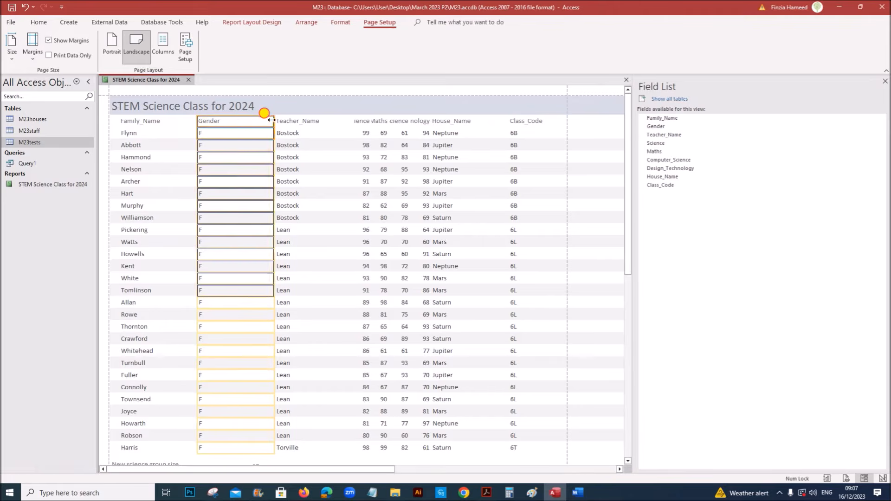
# Narrow the Teacher_Name column, nudge it left, and widen the Science column
pyautogui.click(300, 122)
pyautogui.click(307, 135)
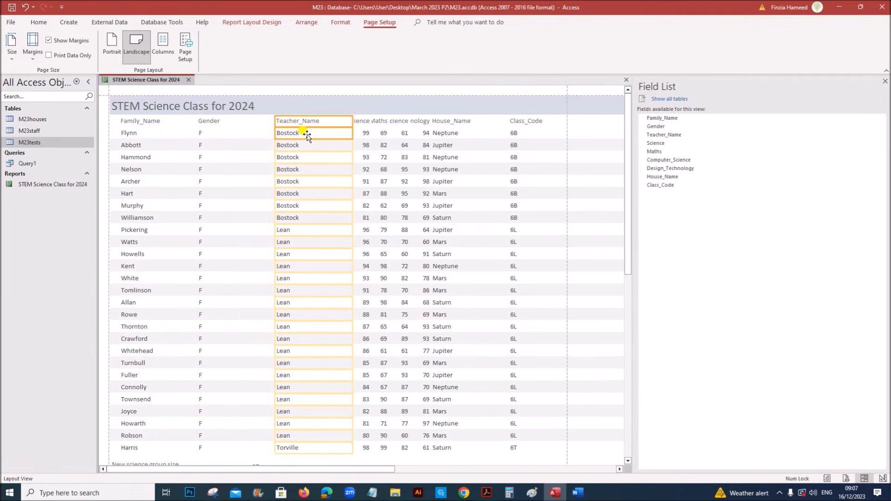
pyautogui.moveTo(355, 120); pyautogui.dragTo(330, 120)
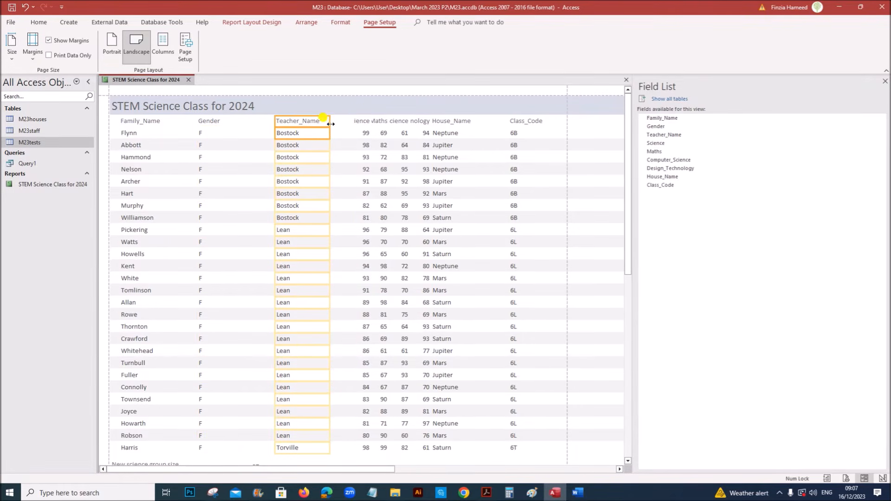
pyautogui.press('Left')
pyautogui.press('Left')
pyautogui.press('Left')
pyautogui.press('Left')
pyautogui.press('Left')
pyautogui.press('Left')
pyautogui.press('Left')
pyautogui.press('Left')
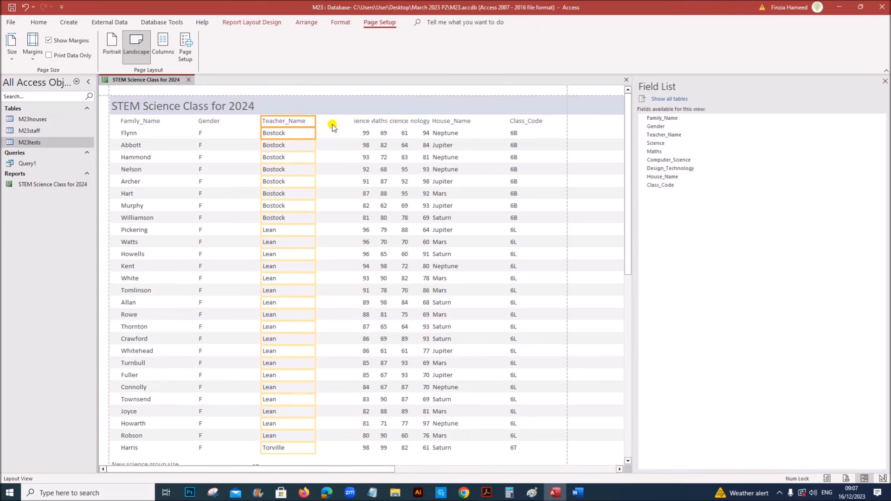
pyautogui.click(355, 121)
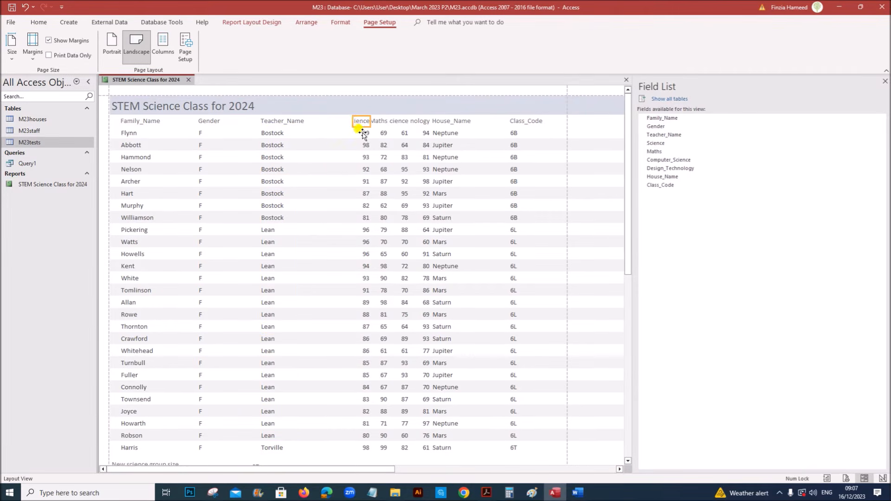
pyautogui.moveTo(354, 122); pyautogui.dragTo(338, 121)
# Shift Teacher_Name further left and move the Science column beside it
pyautogui.click(279, 121)
pyautogui.click(276, 133)
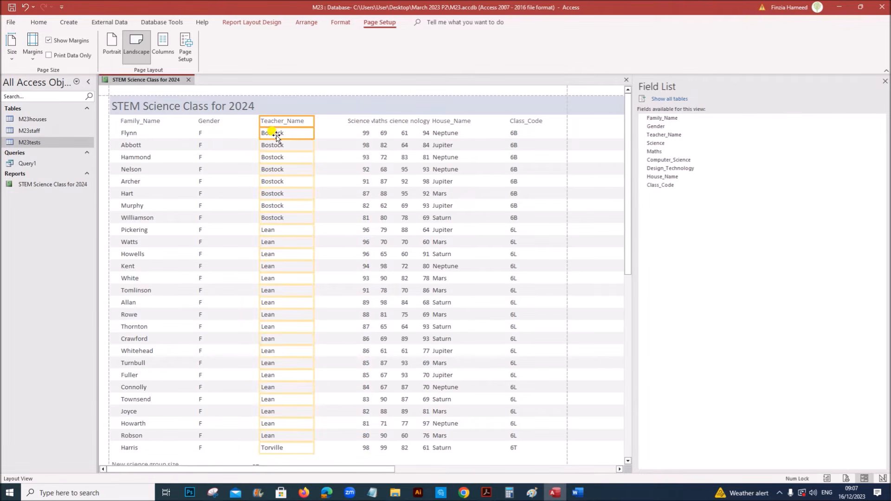
pyautogui.press('Left')
pyautogui.press('Left')
pyautogui.press('Left')
pyautogui.press('Left')
pyautogui.press('Left')
pyautogui.press('Left')
pyautogui.press('Left')
pyautogui.press('Left')
pyautogui.press('Left')
pyautogui.press('Left')
pyautogui.press('Left')
pyautogui.press('Left')
pyautogui.press('Left')
pyautogui.press('Left')
pyautogui.press('Left')
pyautogui.press('Left')
pyautogui.press('Left')
pyautogui.press('Left')
pyautogui.press('Left')
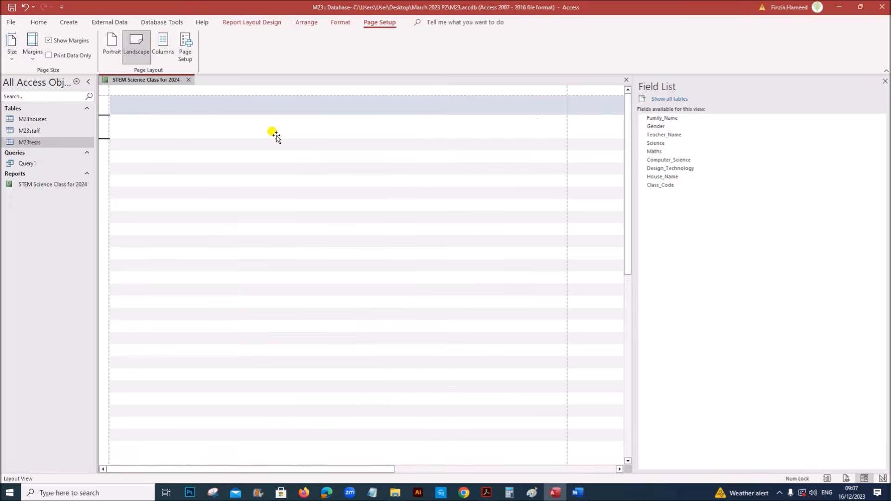
pyautogui.click(353, 121)
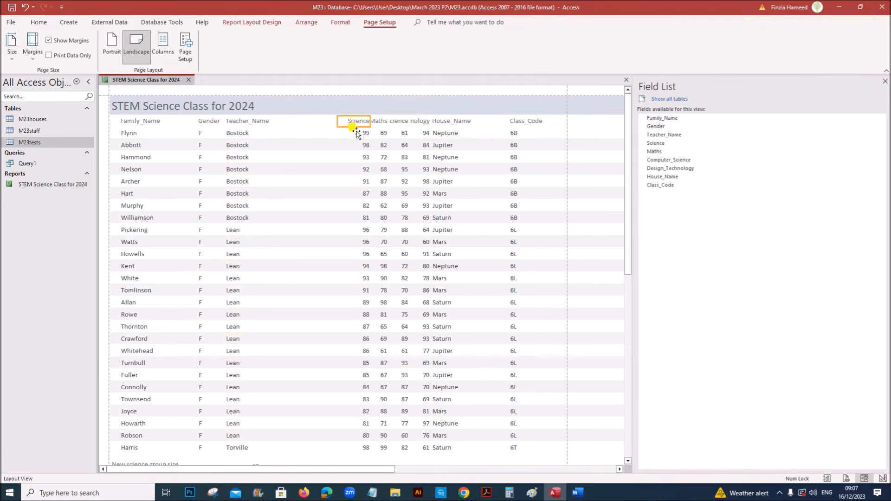
pyautogui.moveTo(359, 125); pyautogui.dragTo(279, 124)
pyautogui.press('Right')
pyautogui.press('Right')
pyautogui.press('Right')
pyautogui.press('Right')
pyautogui.press('Right')
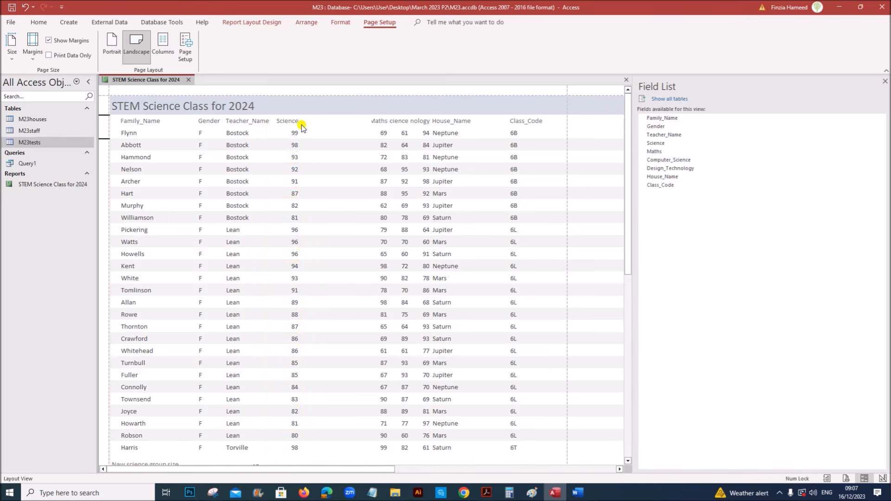
pyautogui.press('Right')
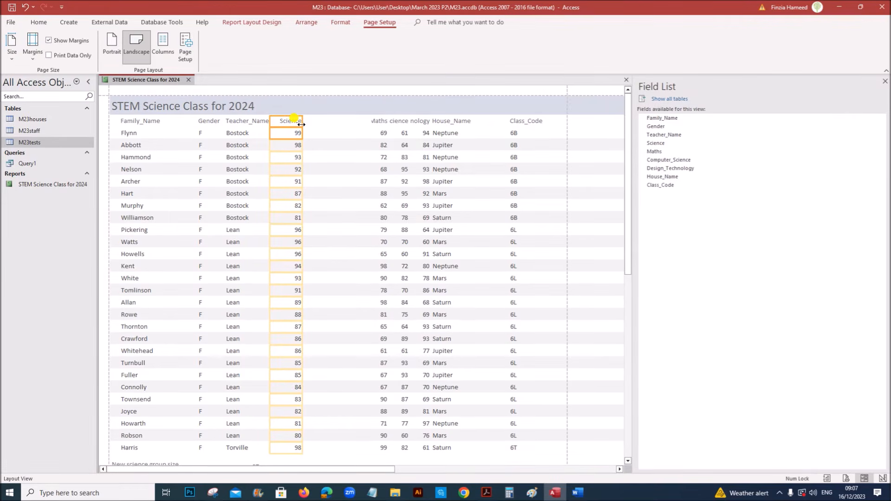
# Widen the Maths and Computer_Science columns so their full headings show
pyautogui.click(375, 131)
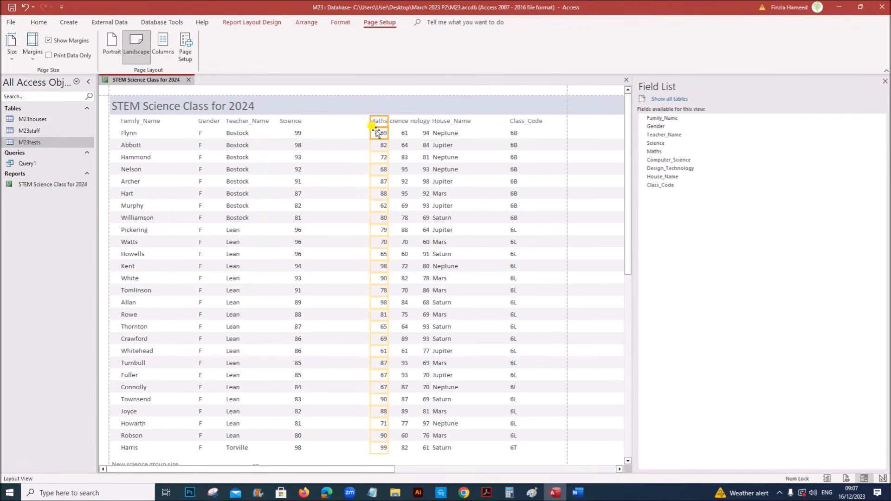
pyautogui.moveTo(370, 122); pyautogui.dragTo(315, 120)
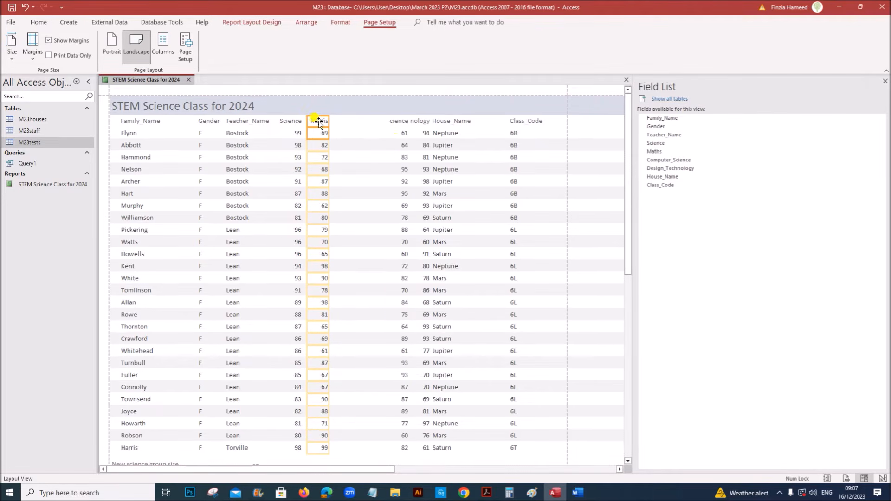
pyautogui.click(400, 121)
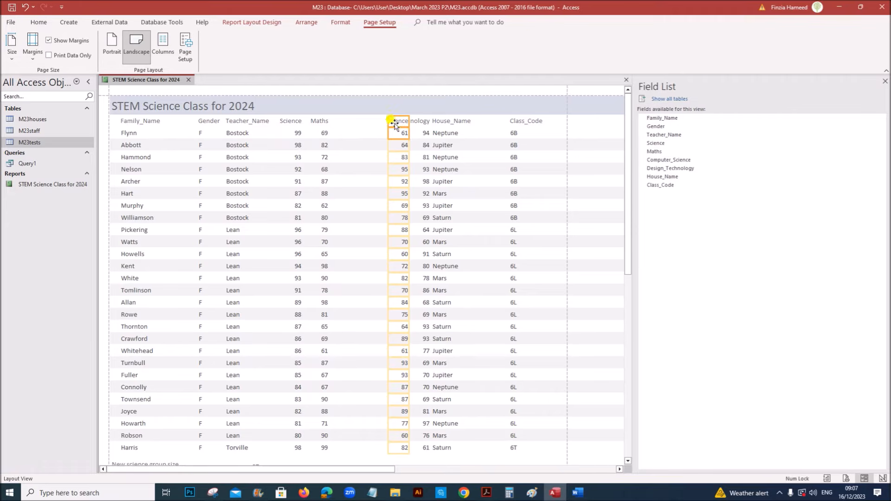
pyautogui.moveTo(390, 120); pyautogui.dragTo(359, 126)
pyautogui.click(358, 124)
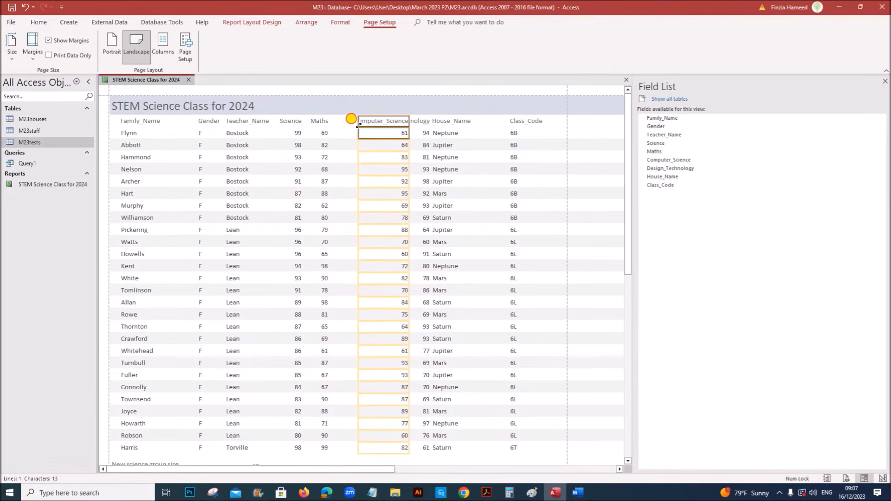
pyautogui.moveTo(352, 119)
pyautogui.mouseDown()
pyautogui.moveTo(346, 114)
pyautogui.moveTo(354, 122)
pyautogui.mouseUp()
pyautogui.press('Left')
pyautogui.press('Left')
pyautogui.press('Left')
pyautogui.press('Left')
pyautogui.press('Left')
pyautogui.press('Left')
pyautogui.press('Left')
pyautogui.press('Left')
pyautogui.press('Left')
pyautogui.press('Left')
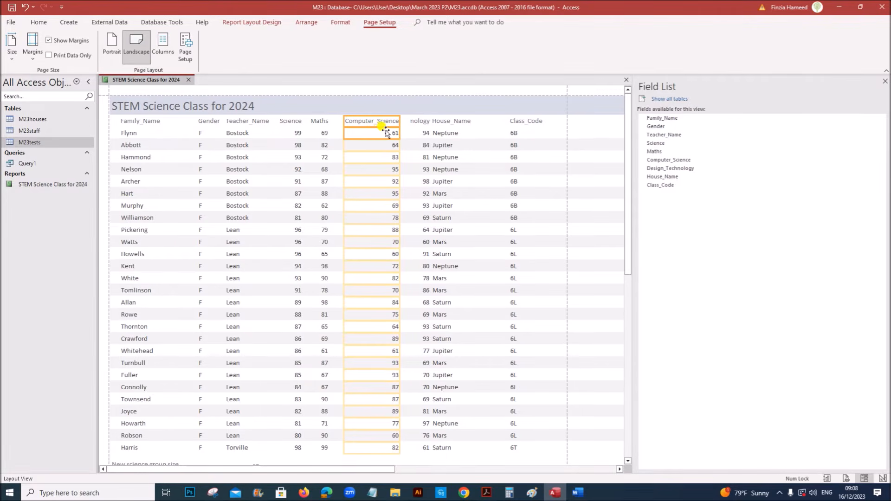
pyautogui.press('Left')
pyautogui.press('Left')
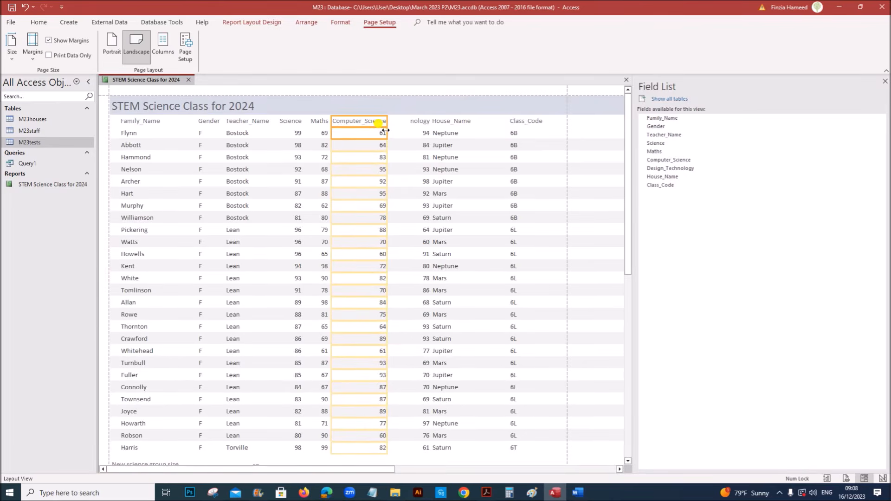
# Narrow Class_Code and House_Name and widen Design_Technology to show its full heading
pyautogui.click(413, 122)
pyautogui.click(418, 134)
pyautogui.moveTo(408, 122)
pyautogui.mouseDown()
pyautogui.moveTo(384, 120)
pyautogui.moveTo(394, 121)
pyautogui.mouseUp()
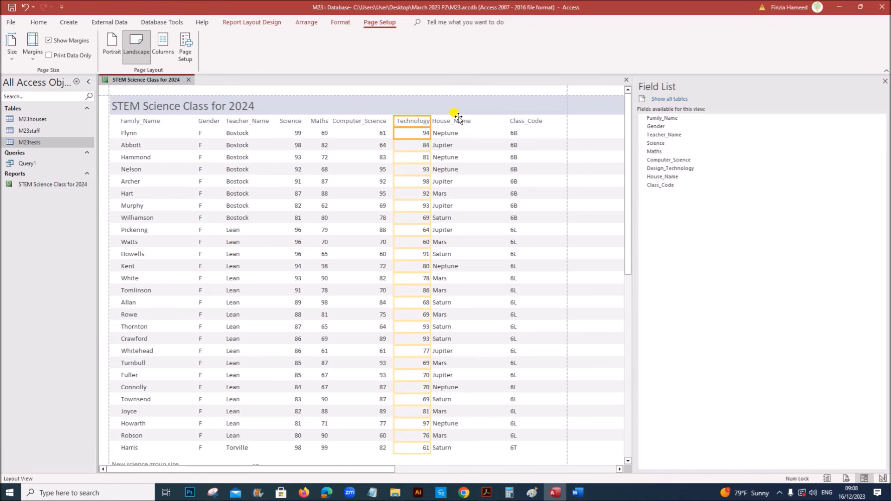
pyautogui.click(534, 121)
pyautogui.click(531, 133)
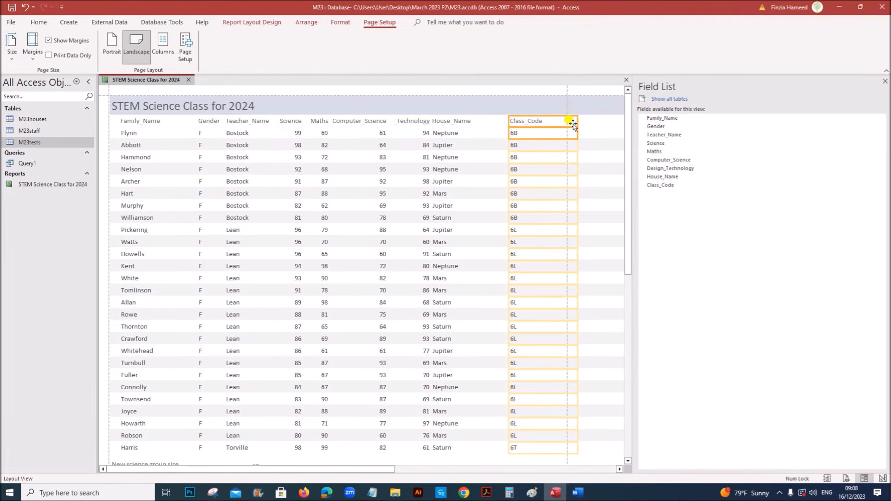
pyautogui.moveTo(578, 121); pyautogui.dragTo(560, 121)
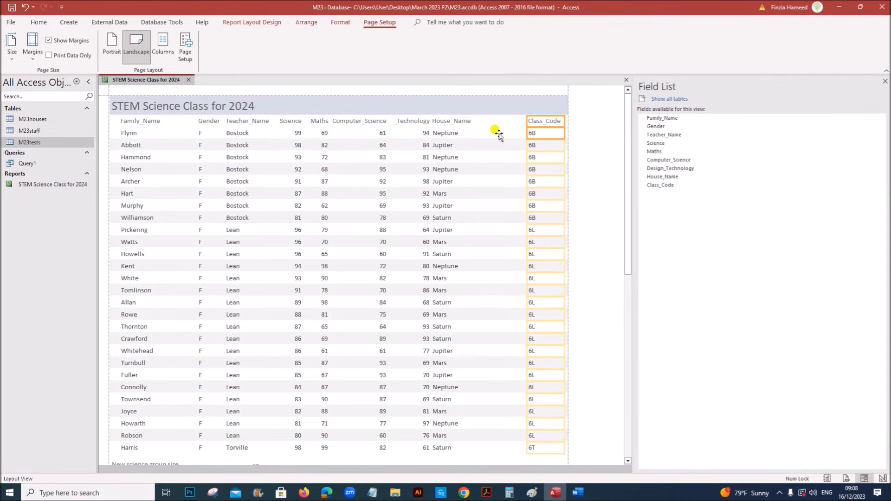
pyautogui.click(455, 123)
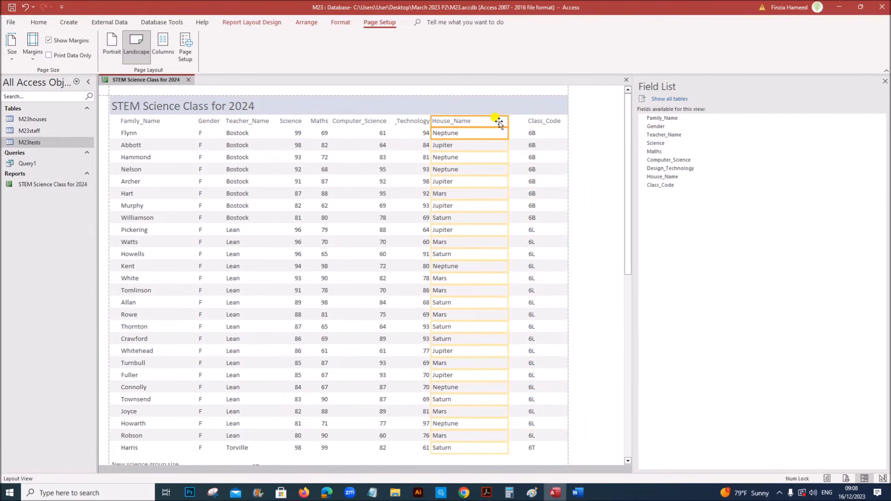
pyautogui.moveTo(507, 123)
pyautogui.mouseDown()
pyautogui.moveTo(481, 123)
pyautogui.moveTo(501, 124)
pyautogui.mouseUp()
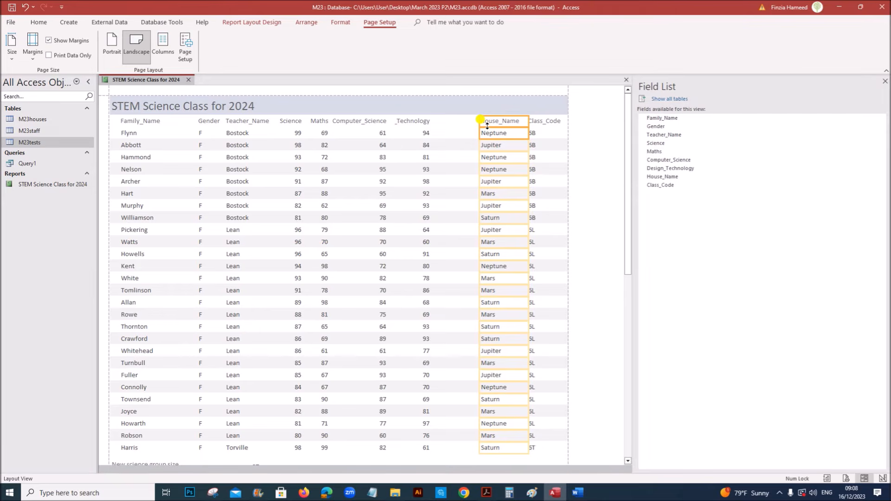
pyautogui.click(419, 122)
pyautogui.moveTo(430, 122); pyautogui.dragTo(467, 122)
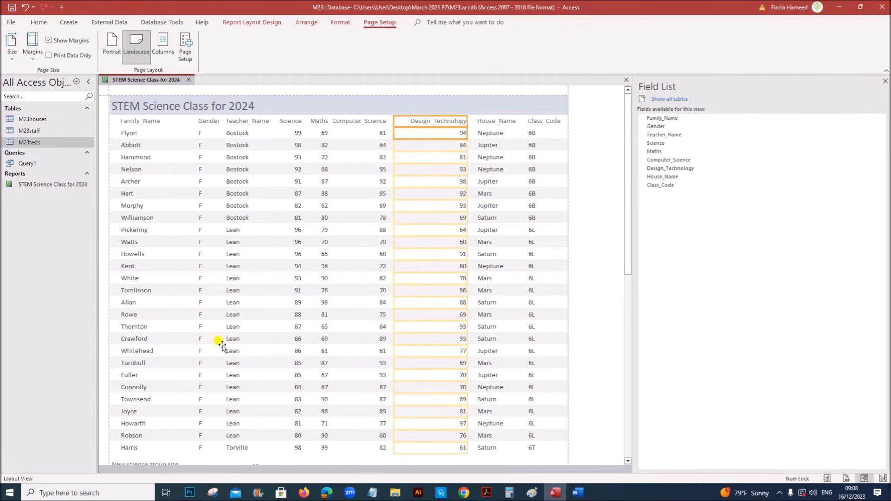
# Check the group-size count of 27 in the report footer, then bring up the question paper
pyautogui.scroll(-2, 270, 320)
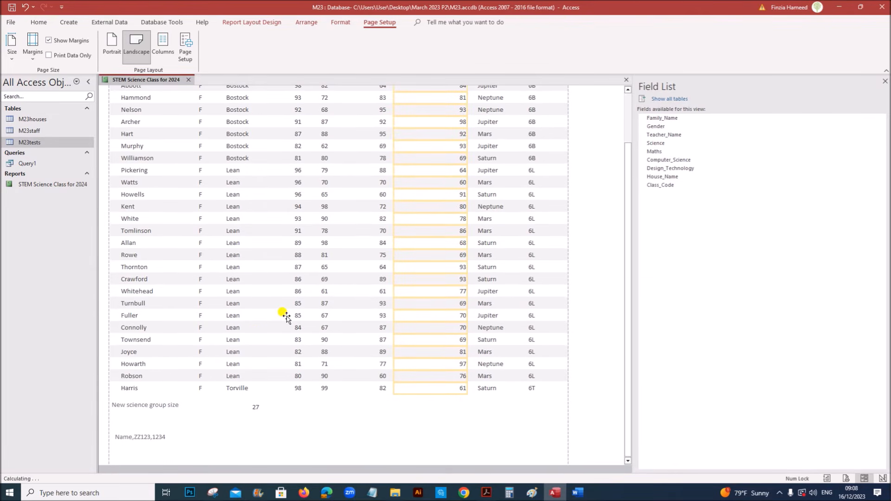
pyautogui.click(255, 407)
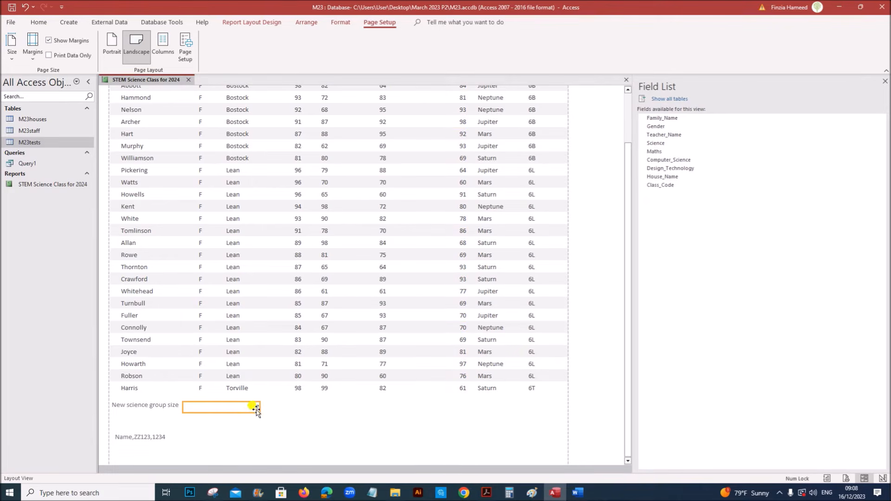
pyautogui.click(321, 417)
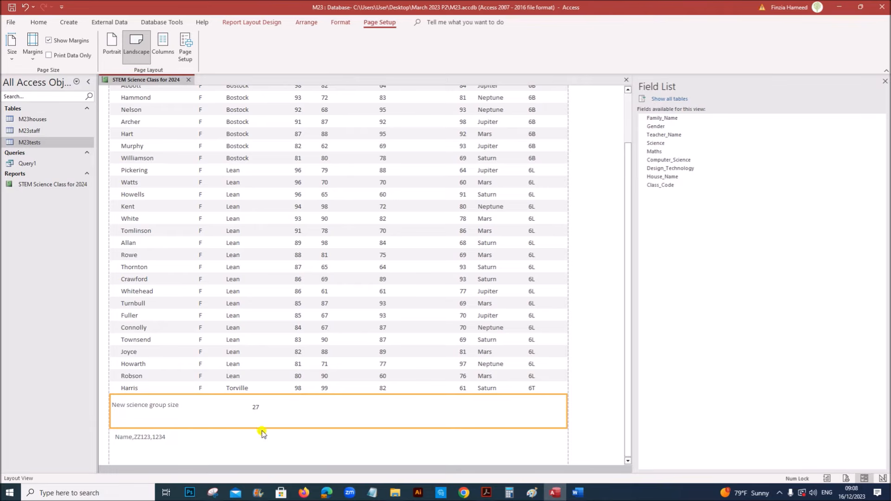
pyautogui.click(486, 493)
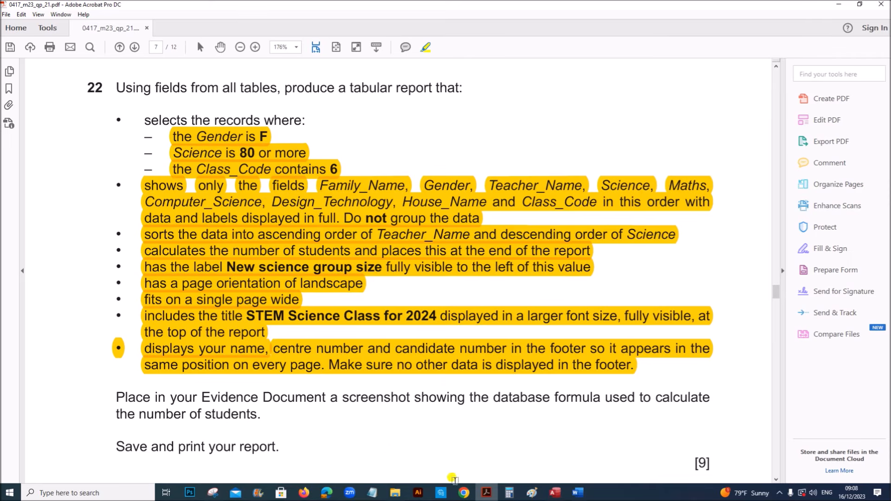
# Reread question 22's requirements and return to the Access report
pyautogui.scroll(-3, 304, 332)
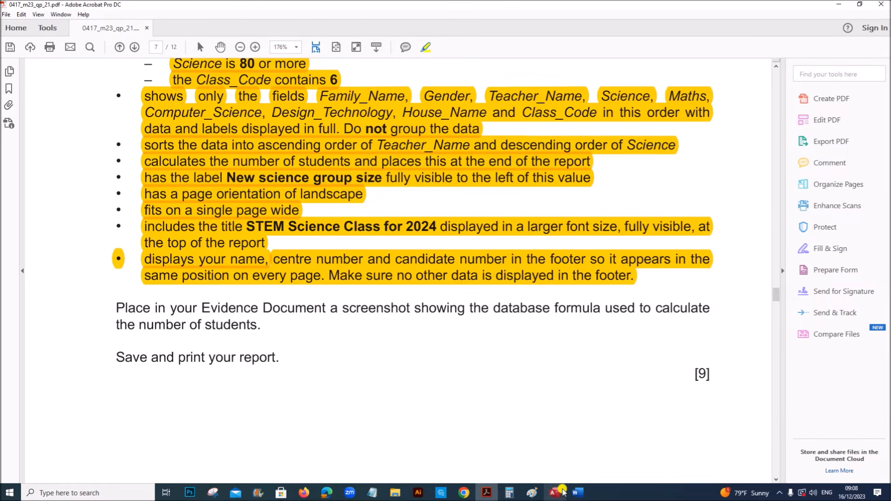
pyautogui.click(559, 492)
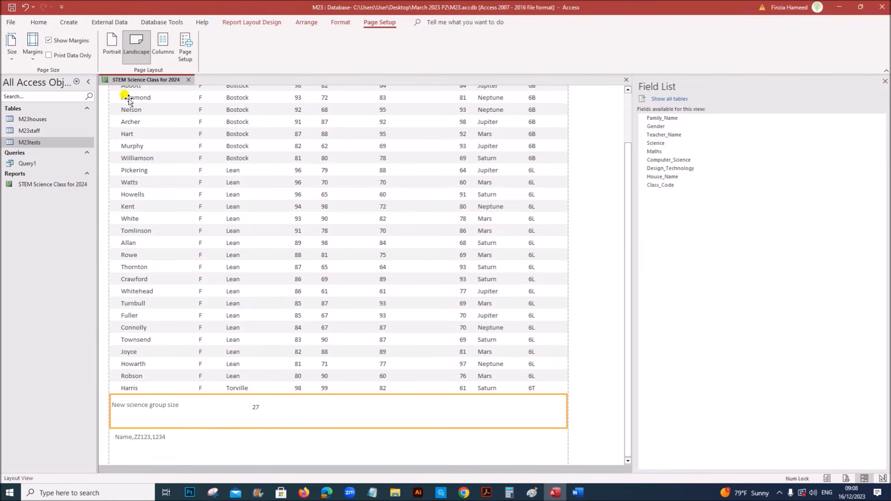
# Switch the report to Design View and snip the =Count(*) group-size formula
pyautogui.rightClick(134, 85)
pyautogui.click(158, 147)
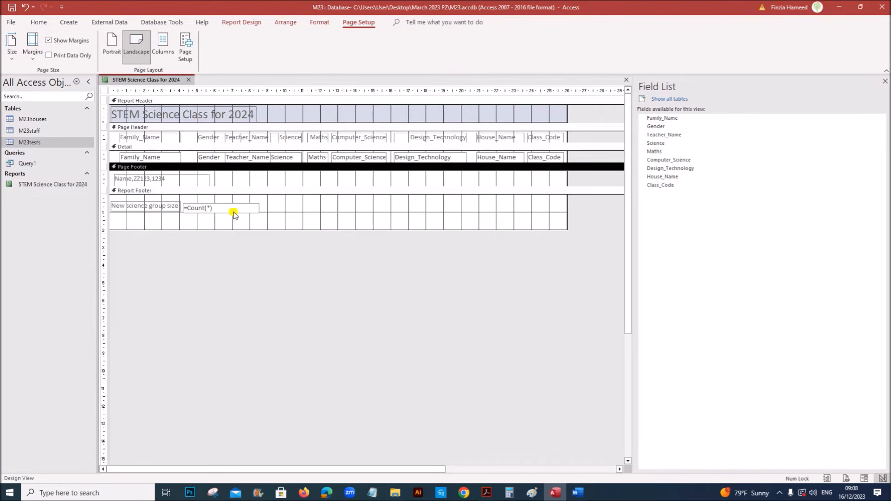
pyautogui.click(212, 492)
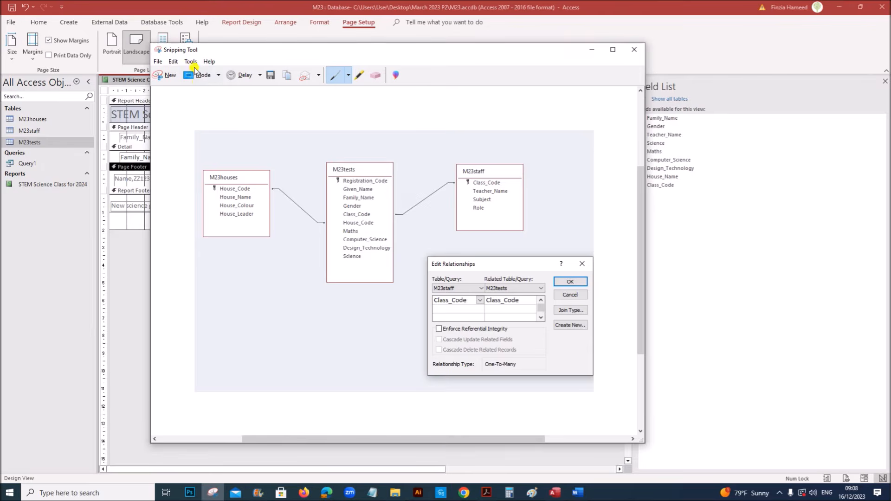
pyautogui.click(171, 74)
pyautogui.moveTo(107, 198); pyautogui.dragTo(270, 223)
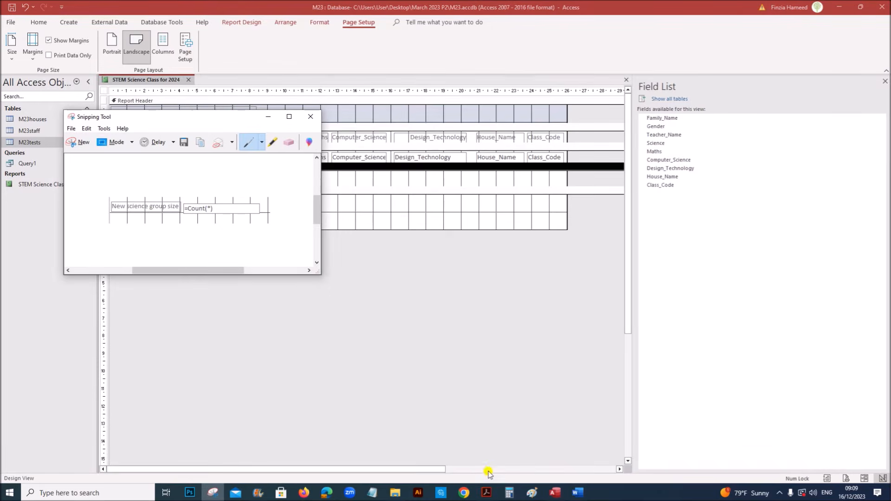
# Paste the formula screenshot under Step 22 – Evidence 8 in Word
pyautogui.click(577, 493)
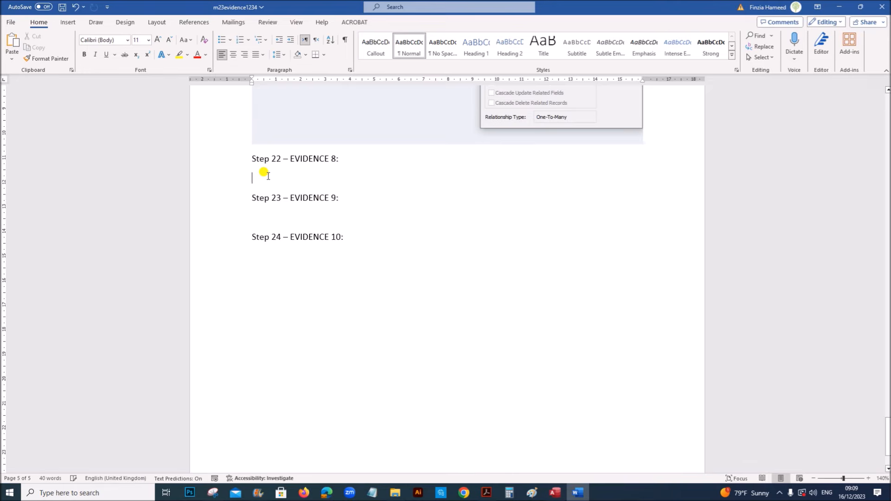
pyautogui.hotkey('ctrl', 'v')
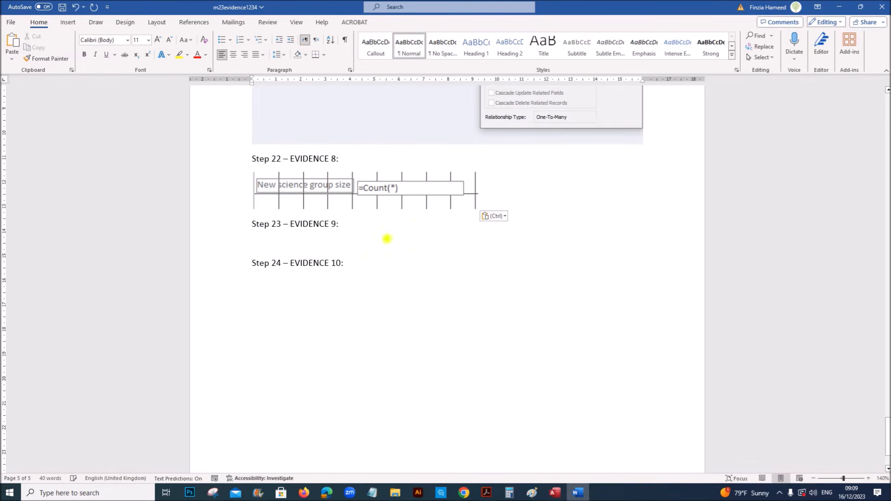
pyautogui.click(487, 492)
pyautogui.scroll(-5, 427, 407)
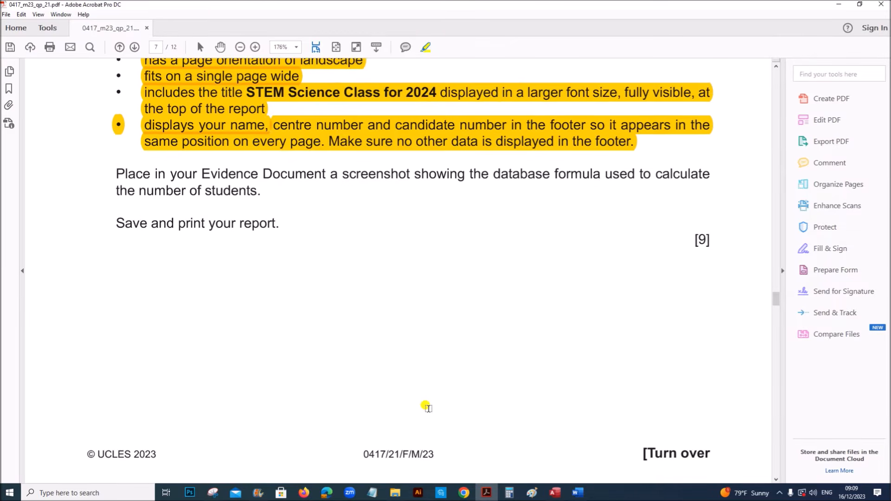
# Read question 23's Year Five report requirements on page 8, then go back to Access
pyautogui.scroll(-10, 426, 406)
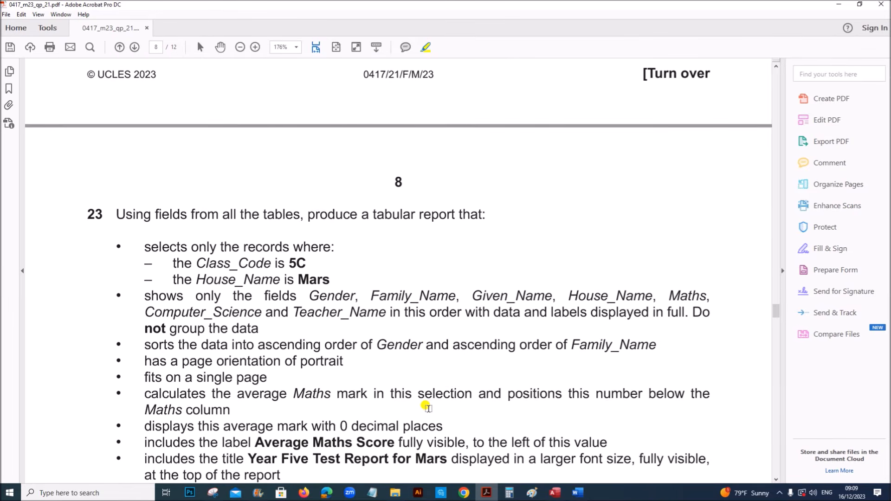
pyautogui.scroll(-1, 426, 407)
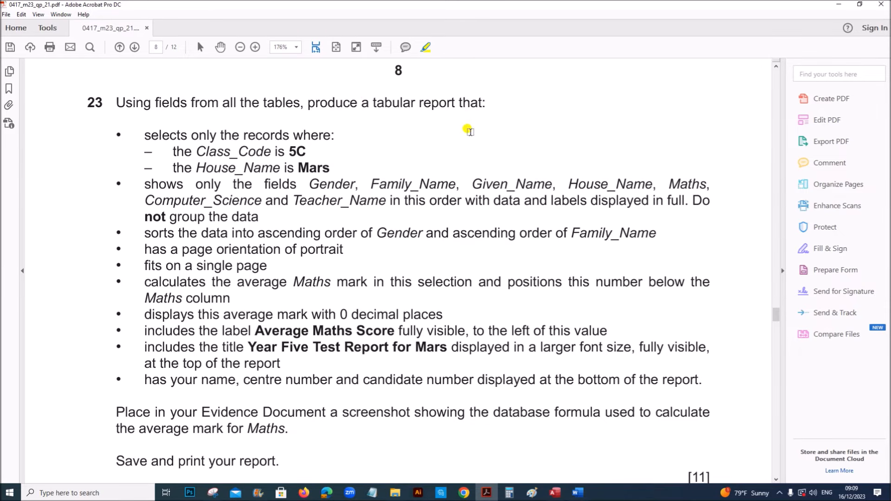
pyautogui.scroll(7, 467, 129)
pyautogui.scroll(20, 490, 327)
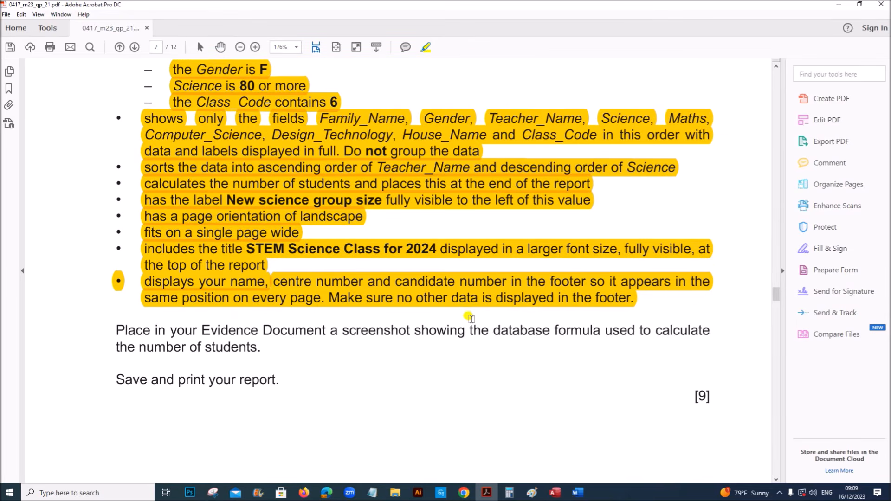
pyautogui.click(555, 493)
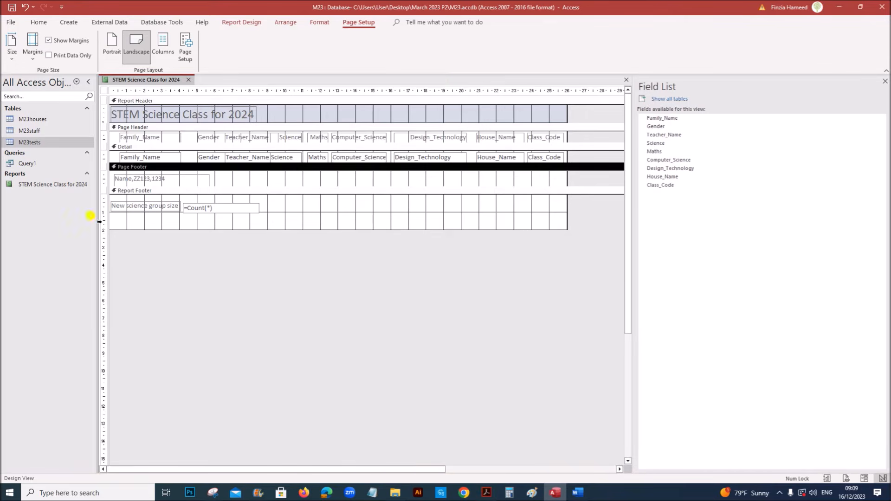
# Save the STEM Science Class for 2024 report, check both print-preview pages, then close it
pyautogui.rightClick(141, 82)
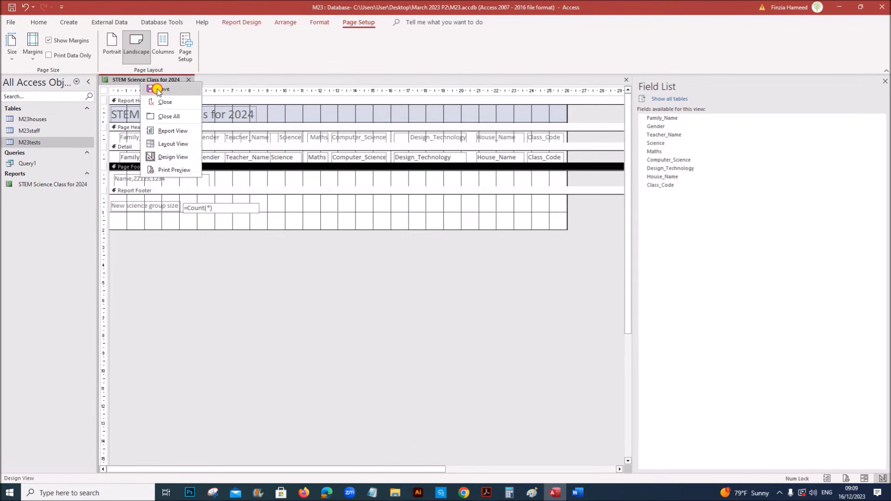
pyautogui.click(157, 89)
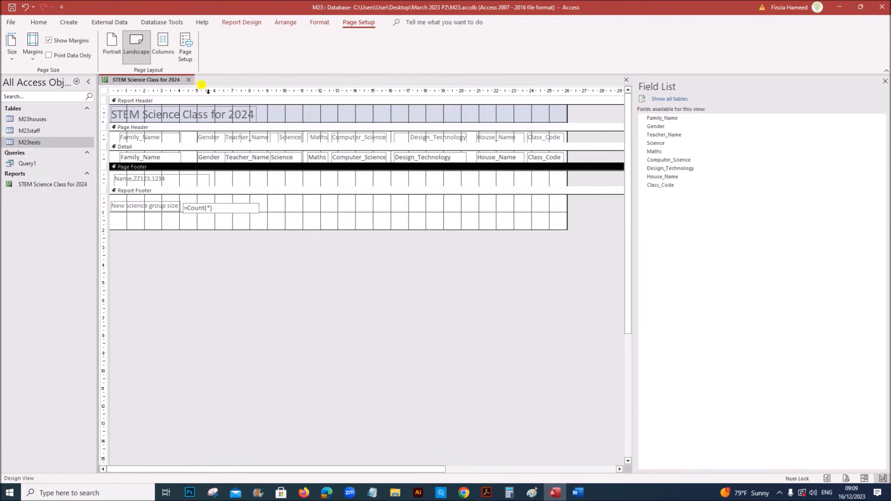
pyautogui.rightClick(163, 82)
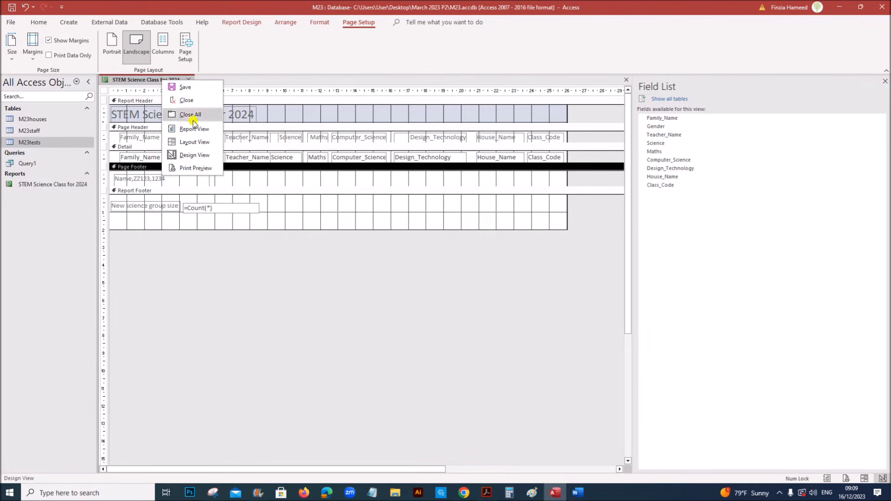
pyautogui.click(203, 168)
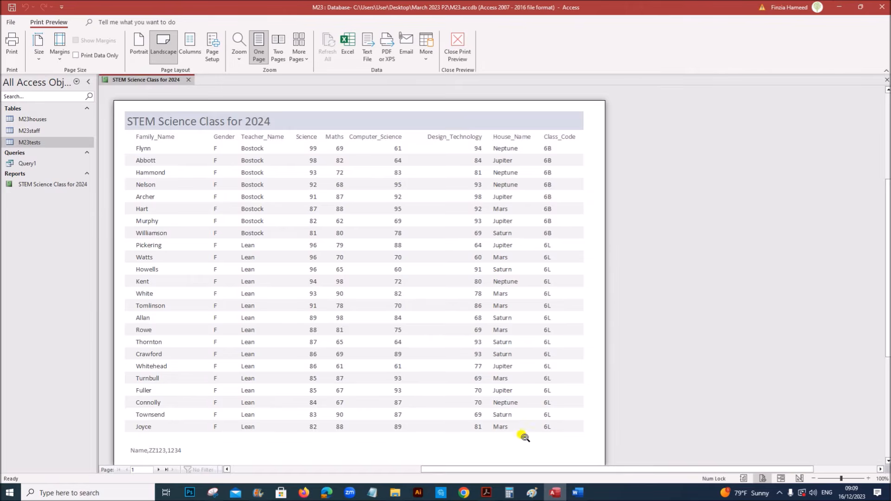
pyautogui.scroll(-5, 528, 423)
pyautogui.scroll(5, 528, 421)
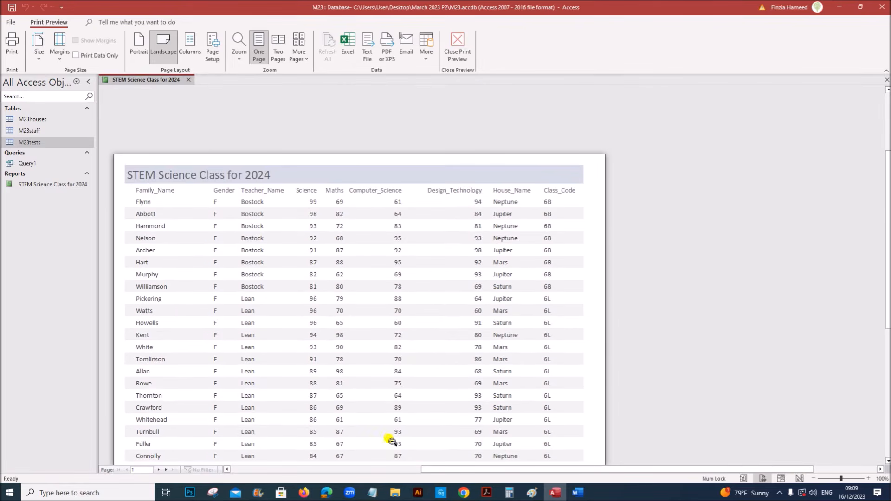
pyautogui.click(166, 470)
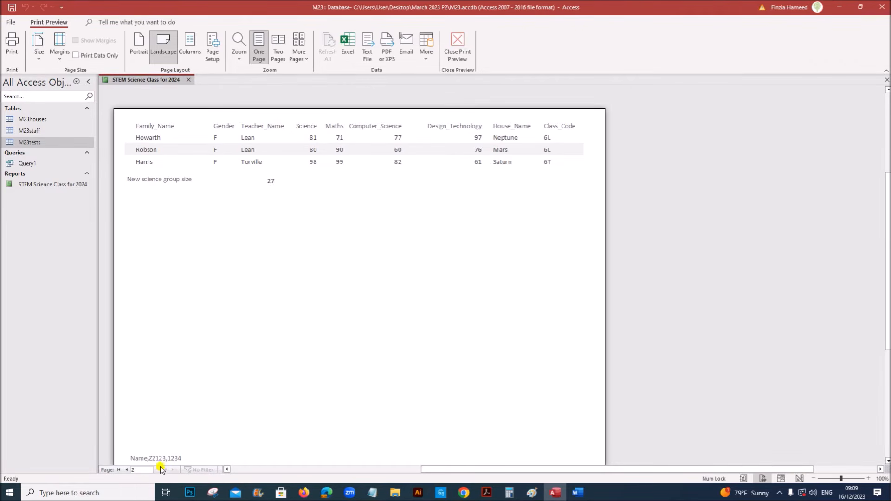
pyautogui.click(126, 471)
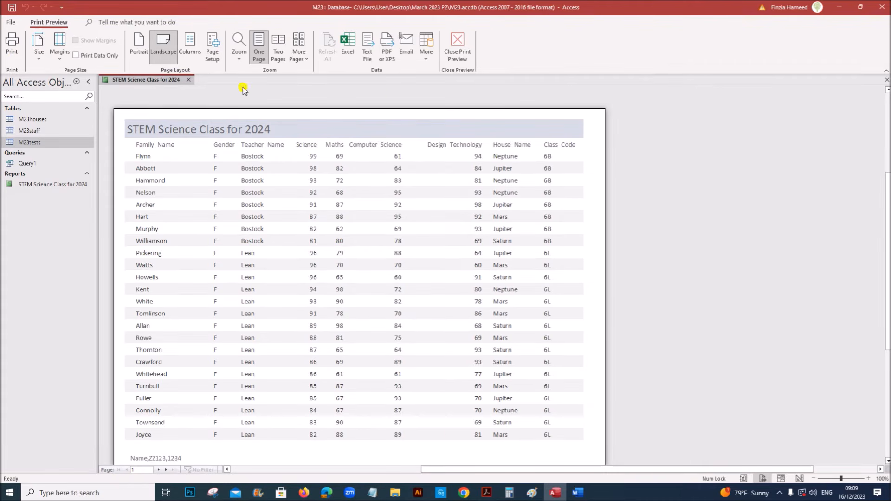
pyautogui.click(188, 80)
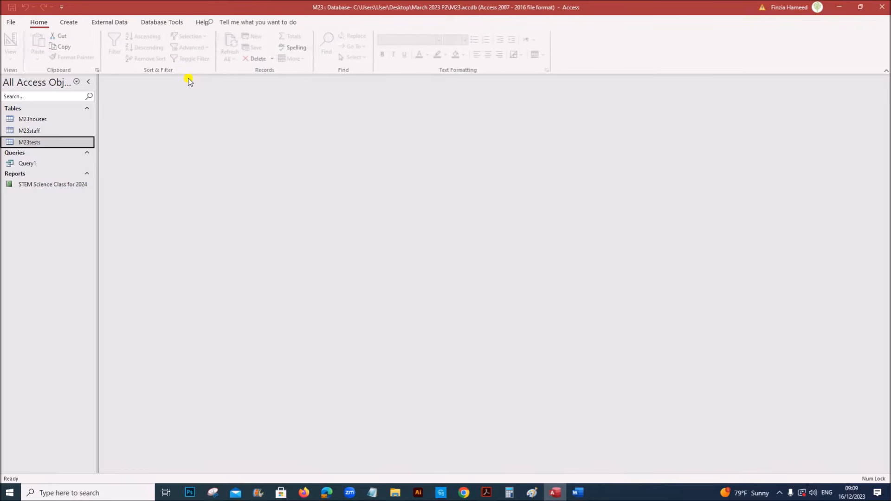
# Start a new query design with M23houses, M23staff and M23tests, enlarging the M23tests box
pyautogui.click(70, 21)
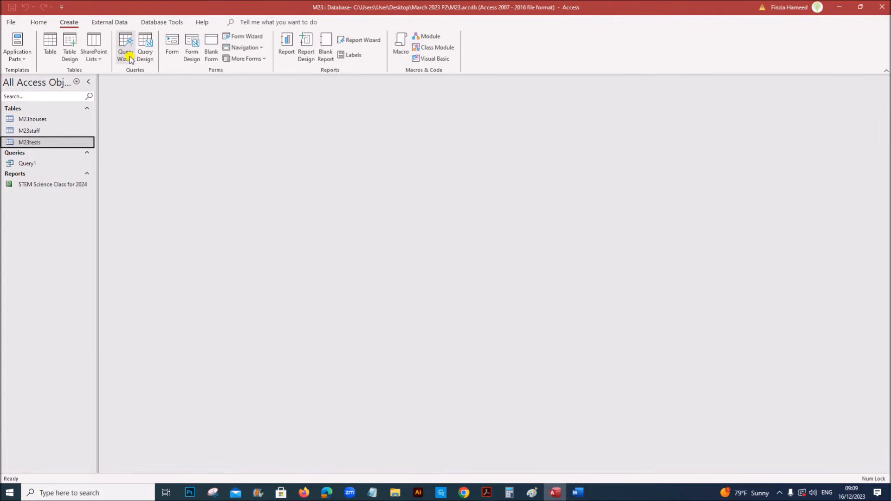
pyautogui.click(145, 52)
pyautogui.click(796, 136)
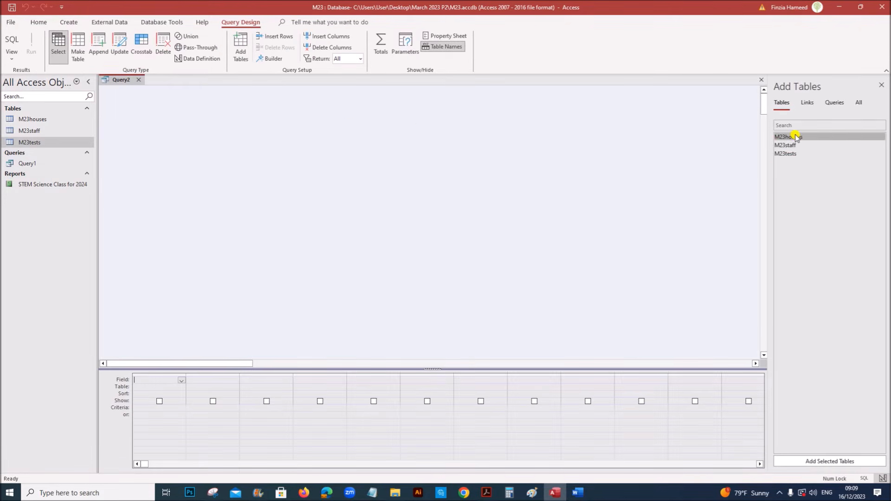
pyautogui.doubleClick(795, 136)
pyautogui.doubleClick(789, 145)
pyautogui.doubleClick(785, 153)
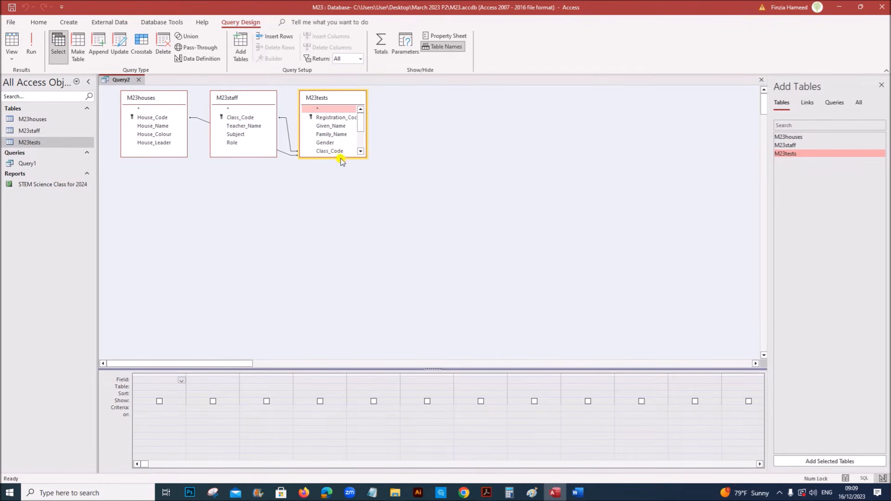
pyautogui.moveTo(342, 159); pyautogui.dragTo(341, 229)
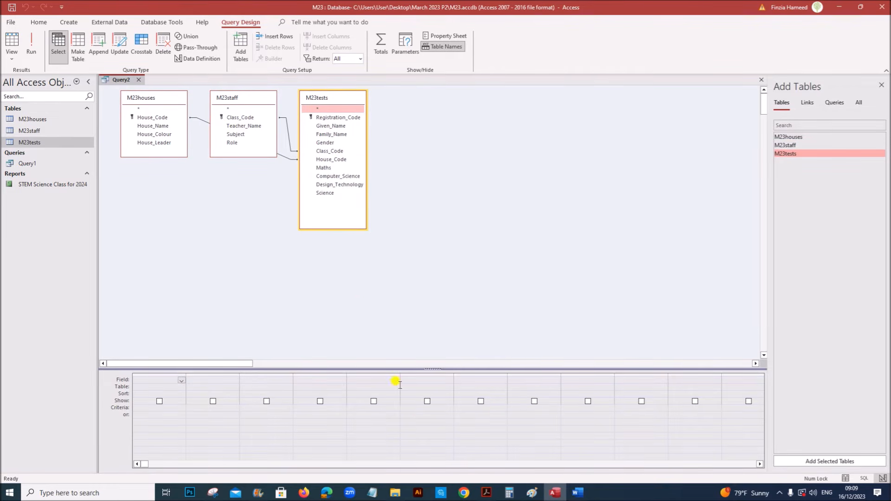
# Bring the question paper back up and scroll to question 23
pyautogui.click(486, 492)
pyautogui.scroll(-10, 371, 395)
pyautogui.scroll(-5, 372, 418)
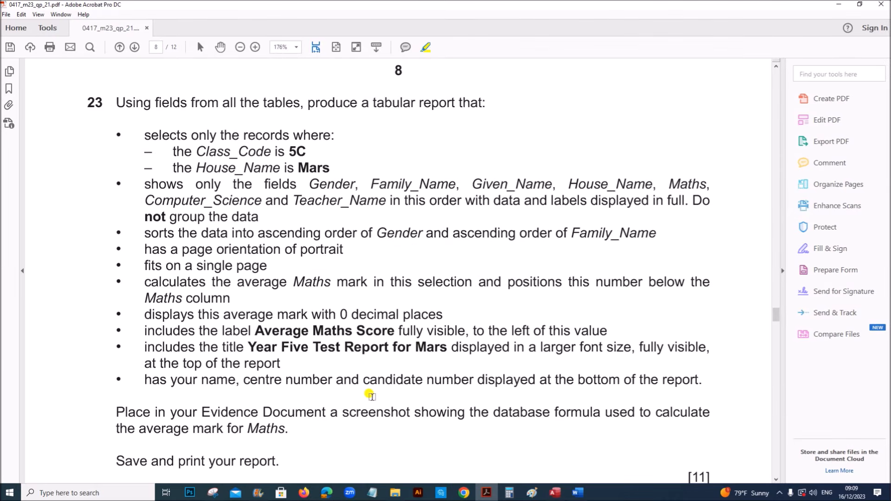
# Highlight the bullet requiring only the fields Gender through Teacher_Name, with no grouping
pyautogui.scroll(2, 335, 308)
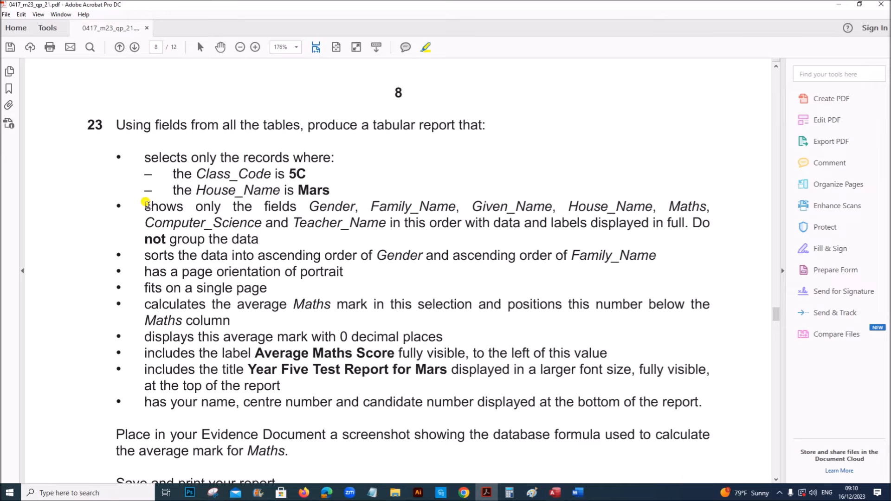
pyautogui.moveTo(143, 204)
pyautogui.mouseDown()
pyautogui.moveTo(215, 238)
pyautogui.moveTo(258, 239)
pyautogui.mouseUp()
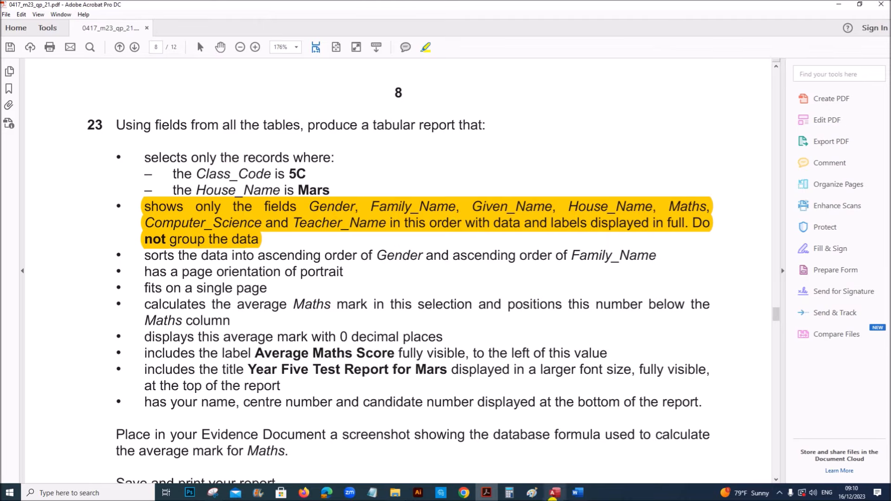
pyautogui.click(555, 493)
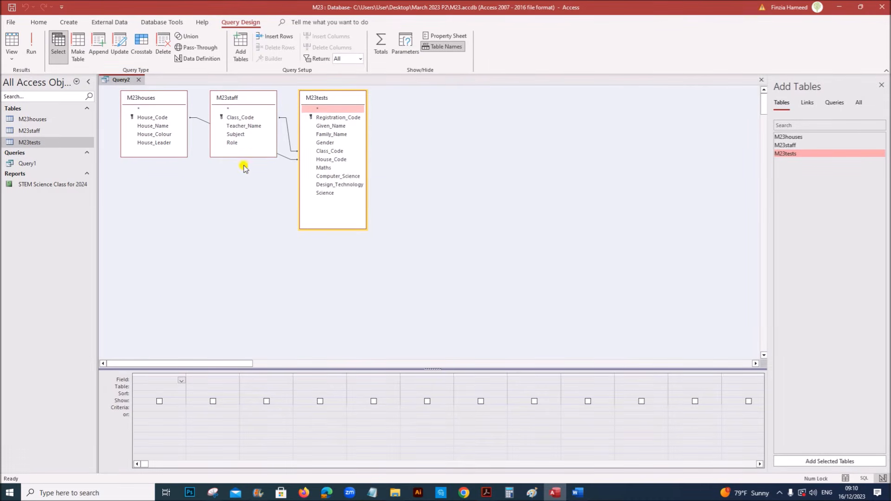
# Add Gender, Family_Name and Given_Name to the query grid, checking the order in the PDF
pyautogui.doubleClick(325, 143)
pyautogui.doubleClick(327, 135)
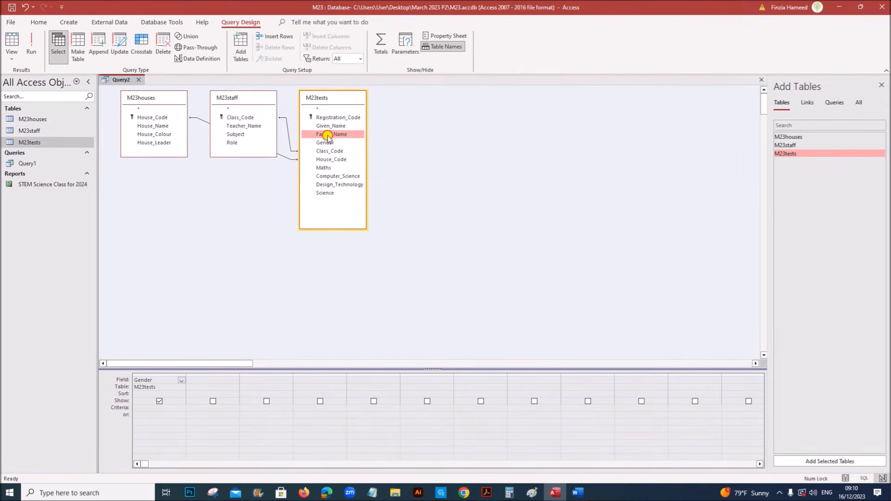
pyautogui.doubleClick(329, 127)
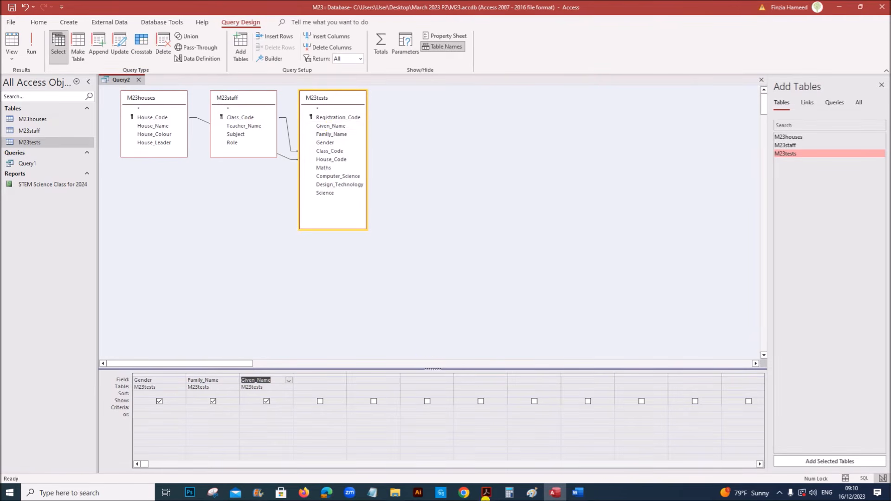
pyautogui.click(486, 493)
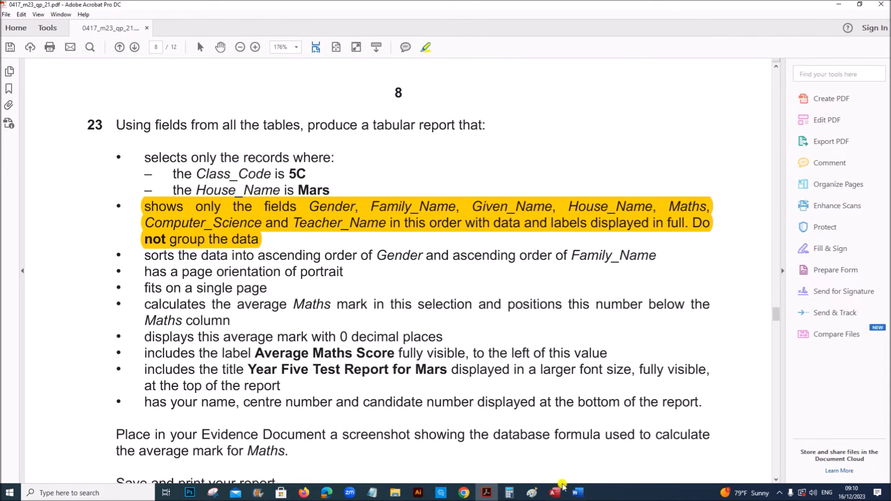
pyautogui.click(555, 494)
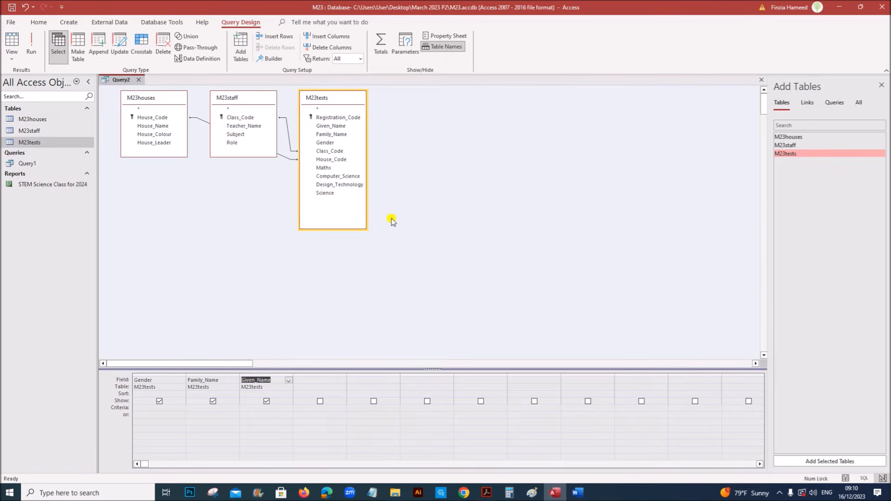
# Add House_Name, Maths and Teacher_Name to the grid
pyautogui.doubleClick(159, 127)
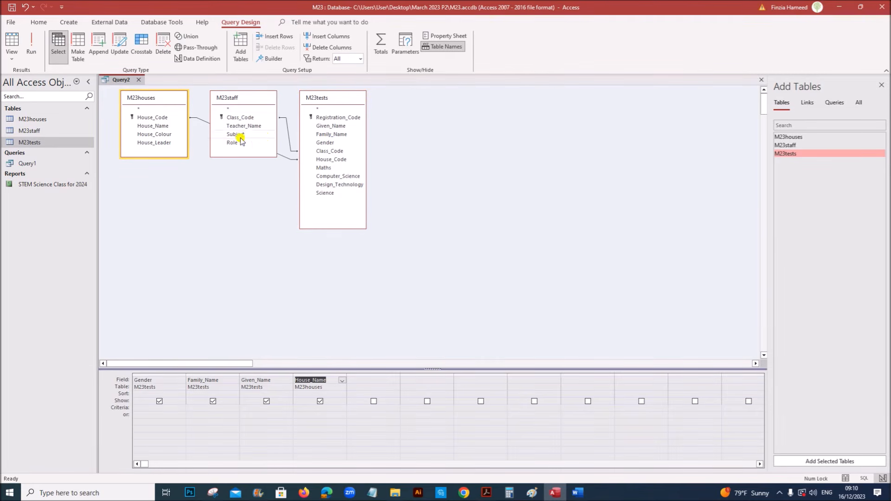
pyautogui.doubleClick(329, 168)
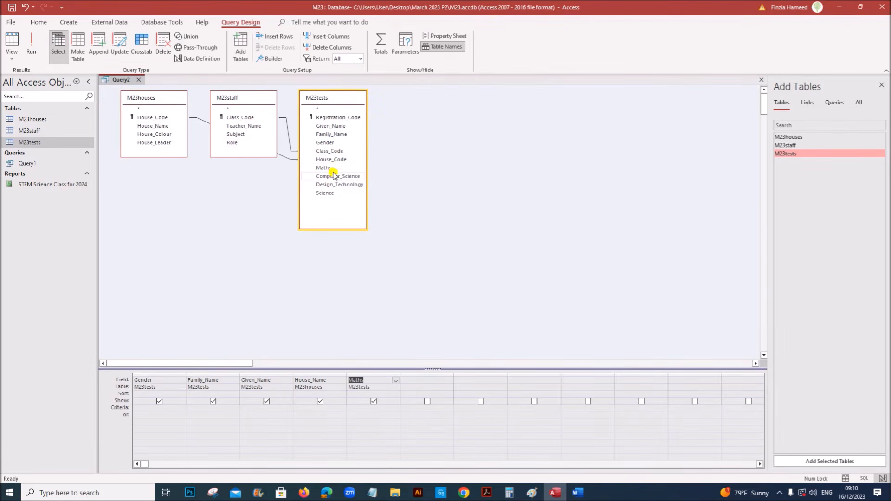
pyautogui.click(486, 494)
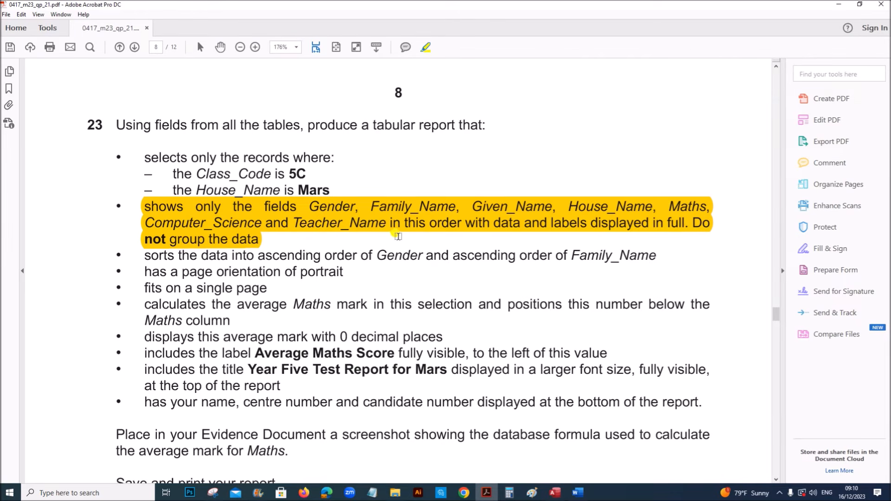
pyautogui.click(556, 493)
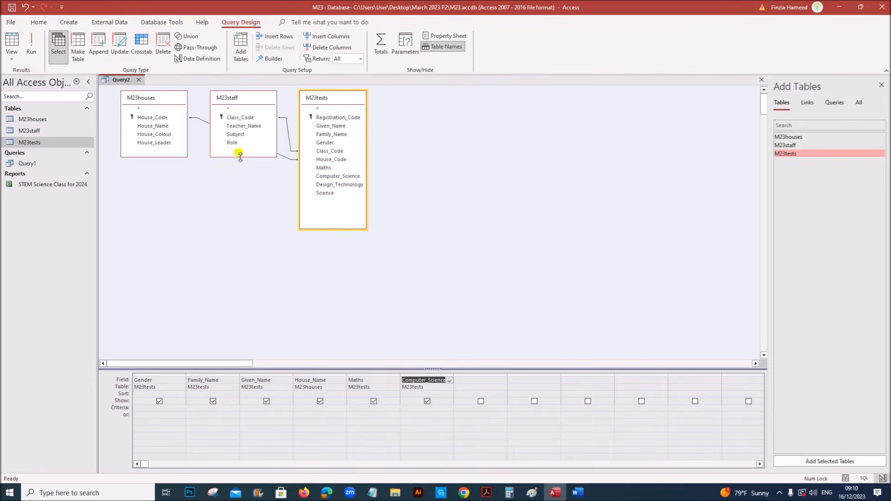
pyautogui.doubleClick(239, 126)
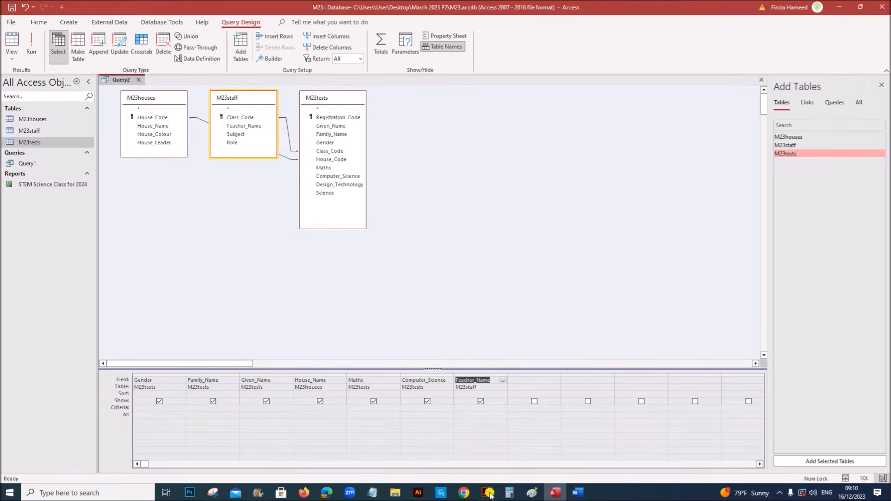
# Highlight 'Class_Code is 5C' in the PDF, then add Class_Code and begin its criterion
pyautogui.click(489, 496)
pyautogui.scroll(-2, 297, 261)
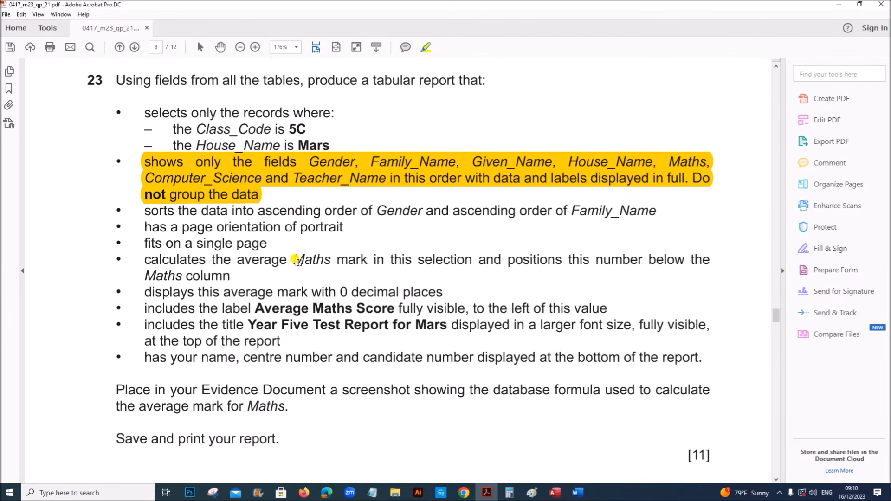
pyautogui.scroll(3, 297, 261)
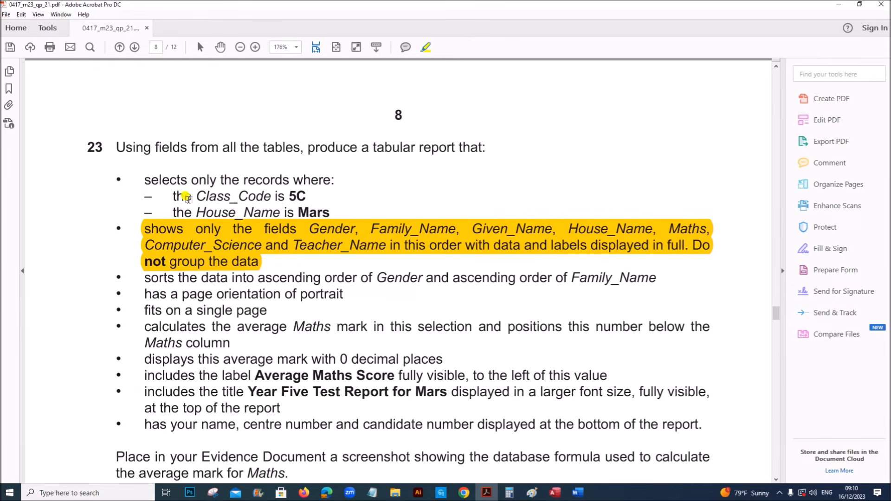
pyautogui.moveTo(171, 192); pyautogui.dragTo(302, 195)
pyautogui.click(556, 493)
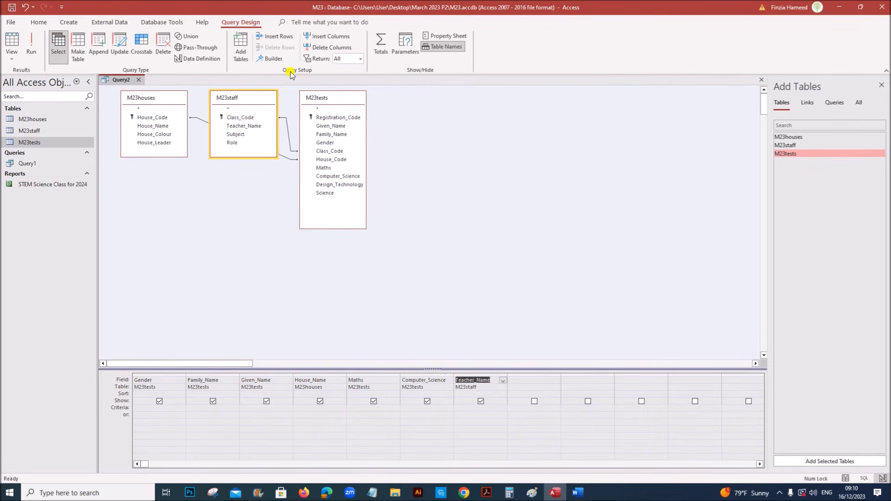
pyautogui.doubleClick(252, 121)
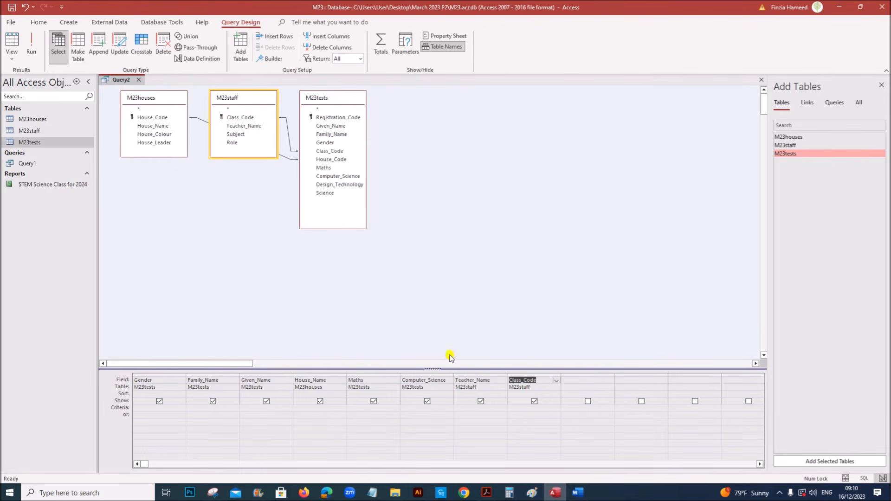
pyautogui.click(520, 407)
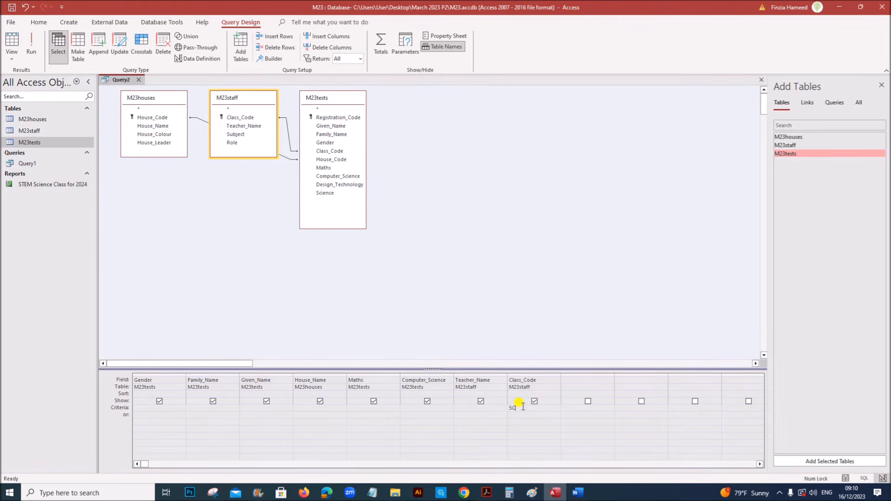
# Run the query to check the 5C records, then untick Show for Class_Code
pyautogui.click(31, 46)
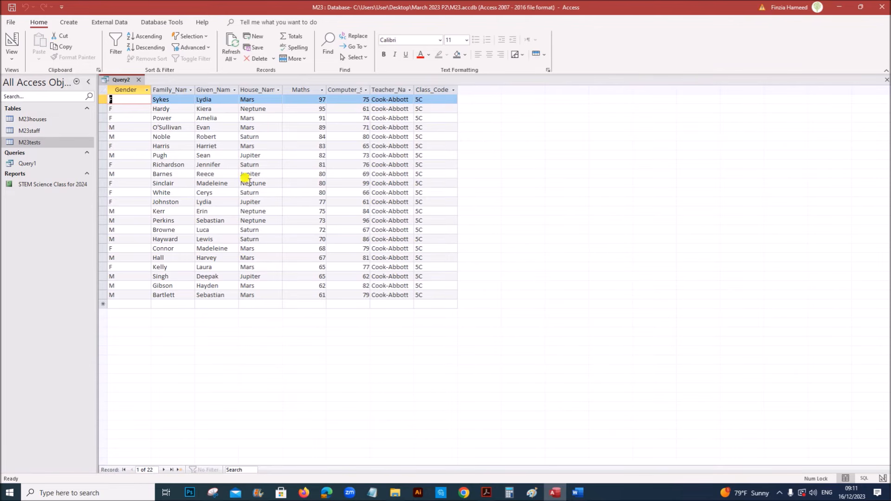
pyautogui.rightClick(123, 83)
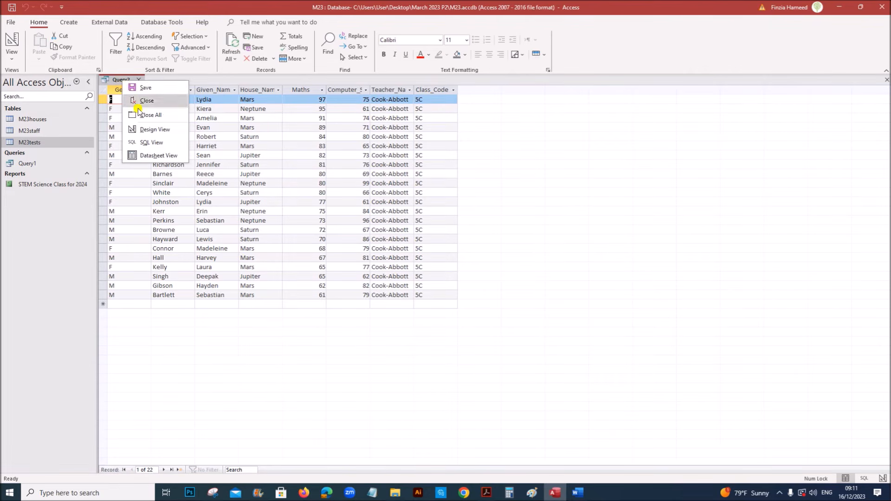
pyautogui.click(151, 132)
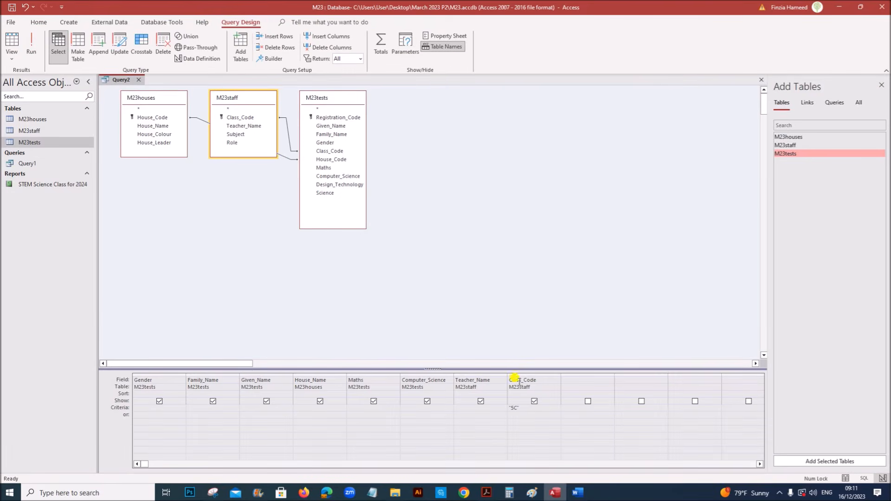
pyautogui.click(535, 402)
# Highlight the House_Name is Mars line, enter Mars as the House_Name criterion, and rerun
pyautogui.click(487, 492)
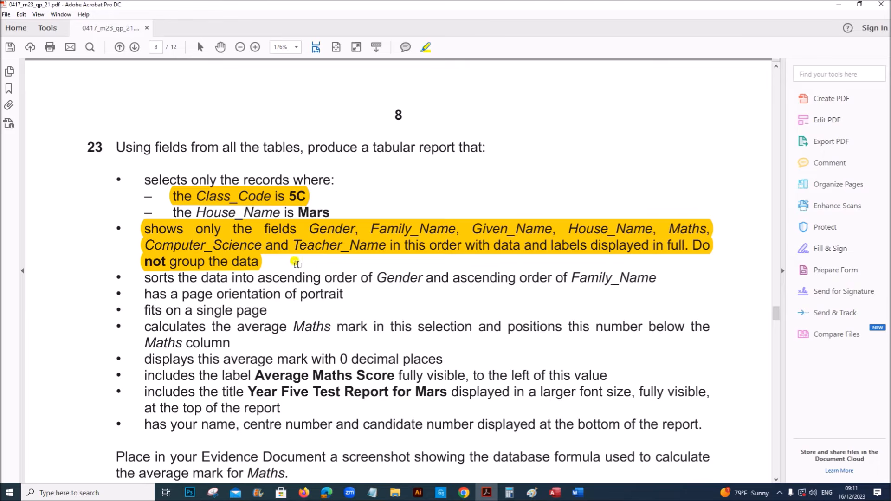
pyautogui.moveTo(171, 213); pyautogui.dragTo(327, 213)
pyautogui.click(555, 492)
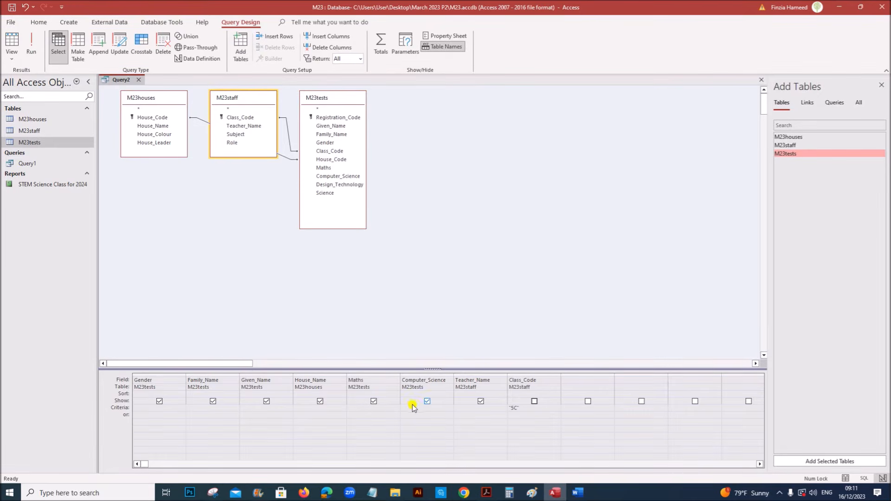
pyautogui.click(325, 409)
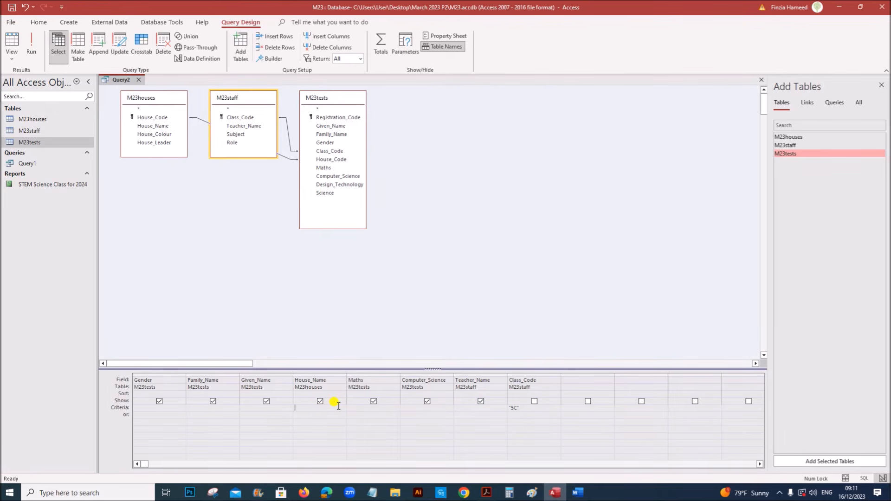
pyautogui.write('Mars')
pyautogui.click(31, 46)
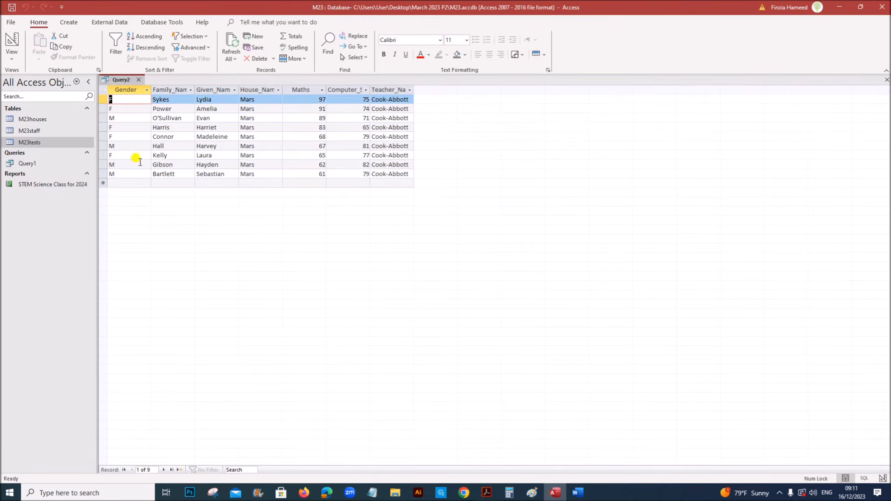
# Save the query as Query2
pyautogui.rightClick(115, 82)
pyautogui.click(143, 101)
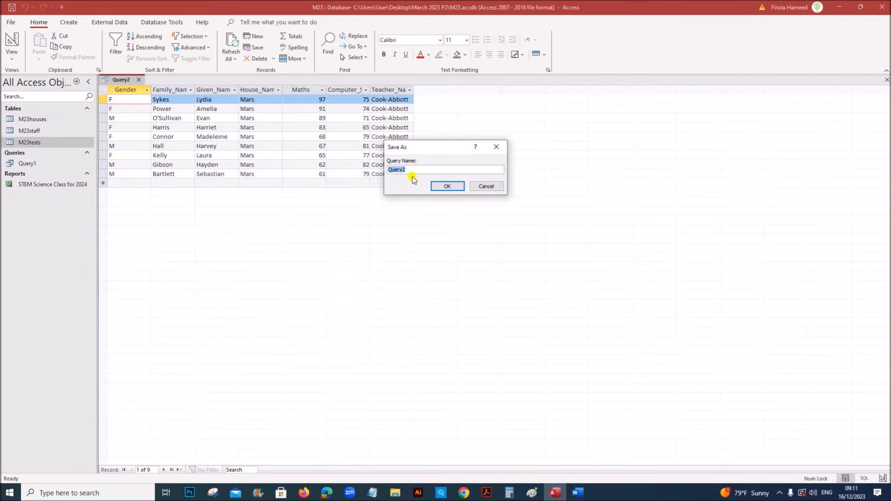
pyautogui.click(447, 186)
pyautogui.click(486, 493)
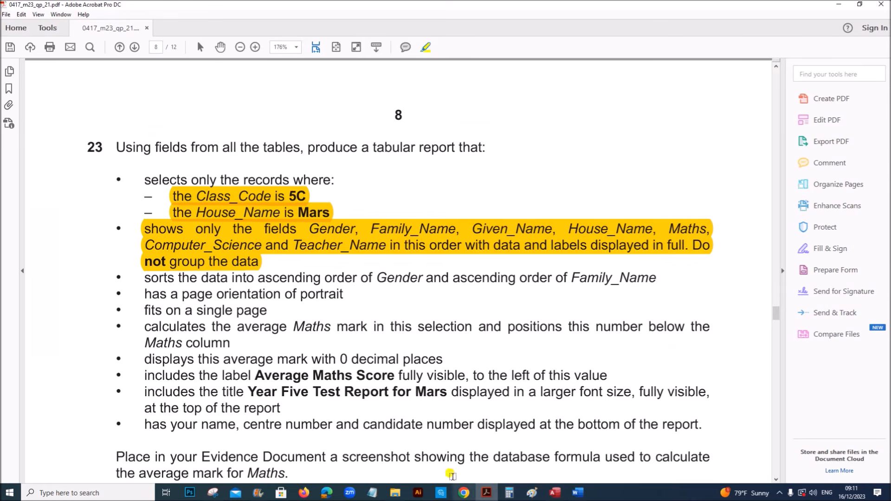
pyautogui.scroll(-3, 332, 392)
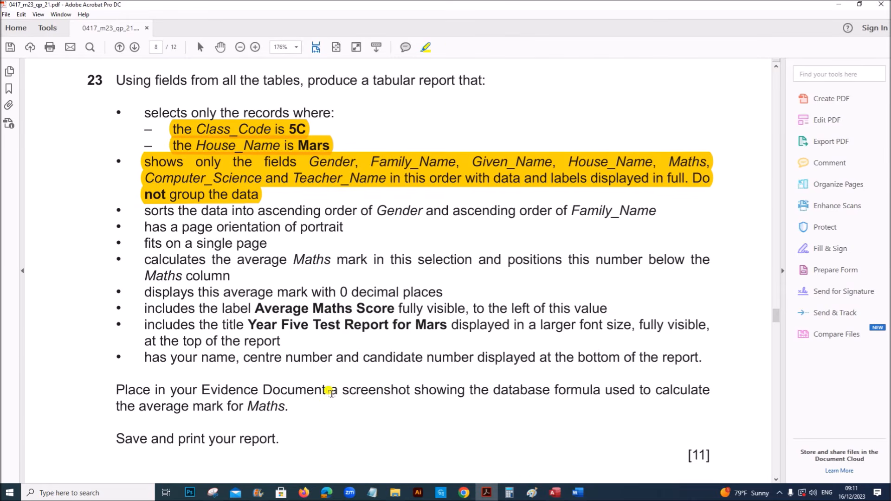
# Close Query2 and start the Report Wizard on Query2 with all its fields
pyautogui.click(553, 491)
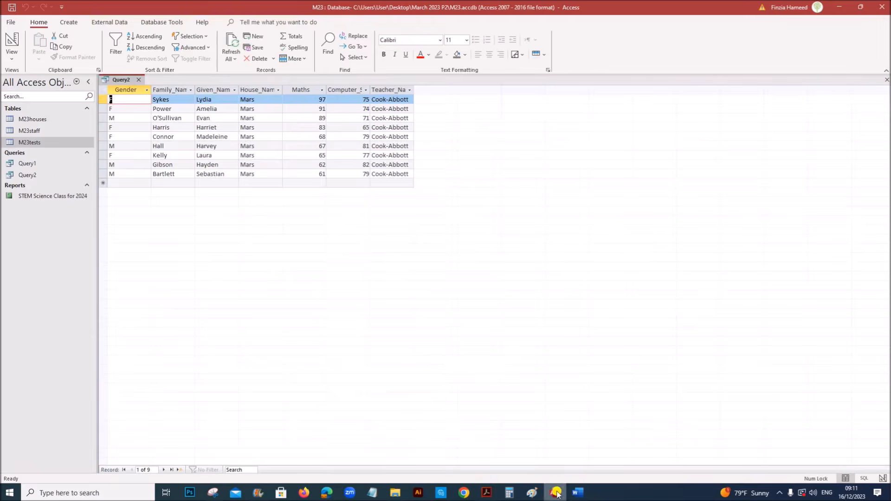
pyautogui.click(140, 81)
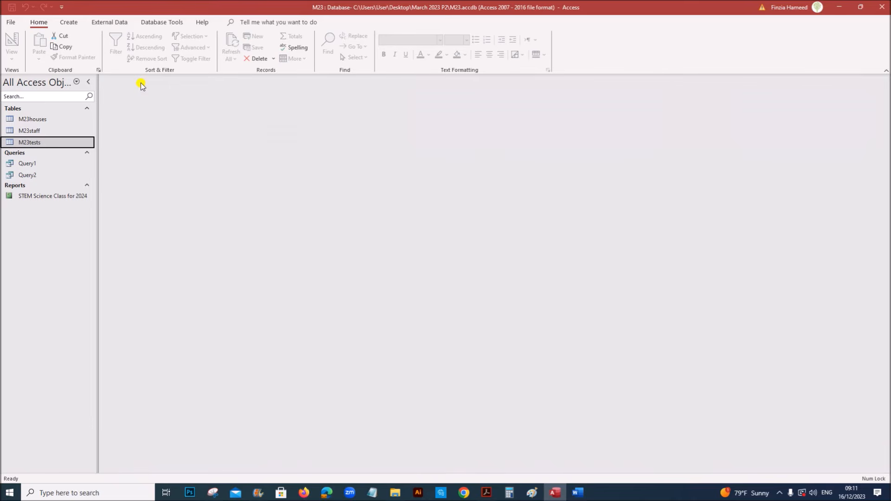
pyautogui.click(70, 23)
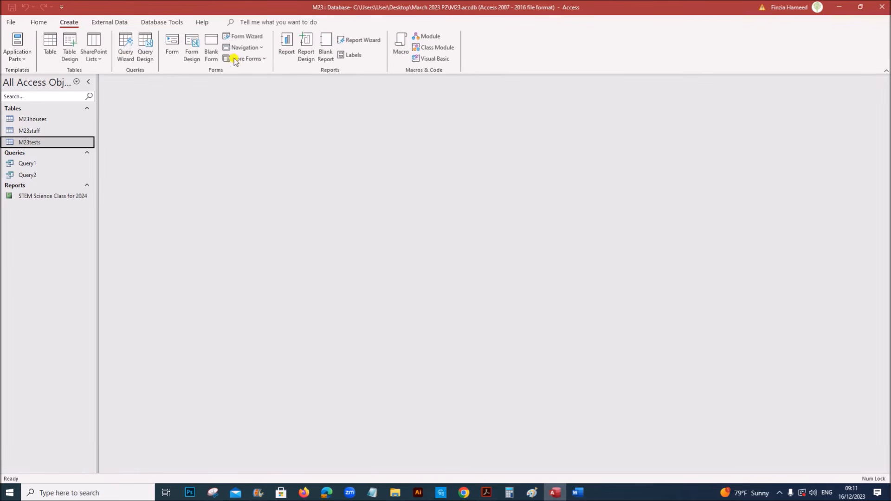
pyautogui.click(367, 40)
pyautogui.click(455, 170)
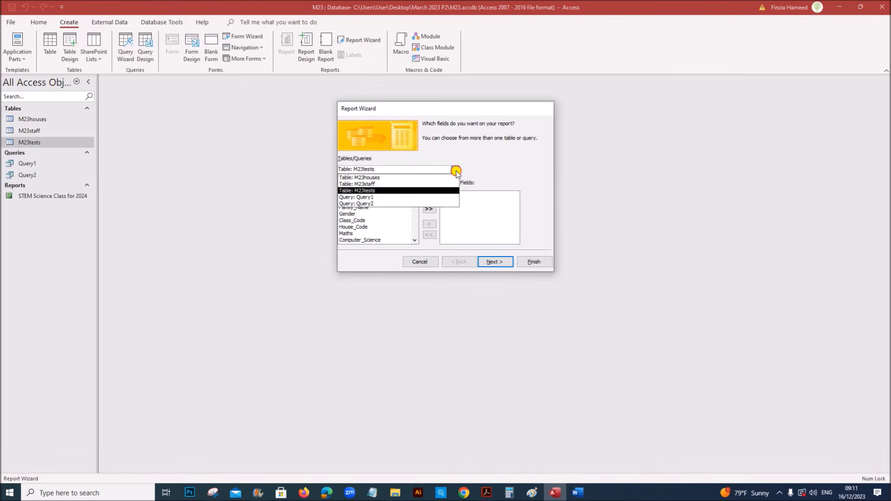
pyautogui.click(396, 201)
pyautogui.click(429, 210)
# Skip grouping and sorting in the wizard, and highlight the portrait orientation requirement
pyautogui.click(486, 263)
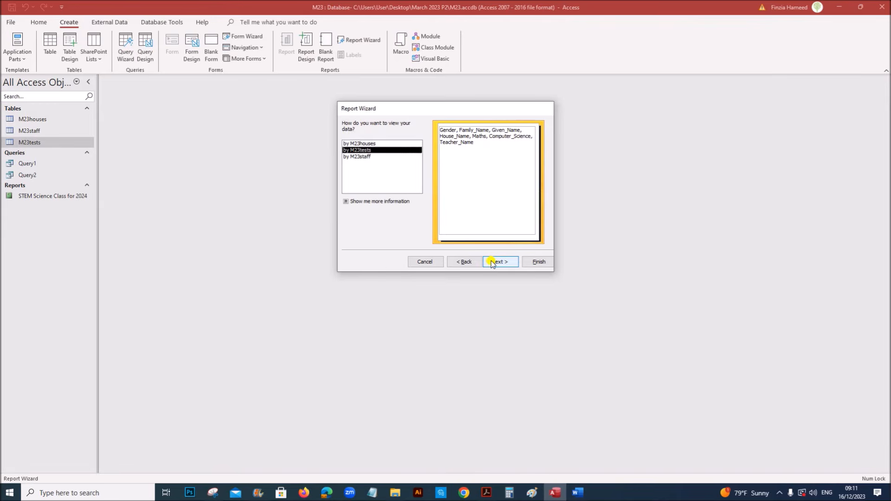
pyautogui.click(493, 263)
pyautogui.click(493, 263)
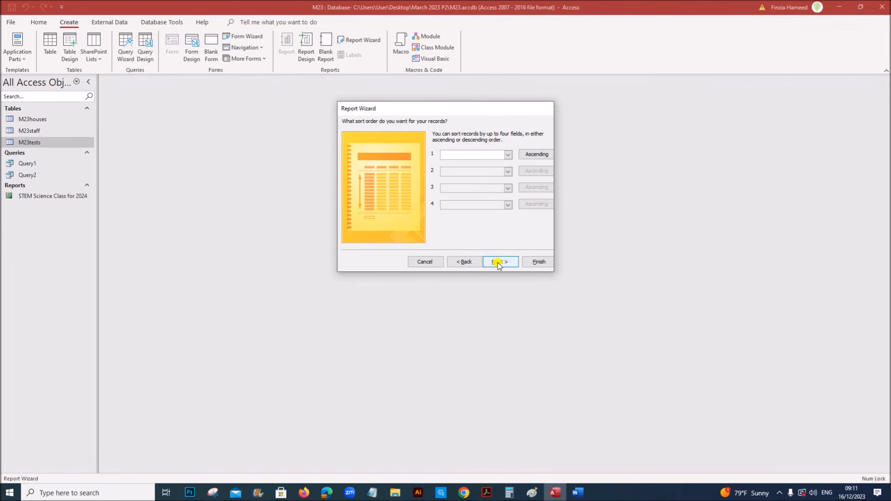
pyautogui.click(499, 263)
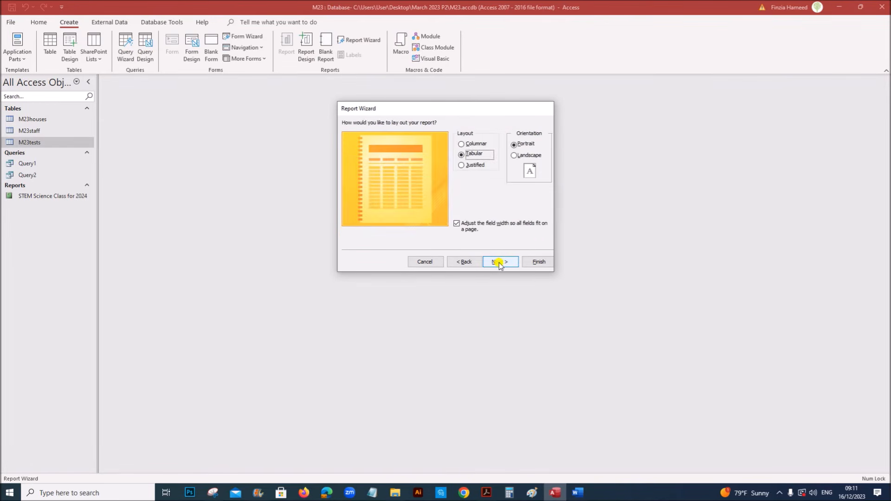
pyautogui.click(487, 492)
pyautogui.moveTo(145, 224); pyautogui.dragTo(338, 227)
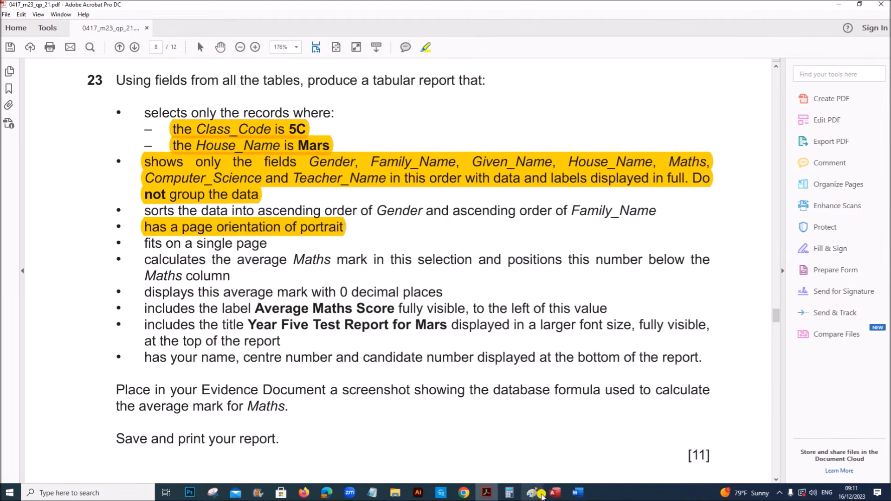
# Keep the tabular portrait layout and highlight the report title requirement in the question paper
pyautogui.click(555, 493)
pyautogui.click(504, 263)
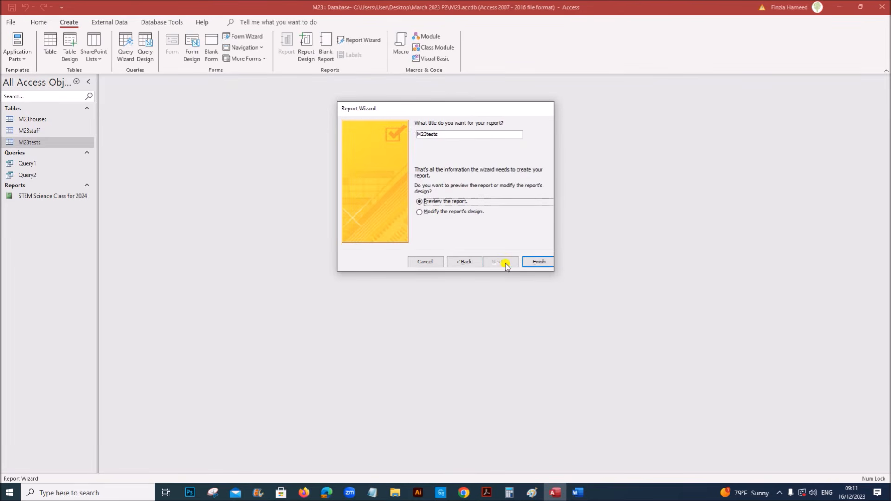
pyautogui.click(487, 491)
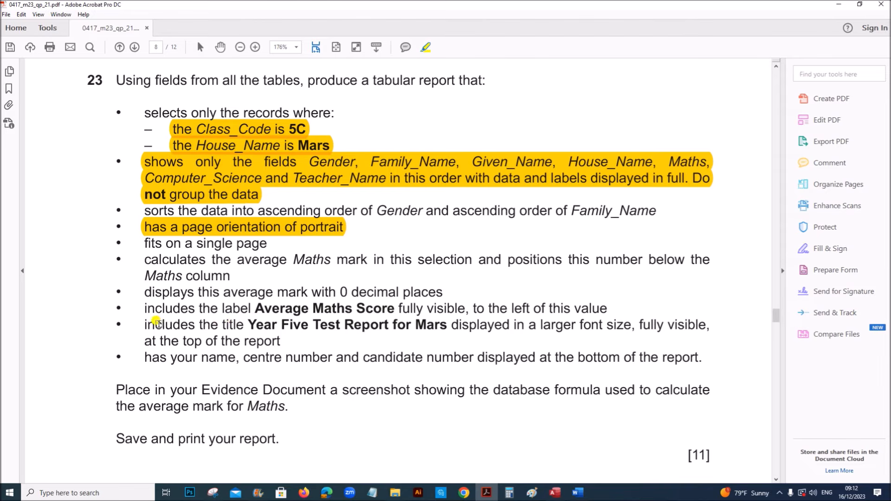
pyautogui.moveTo(139, 320); pyautogui.dragTo(276, 337)
pyautogui.hotkey('ctrl', 'z')
pyautogui.moveTo(141, 323); pyautogui.dragTo(281, 340)
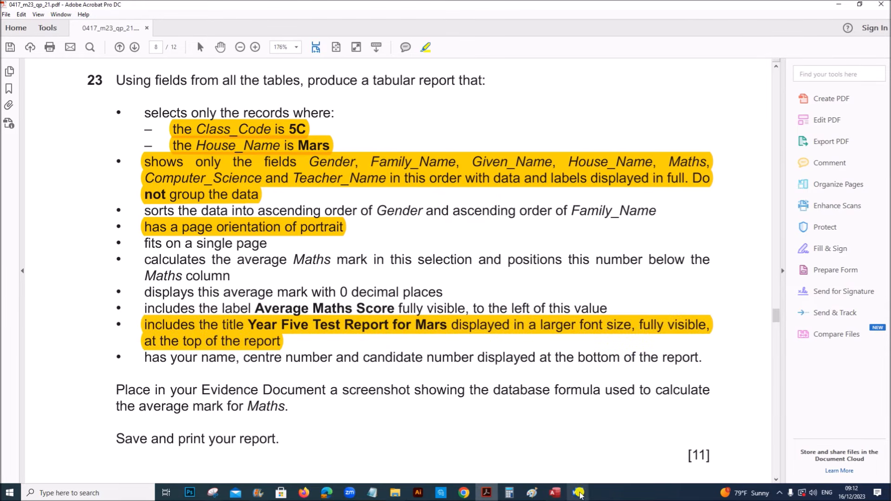
# Title the report 'Year Five Test Report for Mars' and finish the wizard
pyautogui.click(556, 492)
pyautogui.doubleClick(441, 134)
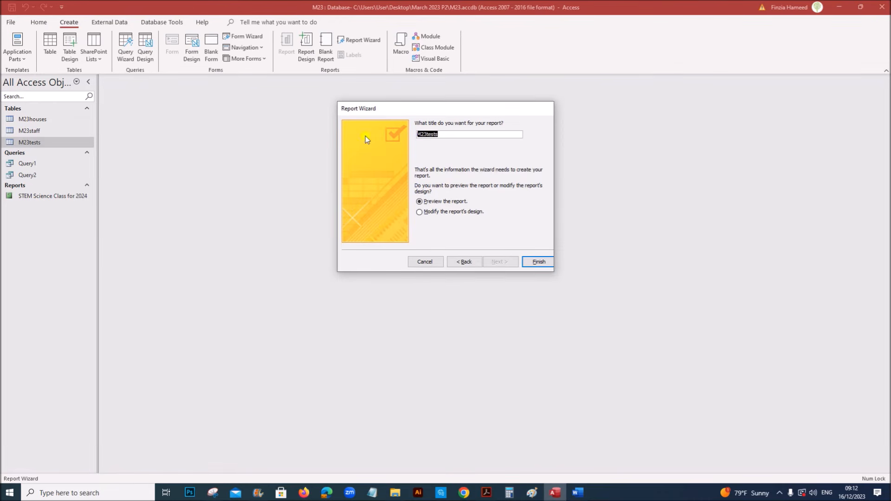
pyautogui.write('Year Five Test Report for Mars')
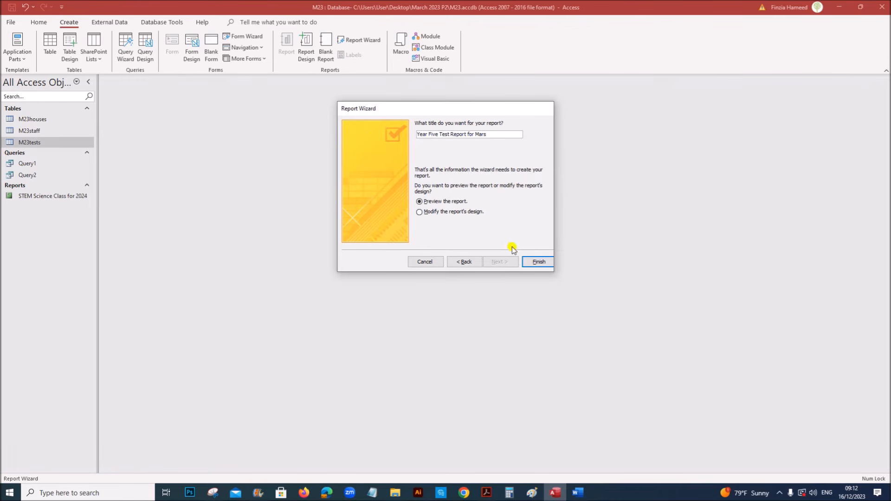
pyautogui.click(533, 262)
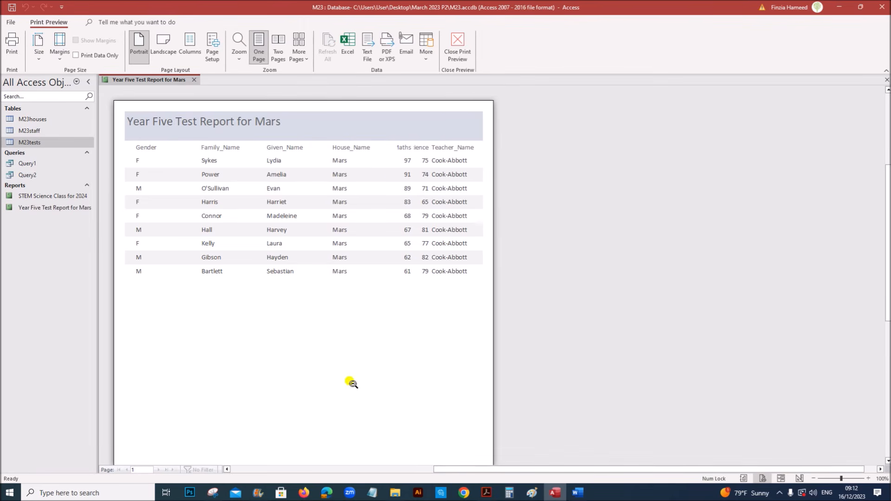
# Highlight the sort-by-Gender-then-Family_Name bullet, then open the Year Five report in Design View
pyautogui.click(485, 494)
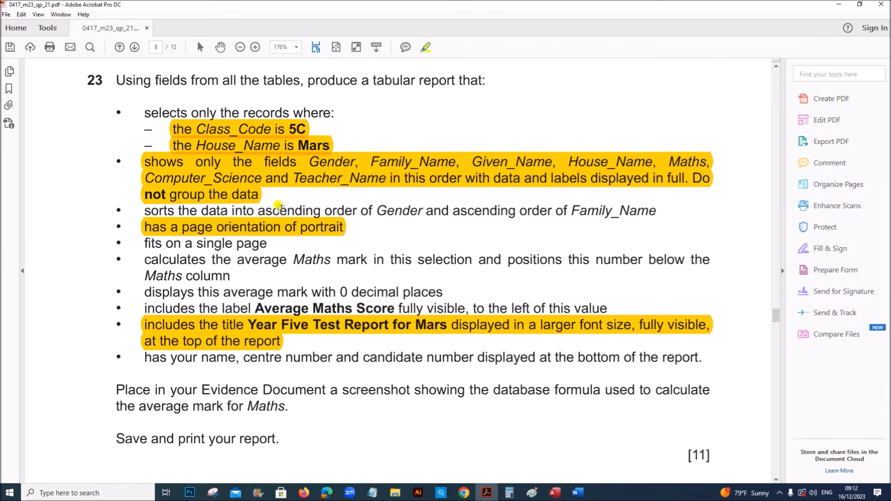
pyautogui.moveTo(147, 210); pyautogui.dragTo(651, 211)
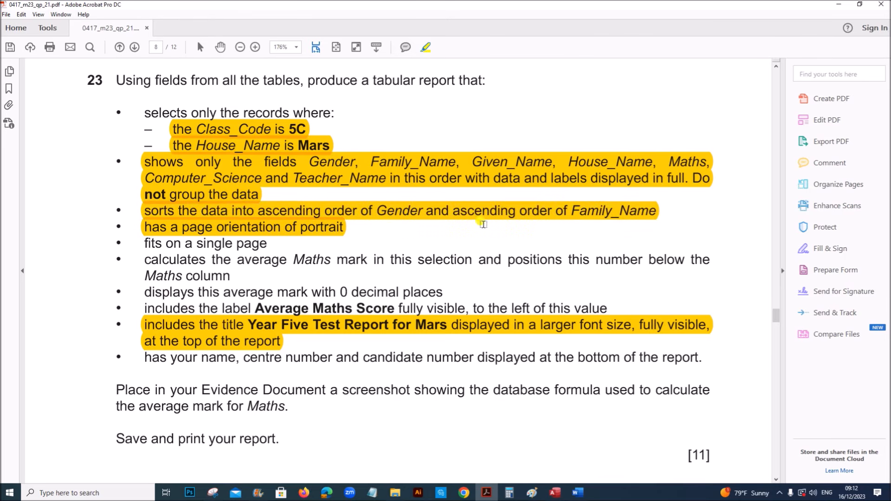
pyautogui.click(555, 492)
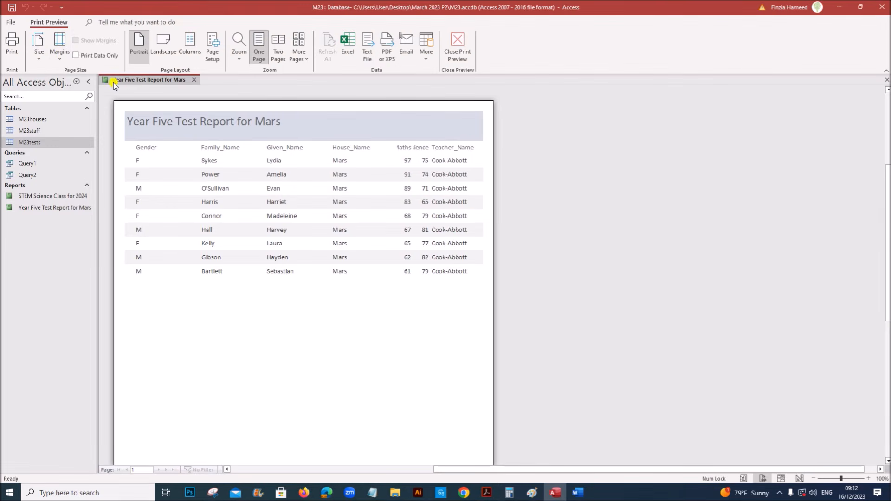
pyautogui.rightClick(133, 85)
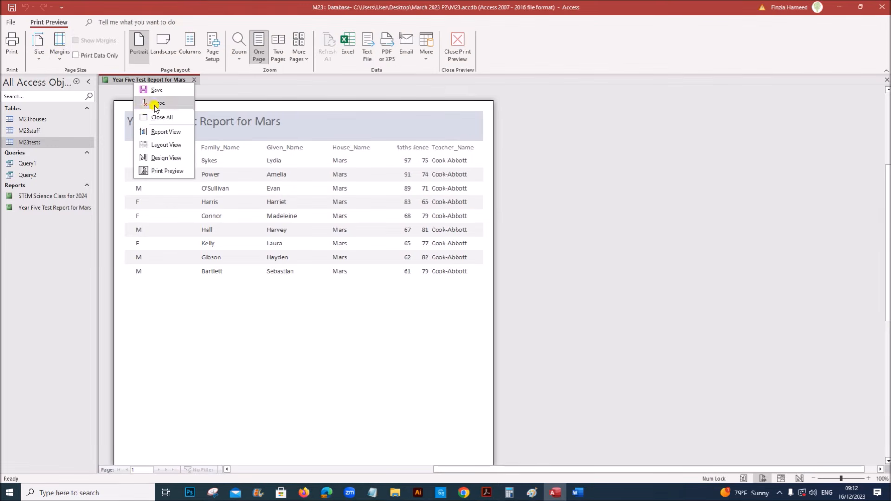
pyautogui.click(154, 157)
# Sort the report by Gender, then by Family_Name, both A to Z
pyautogui.click(102, 49)
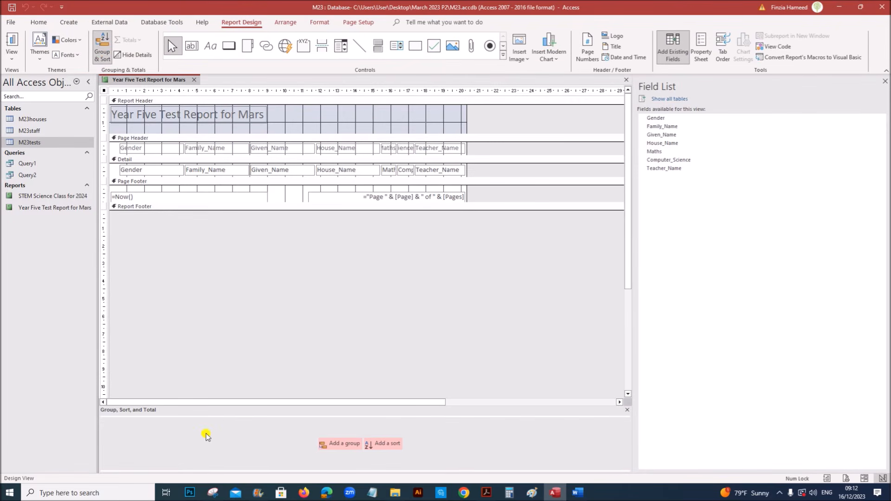
pyautogui.click(380, 444)
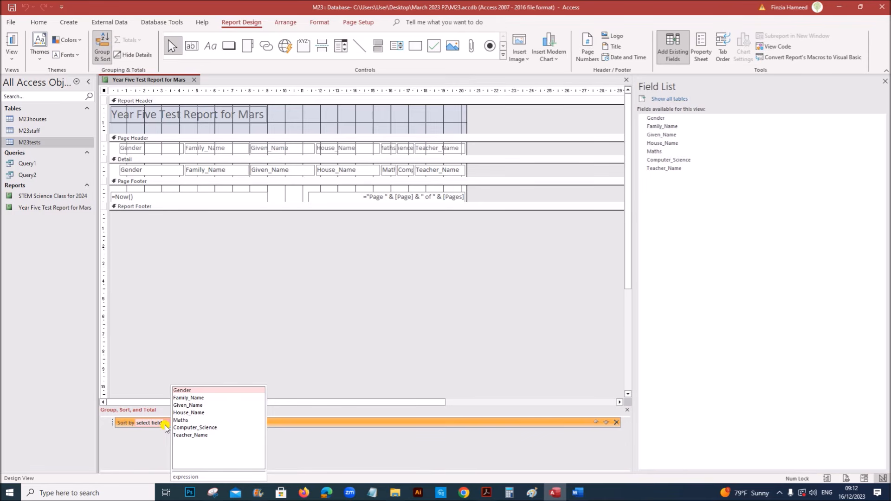
pyautogui.click(185, 390)
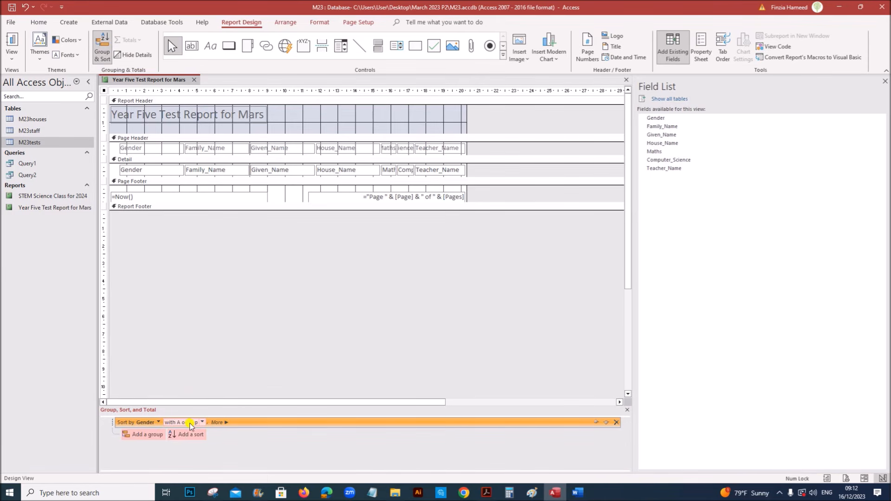
pyautogui.click(195, 435)
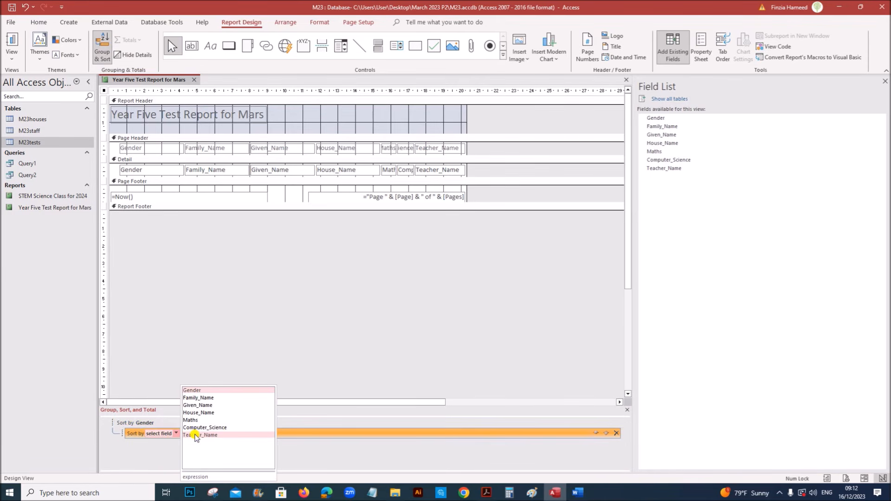
pyautogui.click(200, 397)
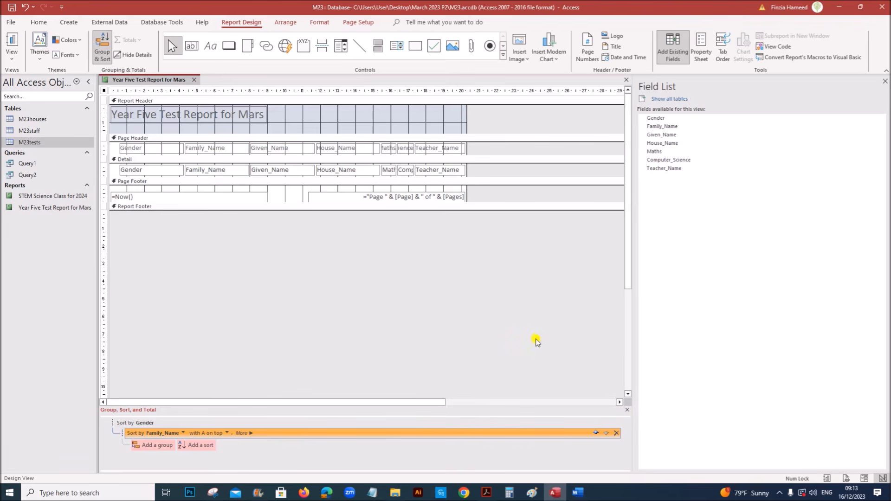
# Highlight the average Maths calculation requirement in the exam paper
pyautogui.rightClick(170, 81)
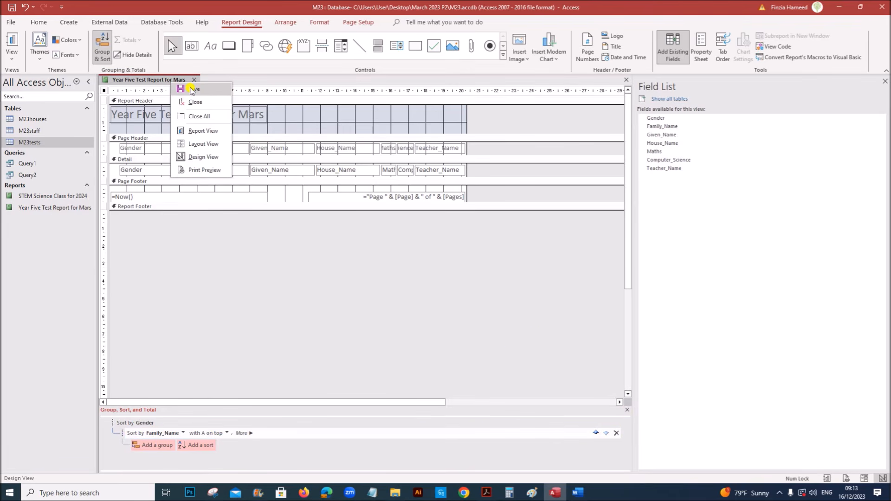
pyautogui.click(487, 493)
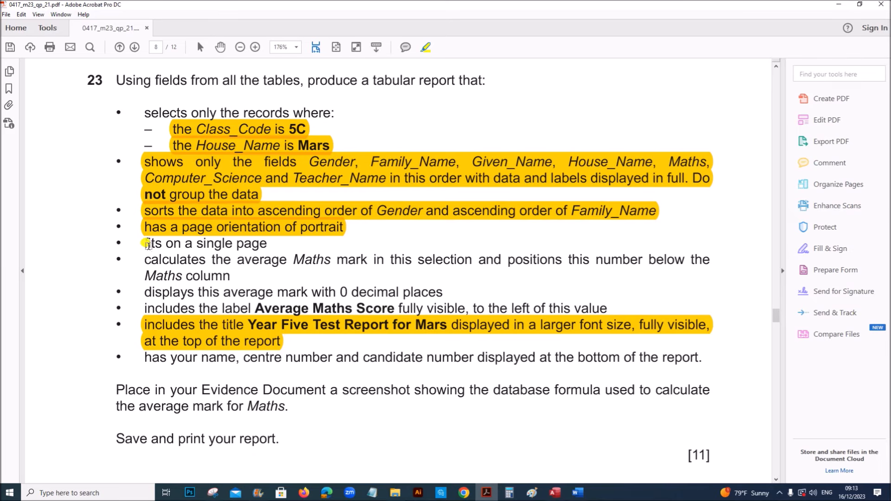
pyautogui.moveTo(144, 256); pyautogui.dragTo(220, 274)
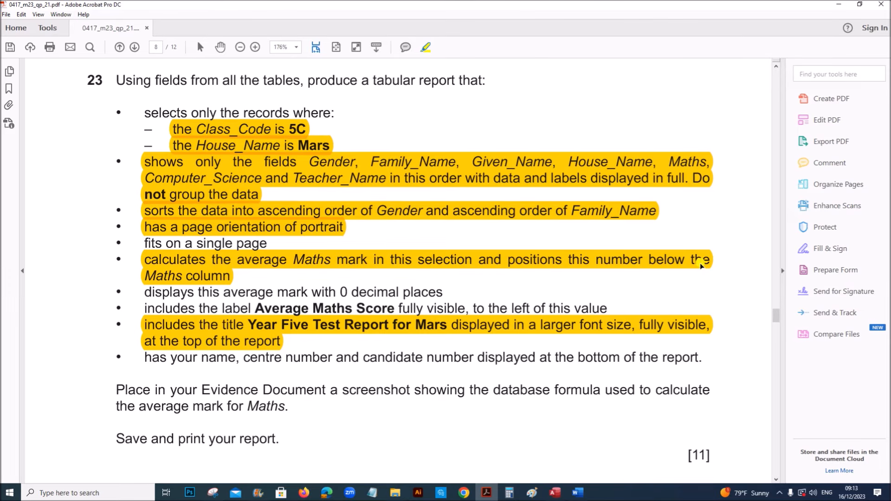
pyautogui.click(562, 494)
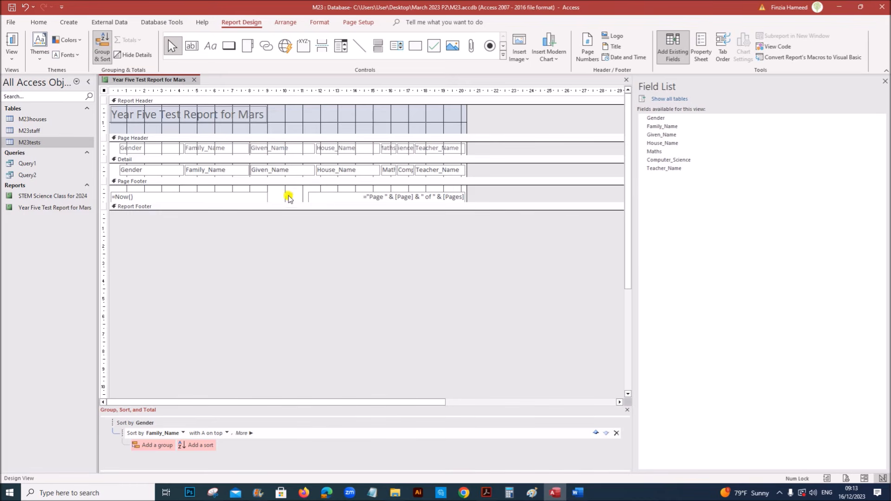
# Add an =Avg([Maths]) total to the Report Footer and make the footer taller
pyautogui.click(385, 171)
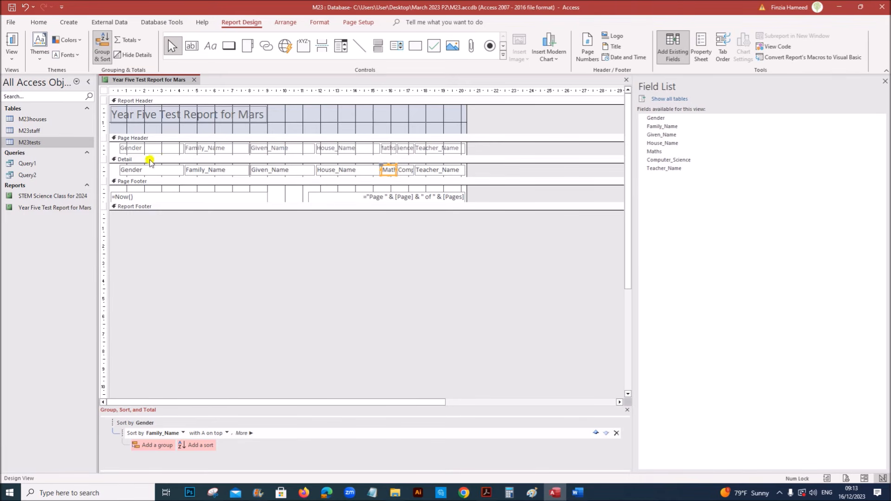
pyautogui.click(134, 42)
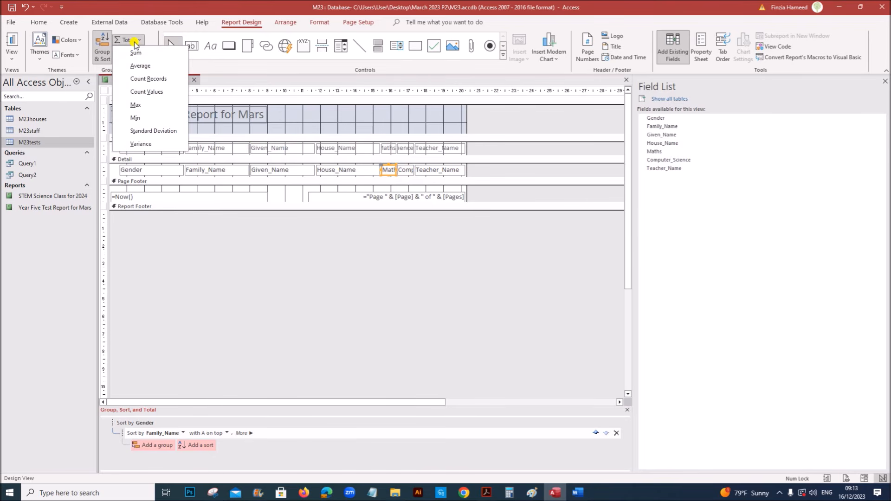
pyautogui.click(151, 67)
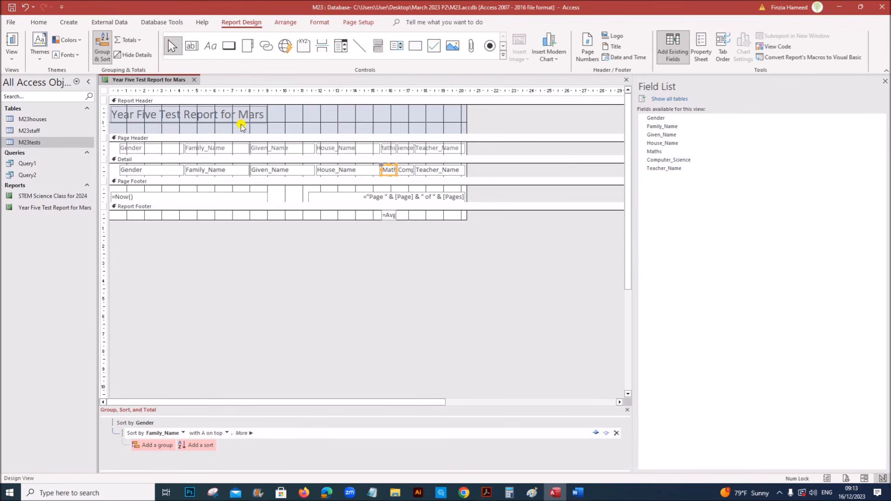
pyautogui.moveTo(376, 219); pyautogui.dragTo(442, 216)
pyautogui.click(389, 215)
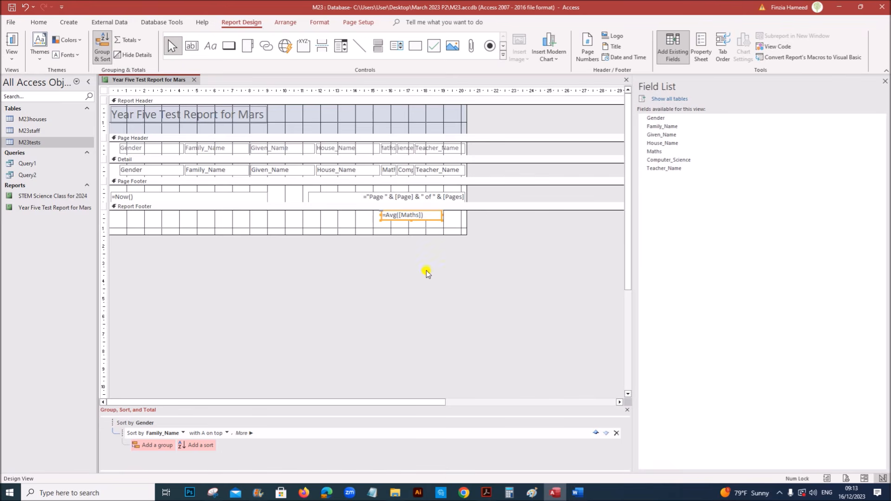
# Highlight the 'average mark with 0 decimal places' requirement in the exam paper
pyautogui.click(486, 492)
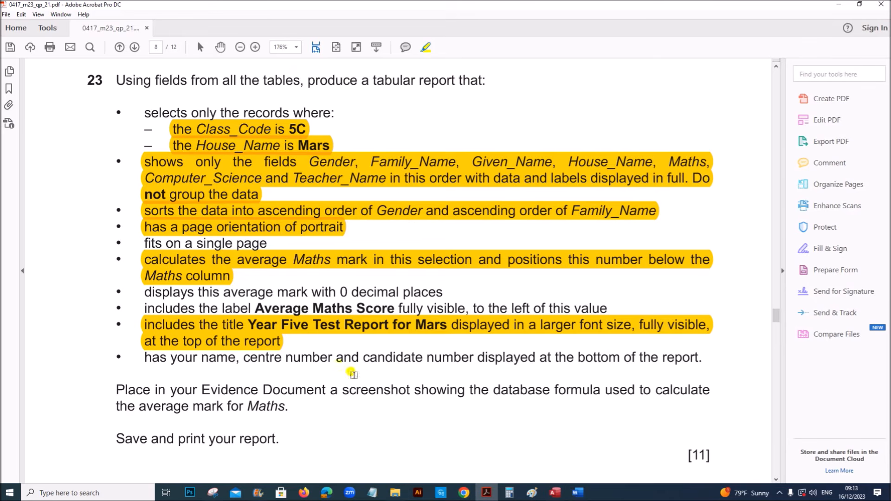
pyautogui.moveTo(147, 292); pyautogui.dragTo(444, 293)
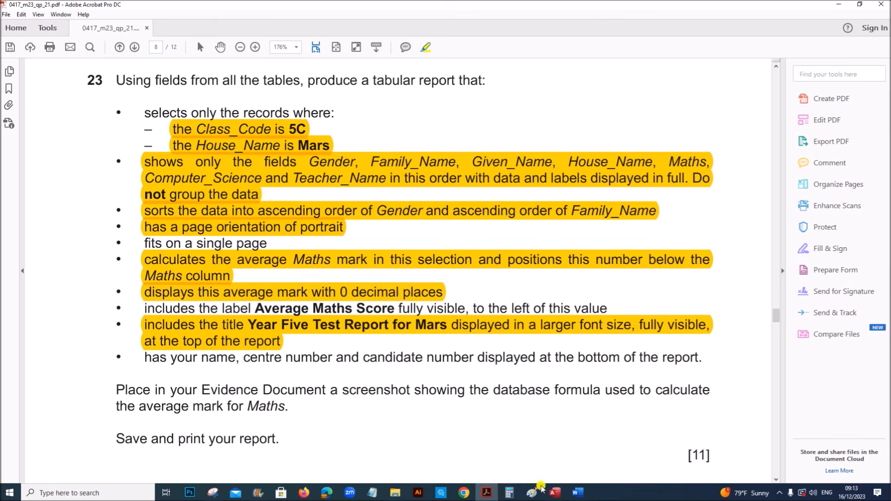
pyautogui.click(556, 492)
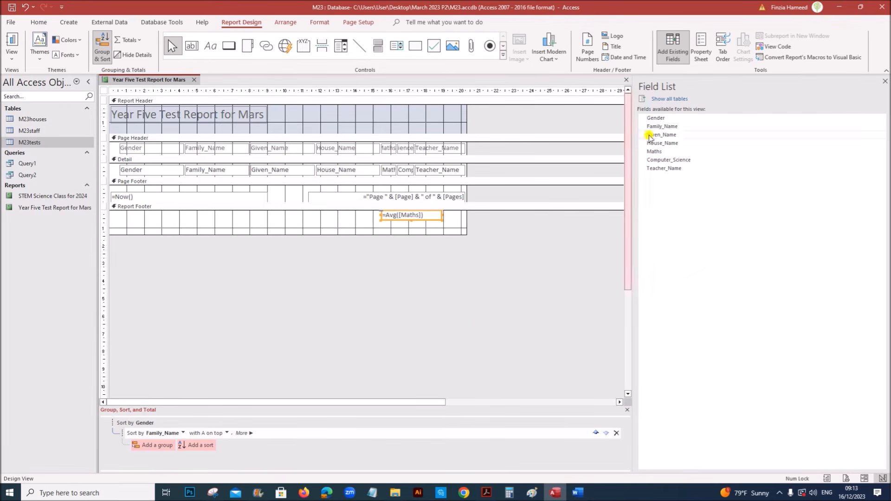
# Set the Maths average box's Decimal Places property to 0
pyautogui.click(701, 55)
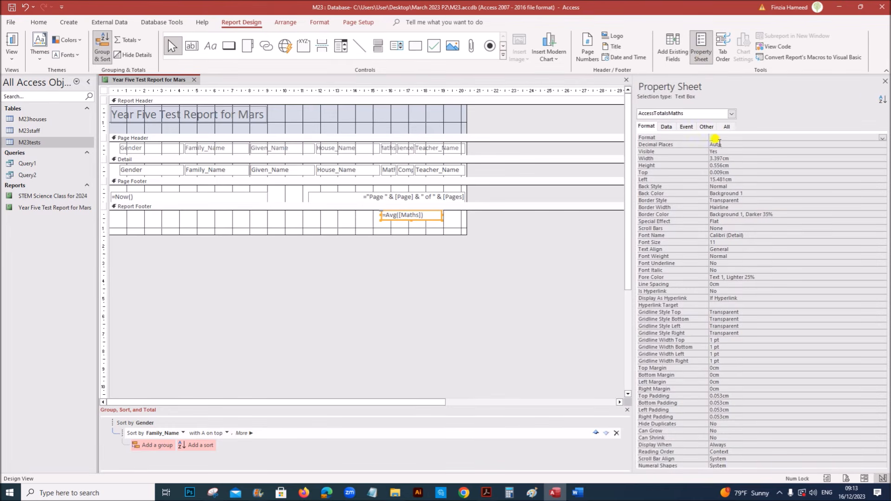
pyautogui.click(792, 145)
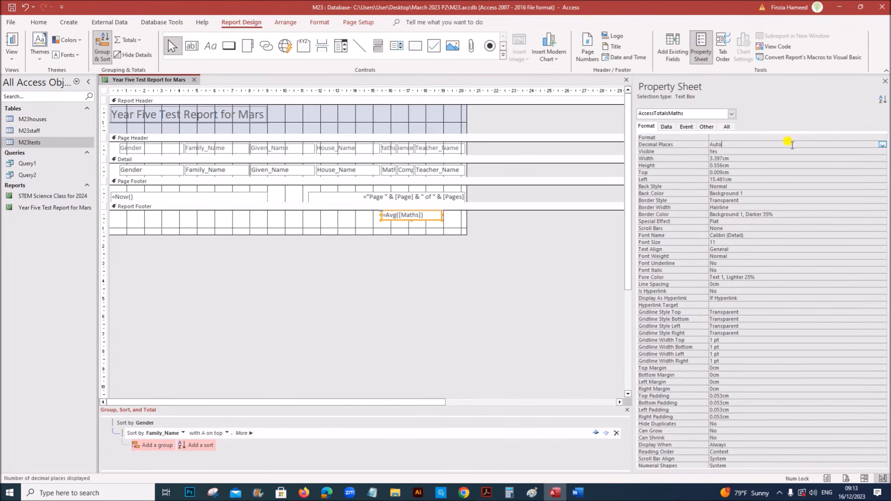
pyautogui.click(882, 145)
pyautogui.click(730, 156)
pyautogui.click(885, 81)
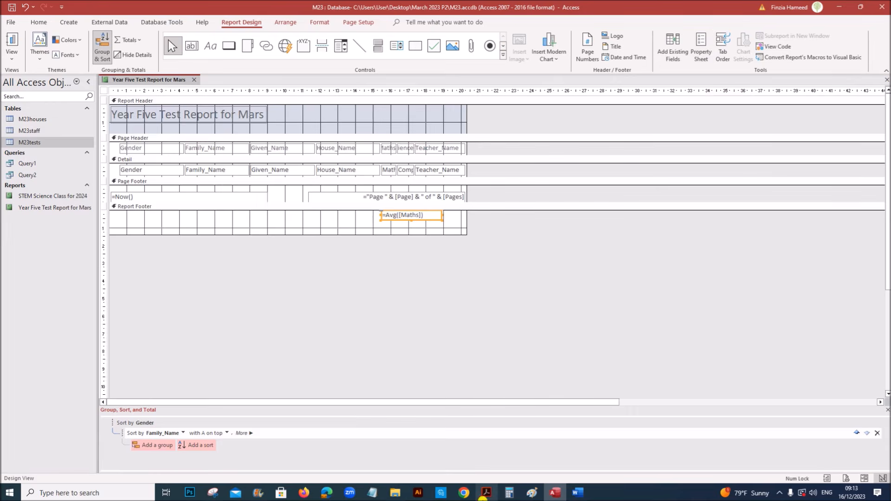
# Highlight the Average Maths Score label requirement and draw a label left of the average
pyautogui.click(485, 493)
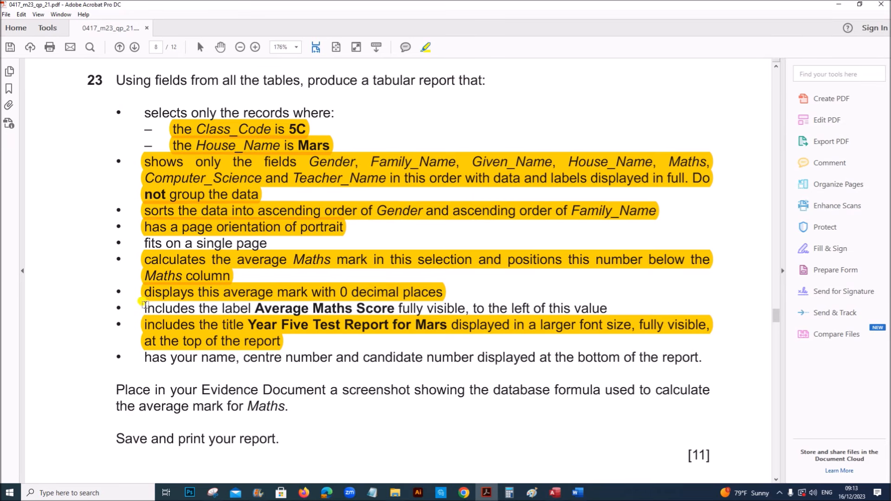
pyautogui.moveTo(141, 302); pyautogui.dragTo(608, 303)
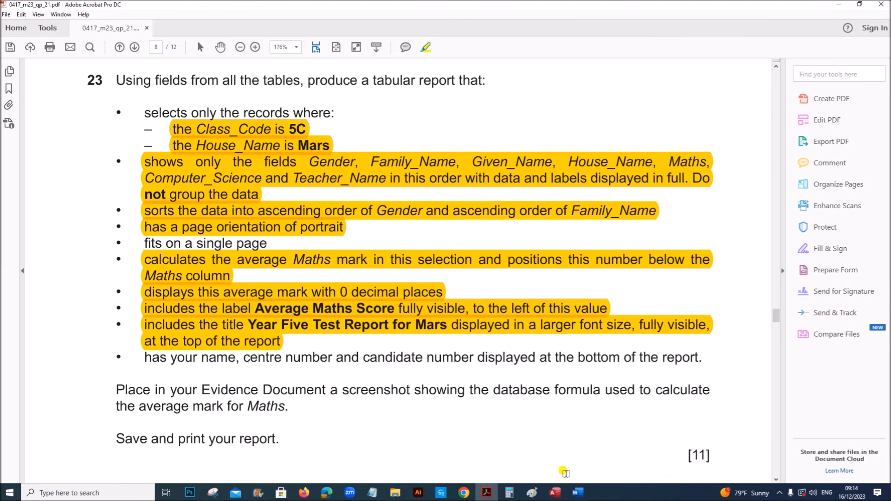
pyautogui.click(554, 494)
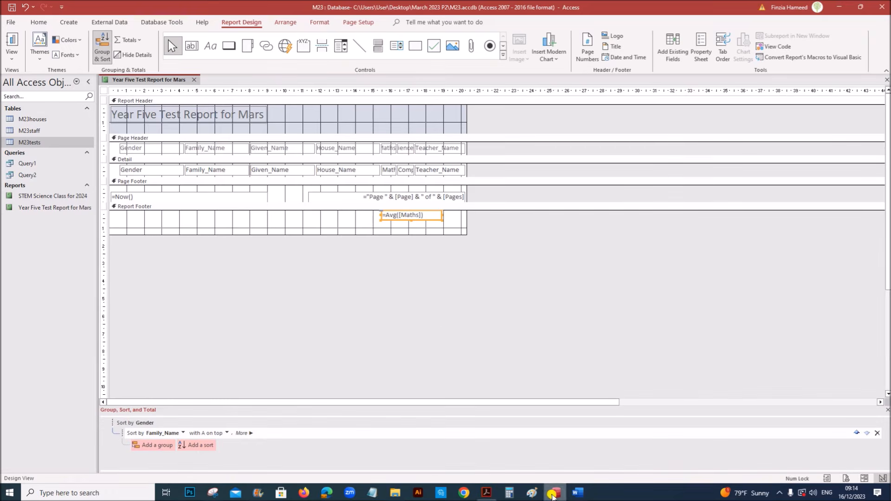
pyautogui.click(210, 45)
pyautogui.moveTo(275, 214); pyautogui.dragTo(377, 226)
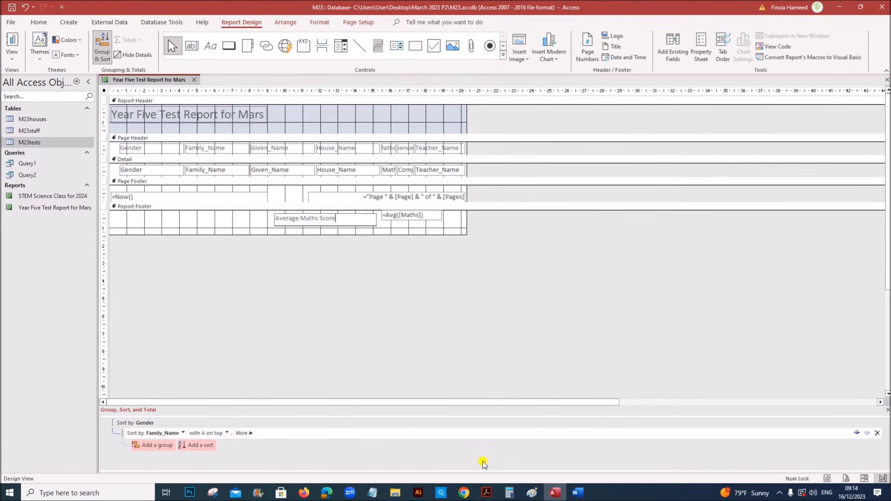
# Highlight the exam paper line requiring name, centre and candidate number at the report's bottom
pyautogui.click(486, 493)
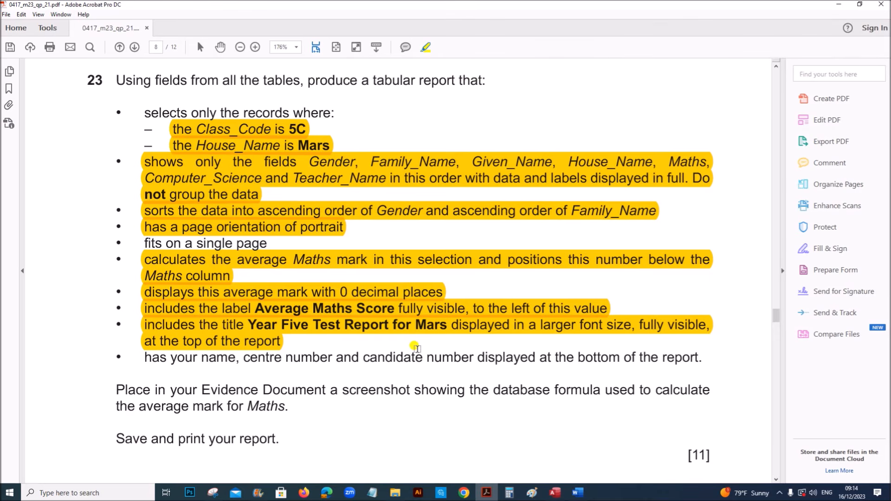
pyautogui.scroll(-1, 417, 350)
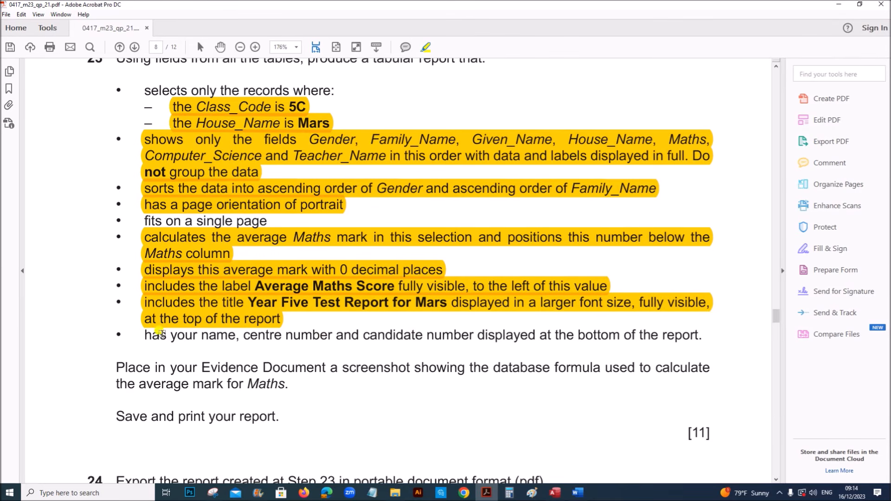
pyautogui.moveTo(146, 332); pyautogui.dragTo(698, 335)
pyautogui.click(556, 492)
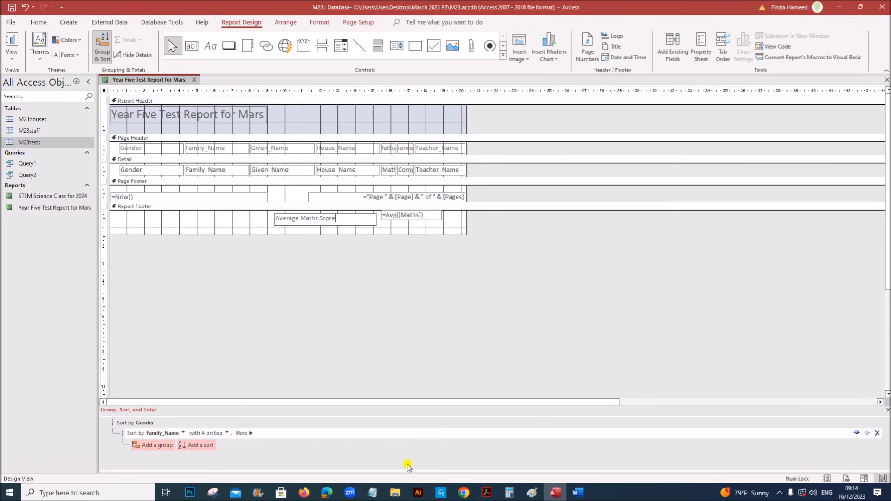
# Delete the =Now() date box and the page-number box from the Page Footer
pyautogui.click(224, 197)
pyautogui.press('Delete')
pyautogui.click(346, 199)
pyautogui.press('Delete')
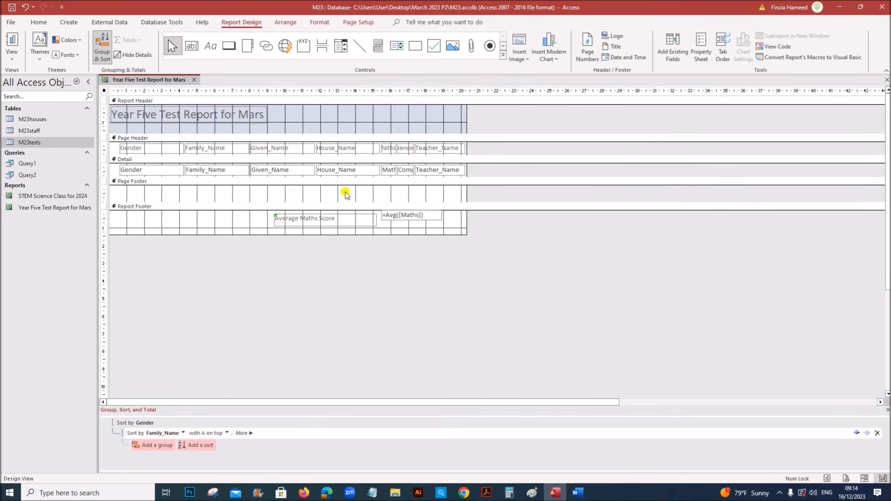
# Add a Page Footer label with the candidate's name, centre number and candidate number
pyautogui.click(210, 46)
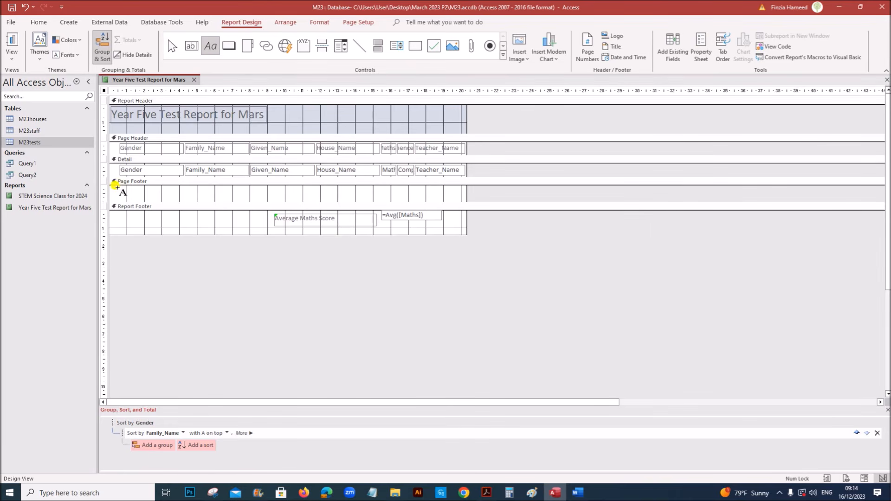
pyautogui.moveTo(116, 187); pyautogui.dragTo(232, 202)
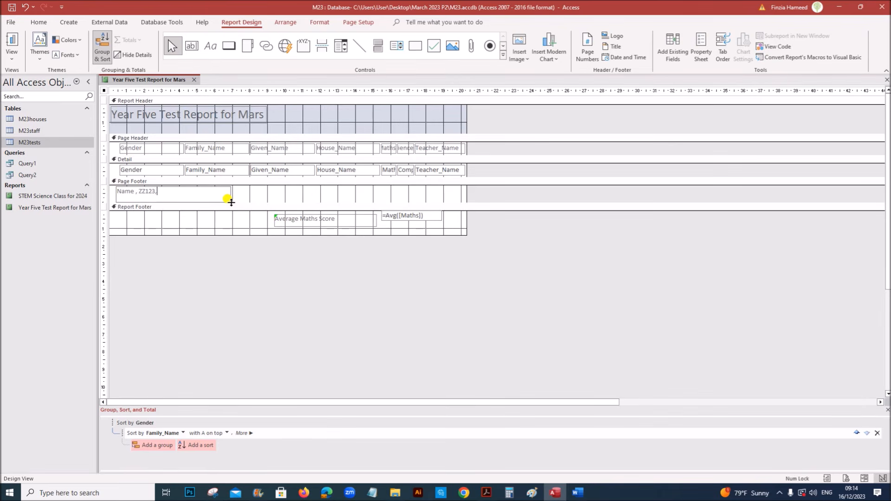
pyautogui.click(289, 195)
# Highlight the 'fits on a single page' requirement in the exam paper
pyautogui.click(487, 493)
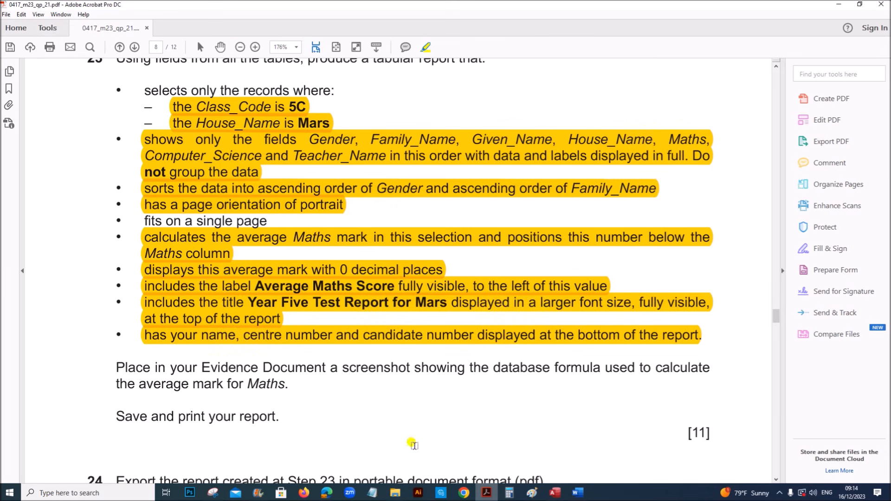
pyautogui.moveTo(144, 221); pyautogui.dragTo(268, 222)
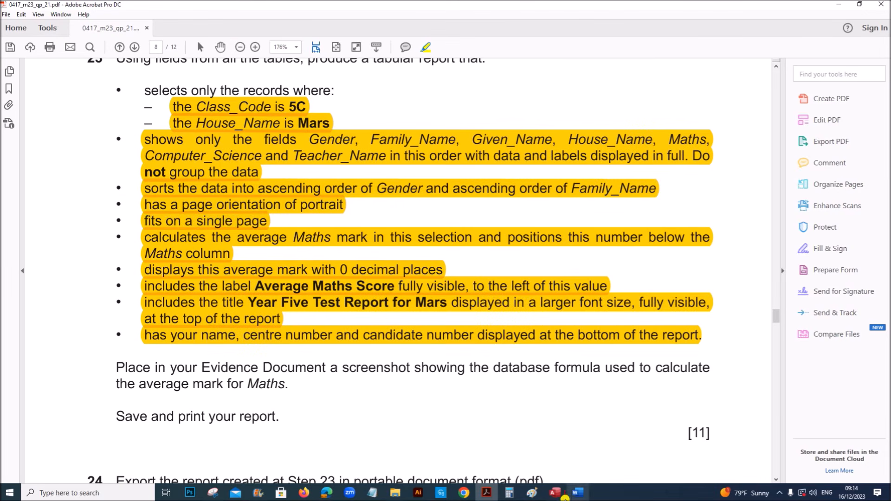
pyautogui.click(555, 493)
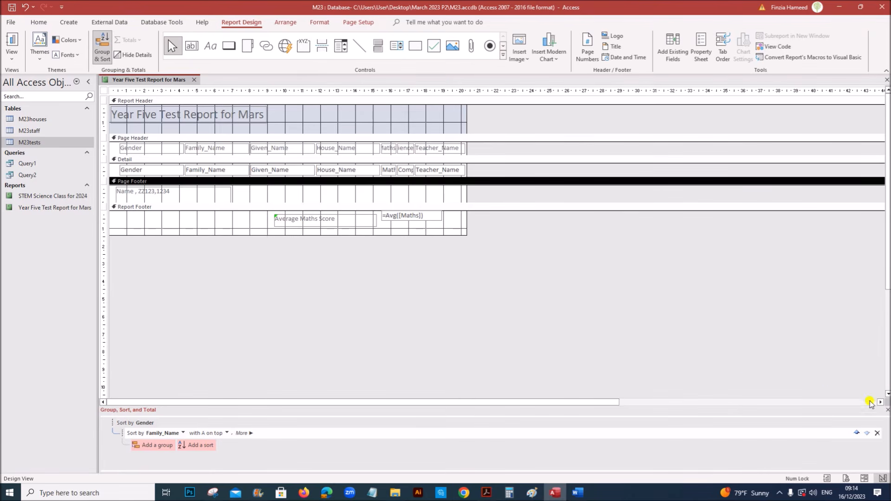
# Switch to Layout View and narrow the Gender and Family_Name columns, shifting Family_Name left
pyautogui.click(103, 45)
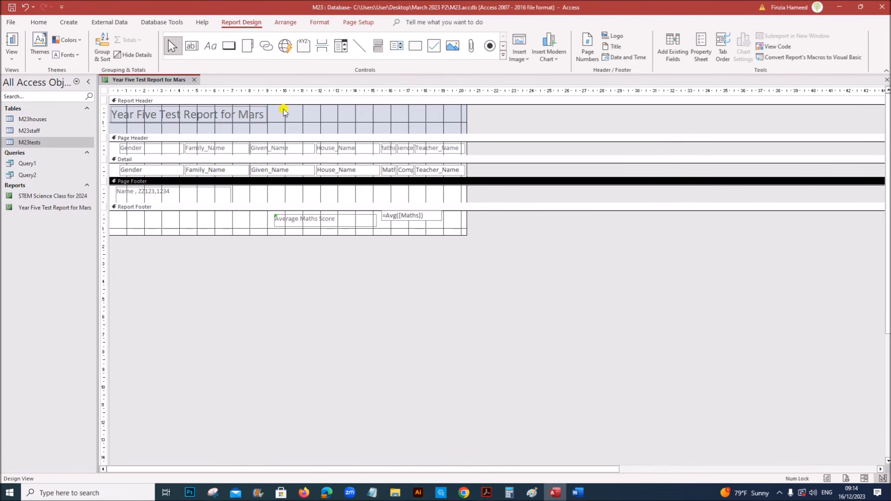
pyautogui.rightClick(175, 80)
pyautogui.click(203, 142)
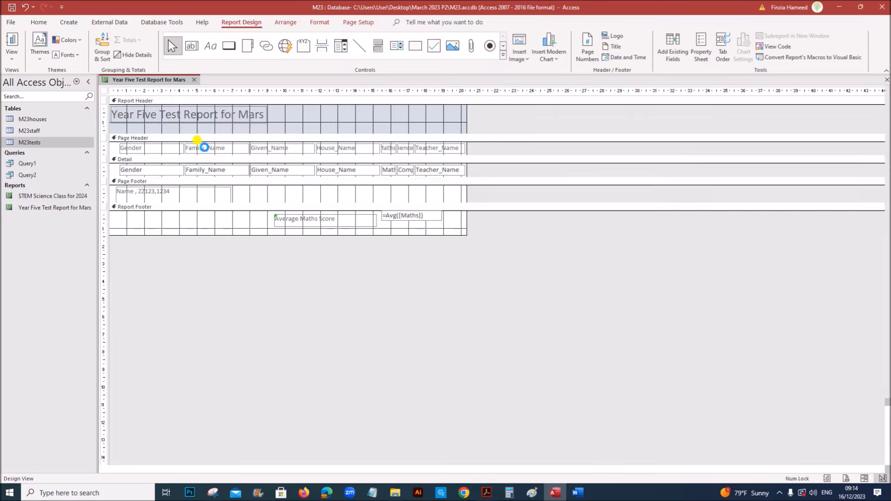
pyautogui.keyDown('shift'); pyautogui.click(165, 132); pyautogui.keyUp('shift')
pyautogui.moveTo(185, 134); pyautogui.dragTo(157, 133)
pyautogui.click(215, 124)
pyautogui.keyDown('shift'); pyautogui.click(211, 135); pyautogui.keyUp('shift')
pyautogui.press('Left')
pyautogui.press('Left')
pyautogui.press('Left')
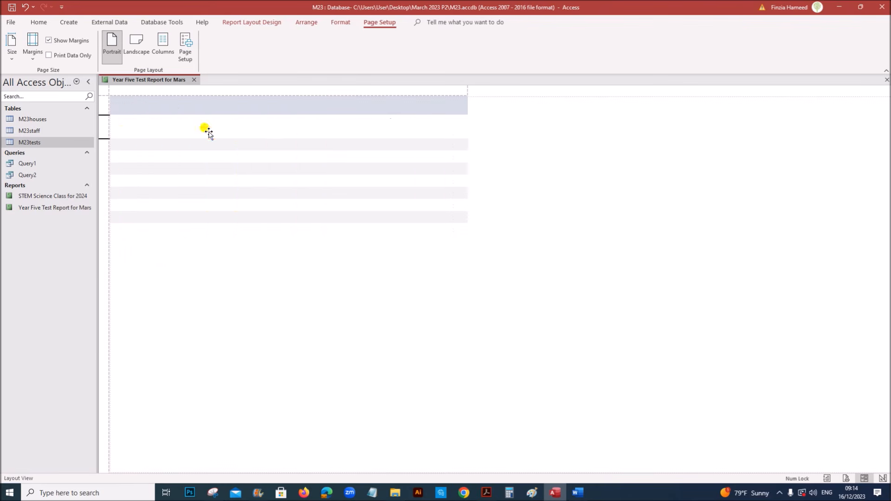
pyautogui.press('Left')
pyautogui.press('Left')
pyautogui.press('Left')
pyautogui.press('Left')
pyautogui.press('Left')
pyautogui.press('Left')
pyautogui.press('Left')
pyautogui.press('Left')
pyautogui.press('Left')
pyautogui.press('Left')
pyautogui.press('Left')
pyautogui.press('Left')
pyautogui.press('Left')
pyautogui.press('Left')
pyautogui.press('Left')
pyautogui.press('Left')
pyautogui.press('Left')
pyautogui.press('Left')
pyautogui.press('Left')
pyautogui.press('Left')
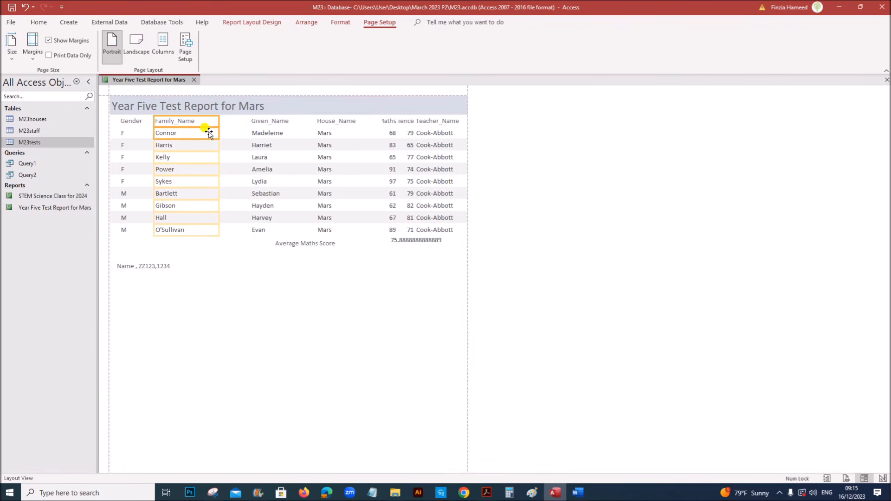
pyautogui.moveTo(214, 121); pyautogui.dragTo(212, 121)
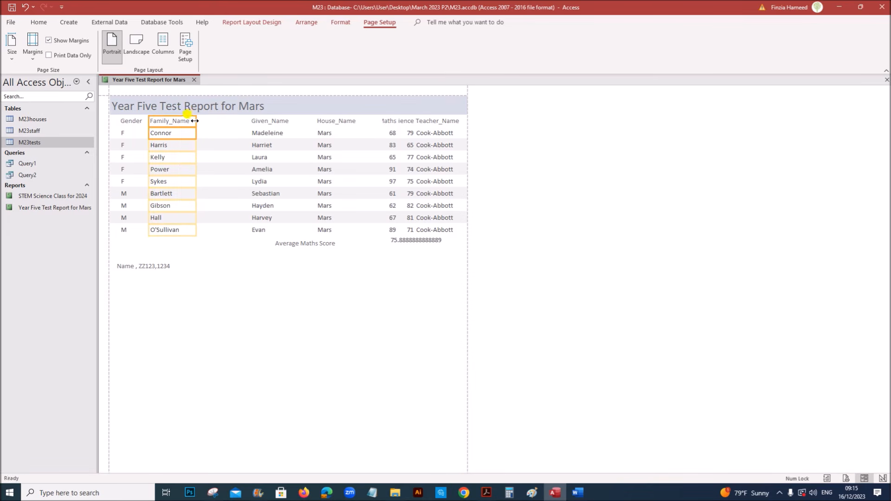
# Narrow and reposition the Given_Name, House_Name and Maths columns so they sit side by side
pyautogui.click(256, 122)
pyautogui.keyDown('shift'); pyautogui.click(266, 134); pyautogui.keyUp('shift')
pyautogui.moveTo(316, 123); pyautogui.dragTo(300, 123)
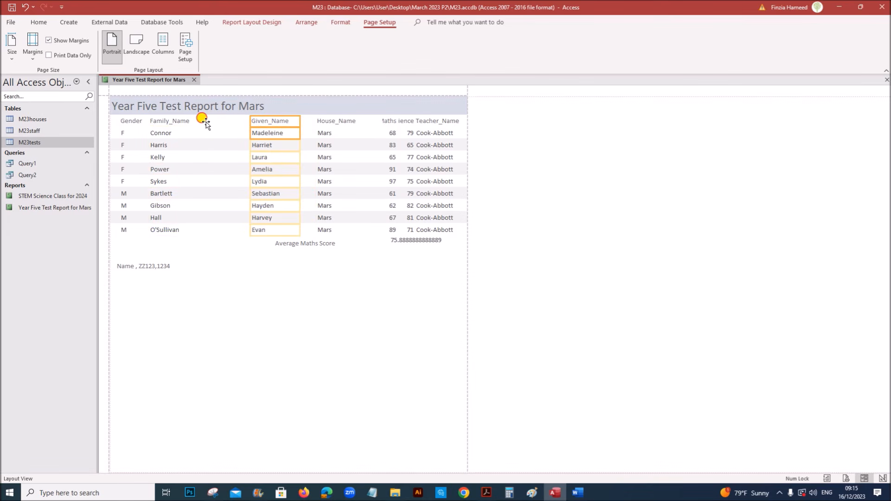
pyautogui.moveTo(205, 122); pyautogui.dragTo(204, 121)
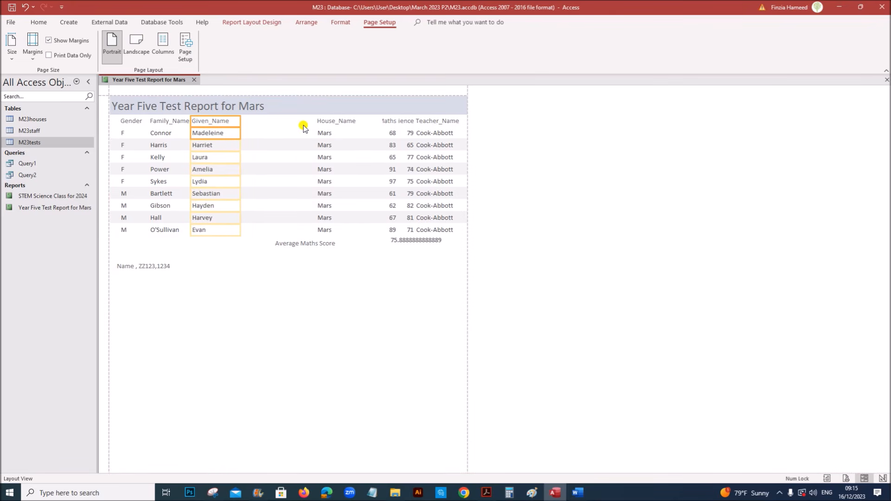
pyautogui.click(330, 120)
pyautogui.keyDown('ctrl'); pyautogui.click(333, 134); pyautogui.keyUp('ctrl')
pyautogui.moveTo(380, 122); pyautogui.dragTo(253, 122)
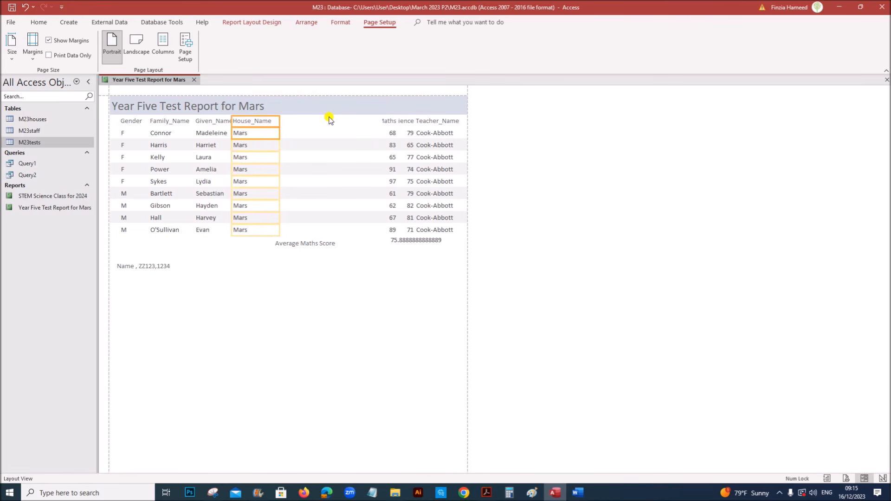
pyautogui.click(386, 122)
pyautogui.keyDown('shift'); pyautogui.click(390, 133); pyautogui.keyUp('shift')
pyautogui.moveTo(381, 120); pyautogui.dragTo(370, 120)
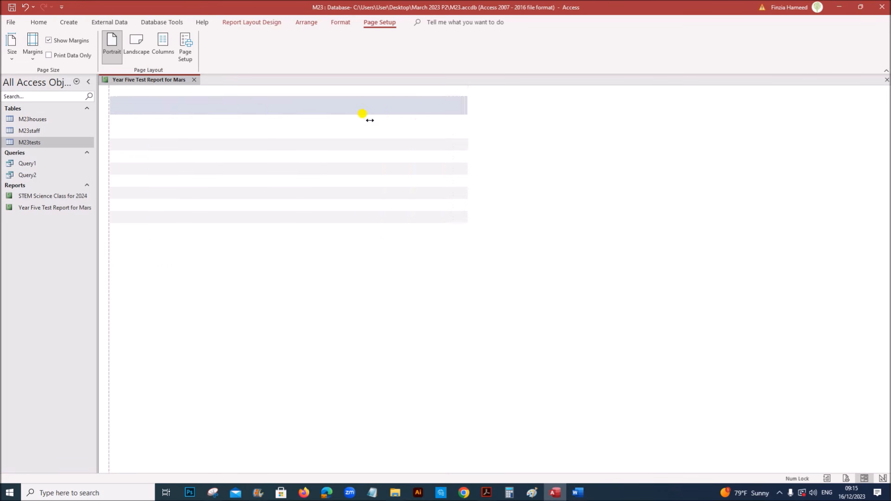
pyautogui.moveTo(293, 125); pyautogui.dragTo(289, 124)
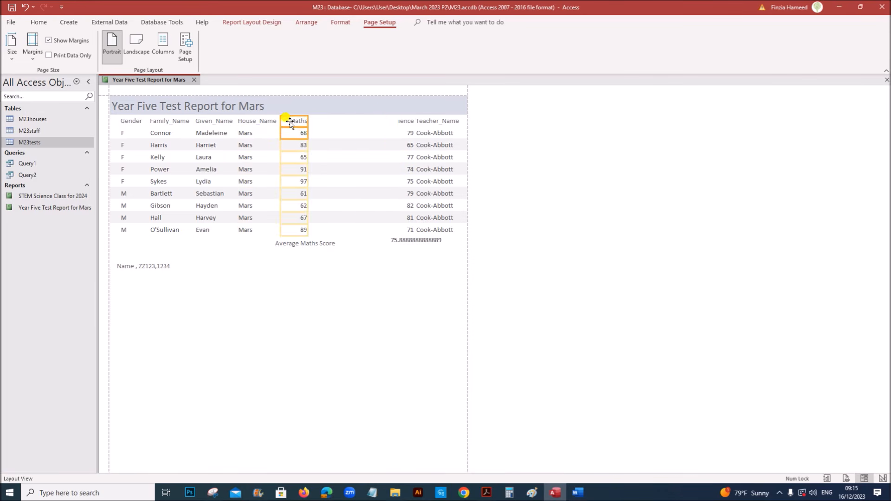
pyautogui.click(395, 120)
# Resize the Computer_Science column so its full label shows
pyautogui.click(405, 122)
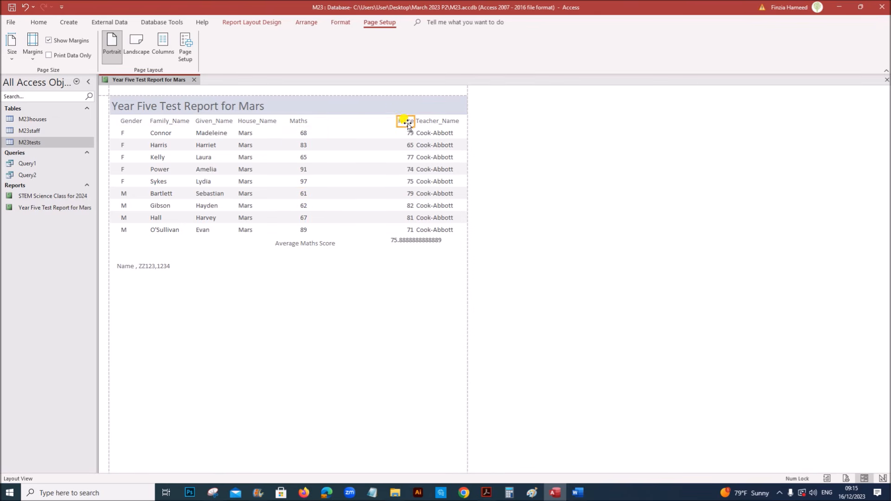
pyautogui.click(407, 133)
pyautogui.moveTo(398, 121); pyautogui.dragTo(319, 125)
pyautogui.click(419, 122)
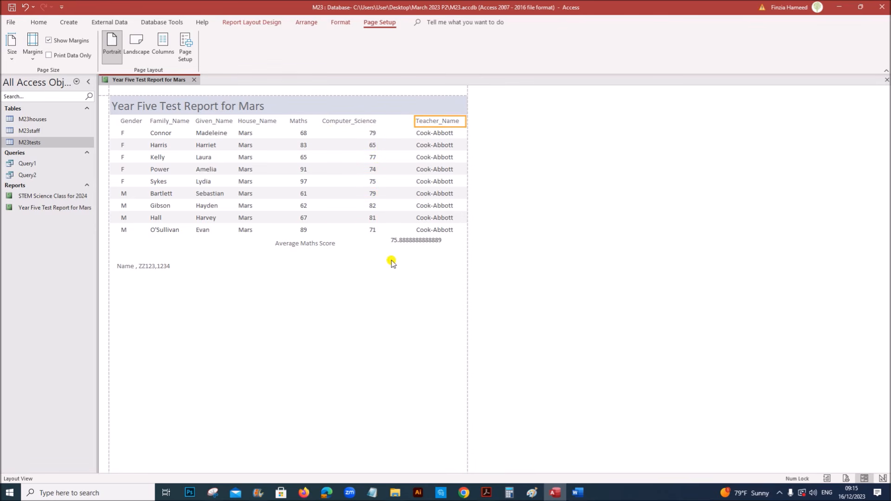
# Nudge the average maths value level with the Average Maths Score label
pyautogui.click(331, 248)
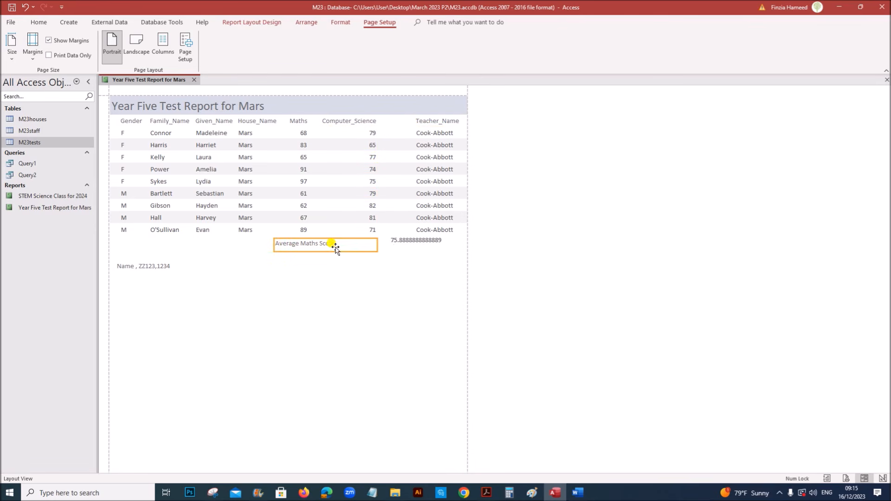
pyautogui.click(412, 242)
pyautogui.press('Down')
pyautogui.press('Down')
pyautogui.press('Down')
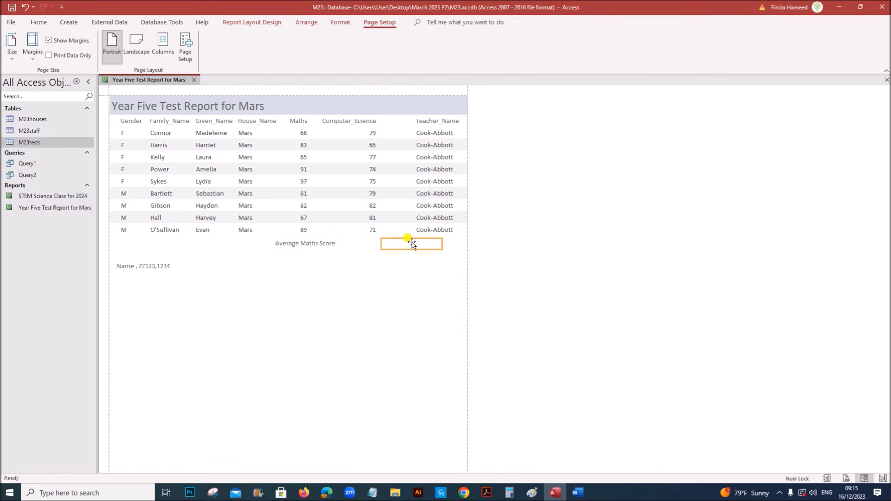
pyautogui.press('Up')
pyautogui.press('Up')
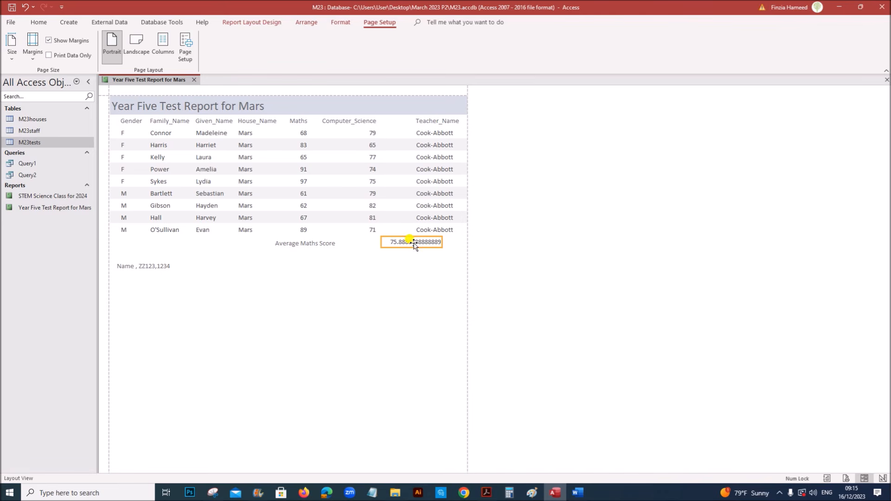
# Set the Maths average's Format property to Fixed so it displays 76
pyautogui.rightClick(414, 246)
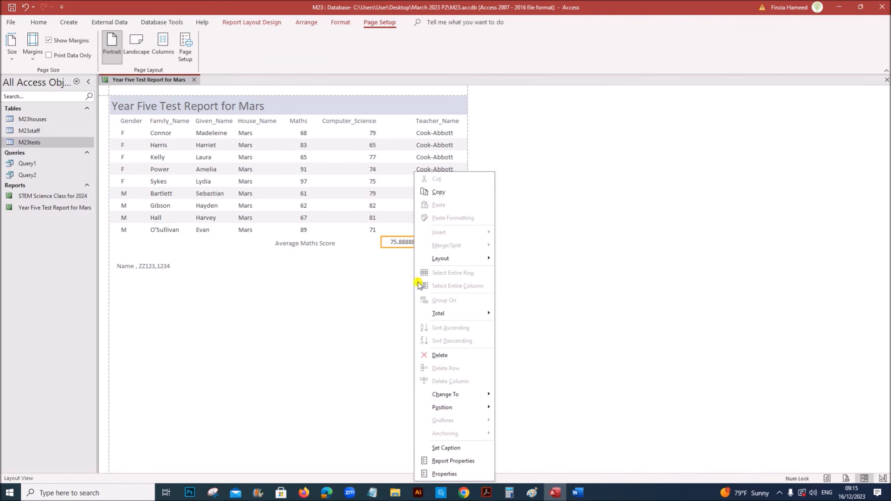
pyautogui.click(447, 474)
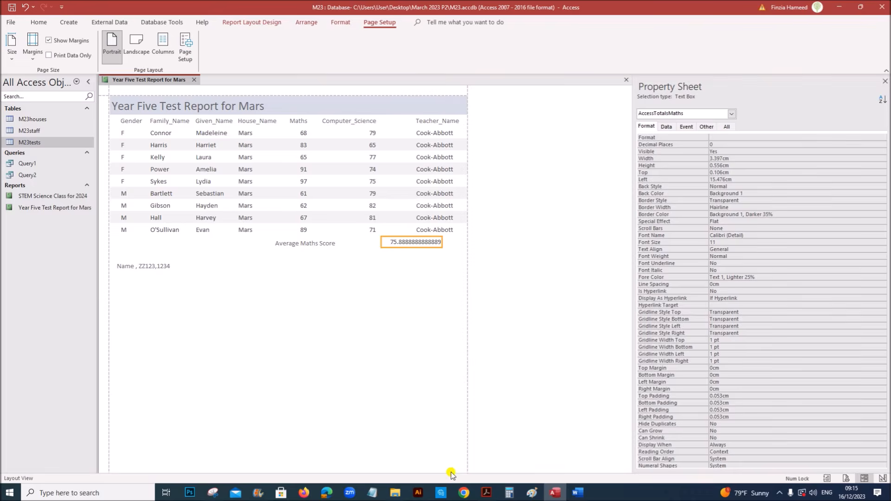
pyautogui.click(727, 137)
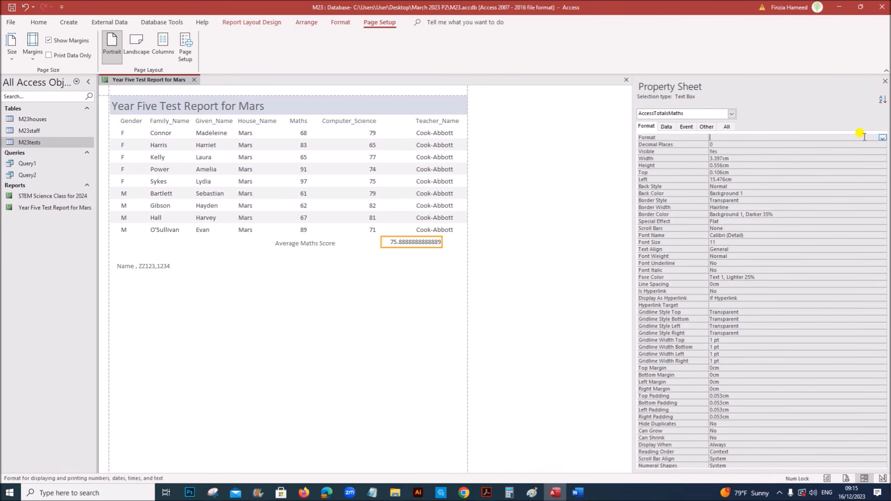
pyautogui.click(882, 139)
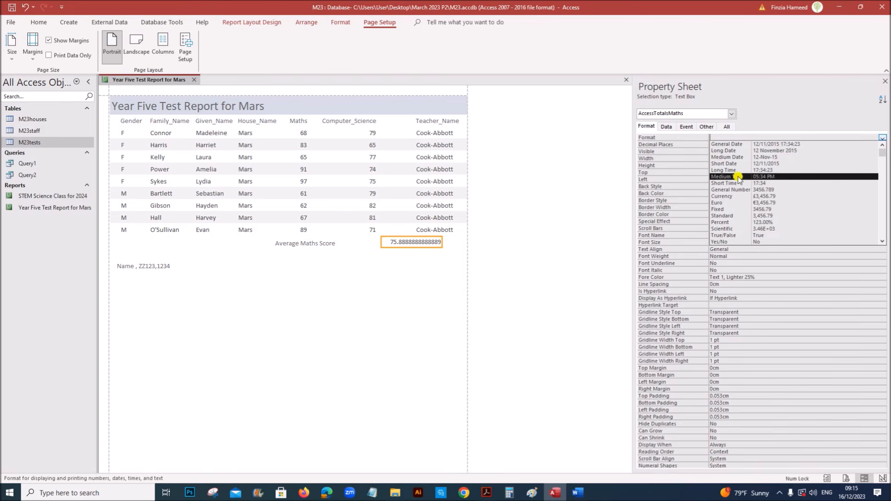
pyautogui.click(751, 210)
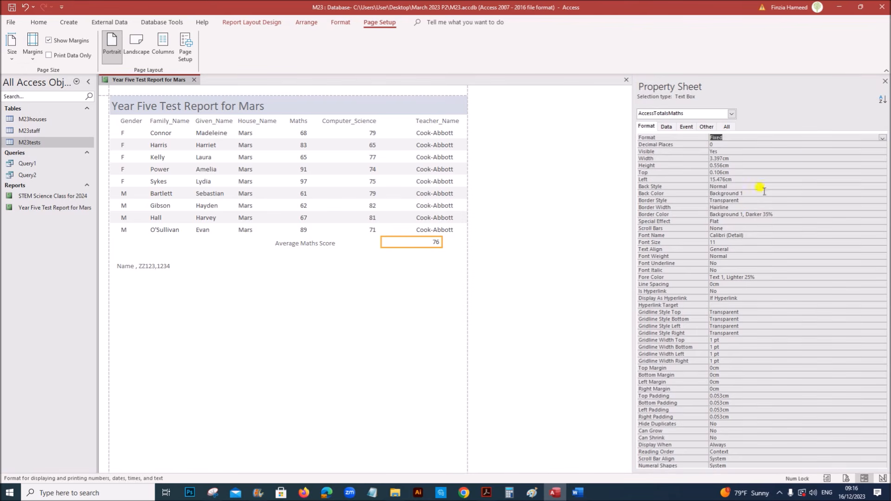
pyautogui.click(884, 83)
pyautogui.click(575, 275)
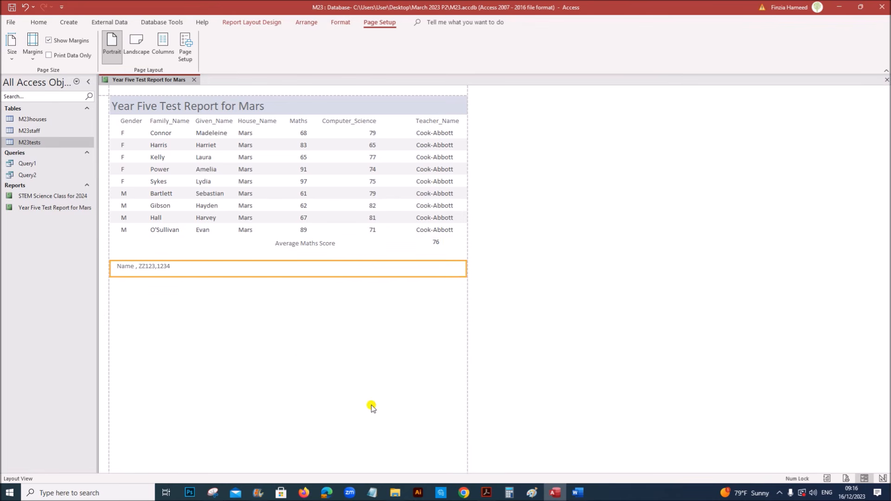
pyautogui.click(487, 492)
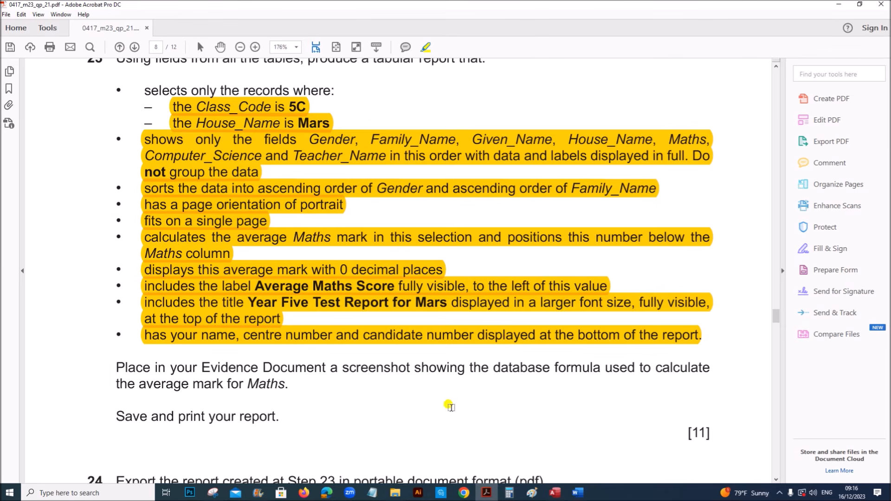
pyautogui.scroll(-3, 323, 400)
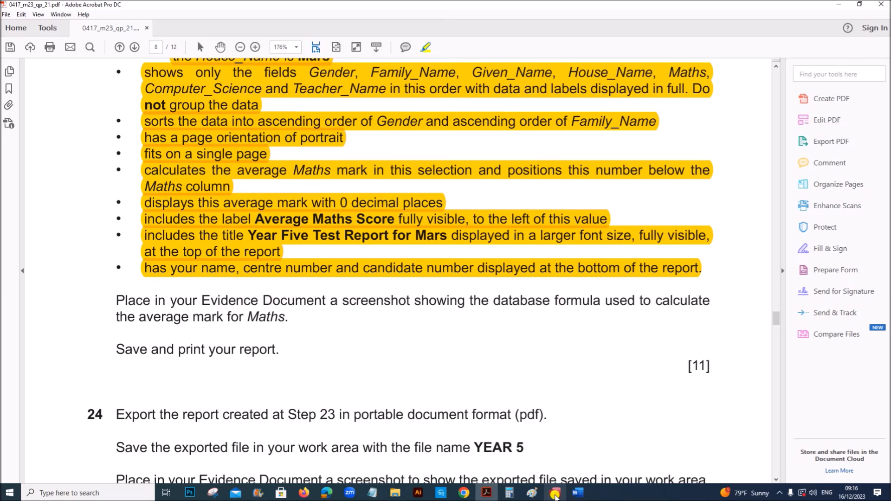
pyautogui.click(555, 493)
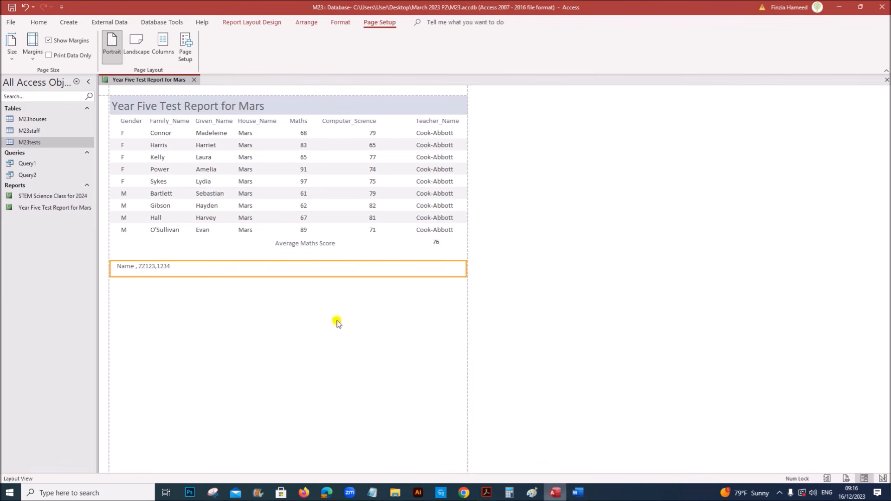
# In Design View, snip the Report Footer's =Avg([Maths]) formula and paste it under Step 23 in Word
pyautogui.rightClick(156, 81)
pyautogui.click(192, 158)
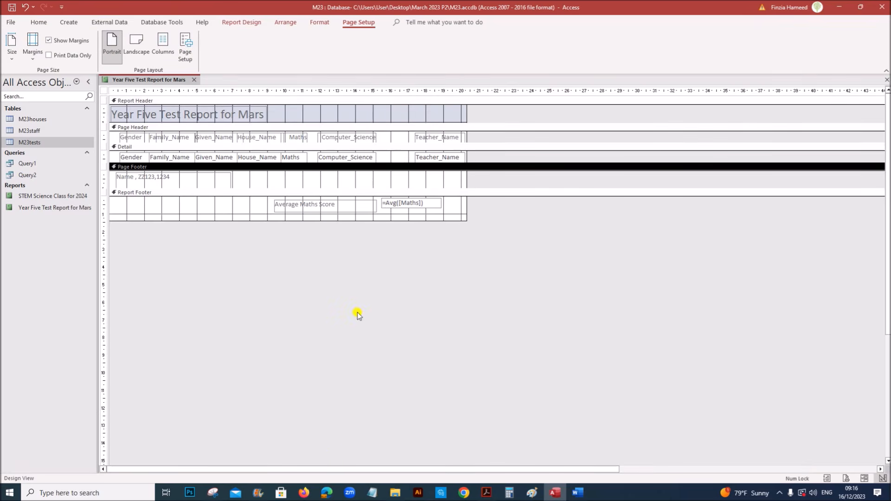
pyautogui.click(213, 493)
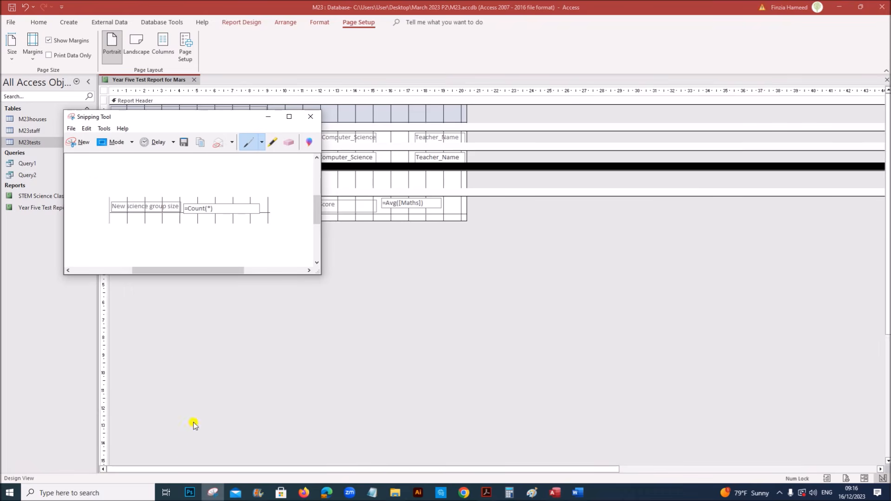
pyautogui.click(77, 142)
pyautogui.moveTo(267, 196); pyautogui.dragTo(458, 224)
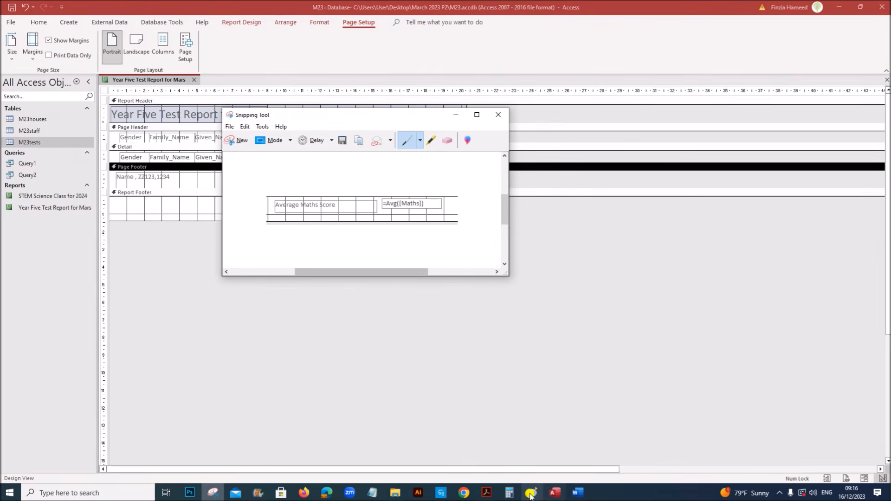
pyautogui.click(572, 494)
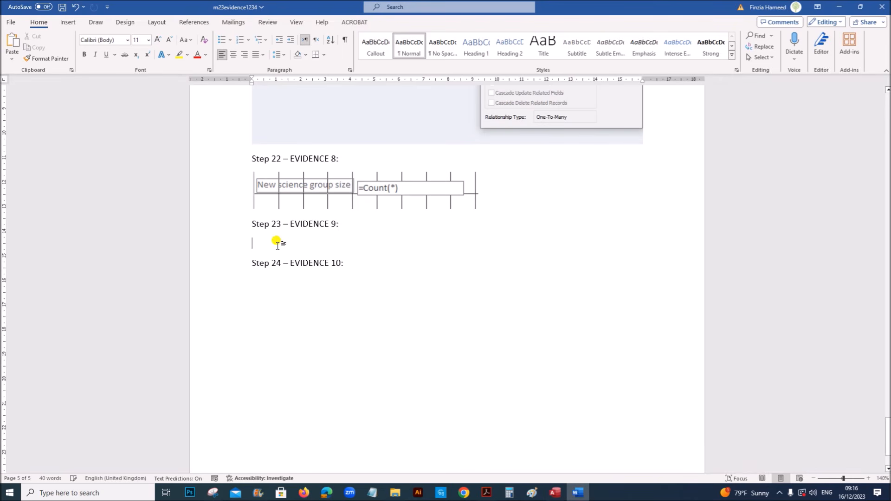
pyautogui.hotkey('ctrl', 'v')
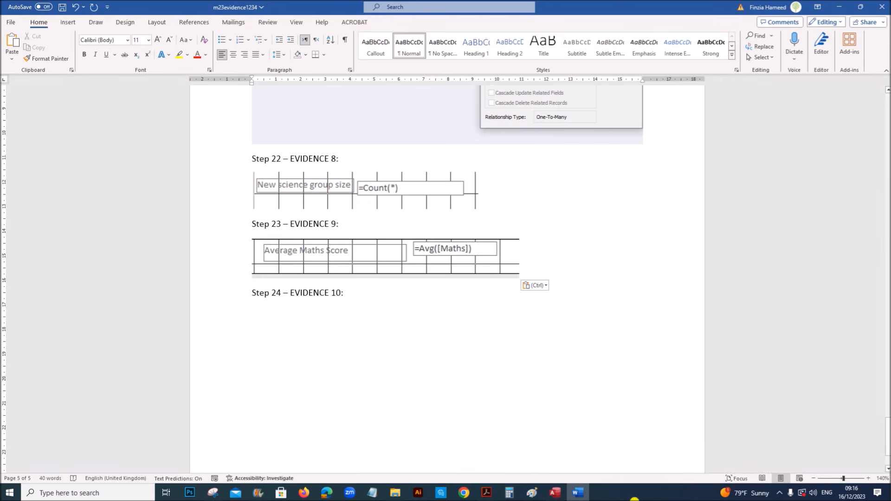
# Open the Year Five Test Report for Mars in Print Preview
pyautogui.click(486, 493)
pyautogui.click(556, 493)
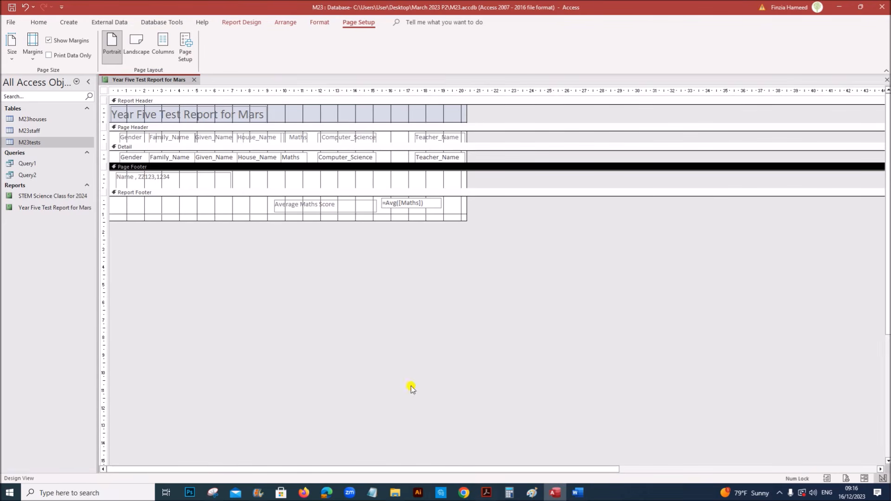
pyautogui.rightClick(150, 79)
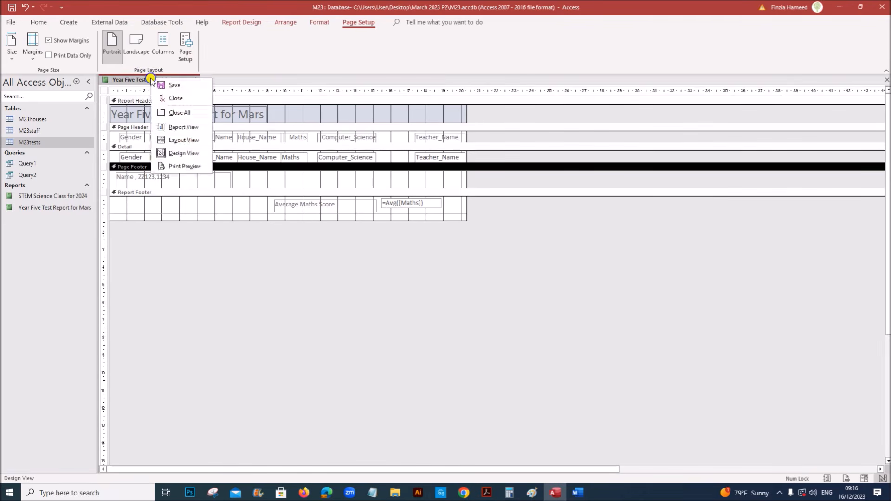
pyautogui.click(180, 166)
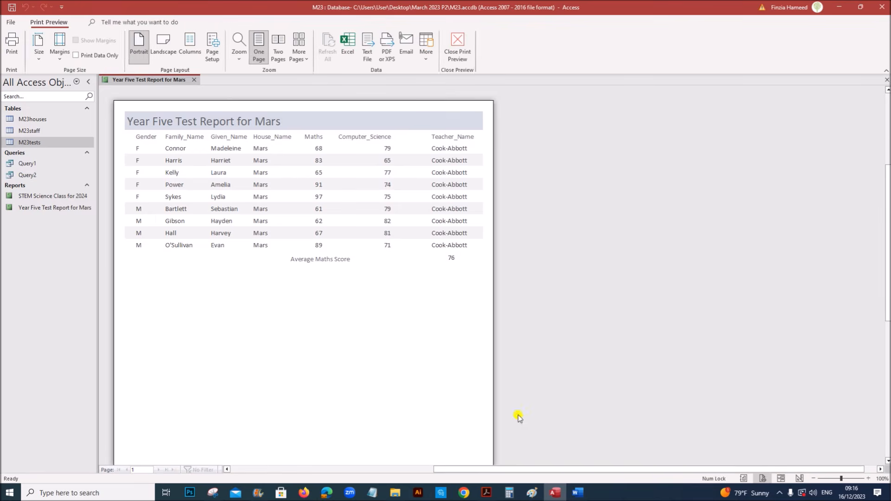
# Highlight 'Save and print your report' and zoom the preview to check the average
pyautogui.click(486, 492)
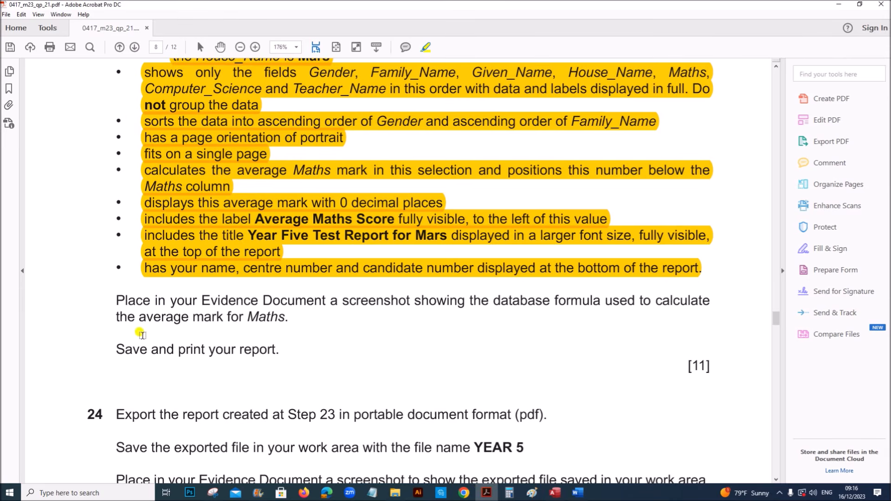
pyautogui.moveTo(116, 348); pyautogui.dragTo(281, 352)
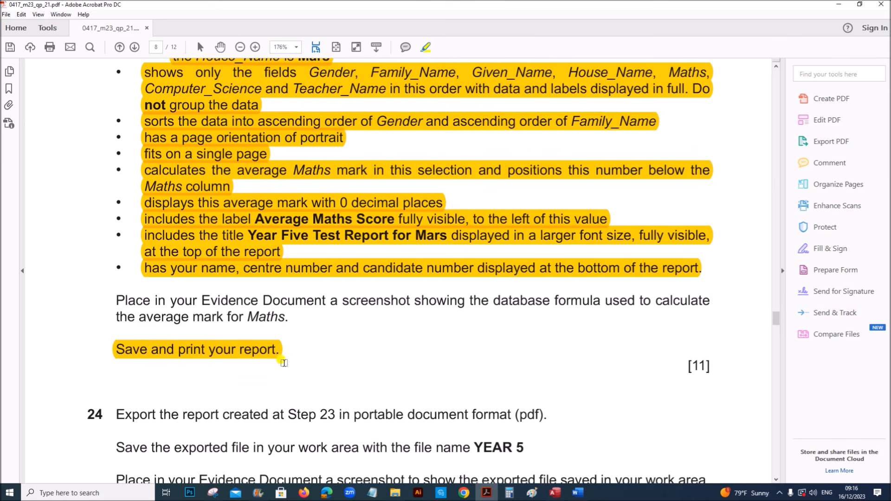
pyautogui.click(550, 488)
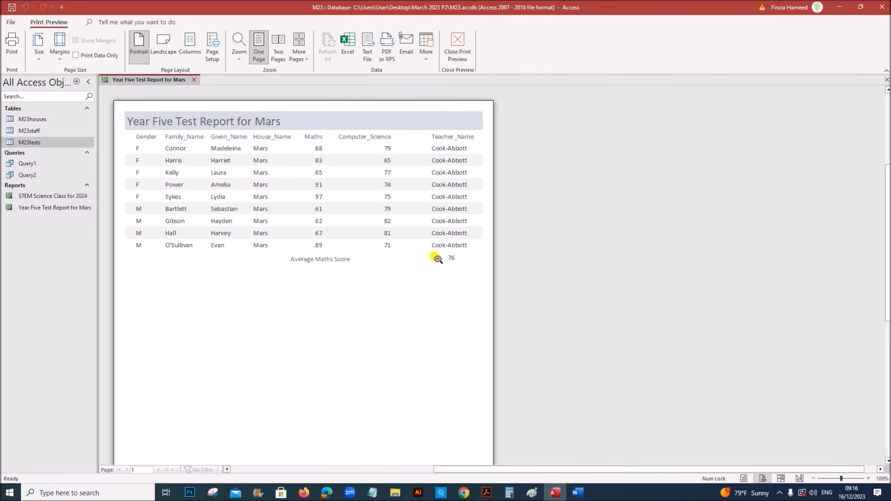
pyautogui.click(363, 260)
pyautogui.scroll(-3, 361, 262)
pyautogui.scroll(8, 358, 260)
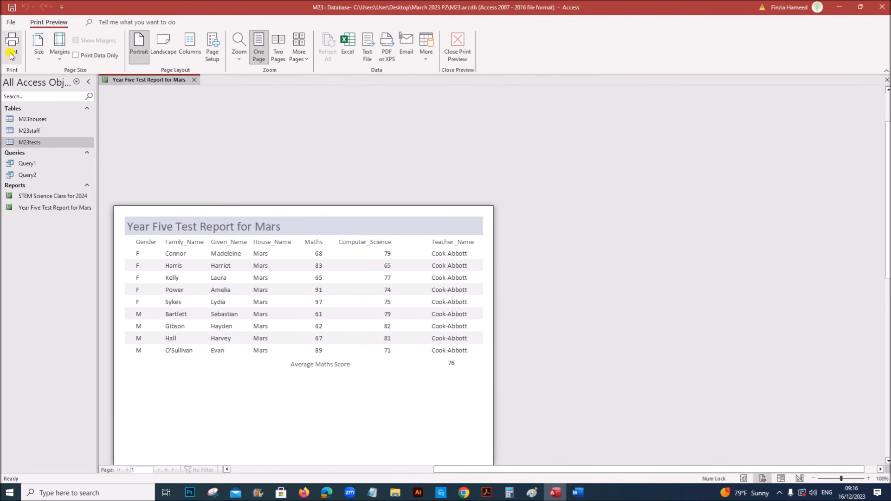
# Highlight the step 24 PDF export instruction in the exam paper
pyautogui.click(484, 490)
pyautogui.scroll(-3, 320, 404)
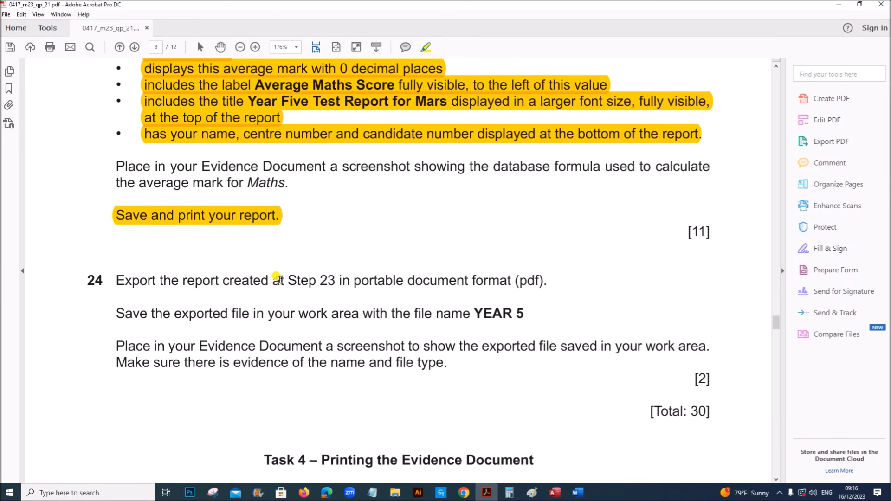
pyautogui.moveTo(287, 280); pyautogui.dragTo(541, 280)
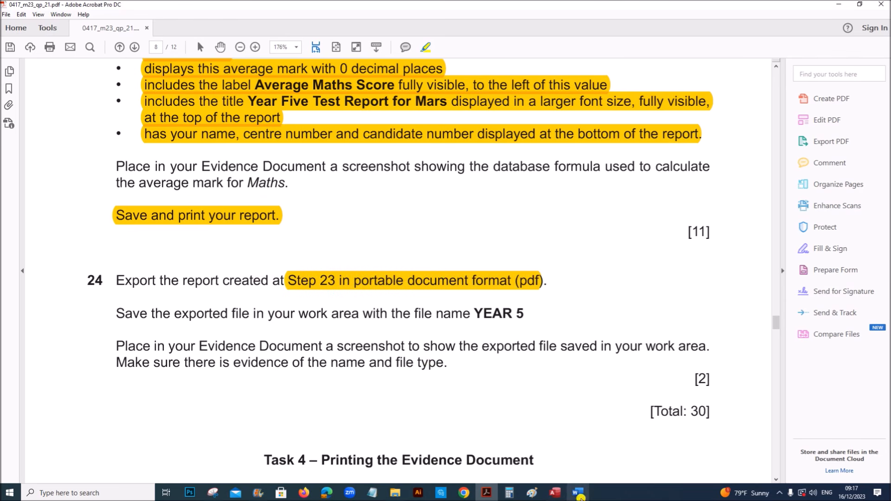
pyautogui.scroll(12, 421, 312)
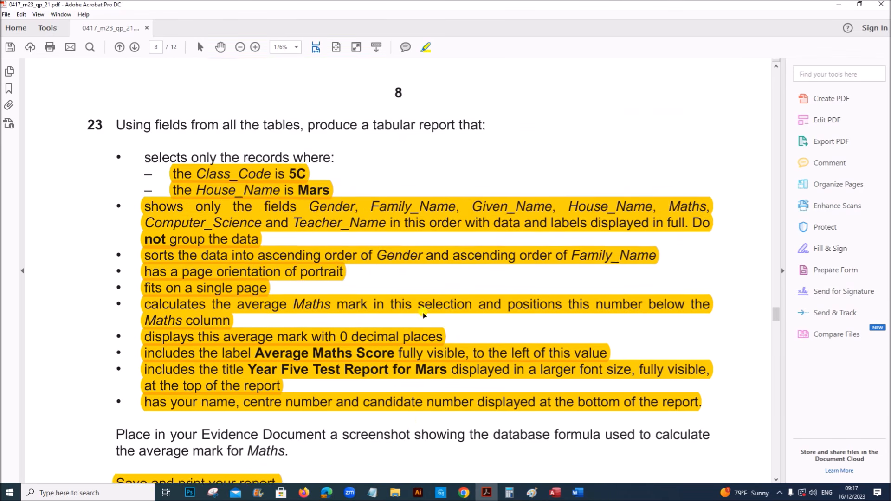
pyautogui.scroll(-3, 422, 315)
pyautogui.click(556, 493)
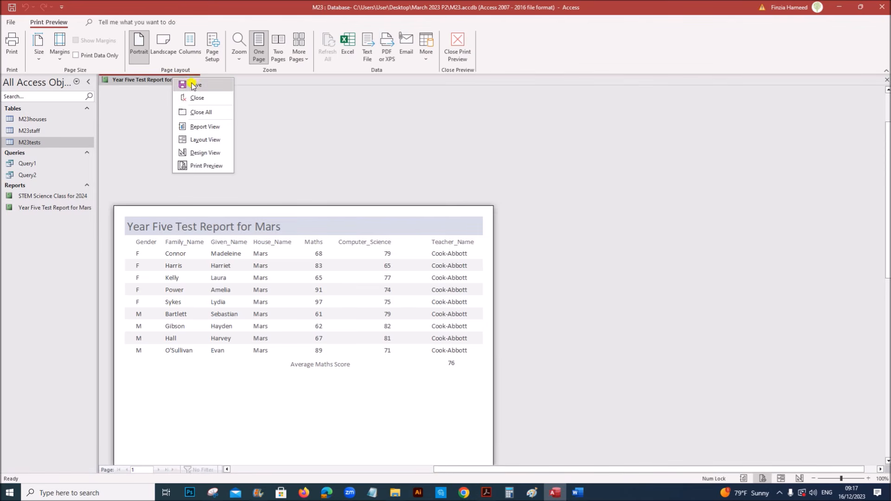
# Close the report without saving and start exporting Year Five Test Report for Mars as PDF
pyautogui.click(193, 95)
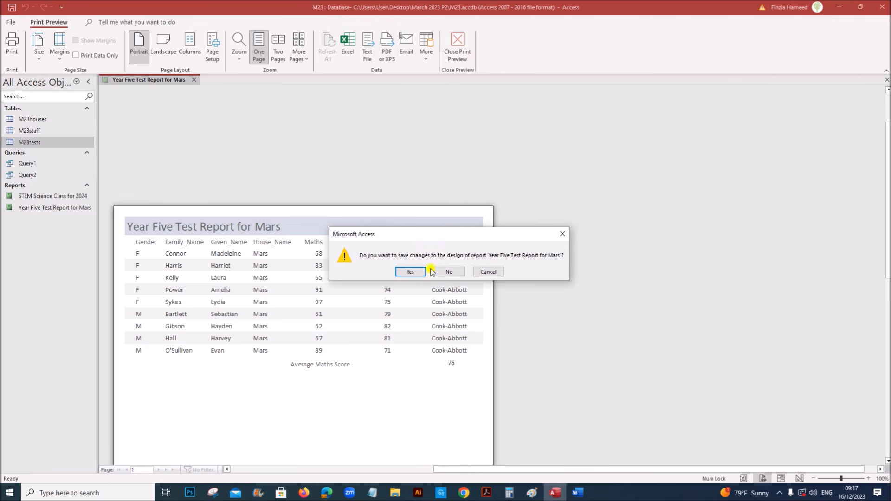
pyautogui.click(439, 271)
pyautogui.click(70, 209)
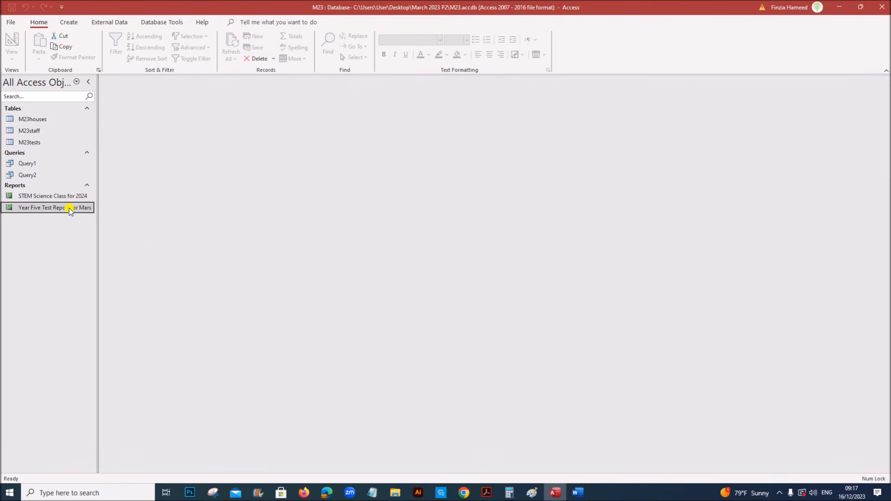
pyautogui.rightClick(74, 210)
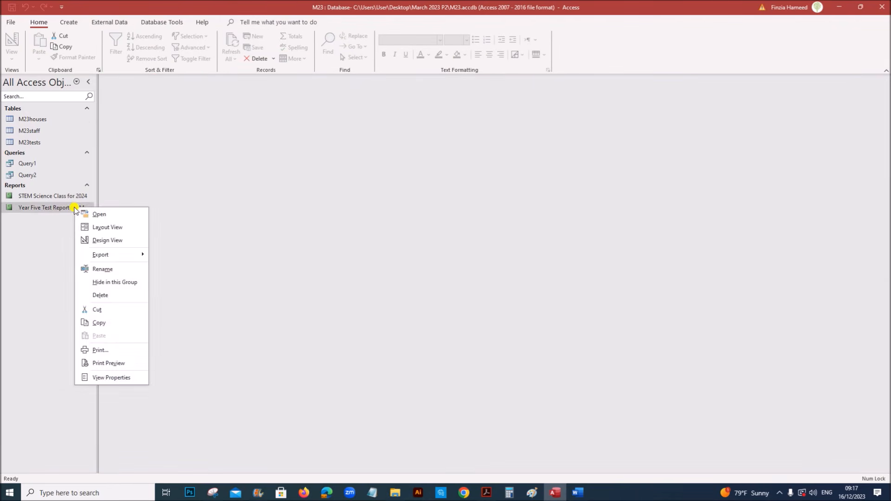
pyautogui.moveTo(135, 259)
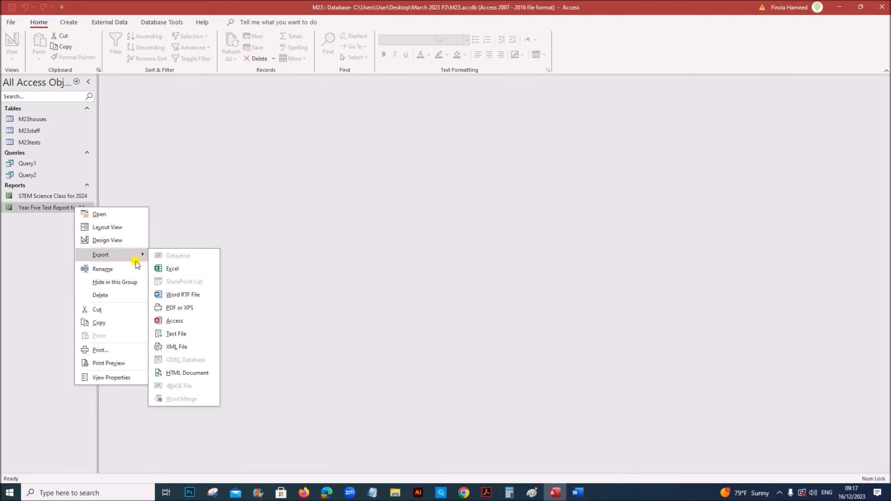
pyautogui.click(180, 308)
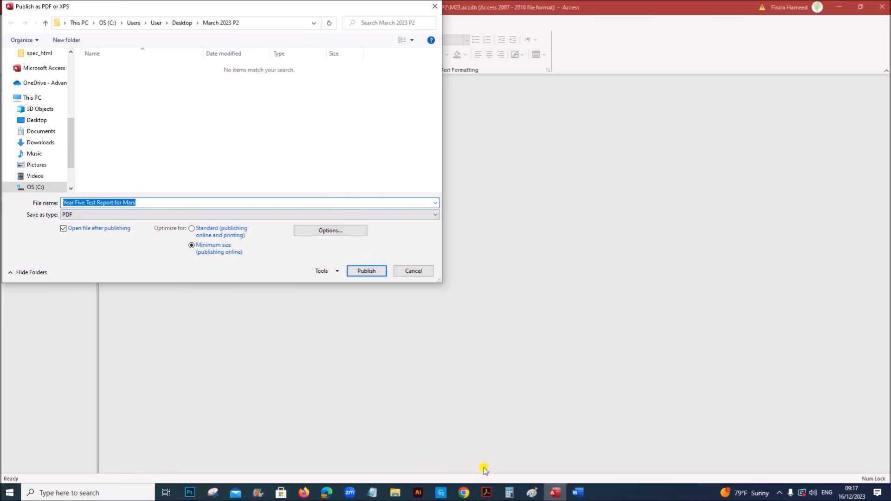
# Highlight the required file name, then publish the PDF as YEAR 5
pyautogui.click(487, 493)
pyautogui.scroll(-3, 279, 370)
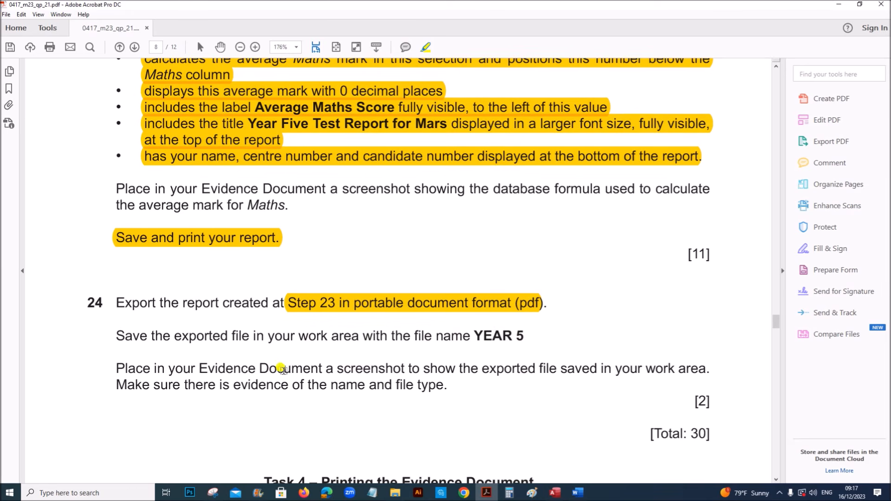
pyautogui.moveTo(472, 335); pyautogui.dragTo(526, 336)
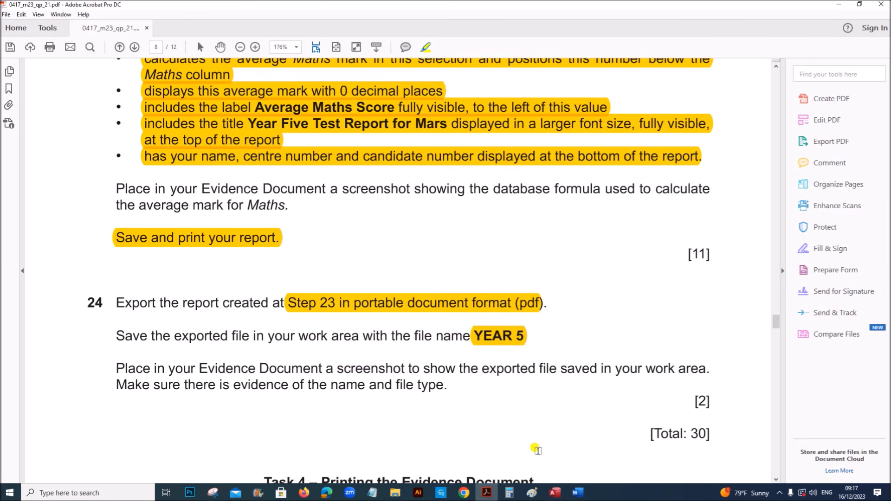
pyautogui.click(562, 494)
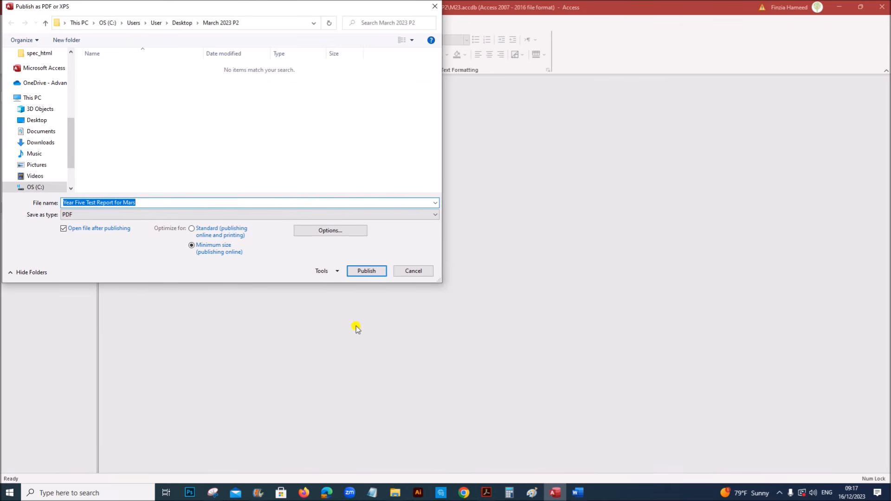
pyautogui.write('YEAR 5')
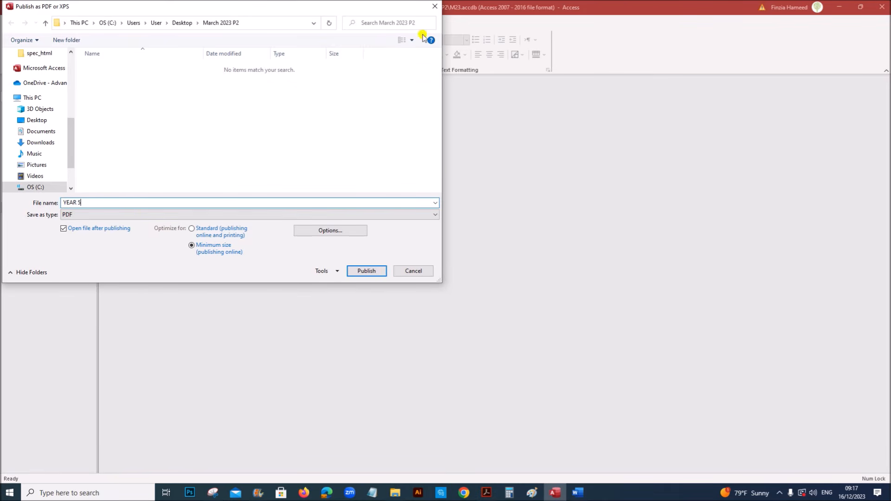
pyautogui.click(367, 272)
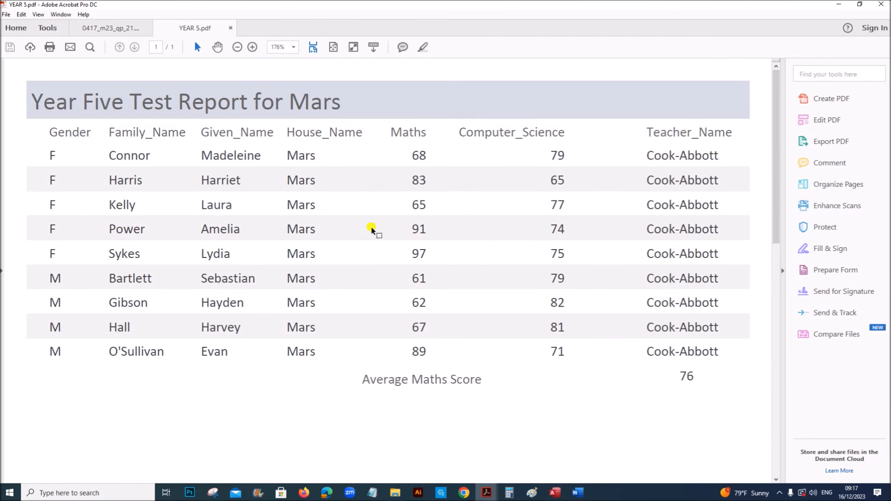
# Review and close YEAR 5.pdf, then highlight step 24's screenshot instruction in yellow
pyautogui.scroll(-4, 374, 264)
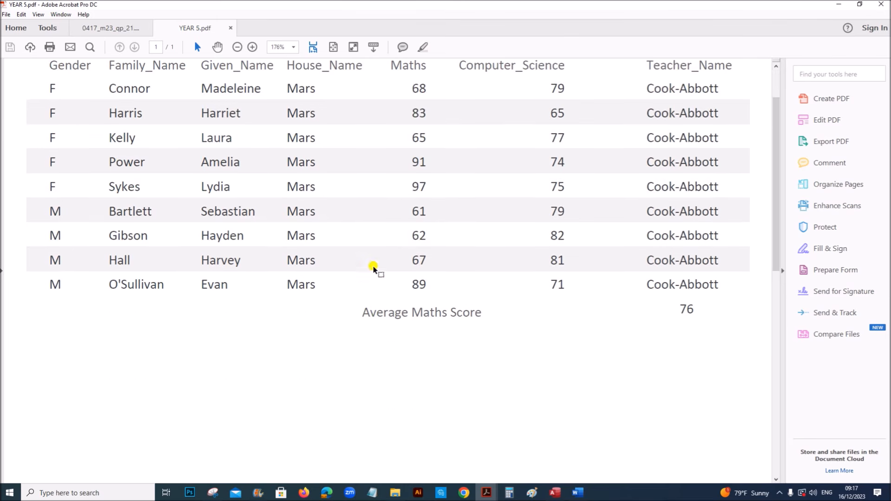
pyautogui.scroll(4, 399, 306)
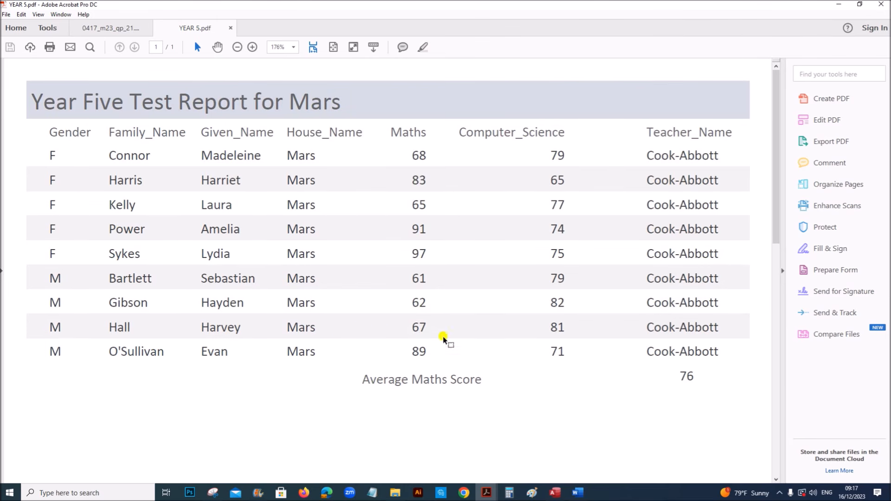
pyautogui.scroll(-5, 290, 246)
pyautogui.scroll(5, 328, 258)
pyautogui.click(230, 29)
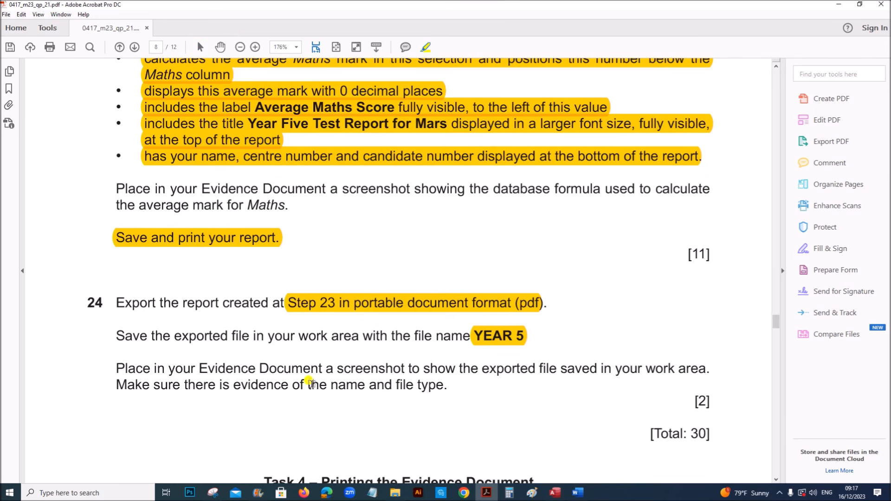
pyautogui.moveTo(310, 367); pyautogui.dragTo(603, 367)
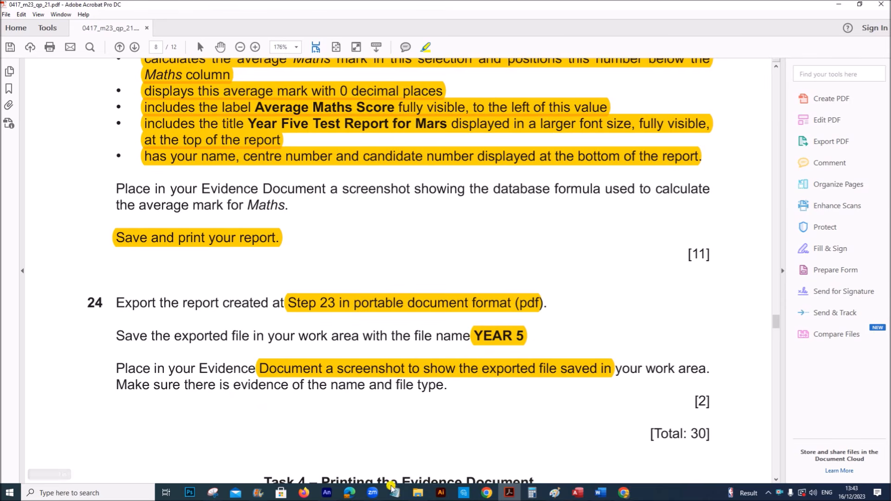
# Show March 2023 P2 in Details view, widen the Type column and select YEAR 5
pyautogui.moveTo(413, 494)
pyautogui.click(420, 441)
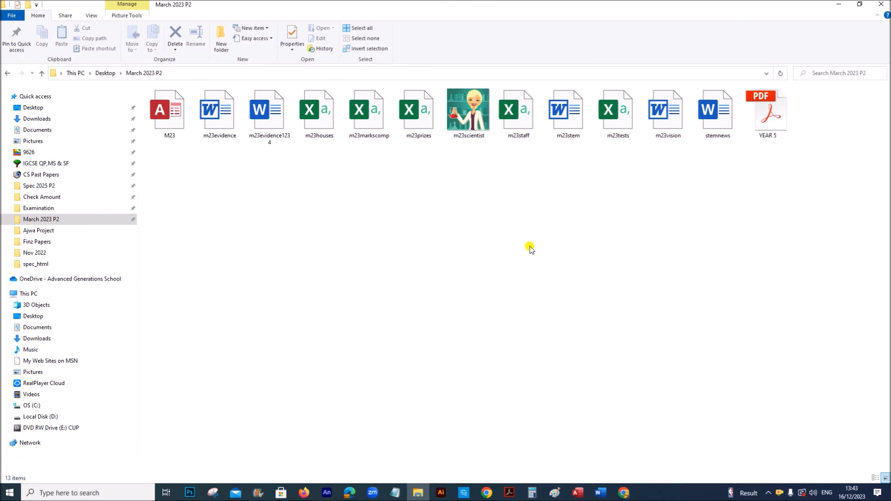
pyautogui.click(769, 122)
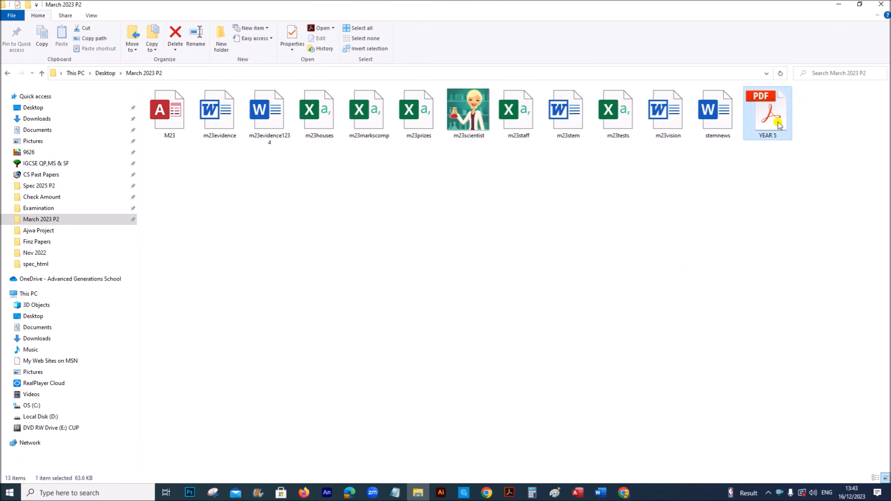
pyautogui.rightClick(430, 216)
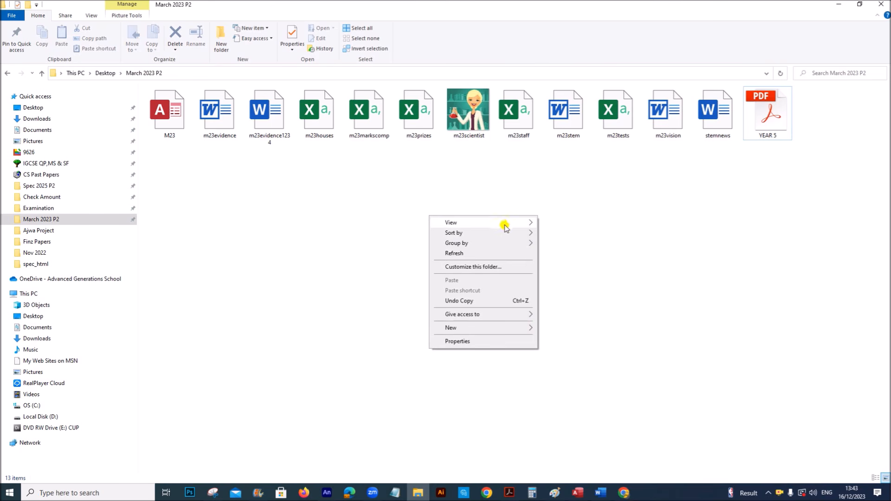
pyautogui.moveTo(519, 225)
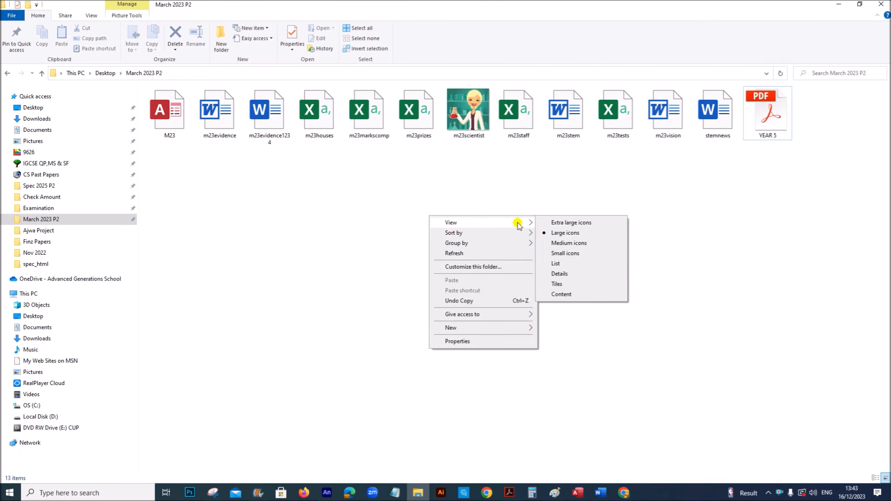
pyautogui.click(583, 274)
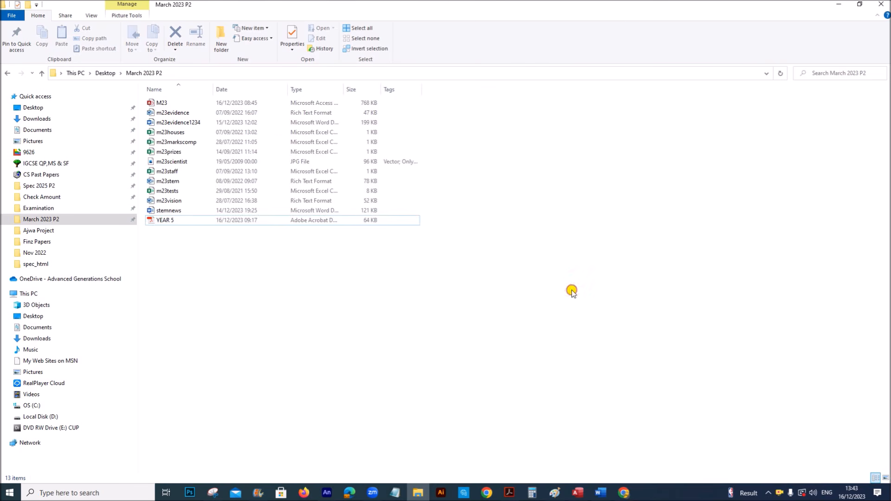
pyautogui.moveTo(344, 90); pyautogui.dragTo(454, 90)
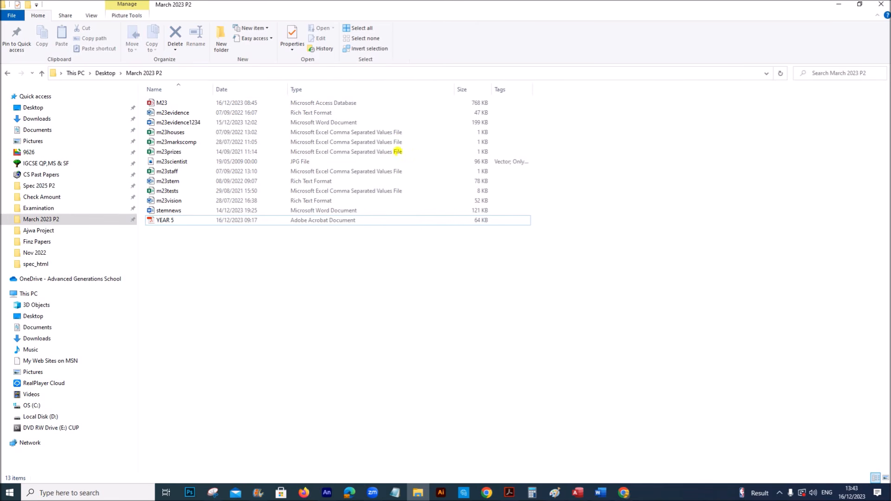
pyautogui.click(340, 221)
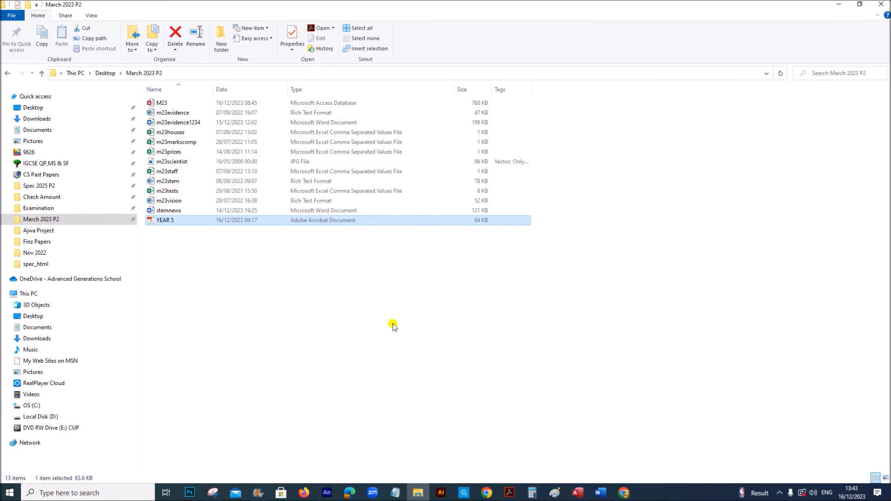
# Capture a Snipping Tool snip of the folder's file list showing YEAR 5
pyautogui.click(211, 494)
pyautogui.click(236, 140)
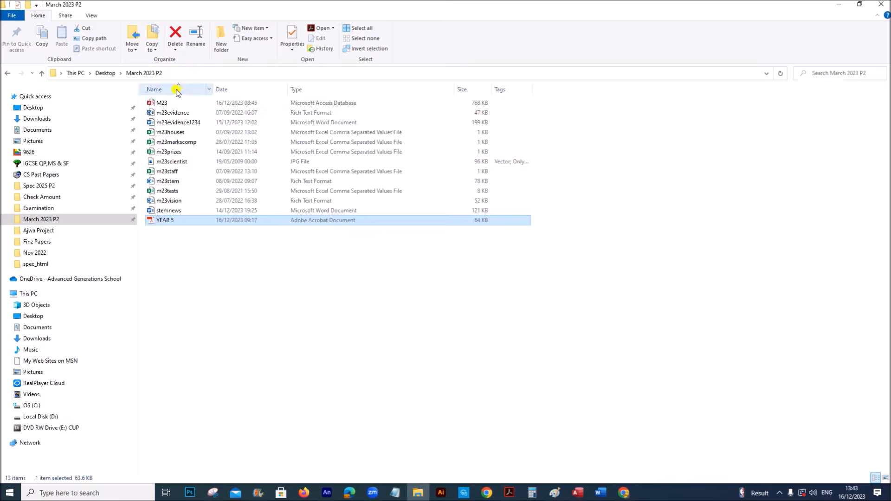
pyautogui.moveTo(134, 79); pyautogui.dragTo(524, 246)
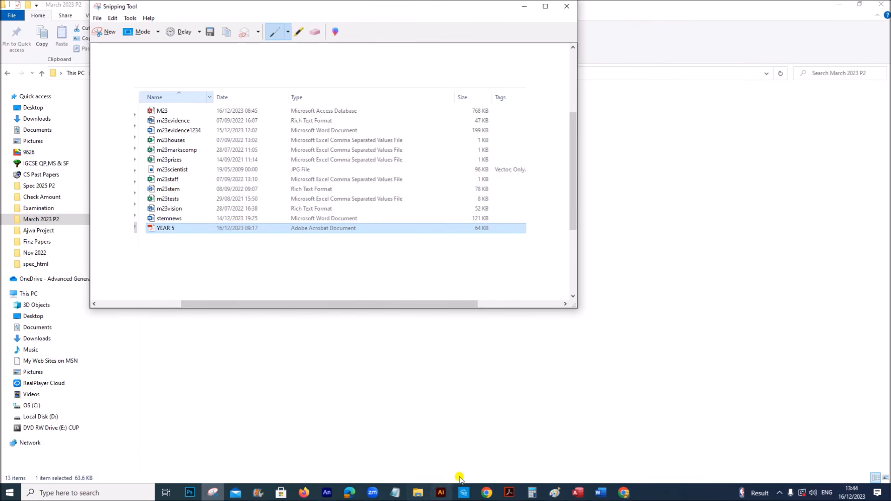
pyautogui.click(601, 493)
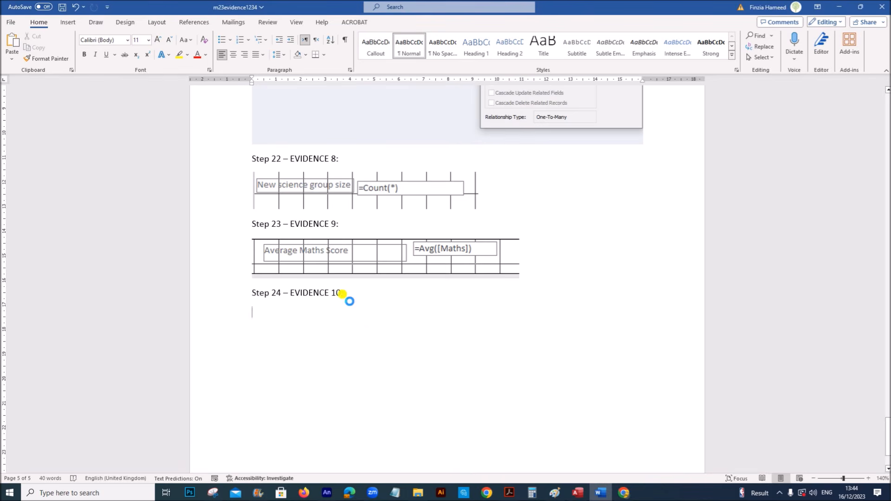
# Paste the File Explorer snip under Step 24 – EVIDENCE 10 and check it
pyautogui.hotkey('ctrl', 'v')
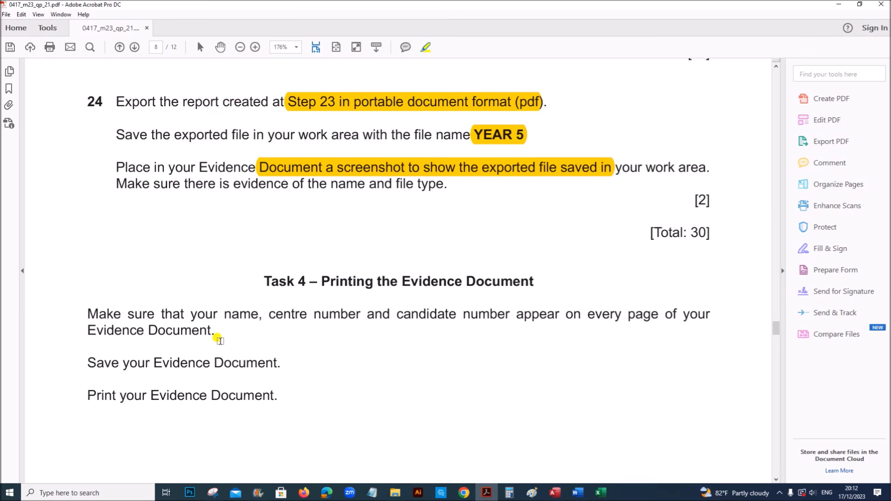
pyautogui.scroll(-4, 216, 334)
pyautogui.scroll(-1, 217, 328)
pyautogui.scroll(-10, 214, 325)
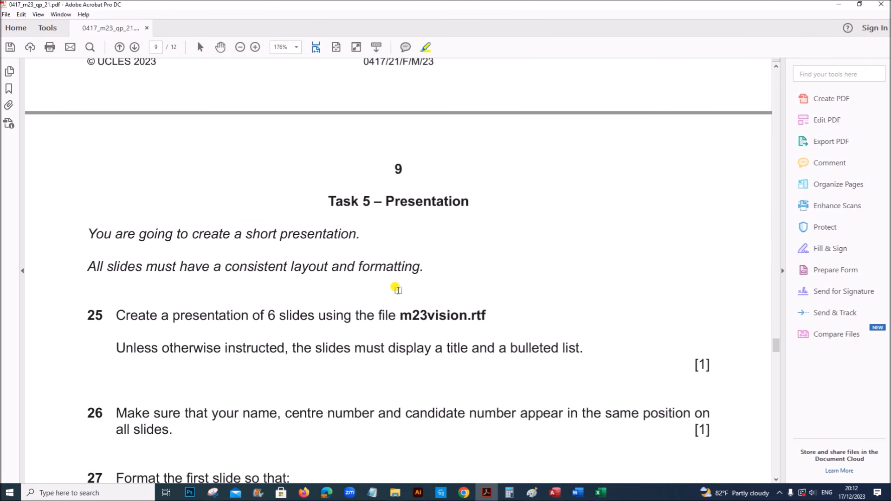
pyautogui.scroll(8, 398, 291)
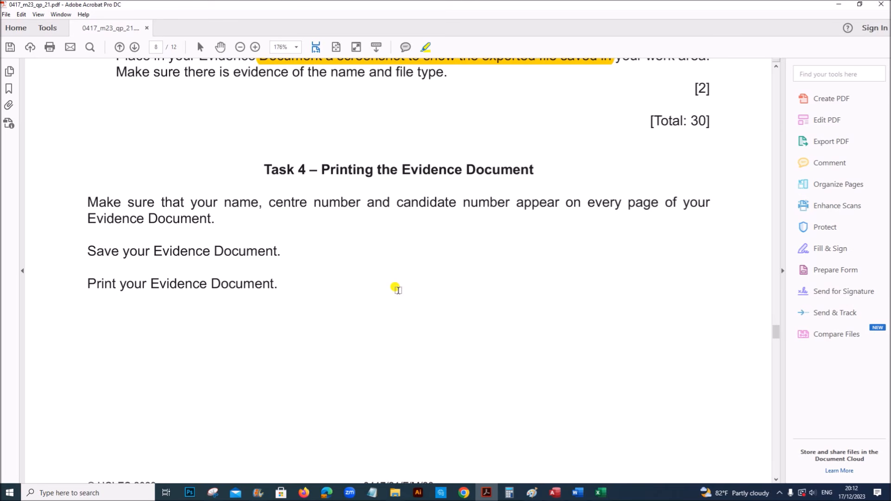
pyautogui.scroll(3, 353, 297)
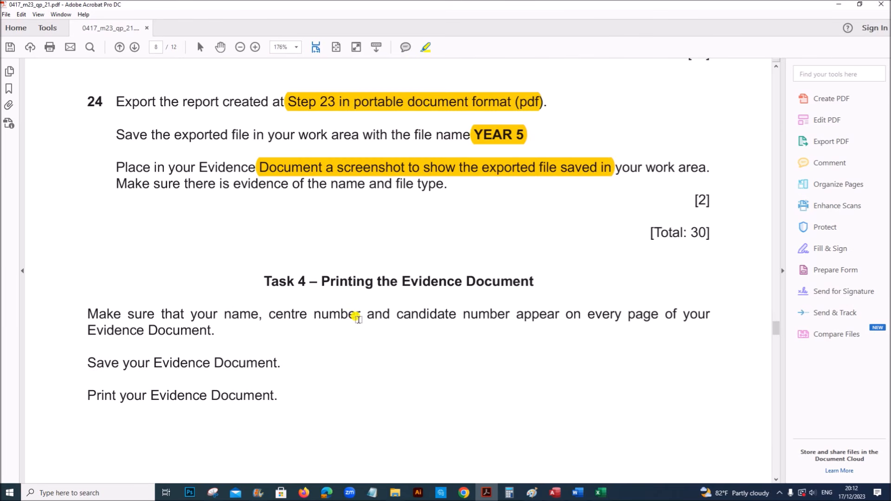